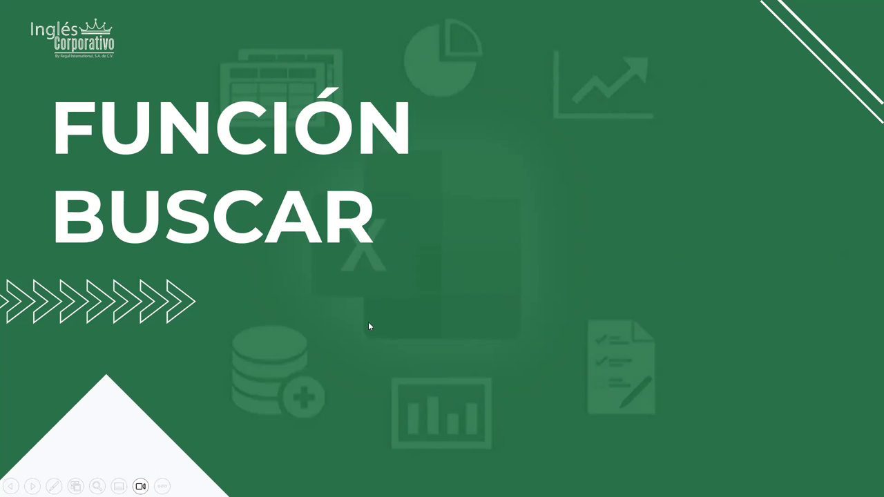
# Advance the slideshow from the title slide to the slide on what BUSCAR is used for
pyautogui.click(521, 312)
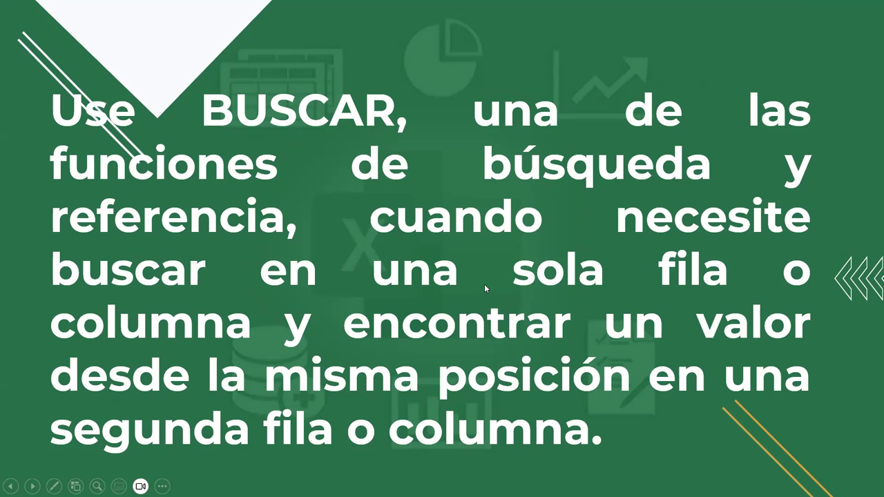
# Advance to the parts-table example slide where BUSCAR looks up prices in column D
pyautogui.click(492, 249)
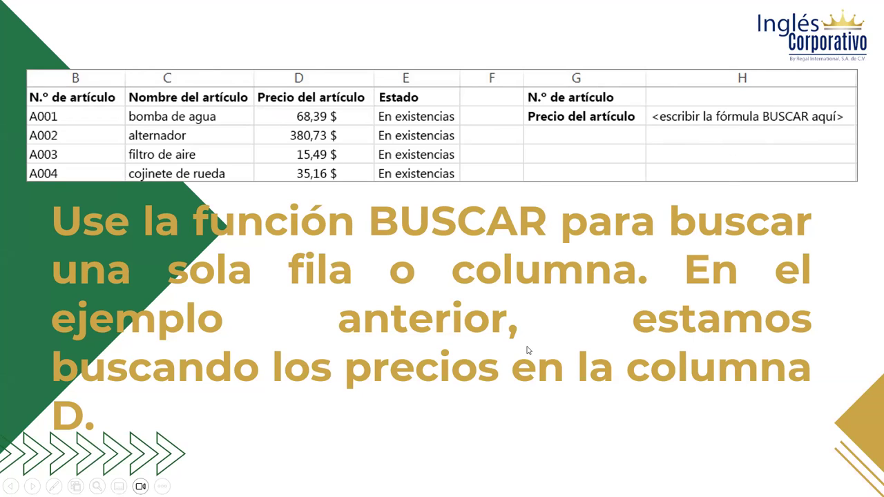
# Advance past the two-ways-to-use-BUSCAR slide to the Forma de Matriz slide
pyautogui.click(501, 294)
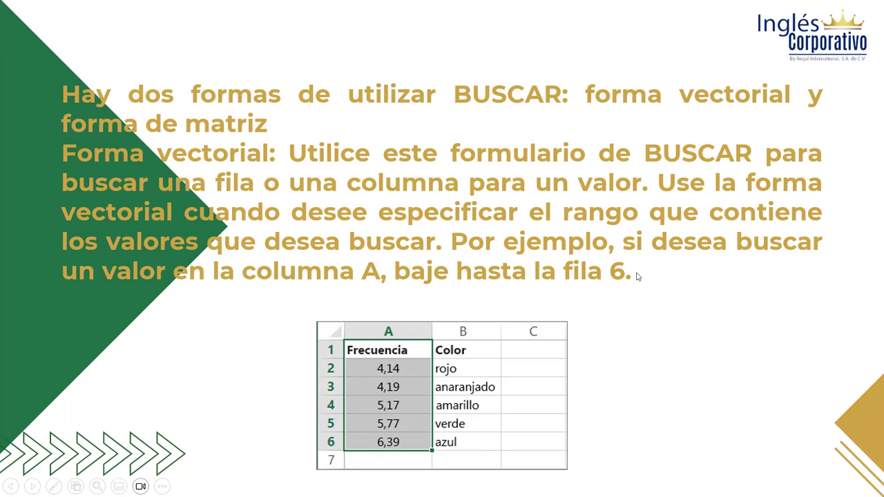
pyautogui.click(633, 313)
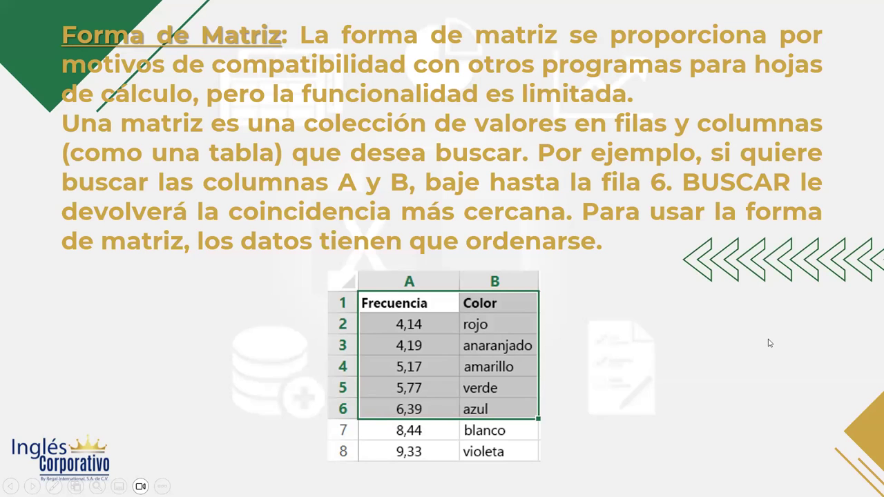
pyautogui.click(759, 262)
pyautogui.click(540, 164)
pyautogui.click(730, 108)
pyautogui.click(727, 108)
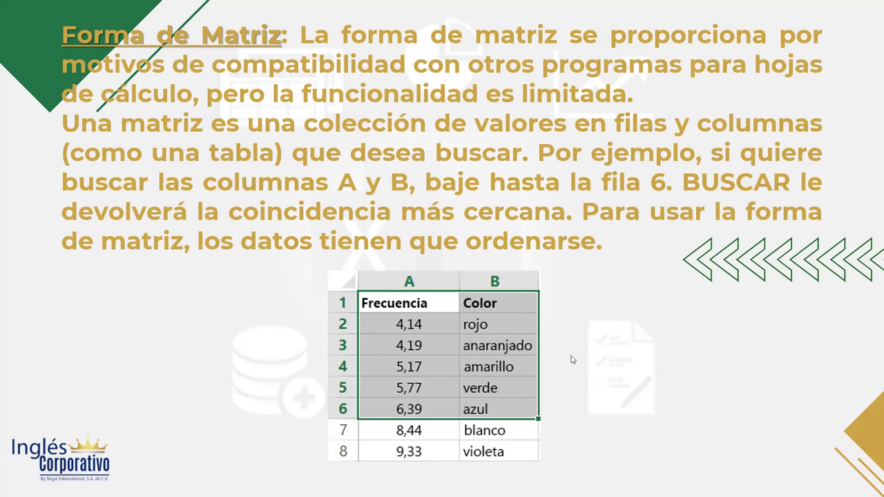
# Advance to the Forma vectorial slide showing BUSCAR's vector syntax and argument definitions
pyautogui.click(610, 394)
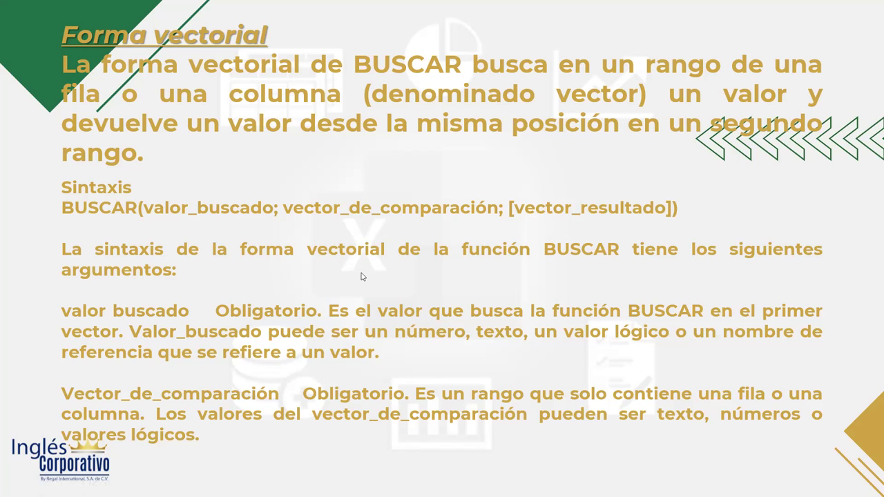
# Advance to the Observaciones slide on ascending order and the #N/A result
pyautogui.click(332, 265)
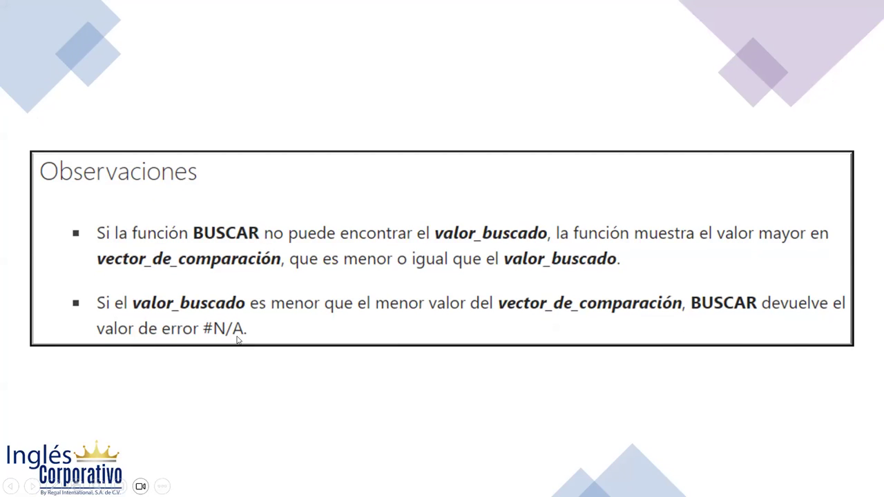
# Move to the EJEMPLOS slide, then inspect the Excel formula =BUSCAR(5.77;B8:C12) in E8
pyautogui.click(470, 367)
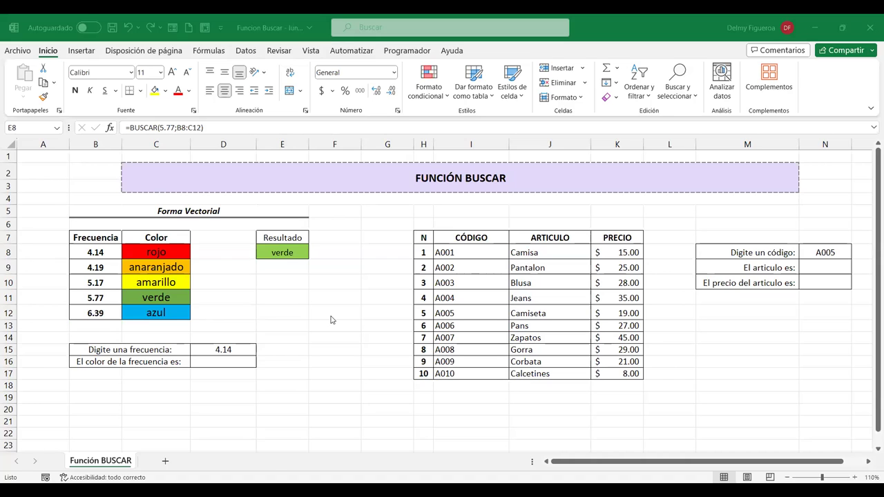
pyautogui.click(218, 234)
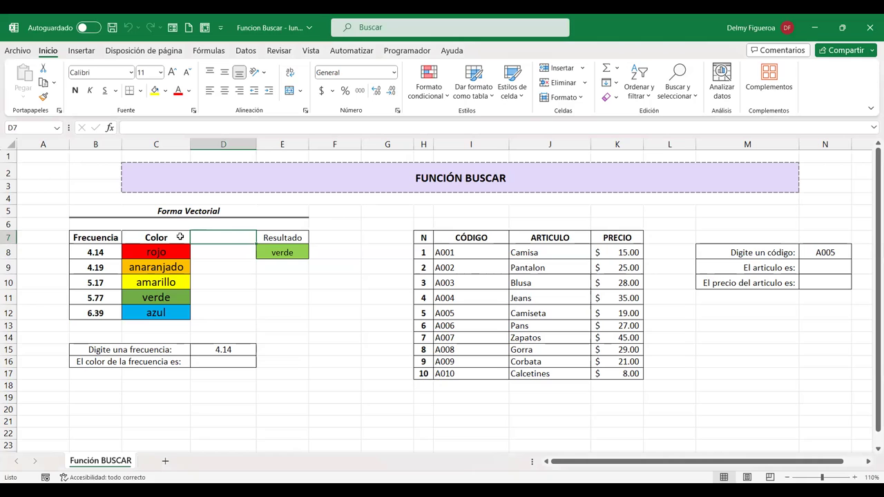
pyautogui.click(277, 250)
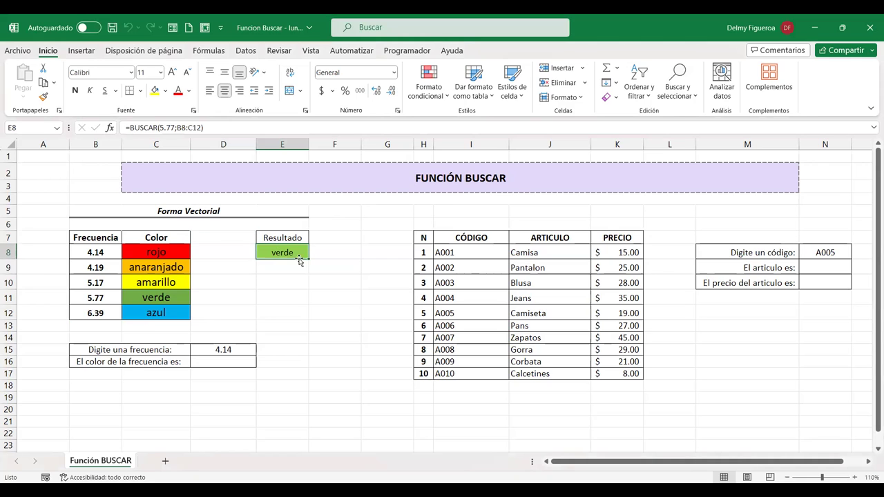
pyautogui.doubleClick(299, 260)
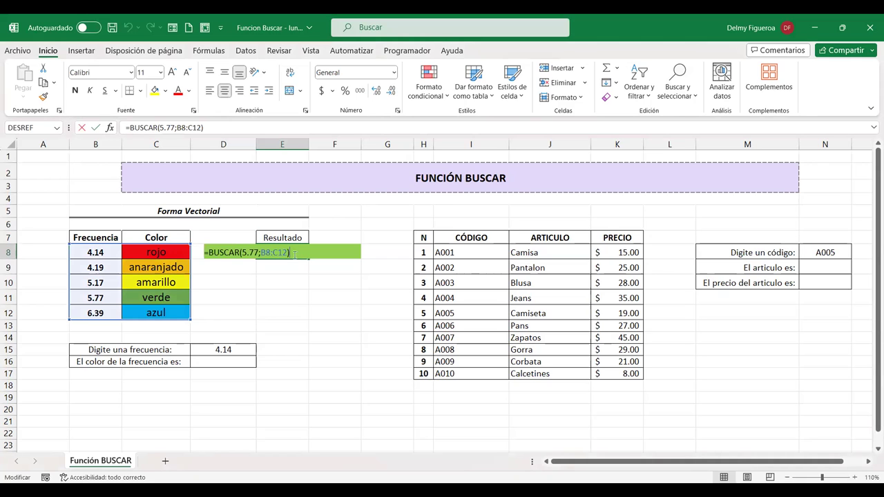
pyautogui.click(232, 254)
pyautogui.click(247, 251)
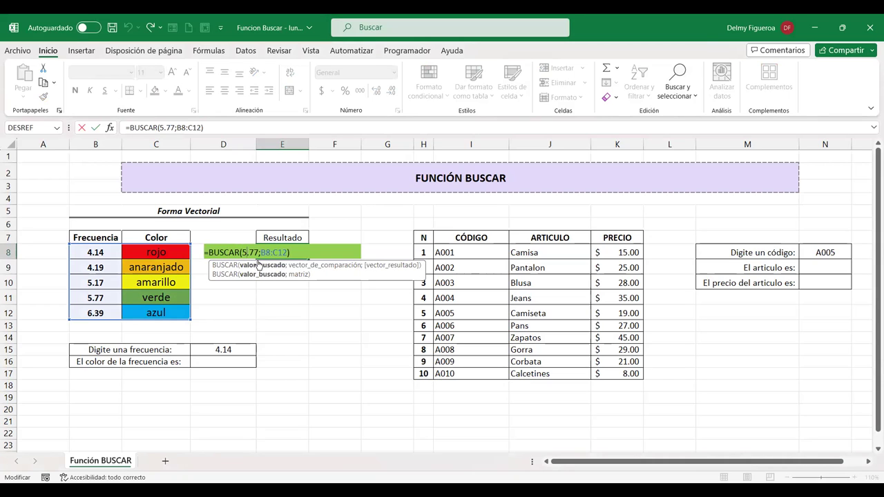
pyautogui.click(278, 253)
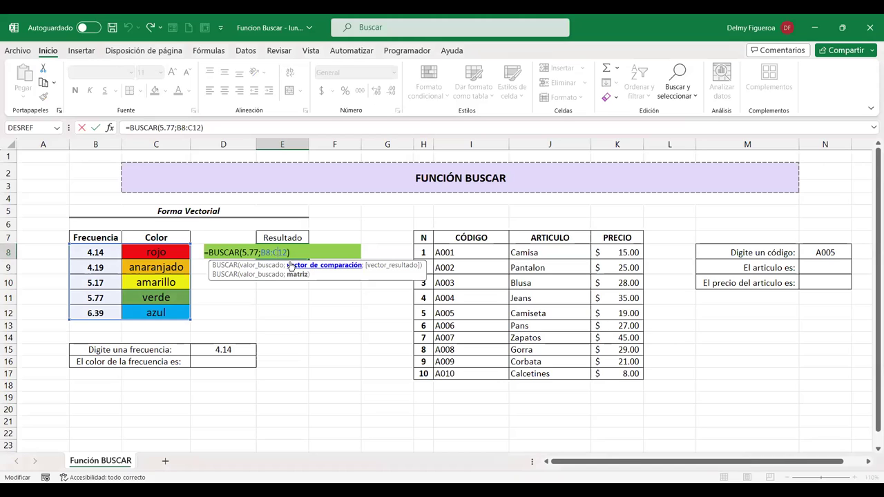
pyautogui.press('Return')
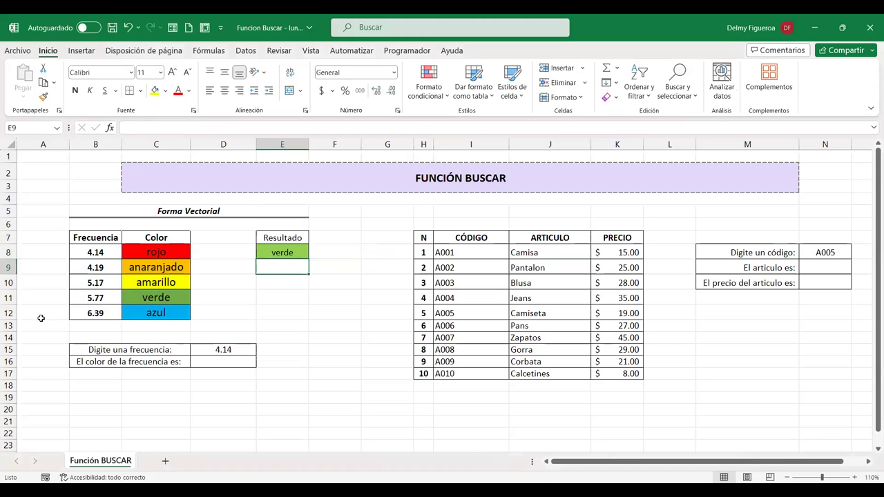
pyautogui.click(222, 350)
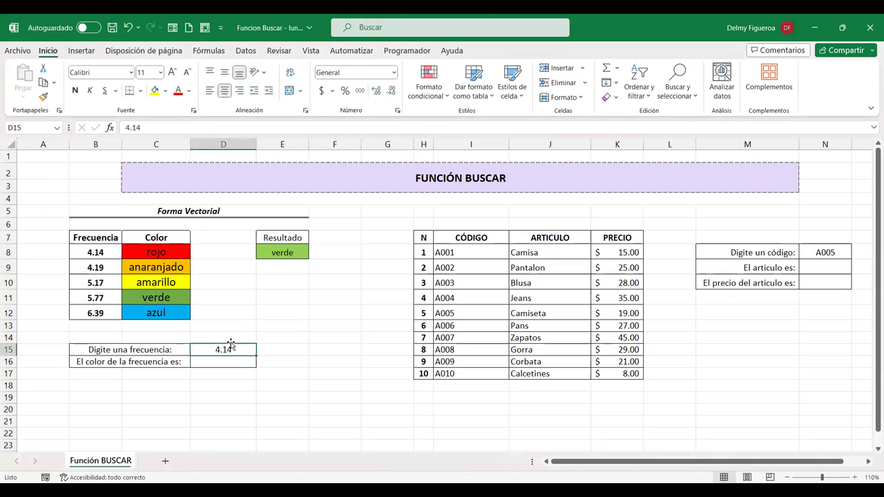
pyautogui.click(244, 362)
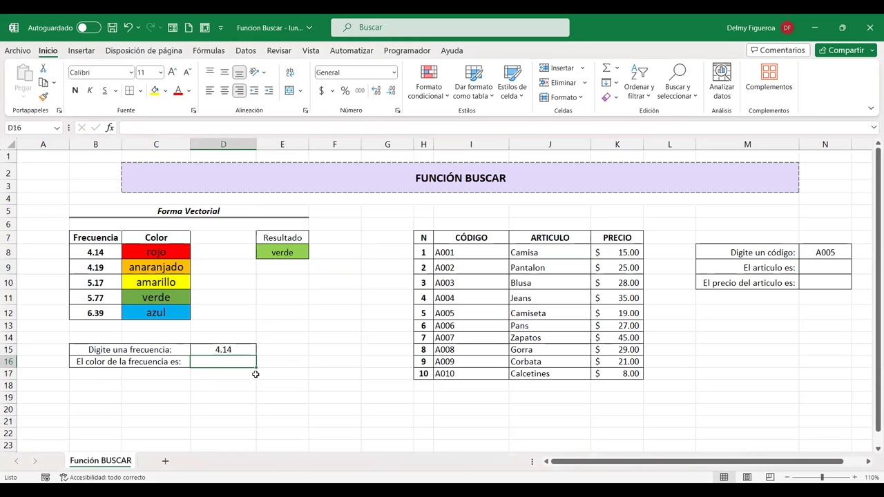
pyautogui.click(290, 252)
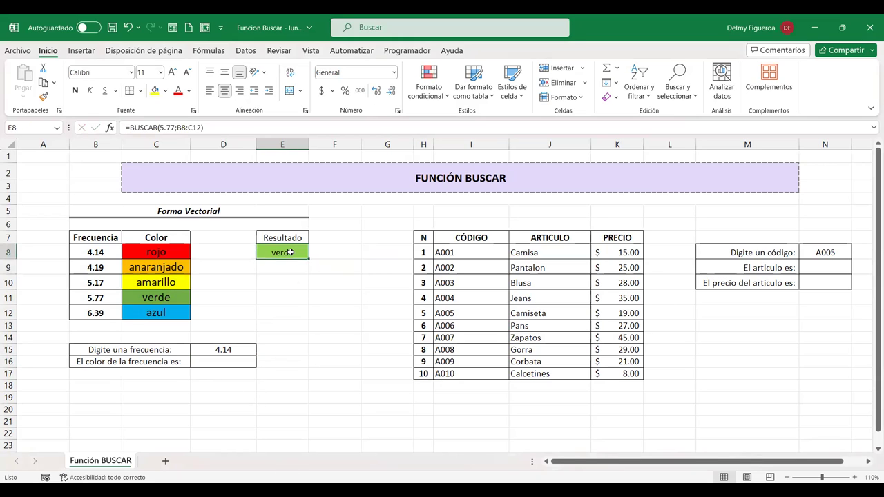
pyautogui.doubleClick(291, 252)
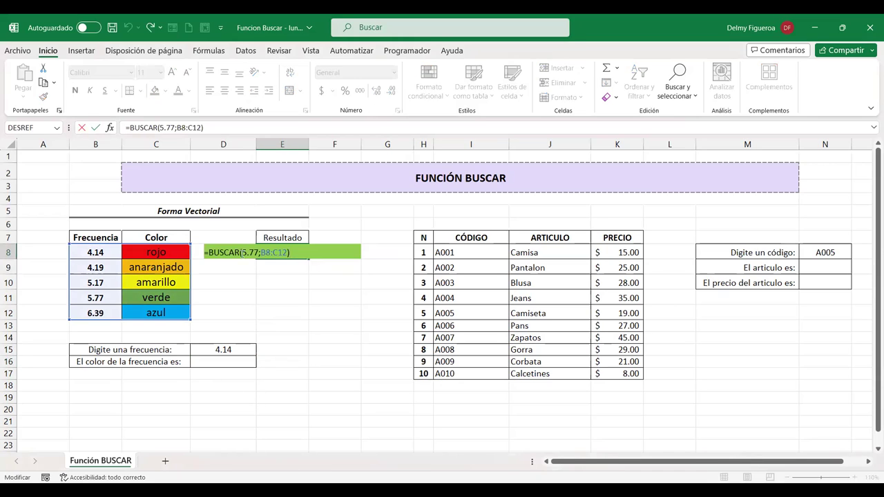
pyautogui.click(242, 253)
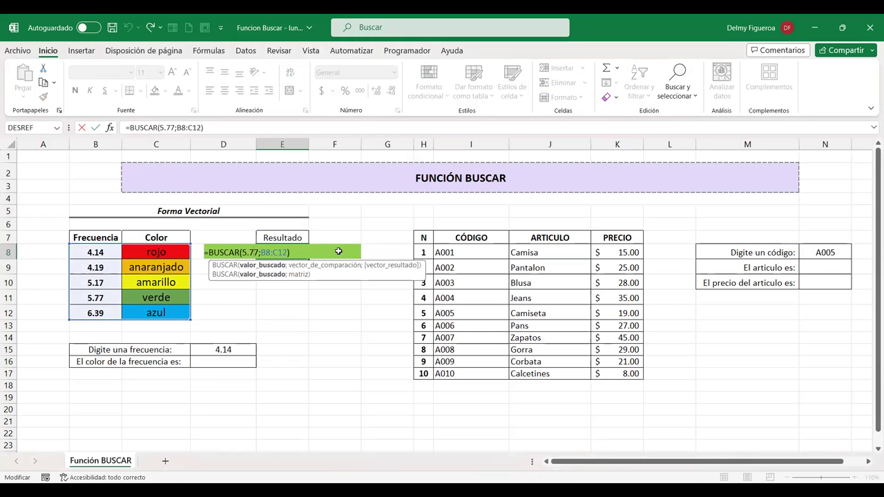
pyautogui.press('Return')
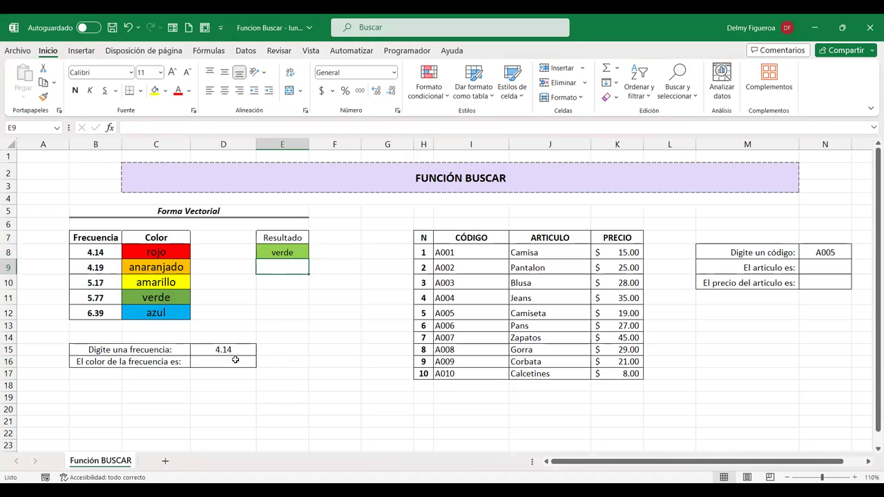
pyautogui.click(234, 350)
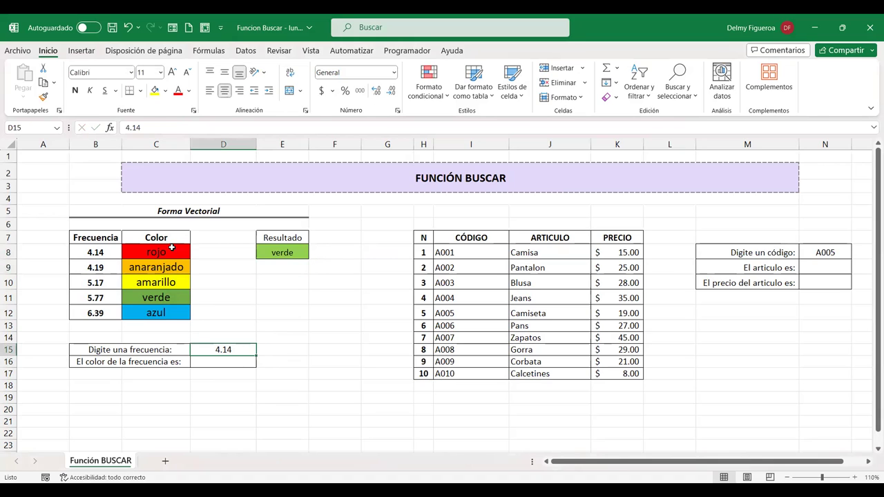
pyautogui.click(214, 360)
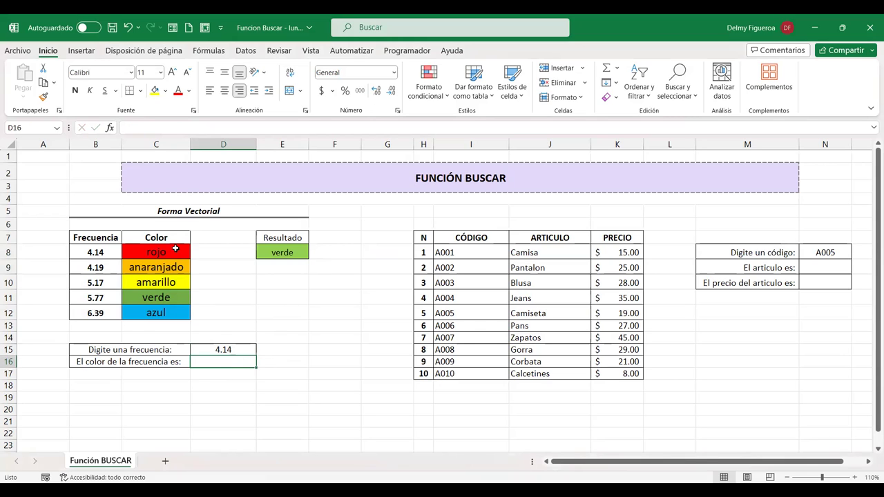
# Enter =+BUSCAR(D15;B8:B12) in D16 so it returns the frequency 4.14
pyautogui.write('+')
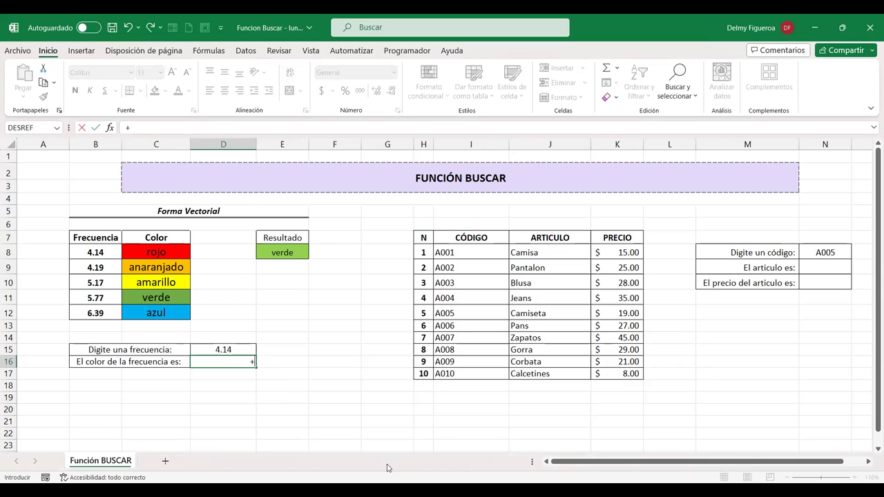
pyautogui.write('bus')
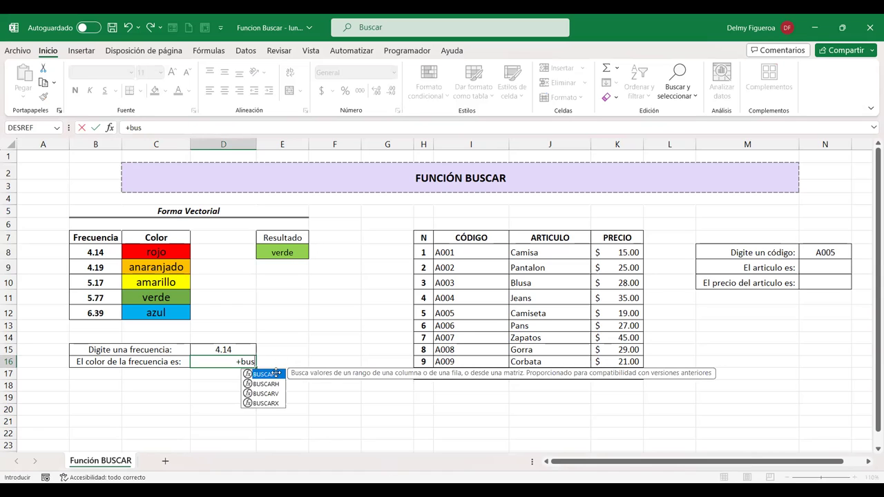
pyautogui.doubleClick(278, 375)
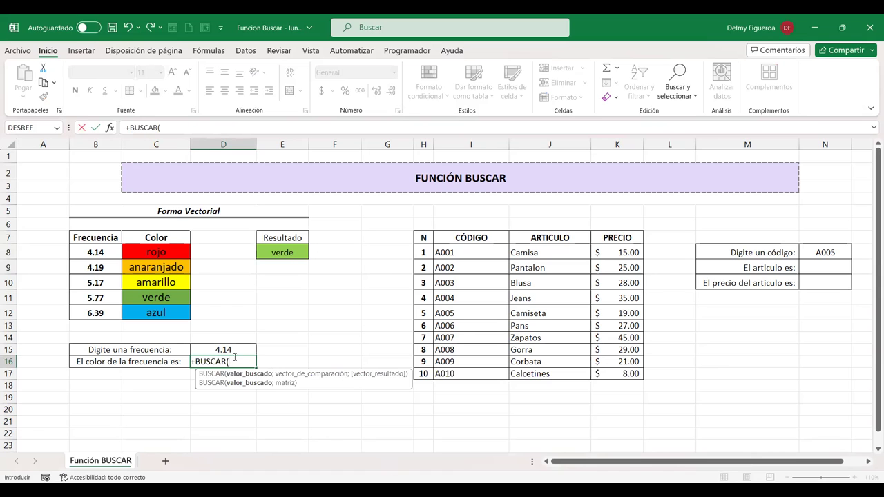
pyautogui.click(234, 348)
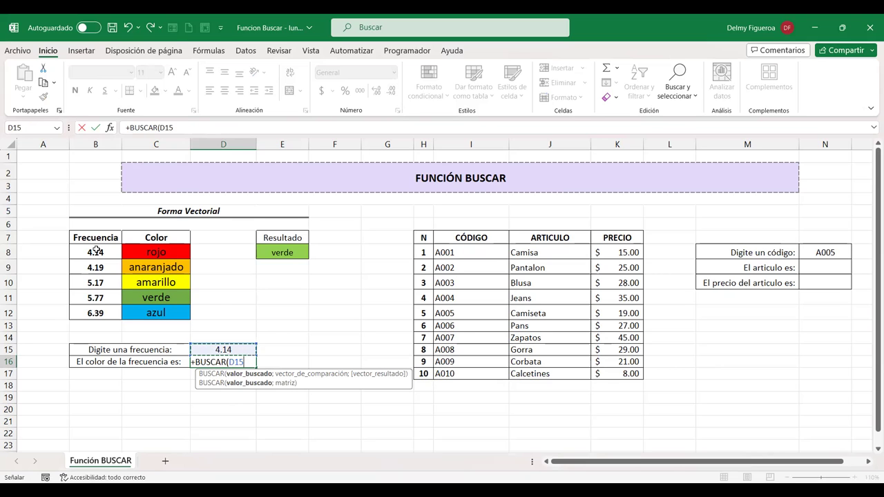
pyautogui.write(';')
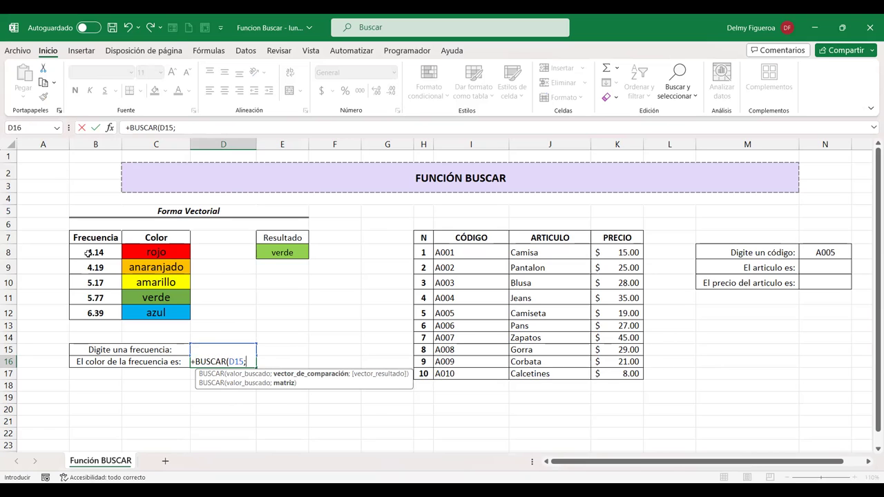
pyautogui.click(97, 253)
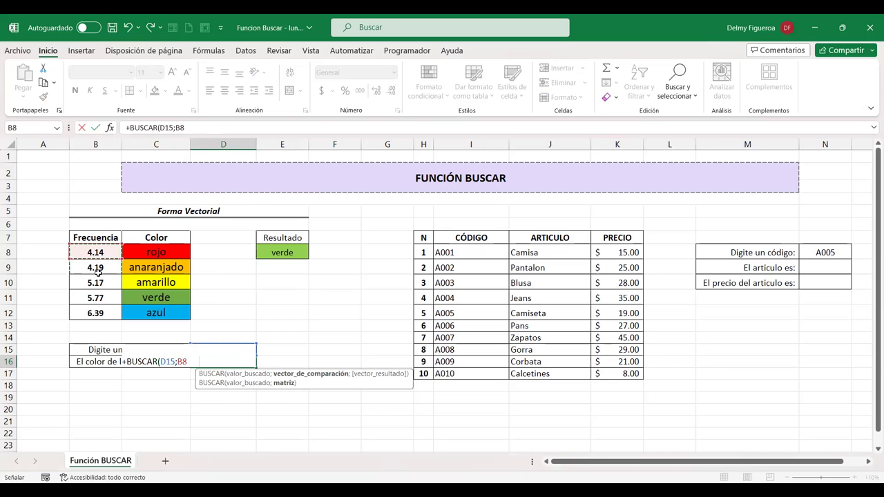
pyautogui.keyDown('shift'); pyautogui.click(100, 314); pyautogui.keyUp('shift')
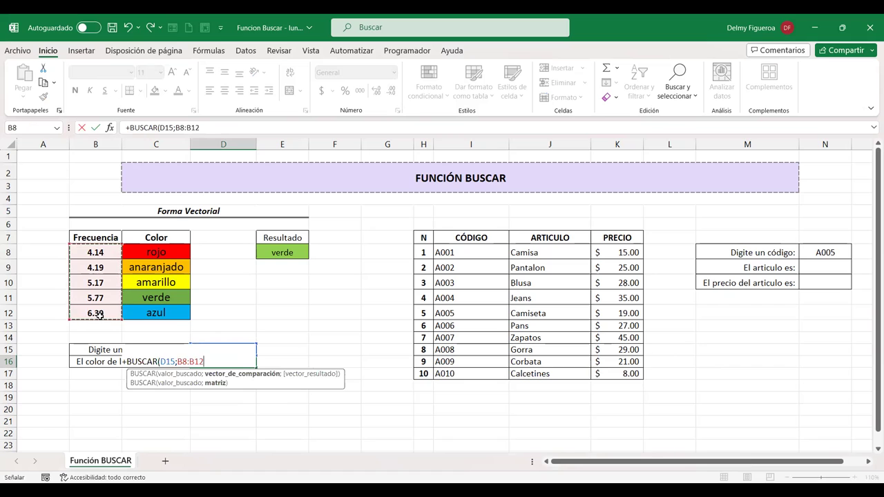
pyautogui.press('Return')
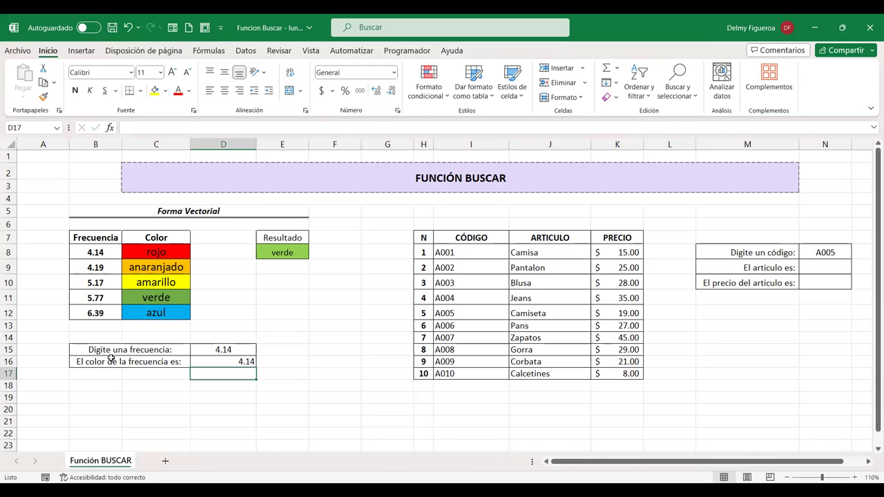
# Add C8:C12 as D16's result vector so the lookup returns rojo for 4.14
pyautogui.doubleClick(233, 361)
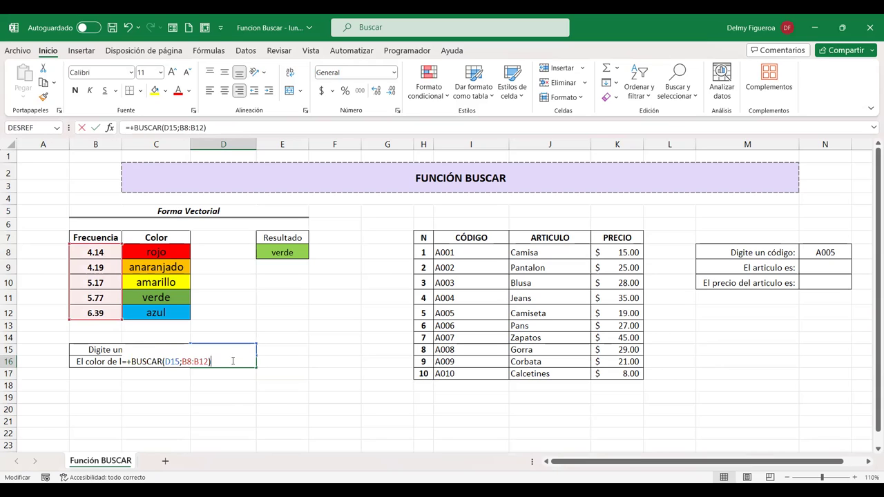
pyautogui.click(207, 361)
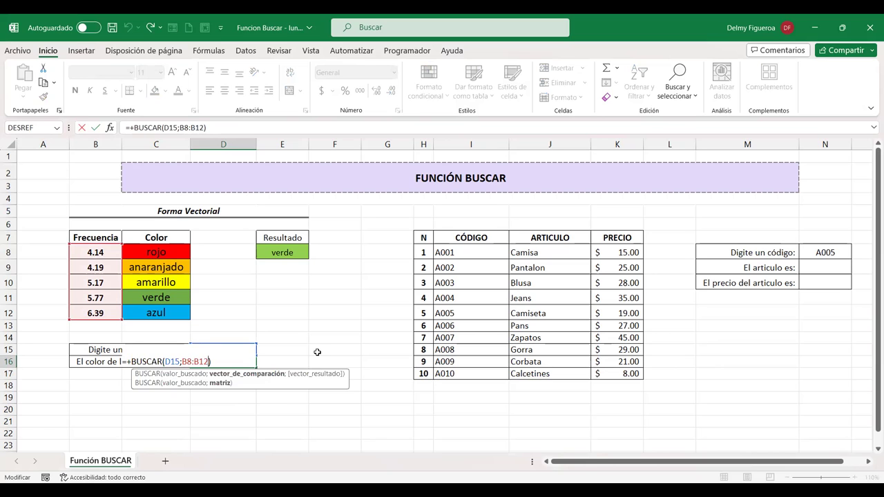
pyautogui.write(';')
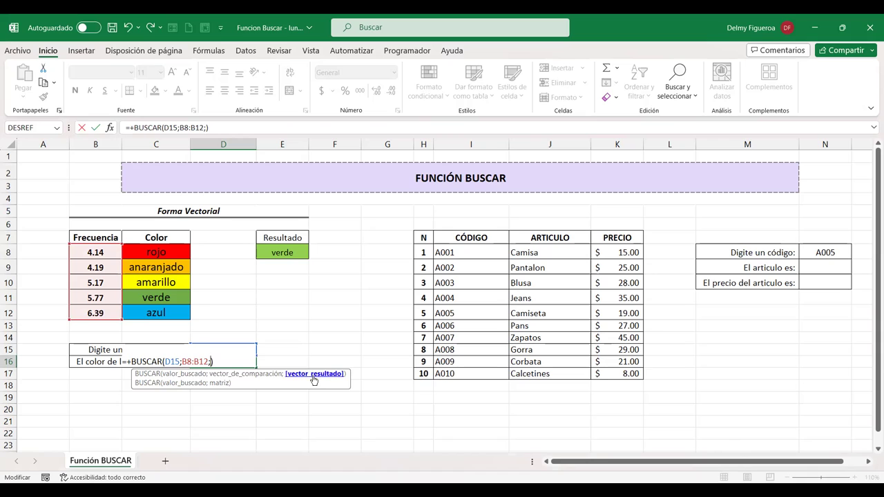
pyautogui.click(152, 252)
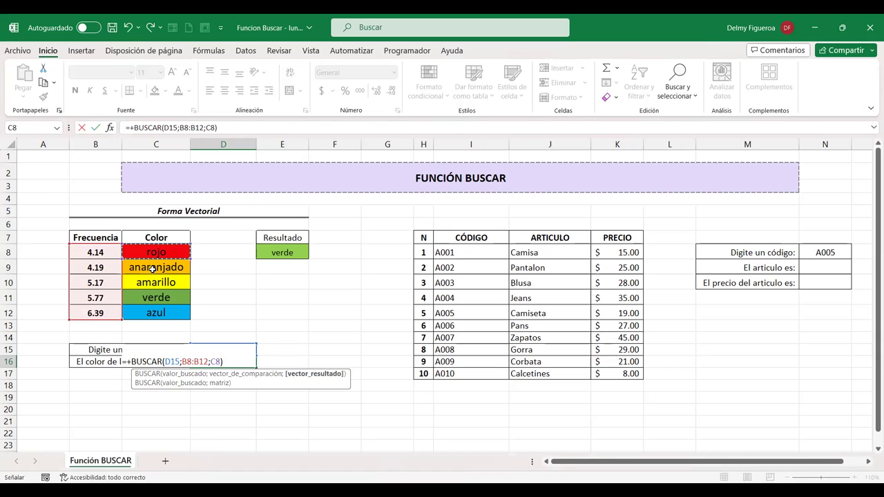
pyautogui.moveTo(153, 268); pyautogui.dragTo(160, 311)
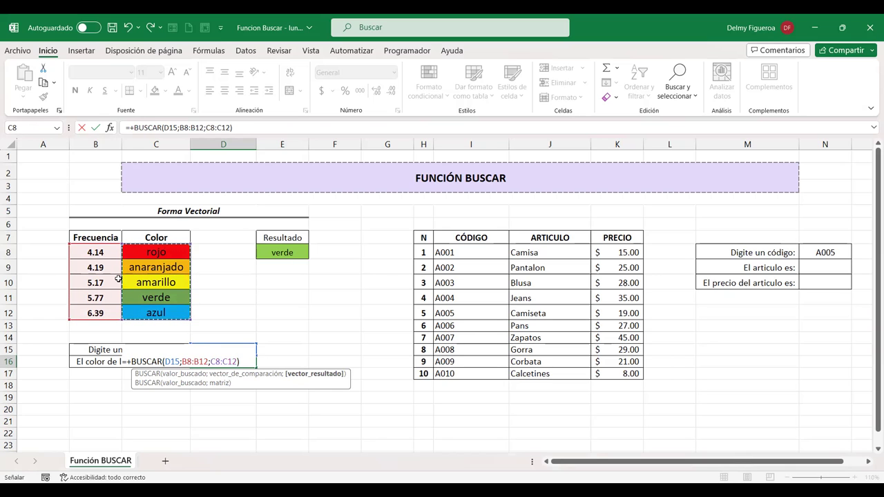
pyautogui.press('Return')
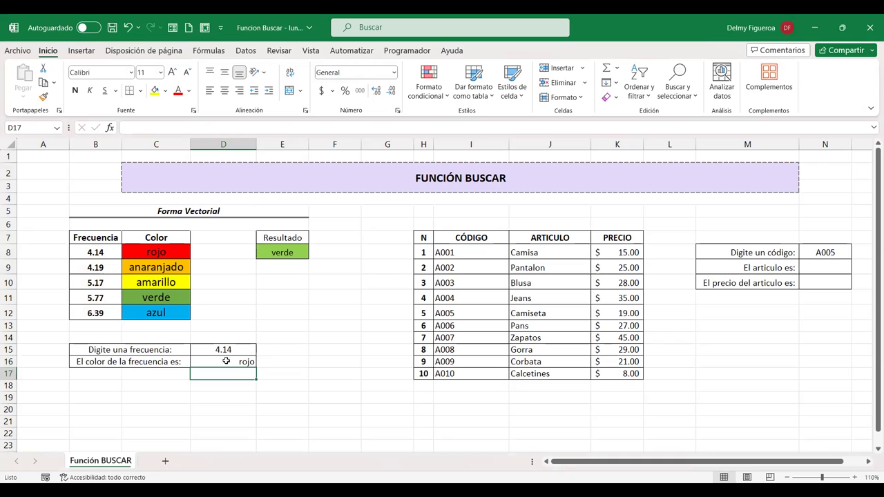
pyautogui.click(225, 349)
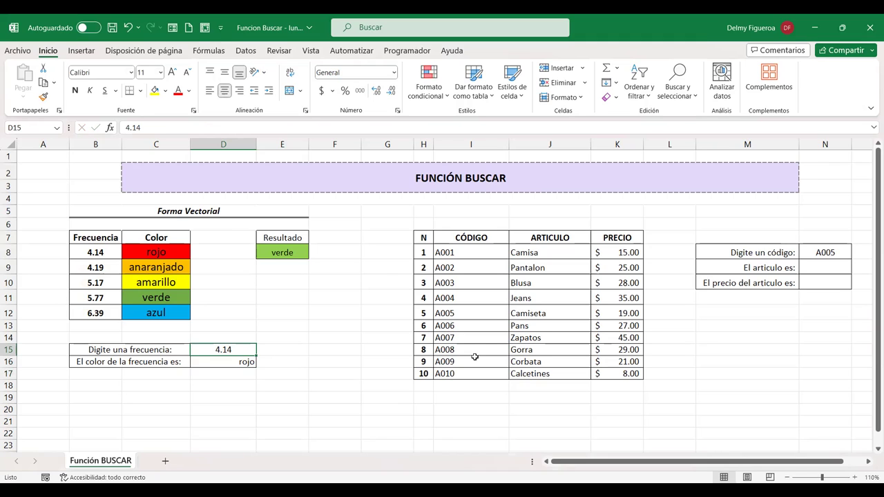
# Delete the 4.14 value in D15, making D16's colour lookup show #N/D
pyautogui.press('Delete')
pyautogui.hotkey('ctrl', 'End')
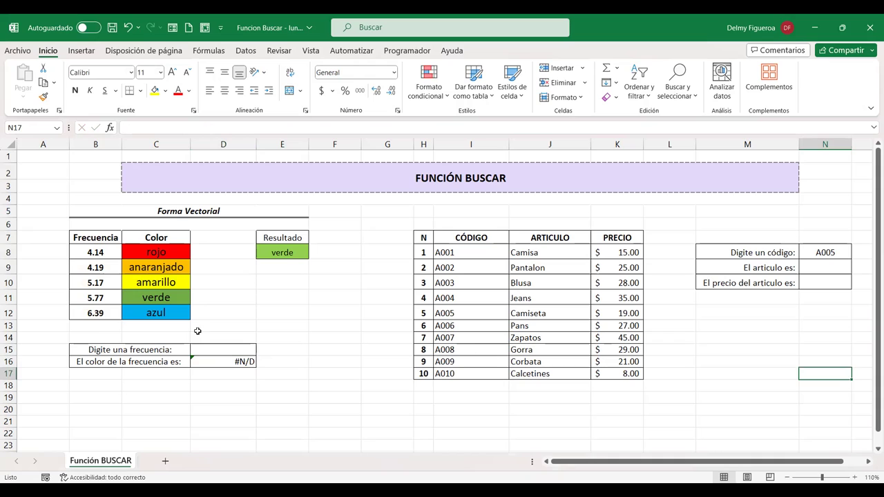
pyautogui.click(227, 351)
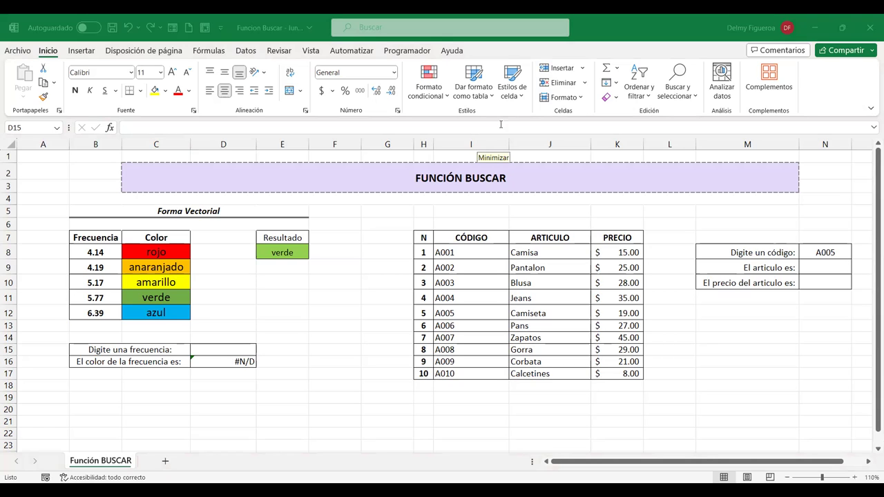
pyautogui.click(156, 249)
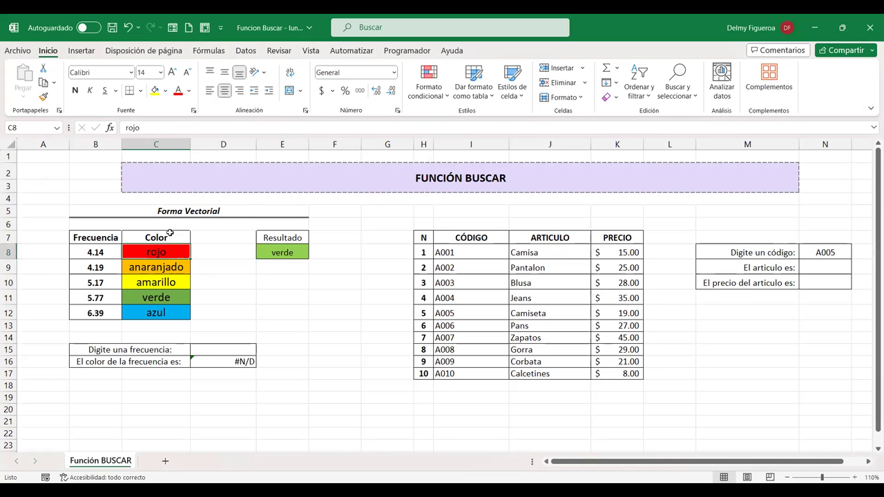
pyautogui.click(162, 269)
pyautogui.click(173, 252)
pyautogui.write('blanco')
pyautogui.press('Return')
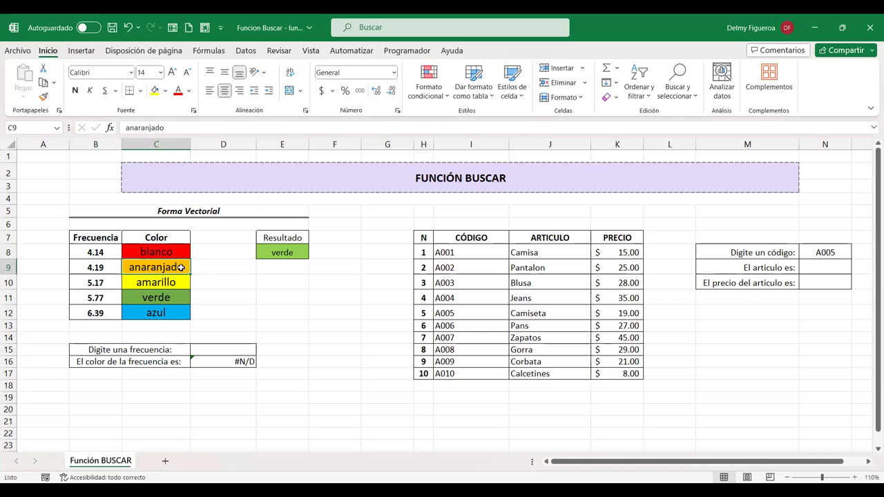
pyautogui.press('Up')
pyautogui.hotkey('ctrl', 'z')
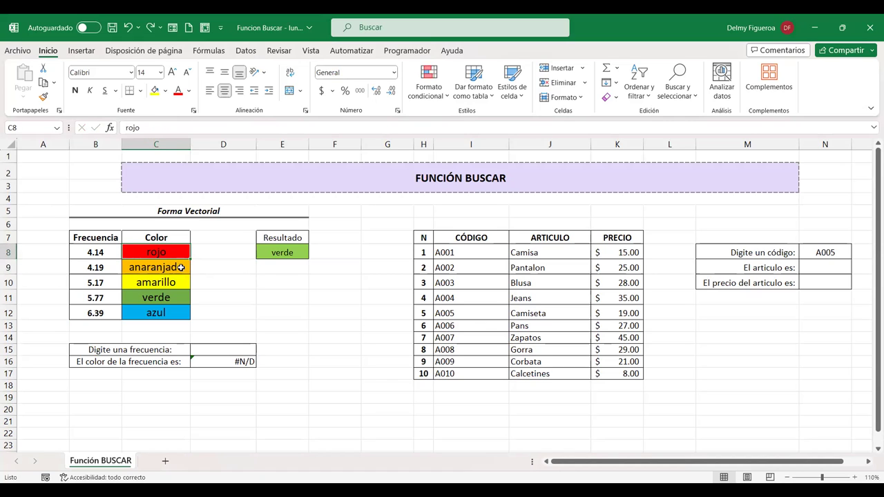
pyautogui.click(172, 267)
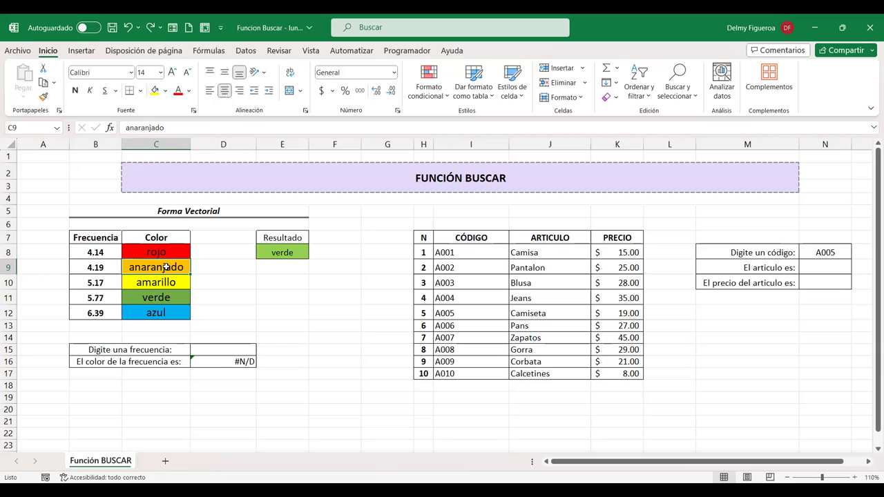
pyautogui.click(166, 282)
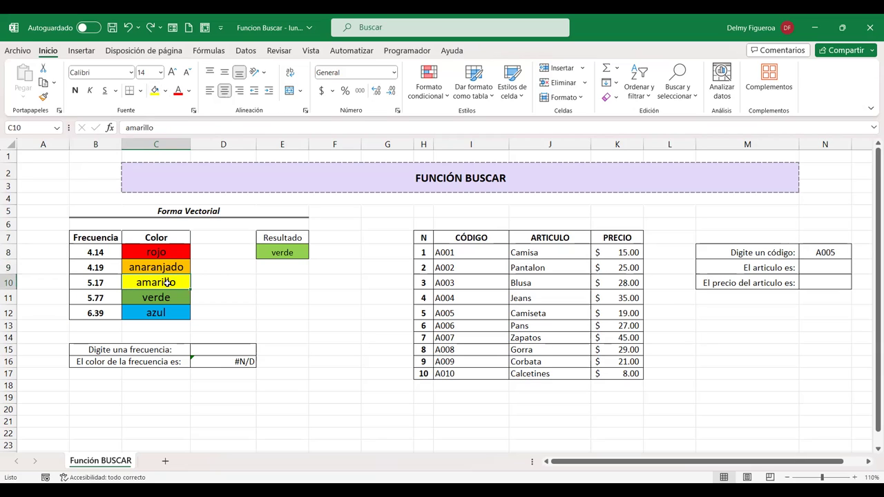
pyautogui.click(165, 91)
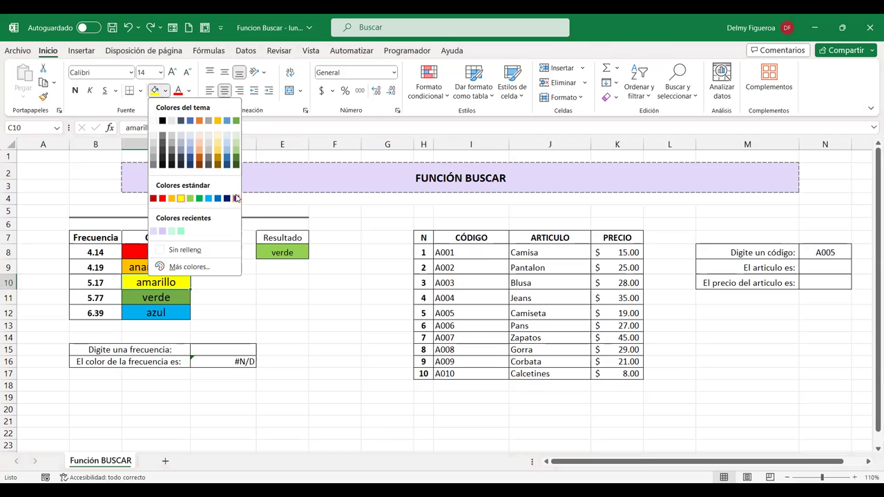
pyautogui.click(236, 199)
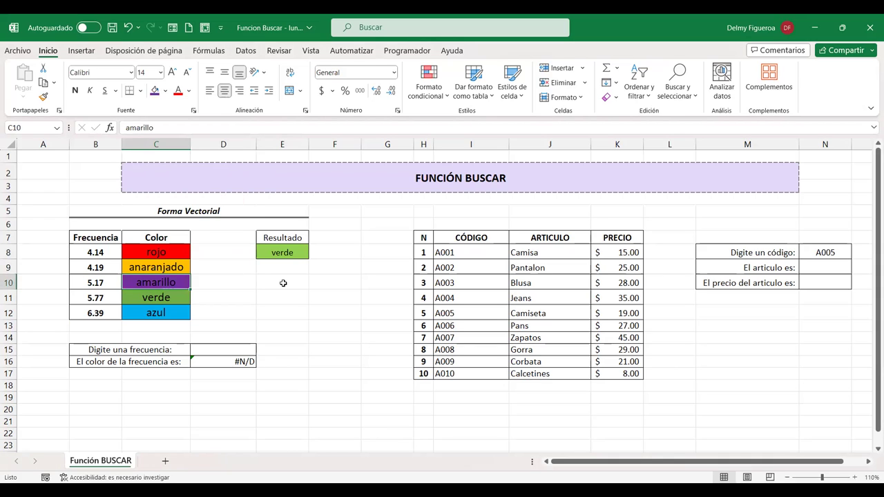
pyautogui.hotkey('ctrl', 'z')
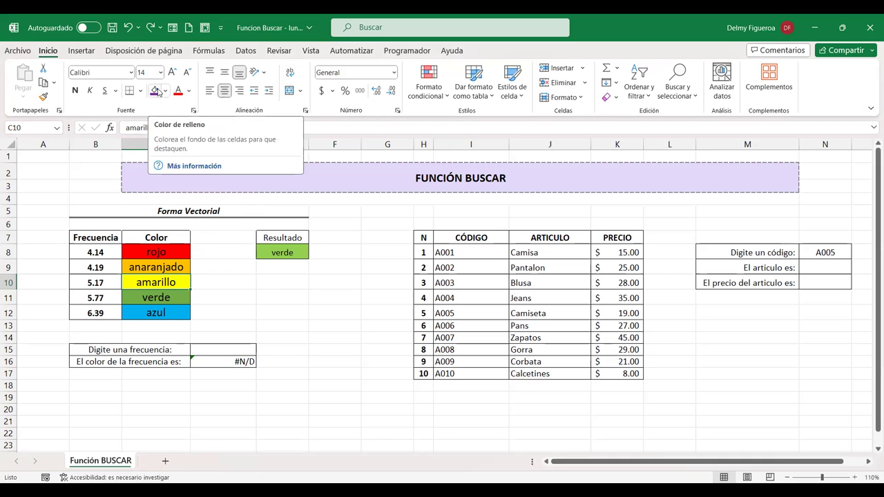
pyautogui.click(217, 361)
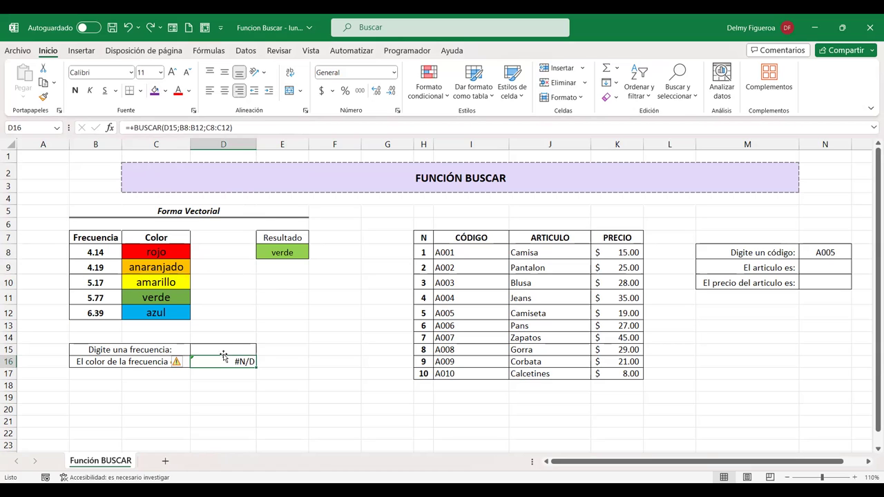
# Delete the plus so D16 reads =BUSCAR(D15;B8:B12;C8:C12), then recheck the formula
pyautogui.click(229, 348)
pyautogui.click(215, 362)
pyautogui.click(233, 346)
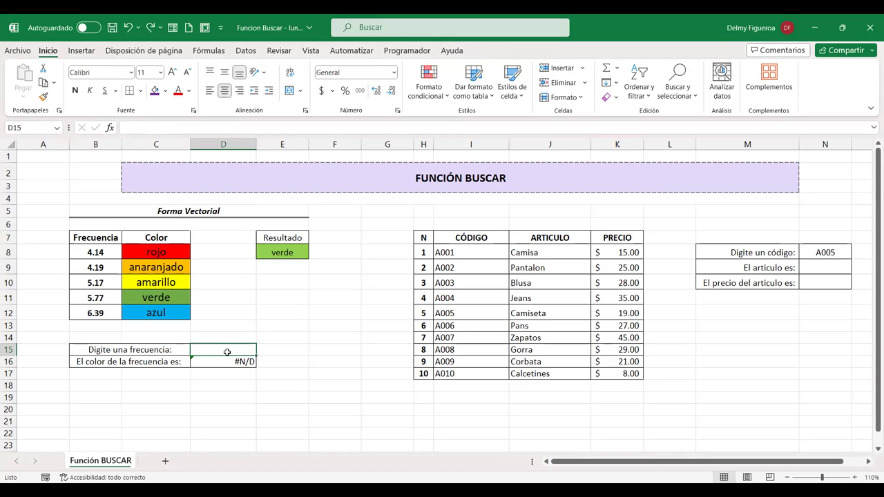
pyautogui.doubleClick(231, 360)
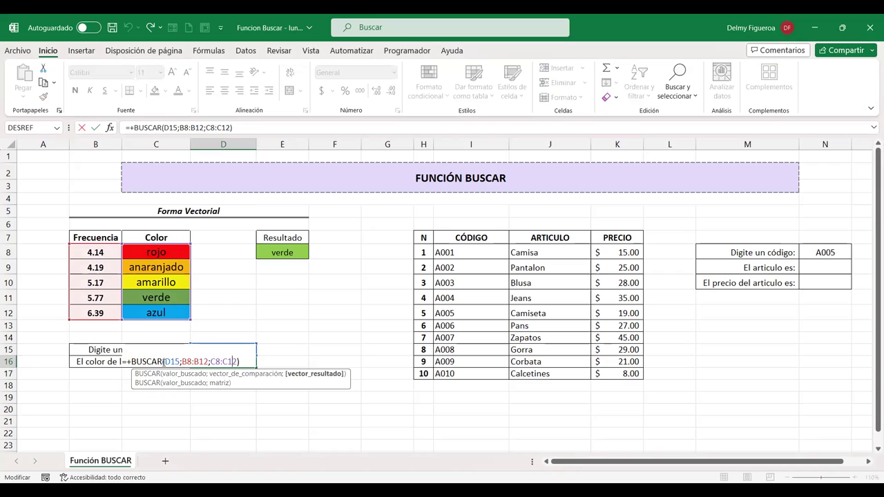
pyautogui.click(129, 362)
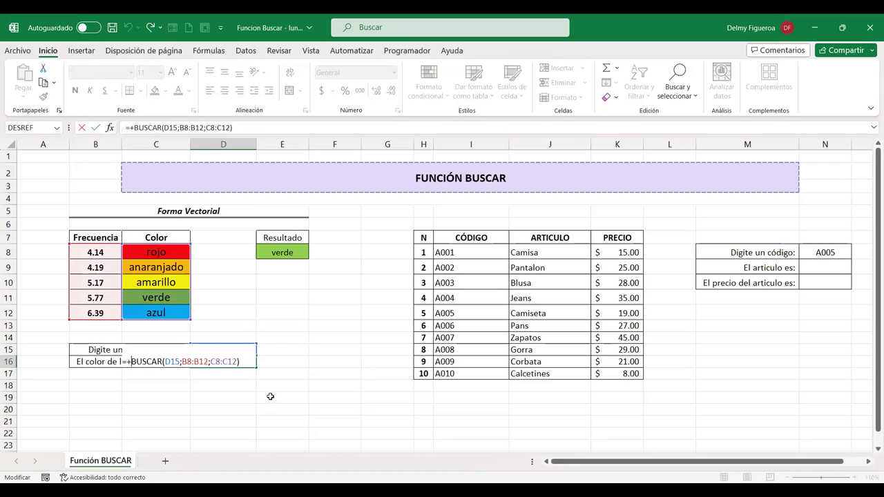
pyautogui.press('BackSpace')
pyautogui.press('Return')
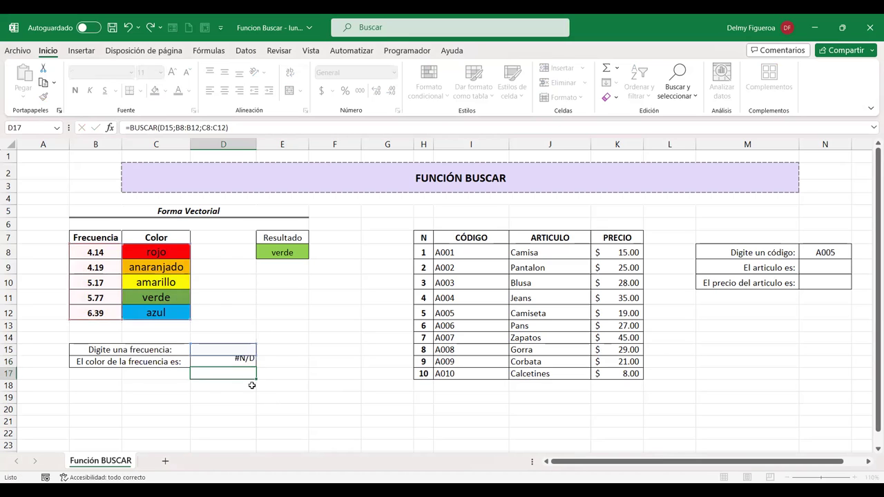
pyautogui.click(225, 350)
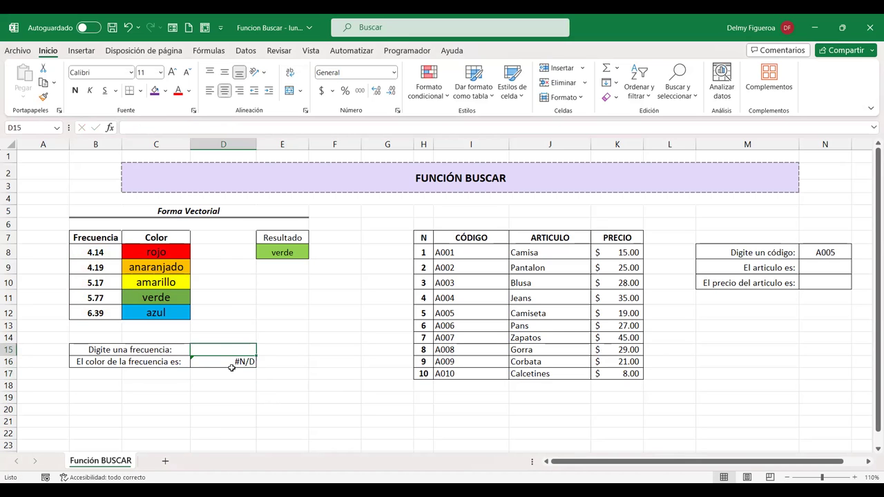
pyautogui.doubleClick(234, 361)
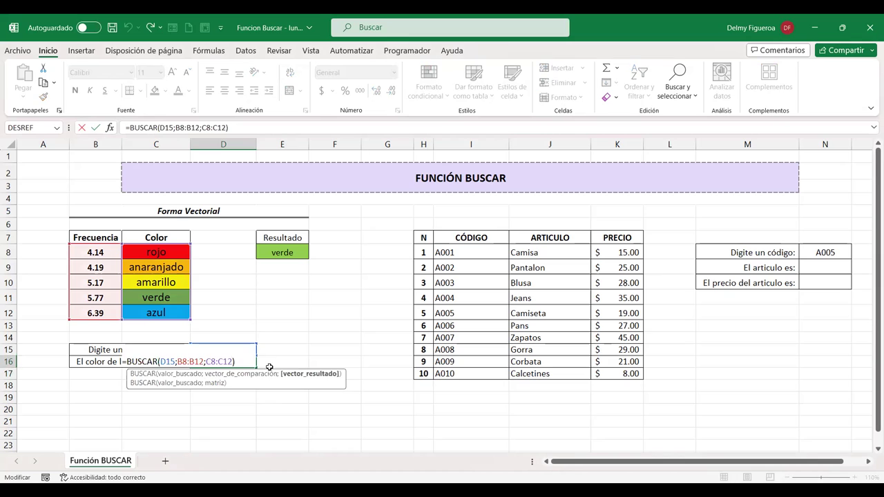
pyautogui.press('Return')
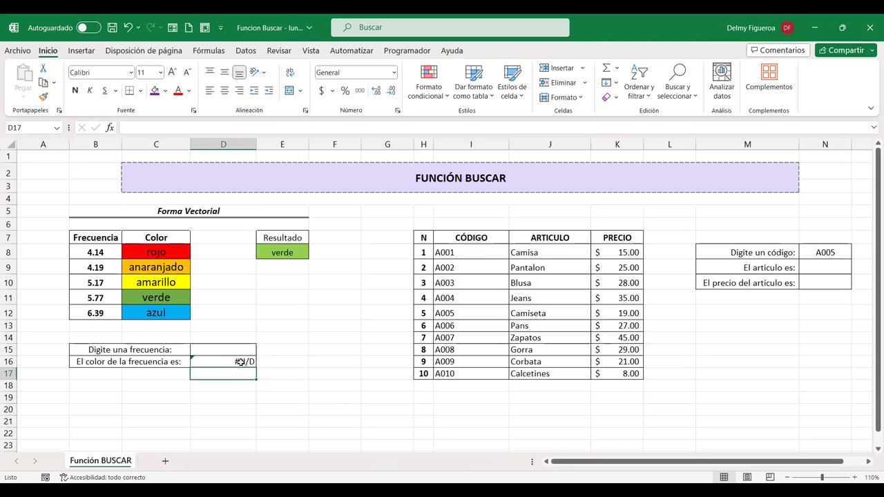
# Change D16 to =SI.ERROR(BUSCAR(D15;B8:B12;C8:C12);"Digite una frecuencia")
pyautogui.click(239, 361)
pyautogui.doubleClick(240, 361)
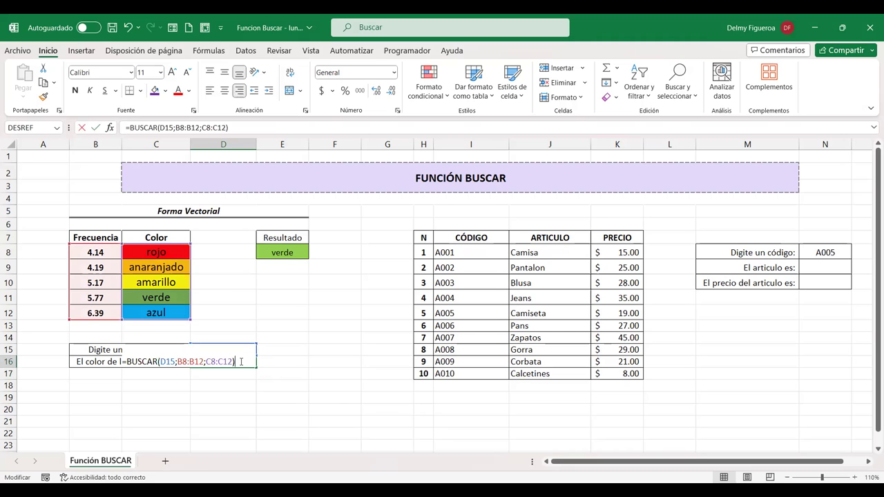
pyautogui.click(127, 360)
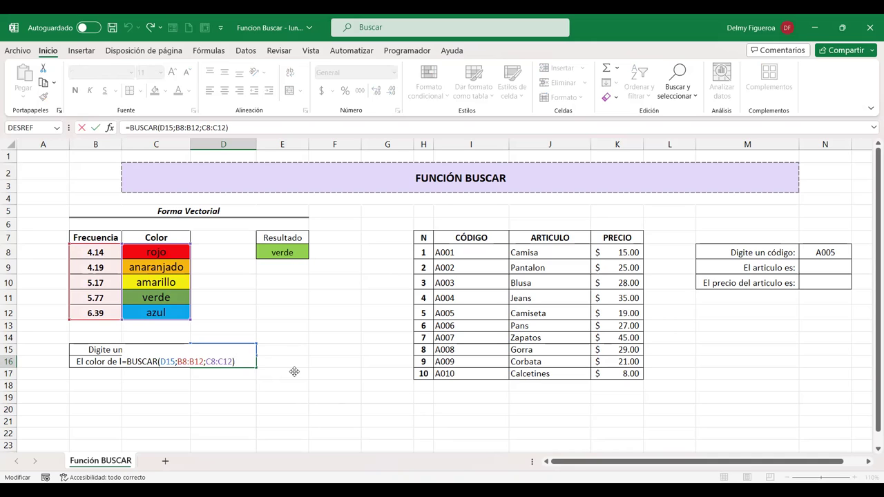
pyautogui.write('si.err')
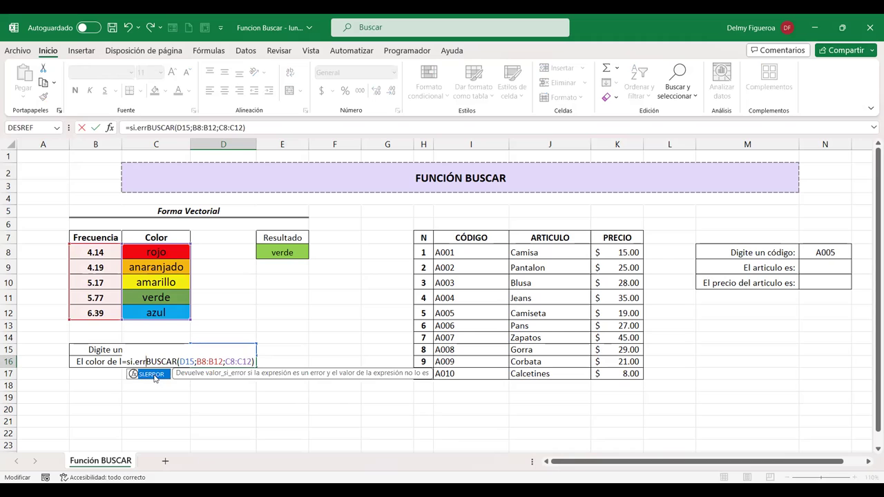
pyautogui.press('Tab')
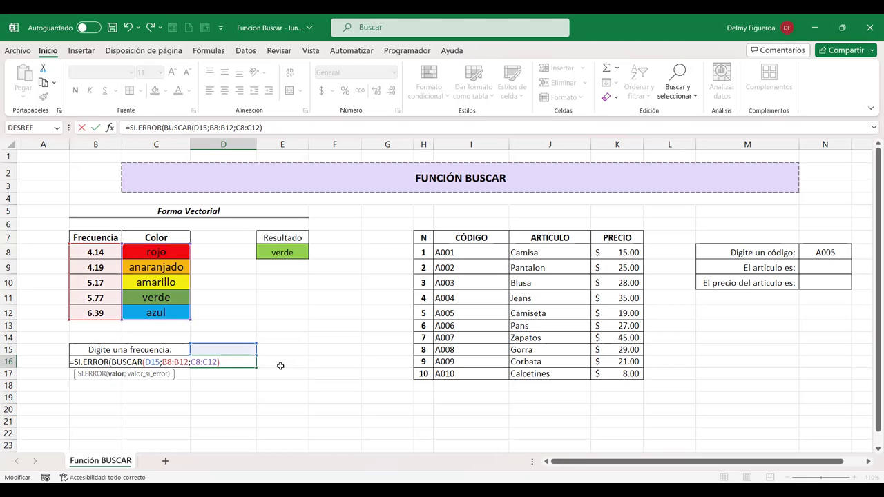
pyautogui.write(';"')
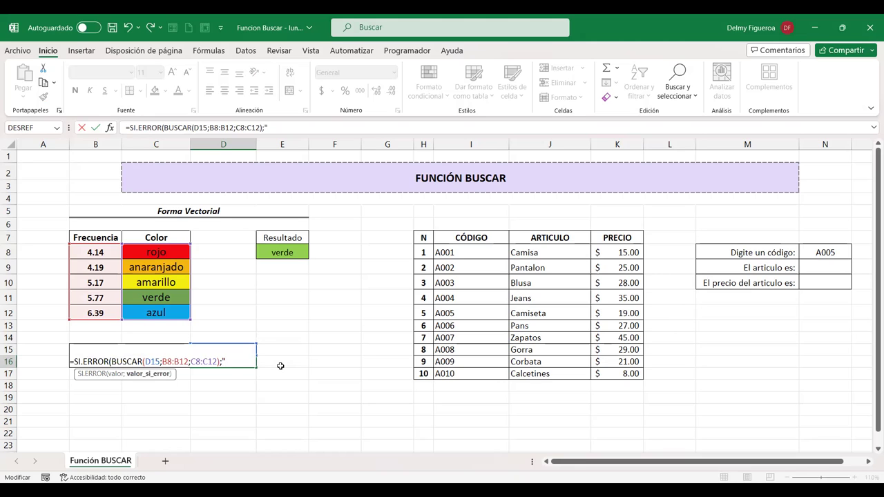
pyautogui.write('Digite una frecuencia')
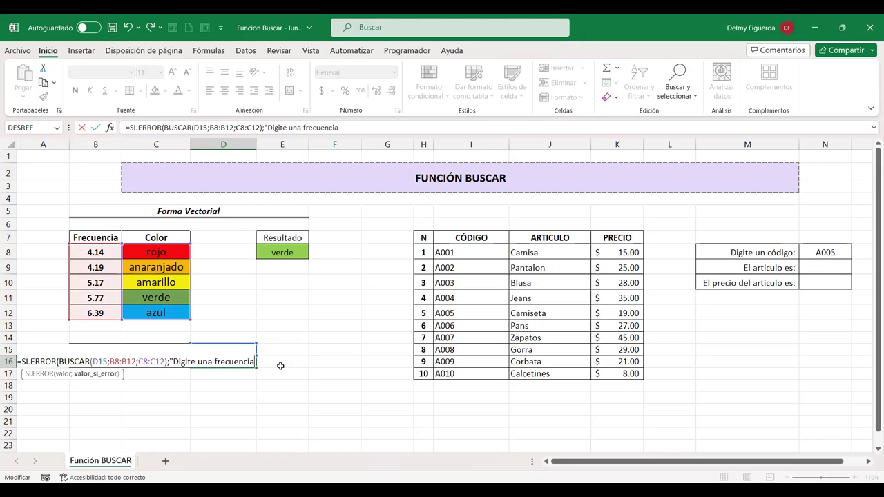
pyautogui.write('"')
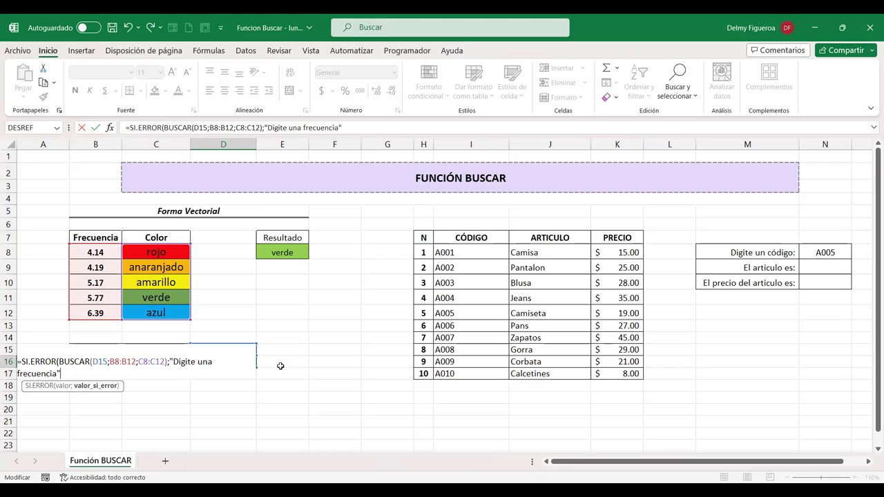
pyautogui.write(')')
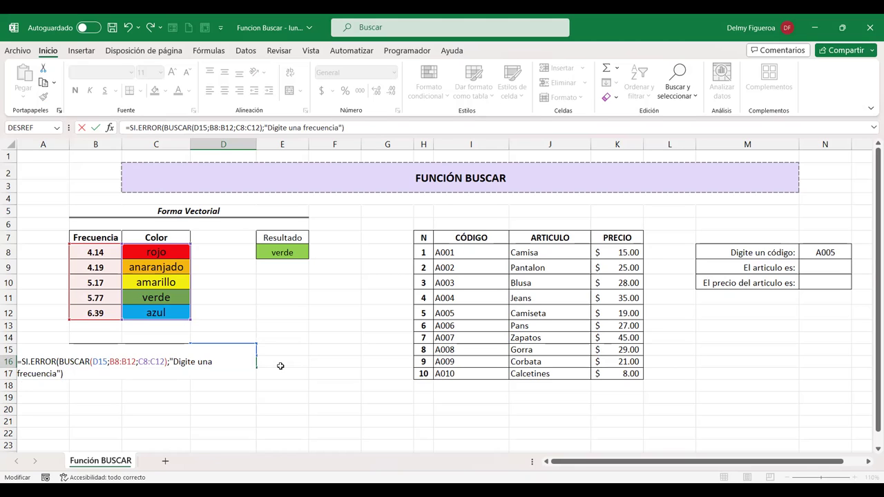
pyautogui.press('Return')
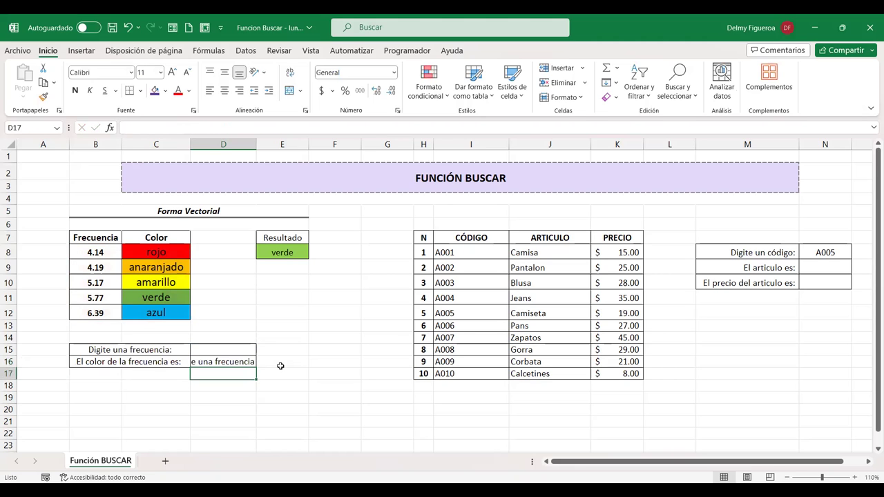
# Wrap D16's text and autofit column D so "Digite una frecuencia" fits, then reselect D15
pyautogui.click(232, 361)
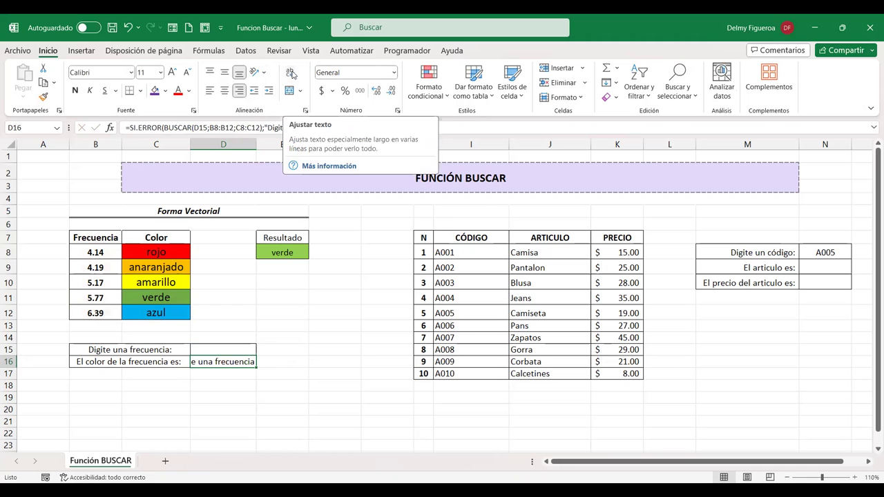
pyautogui.click(291, 74)
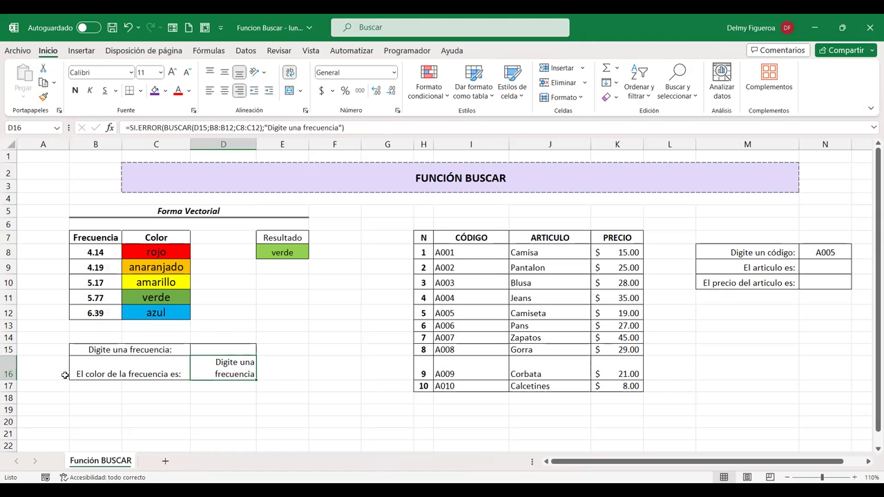
pyautogui.doubleClick(256, 144)
pyautogui.click(244, 350)
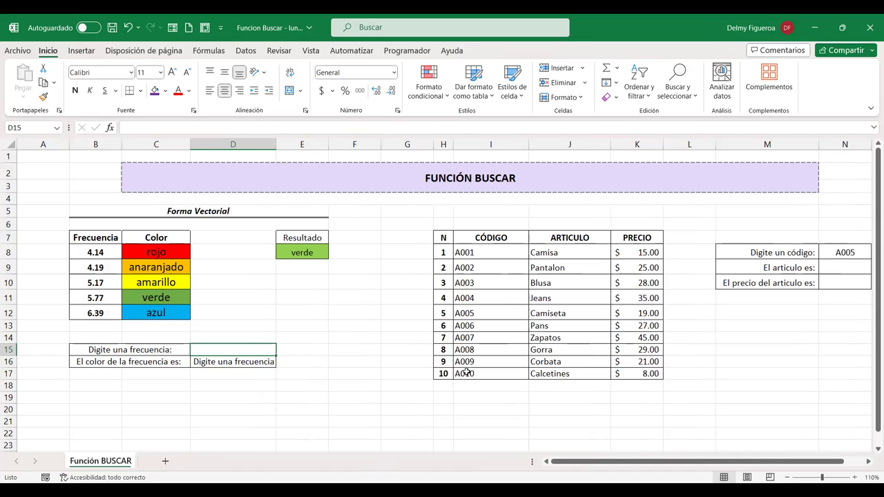
pyautogui.press('Down')
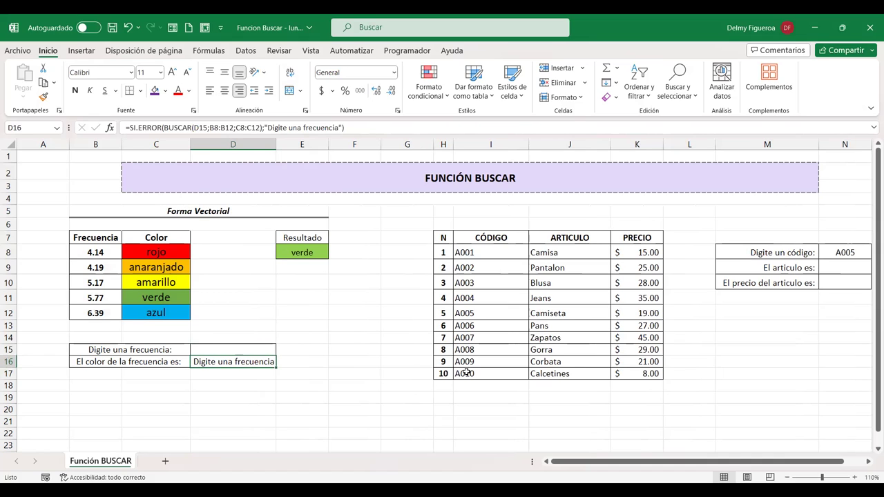
pyautogui.click(308, 399)
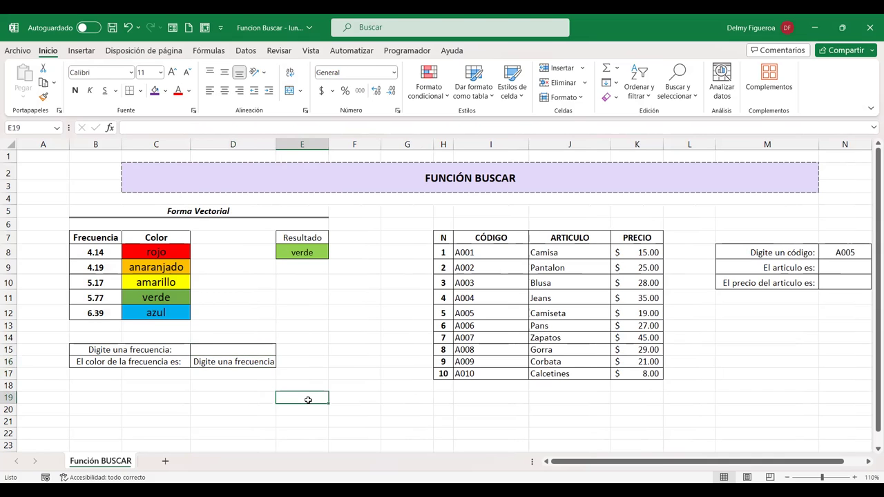
pyautogui.click(231, 362)
pyautogui.click(243, 349)
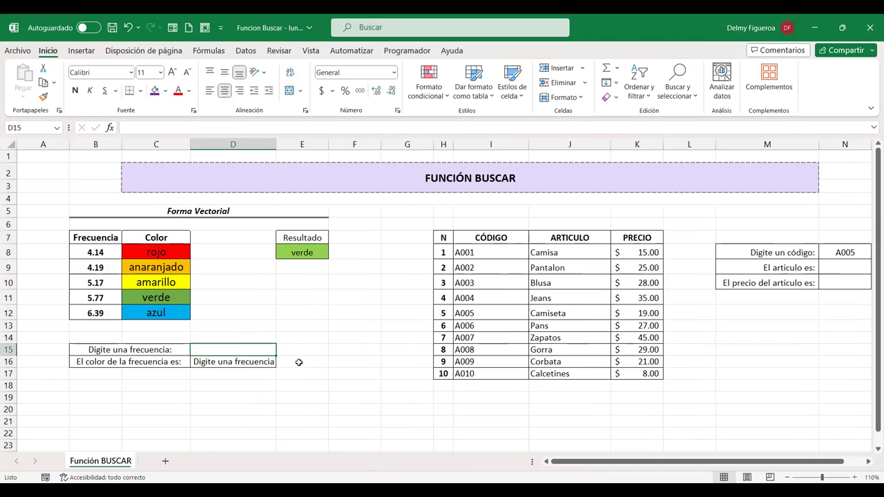
# Enter frequencies 5.17, 4.13 and 4.15 in D15, checking D16's colour each time
pyautogui.write('5.17')
pyautogui.press('Return')
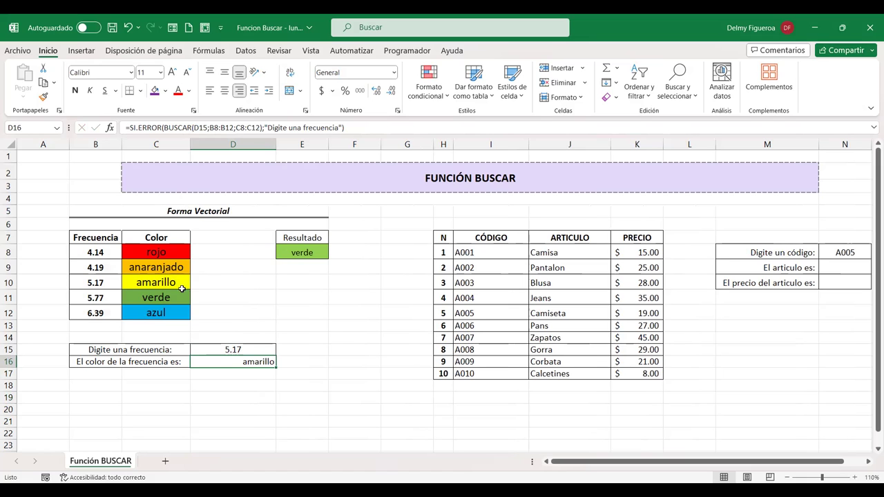
pyautogui.click(246, 351)
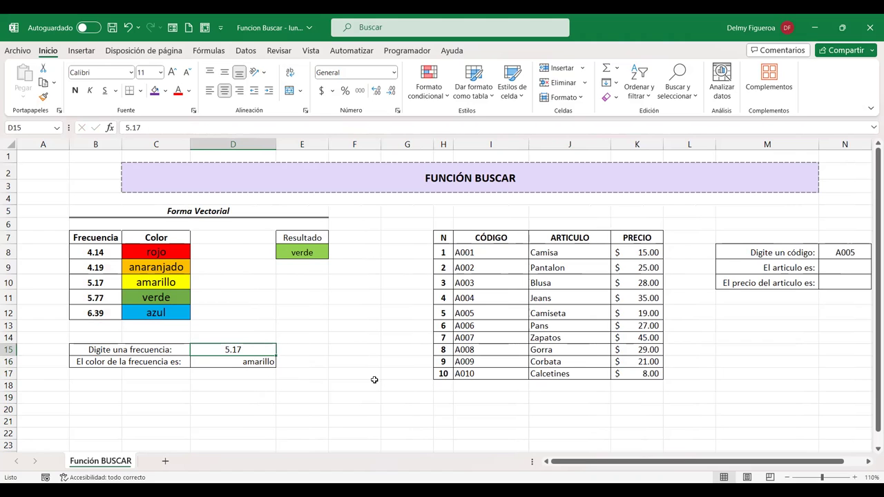
pyautogui.write('4')
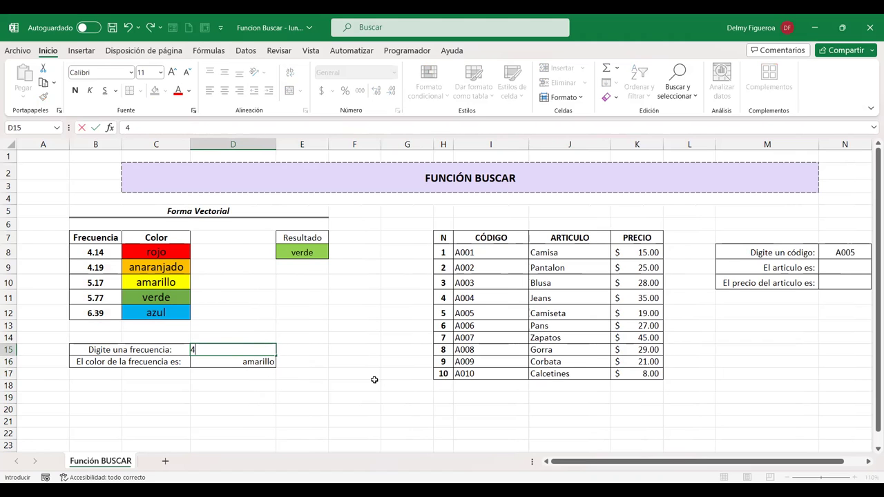
pyautogui.write('.13')
pyautogui.press('Return')
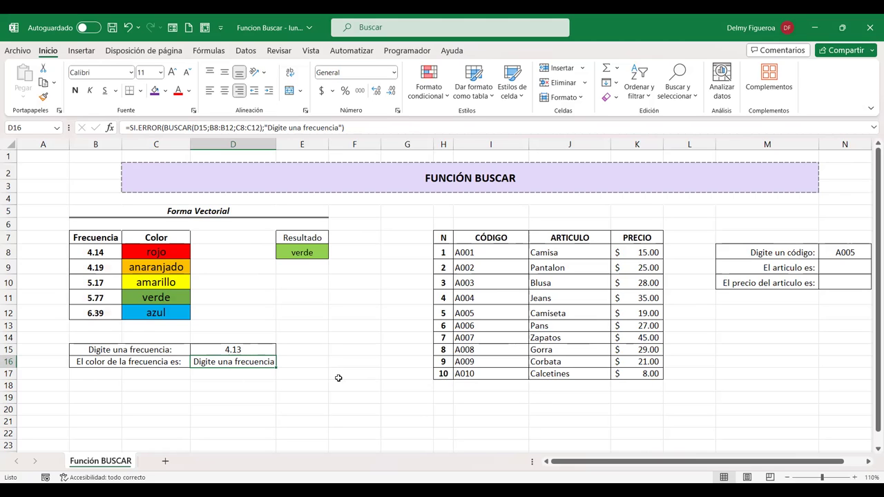
pyautogui.click(239, 350)
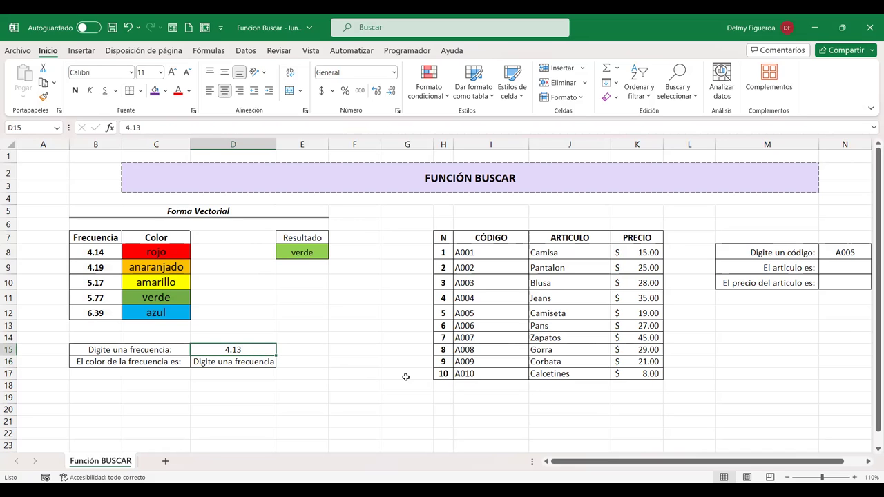
pyautogui.write('4.15')
pyautogui.press('Return')
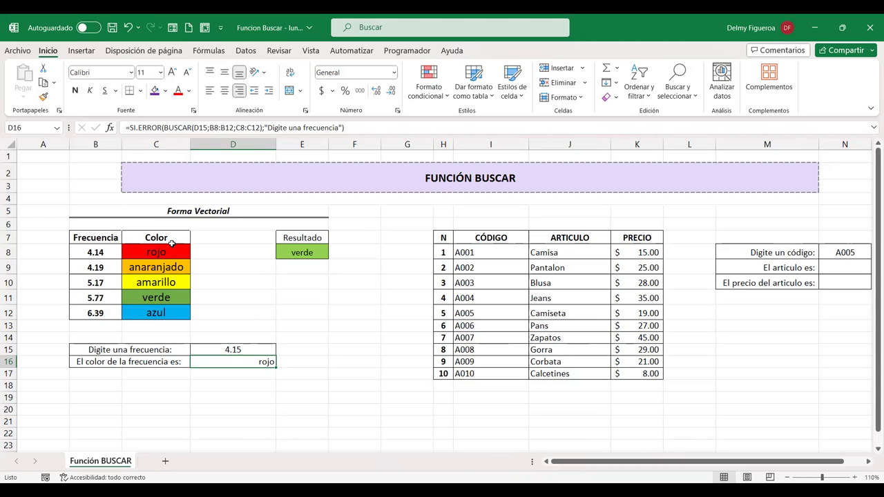
# Change D15 to 4.18 and then 4.2, which returns anaranjado
pyautogui.click(229, 348)
pyautogui.press('F2')
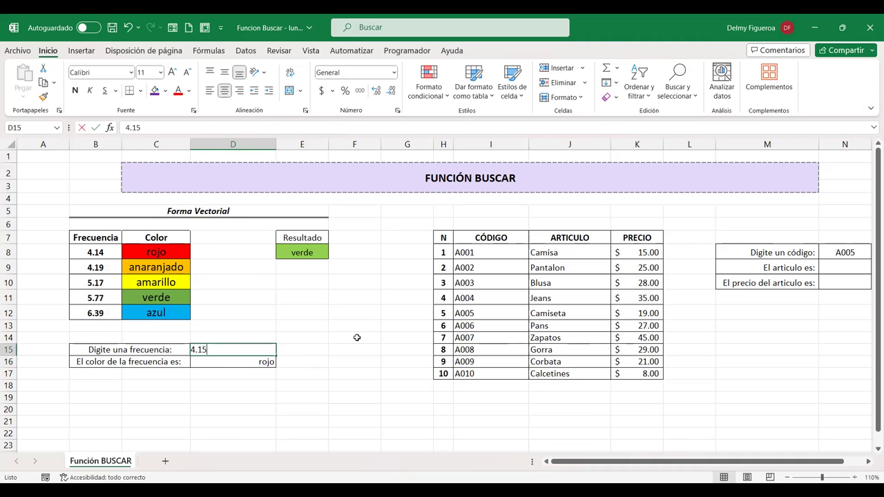
pyautogui.press('BackSpace')
pyautogui.write('8')
pyautogui.press('Return')
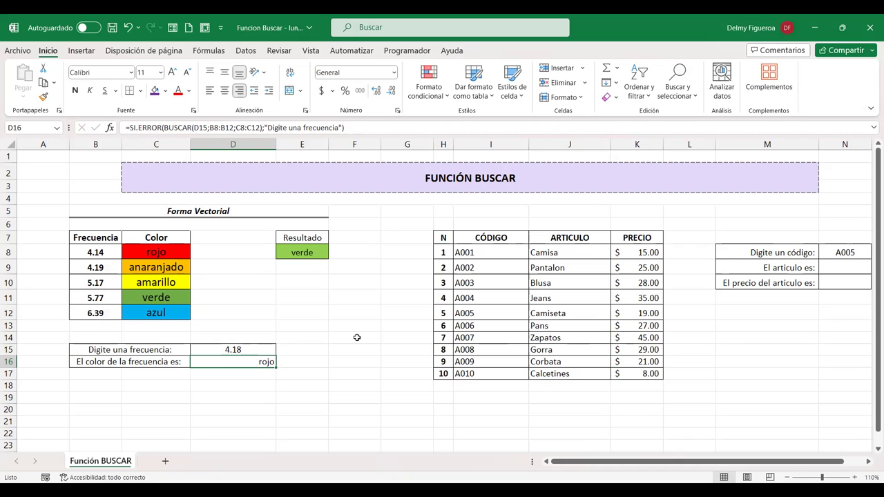
pyautogui.press('Up')
pyautogui.write('4.2')
pyautogui.press('Return')
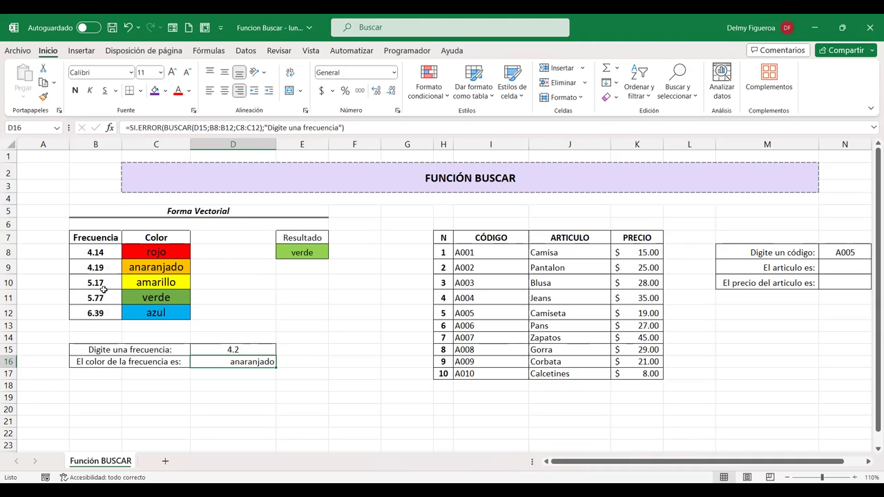
# Enter frequencies 6.4, 6.38 and 4.19 in D15, checking D16's colour each time
pyautogui.click(247, 348)
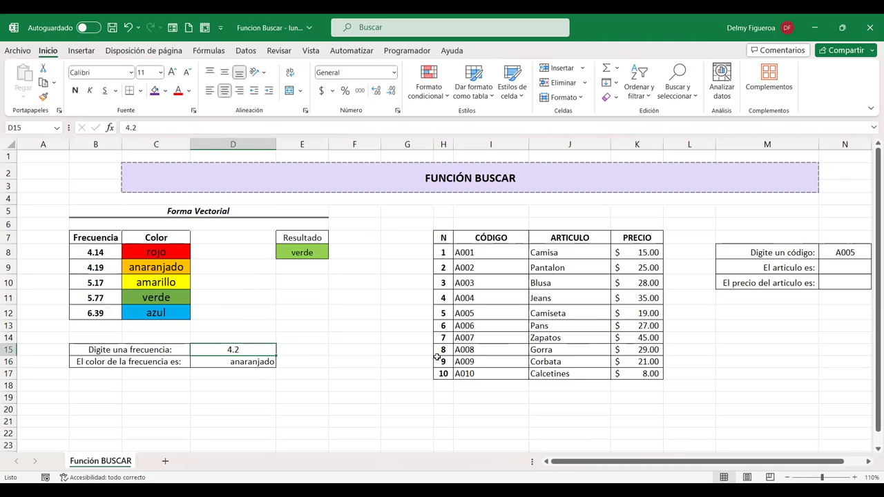
pyautogui.write('6.4')
pyautogui.press('Return')
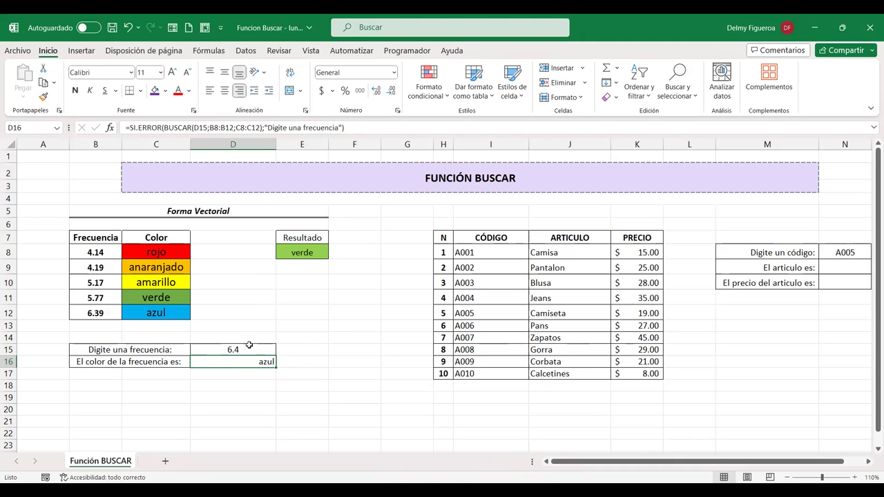
pyautogui.click(256, 345)
pyautogui.write('6.38')
pyautogui.press('Return')
pyautogui.click(254, 350)
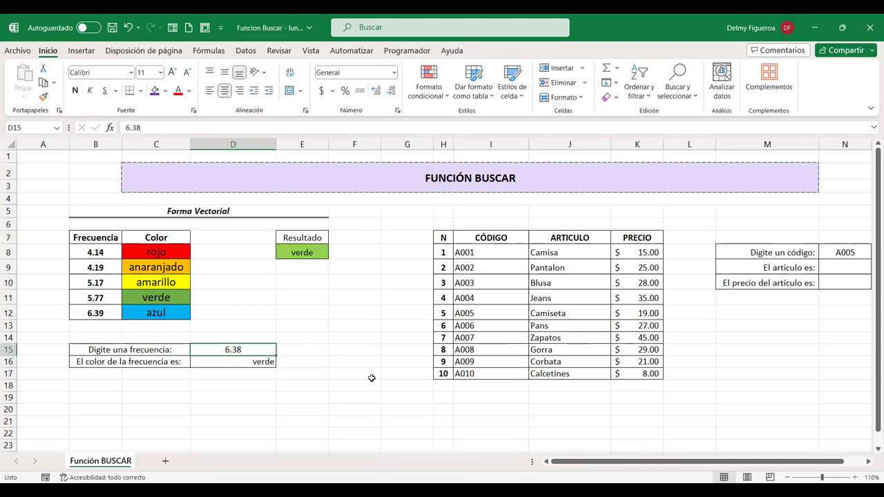
pyautogui.write('4.1')
pyautogui.write('9')
pyautogui.press('Return')
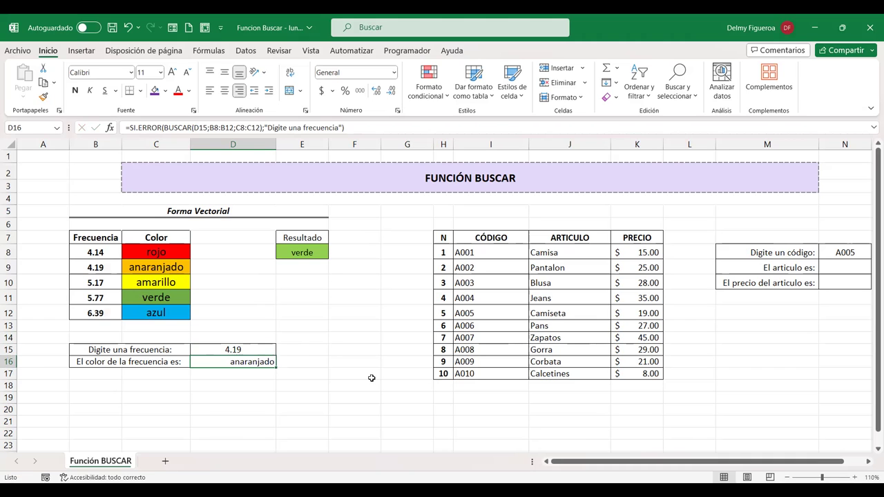
# Enter 5.77 and then 6.39 in D15, with 6.39 returning azul
pyautogui.press('Up')
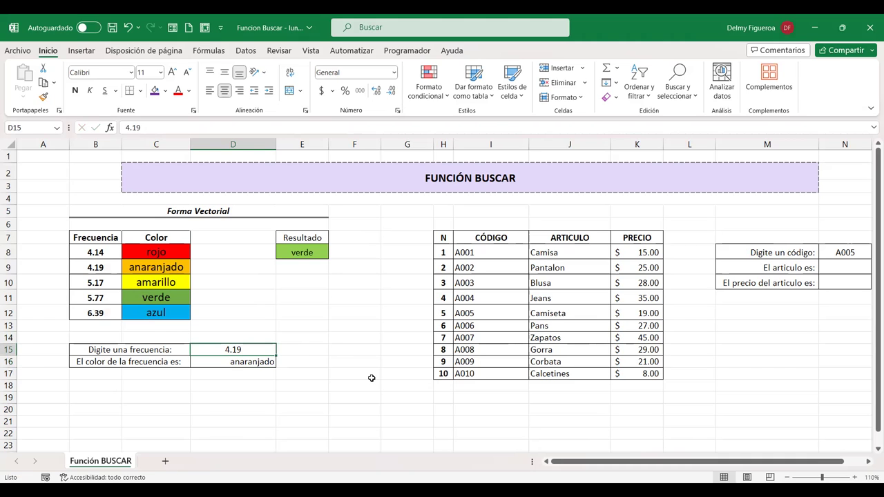
pyautogui.write('5.77')
pyautogui.press('Return')
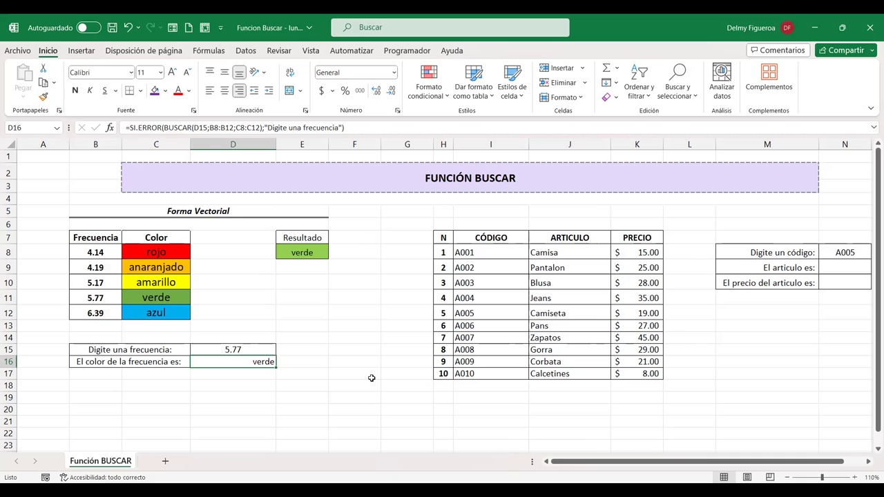
pyautogui.press('Up')
pyautogui.write('6.39')
pyautogui.press('Return')
# Recommit D16's SI.ERROR formula showing azul and scroll right to the code table
pyautogui.doubleClick(253, 361)
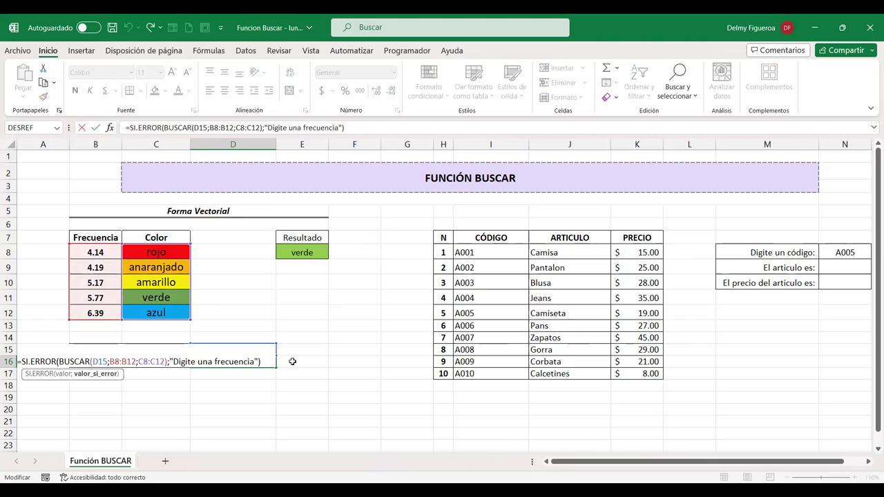
pyautogui.press('Return')
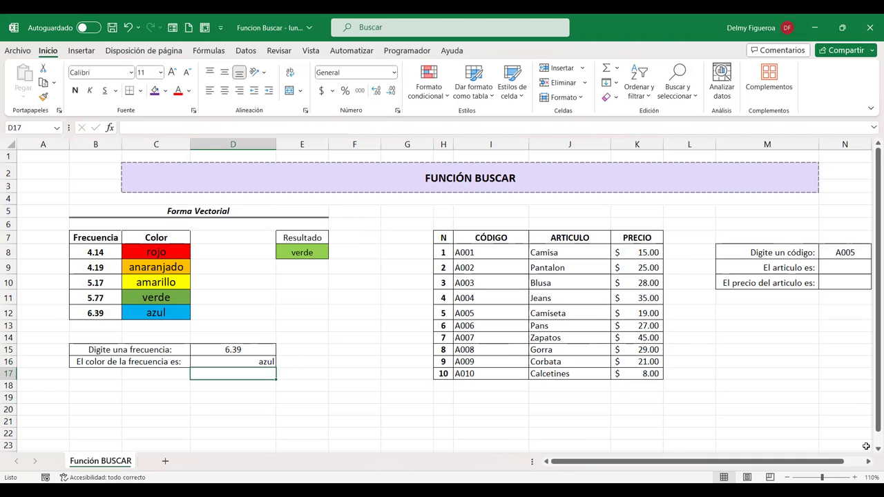
pyautogui.click(869, 464)
pyautogui.click(870, 465)
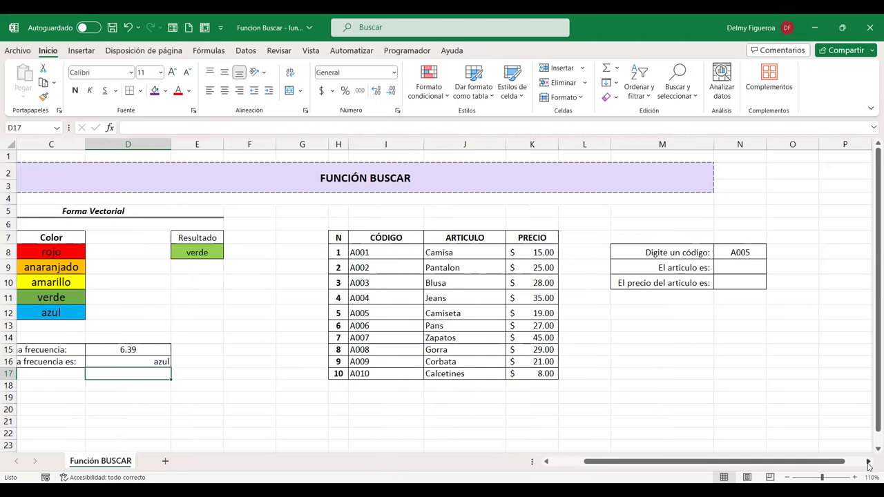
pyautogui.click(869, 465)
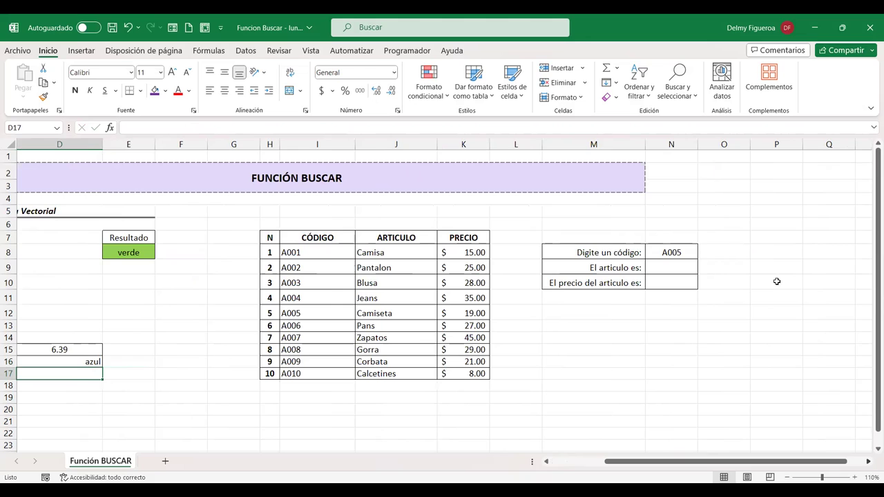
# Review the code lookup cells N8 to N10, with code A005 in N8
pyautogui.click(718, 265)
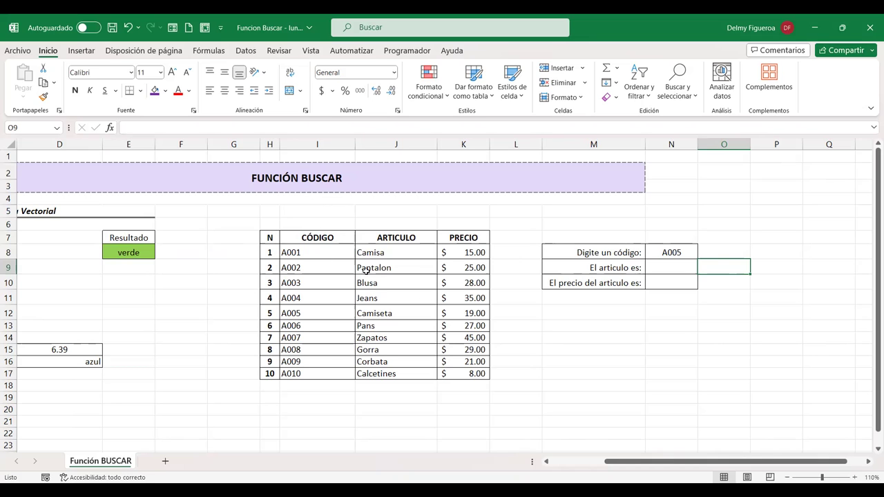
pyautogui.click(674, 251)
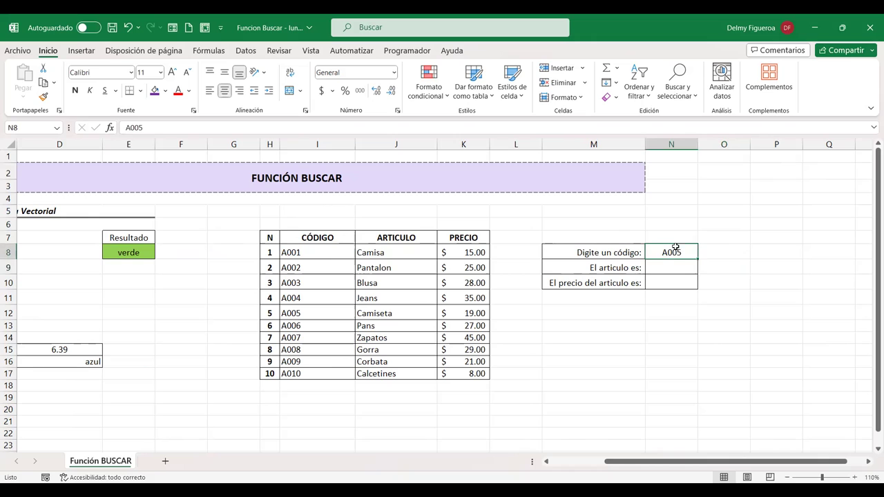
pyautogui.click(670, 269)
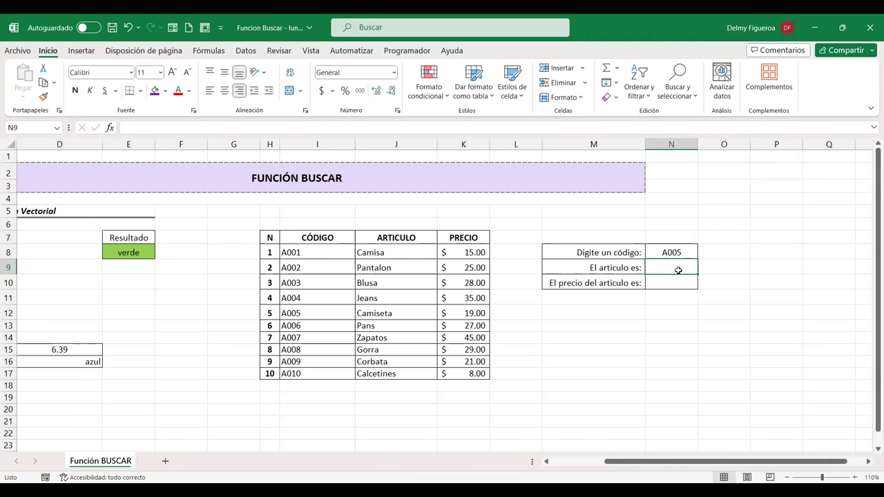
pyautogui.click(660, 283)
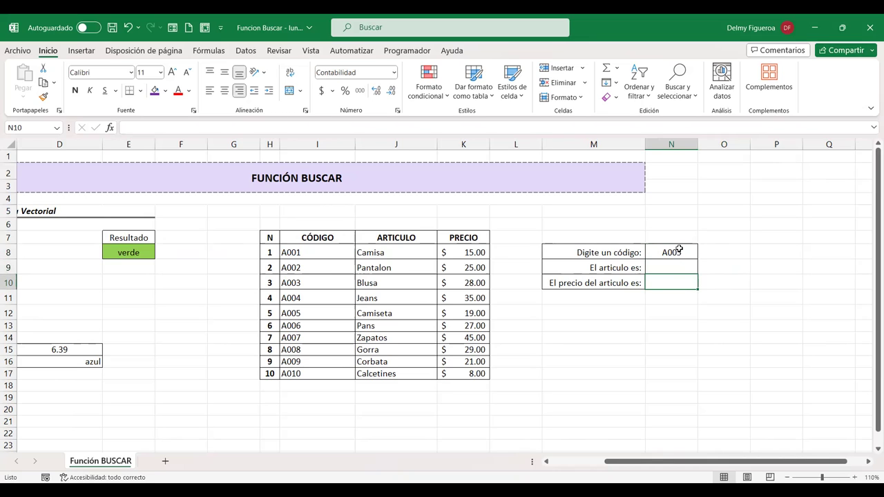
# Enter =BUSCAR(N8;I8:I17;J8:J17) in N9 so code A005 returns Camiseta
pyautogui.click(674, 266)
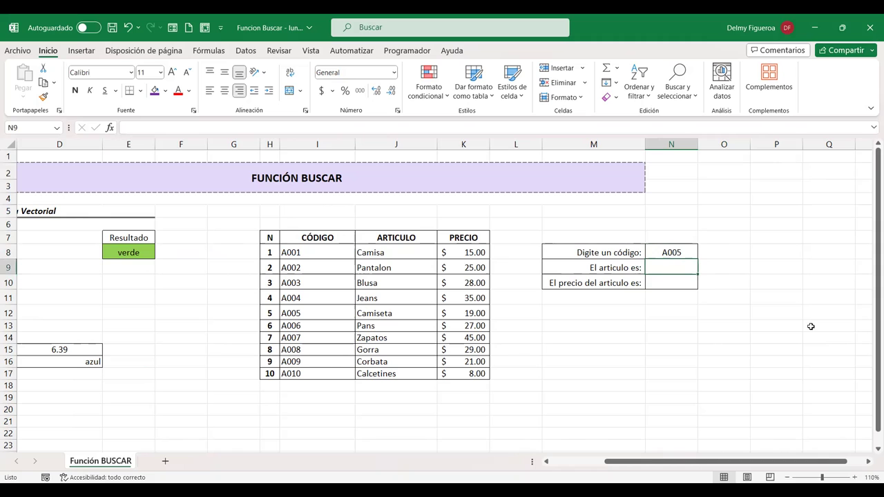
pyautogui.write('+')
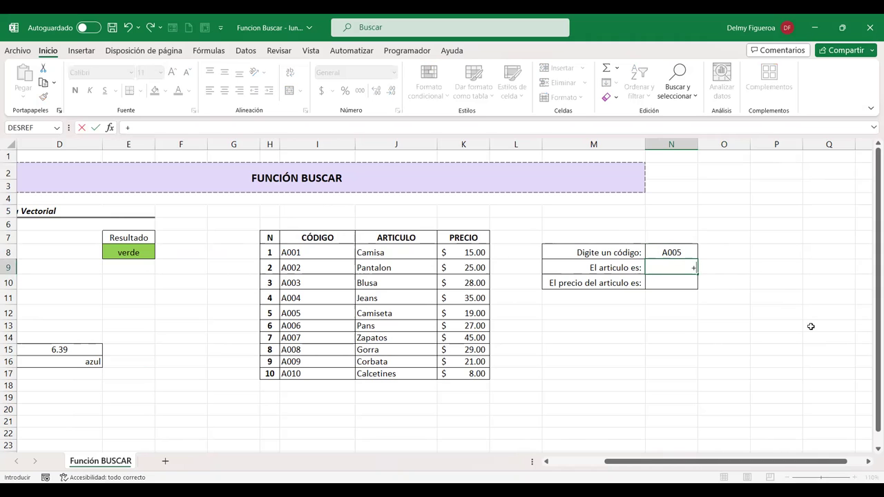
pyautogui.write('bus')
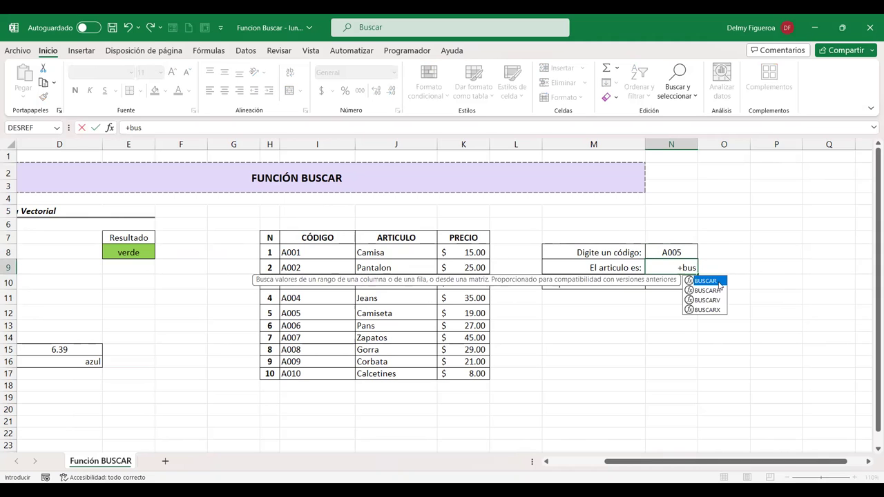
pyautogui.press('Tab')
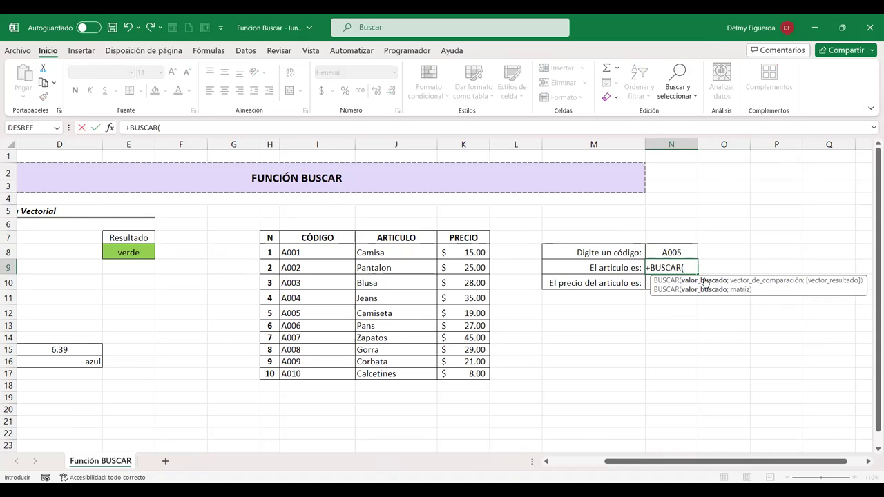
pyautogui.click(673, 253)
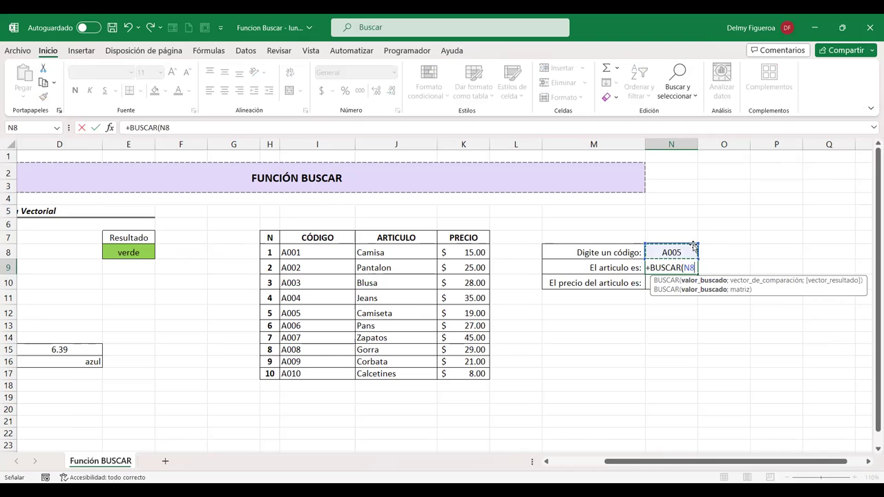
pyautogui.write(';')
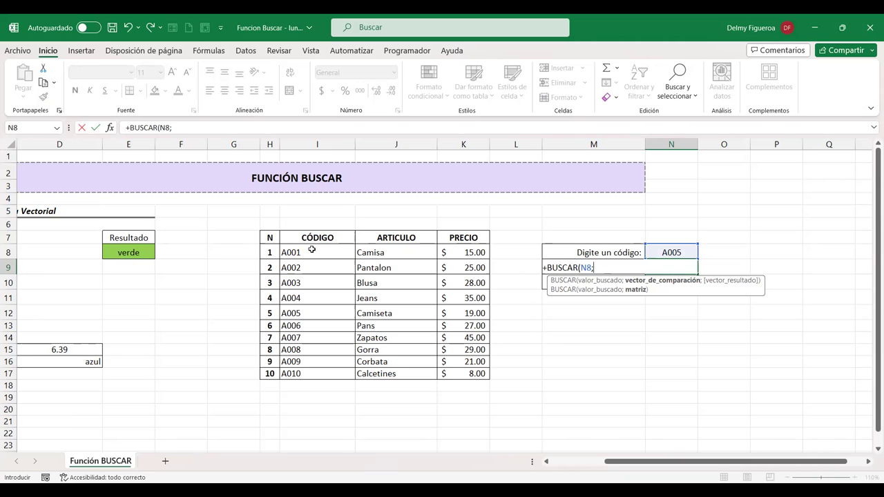
pyautogui.moveTo(312, 249); pyautogui.dragTo(311, 268)
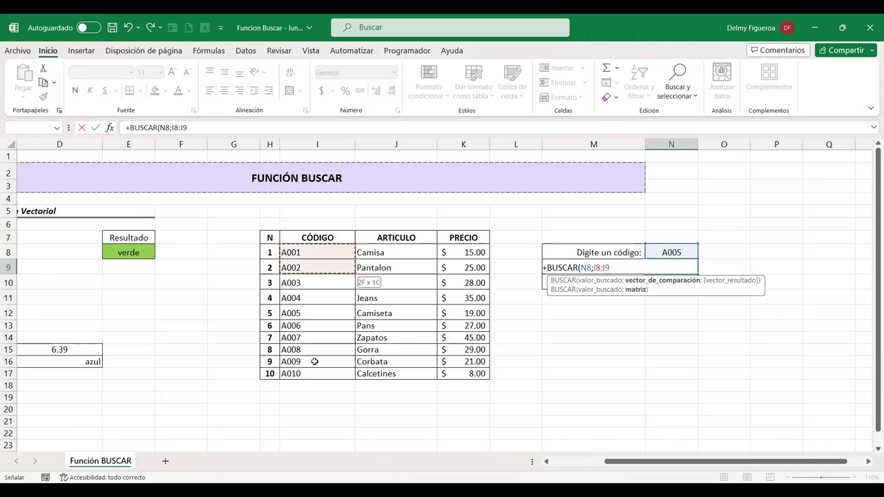
pyautogui.moveTo(314, 376); pyautogui.dragTo(315, 376)
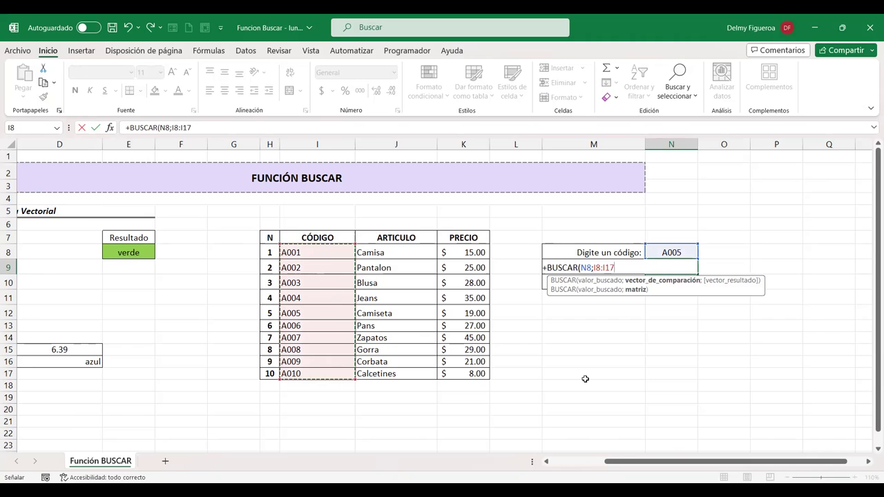
pyautogui.write(';')
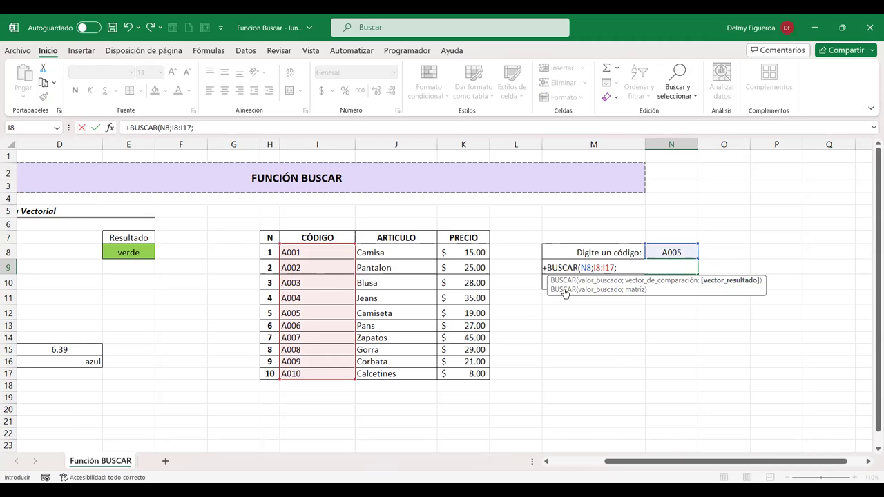
pyautogui.moveTo(388, 252); pyautogui.dragTo(387, 373)
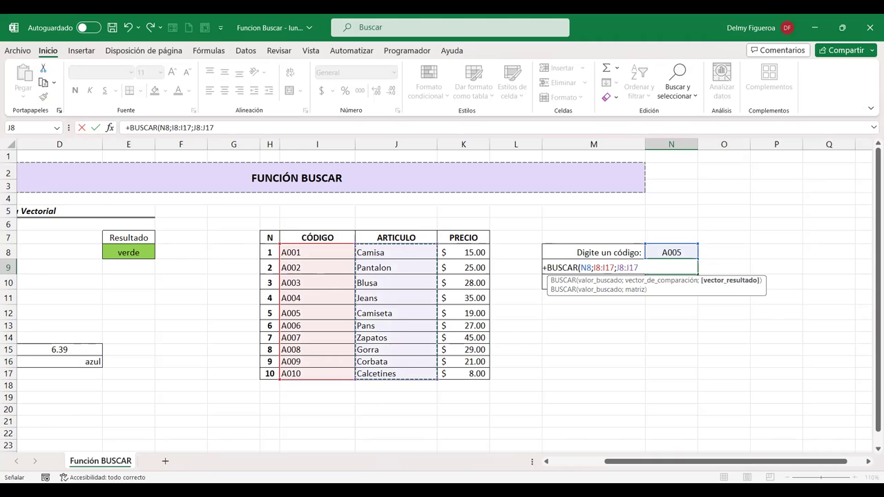
pyautogui.press('Return')
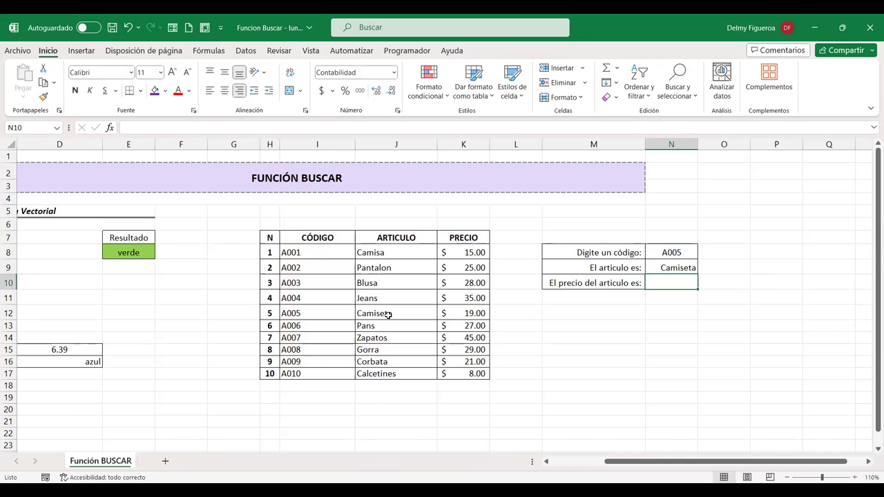
# Inspect N9's formula arguments one by one: N8, I8:I17 and J8:J17
pyautogui.click(664, 252)
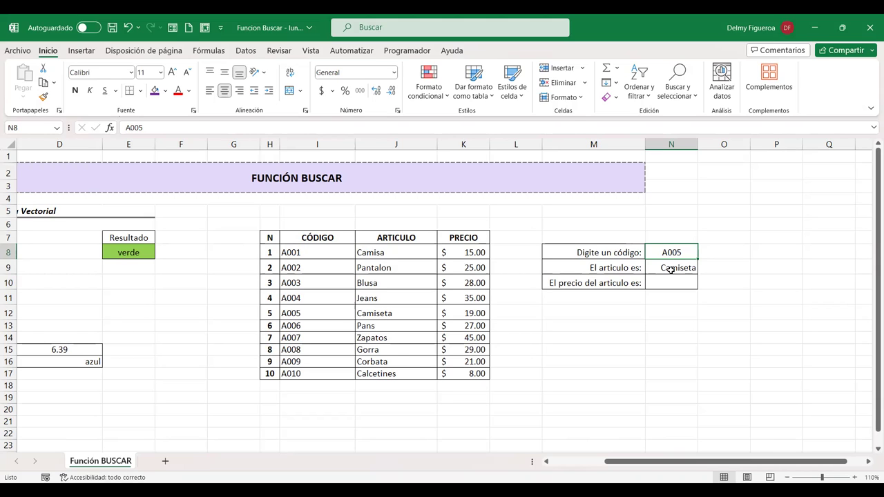
pyautogui.click(673, 274)
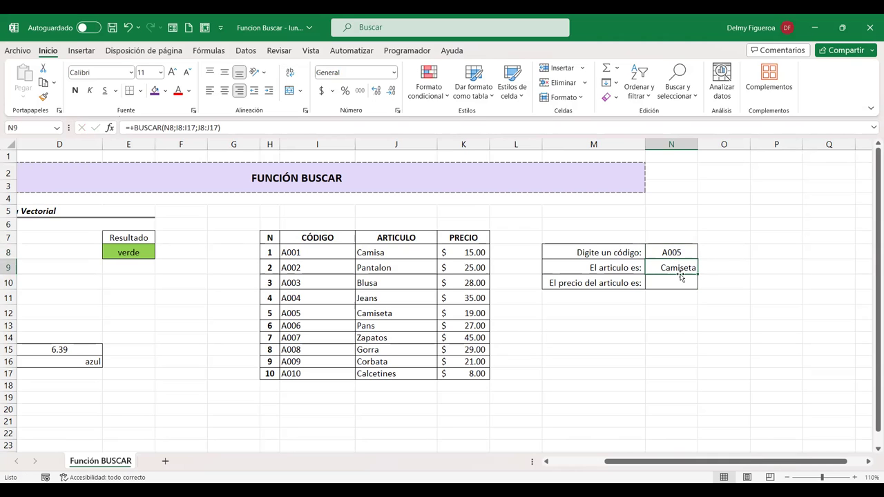
pyautogui.doubleClick(680, 265)
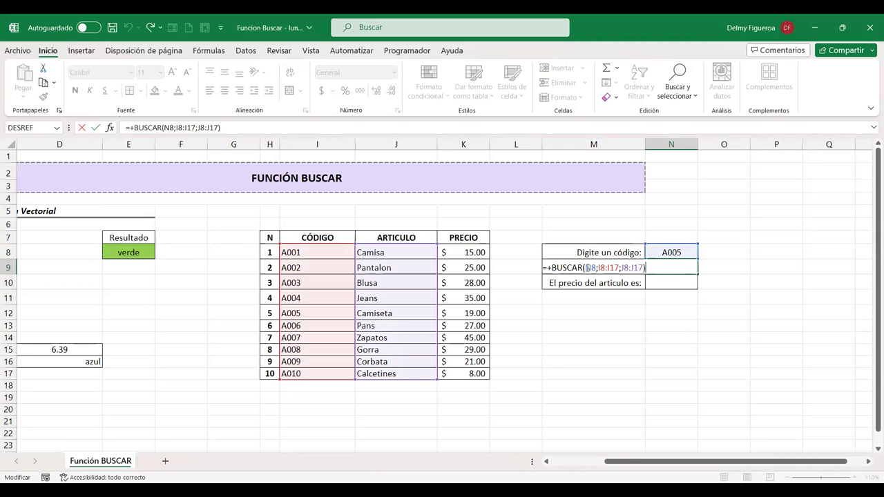
pyautogui.click(588, 267)
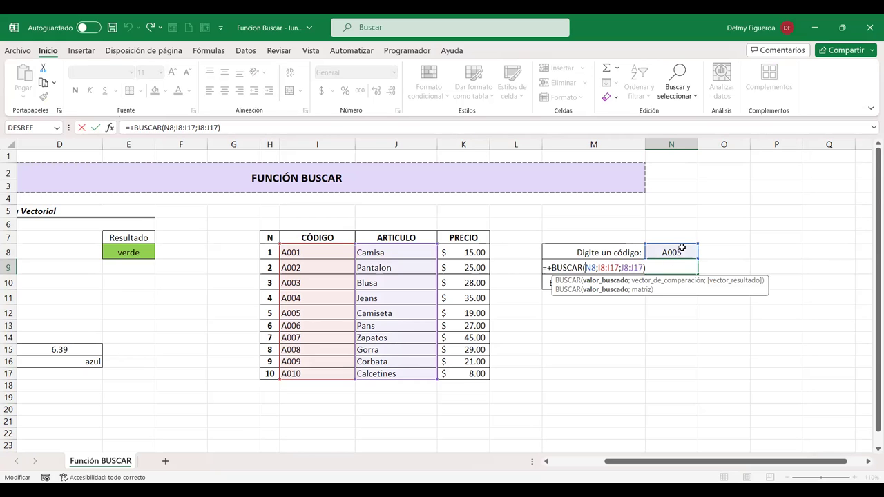
pyautogui.click(616, 267)
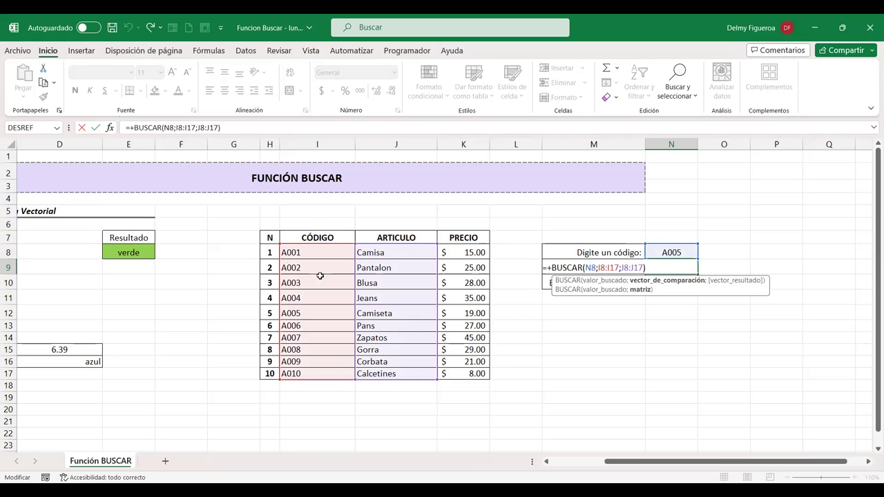
pyautogui.click(638, 267)
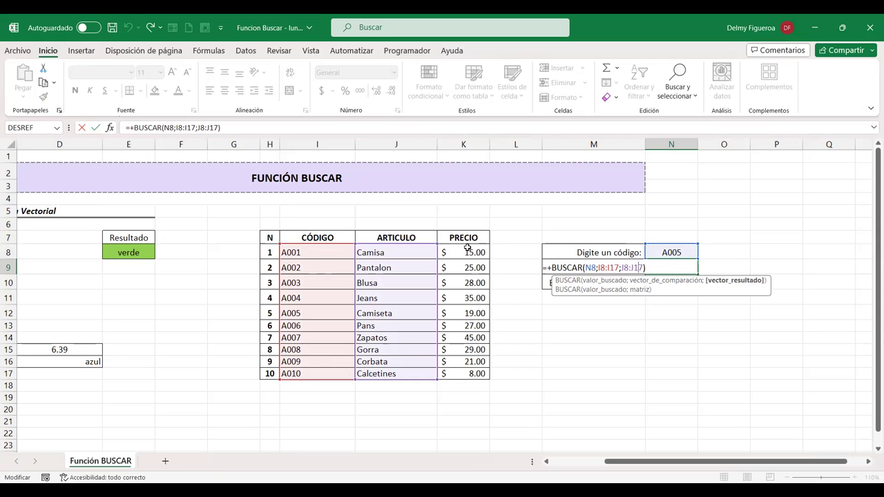
# Enter =BUSCAR(N8;I8:I17;K8:K17) in N10 so code A005 returns $19.00
pyautogui.press('Return')
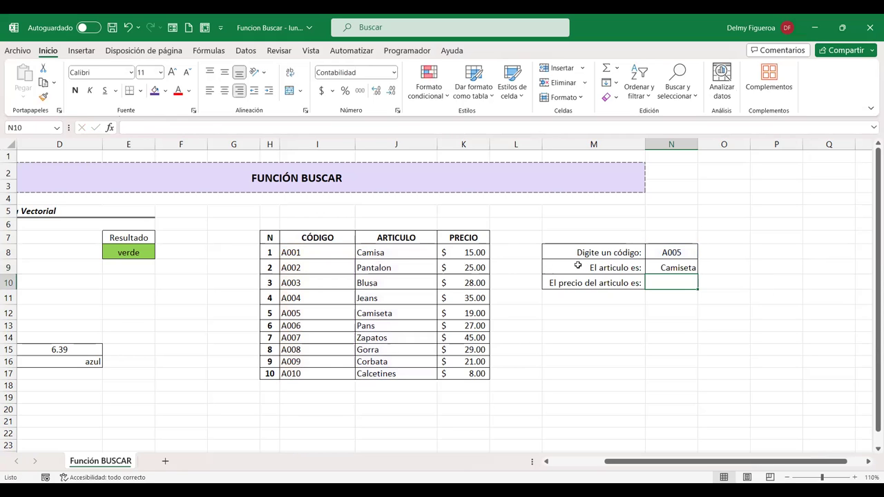
pyautogui.write('+')
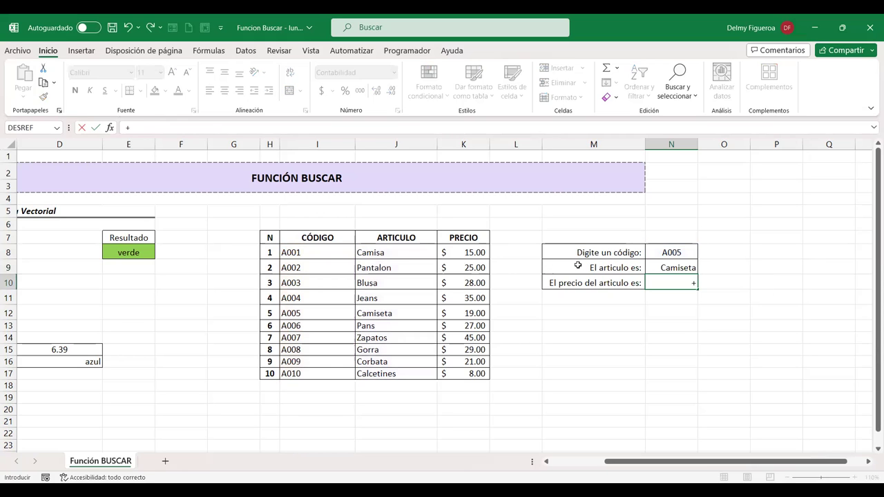
pyautogui.write('busc')
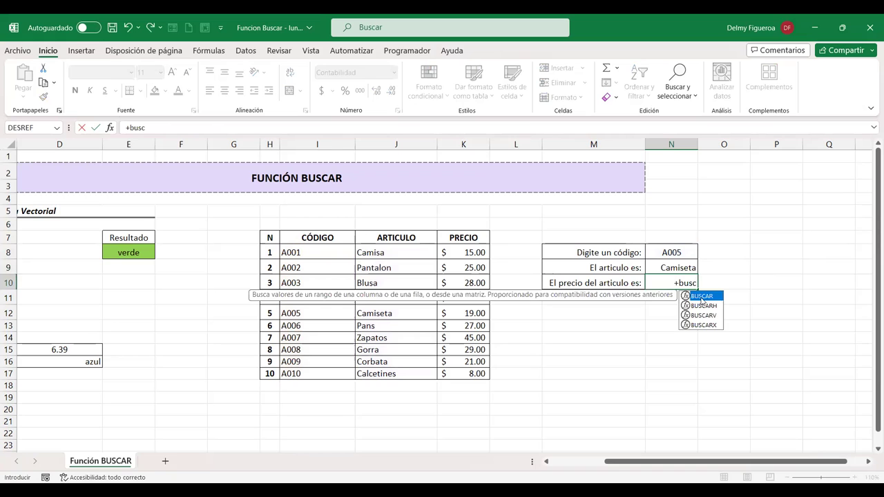
pyautogui.doubleClick(701, 297)
pyautogui.click(670, 252)
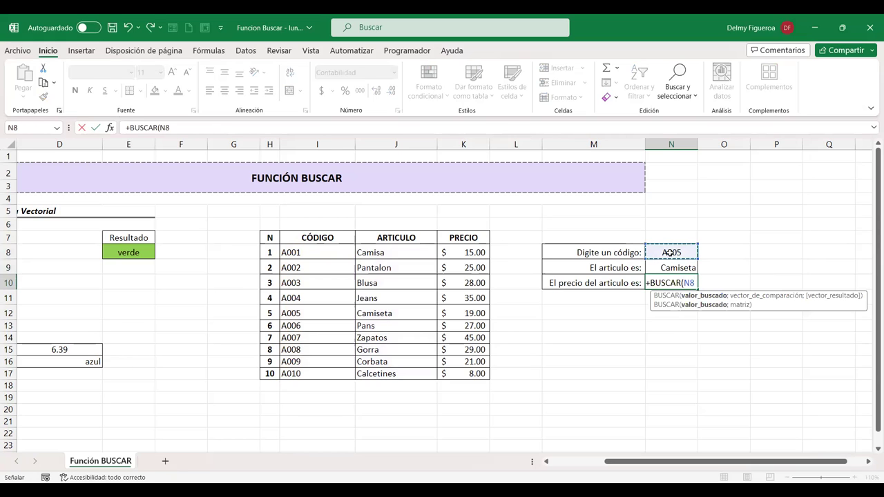
pyautogui.write(';')
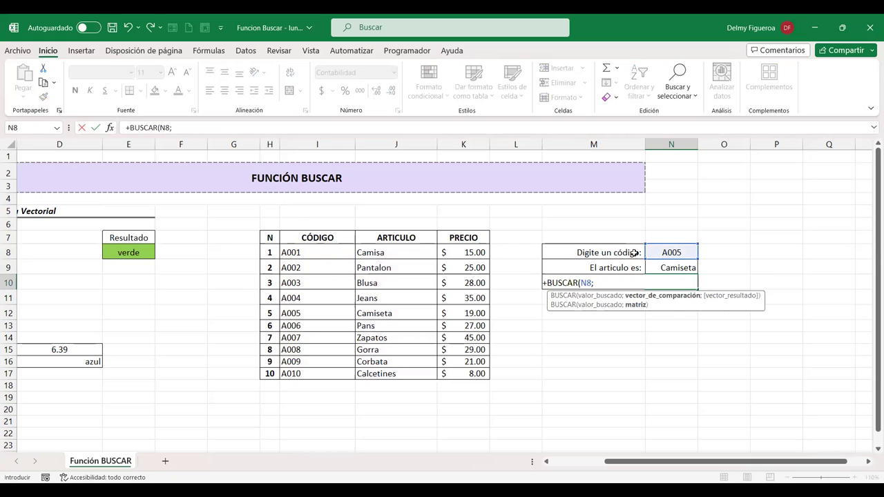
pyautogui.click(312, 253)
pyautogui.moveTo(312, 253); pyautogui.dragTo(310, 274)
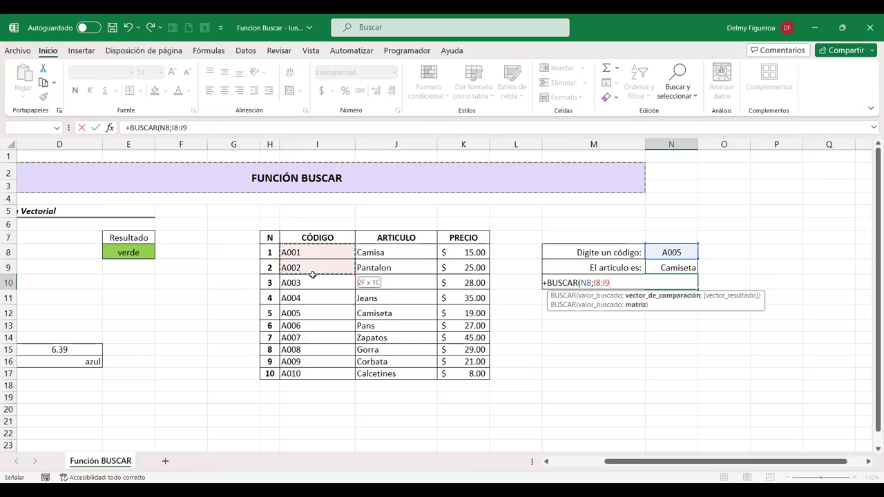
pyautogui.moveTo(312, 344); pyautogui.dragTo(312, 371)
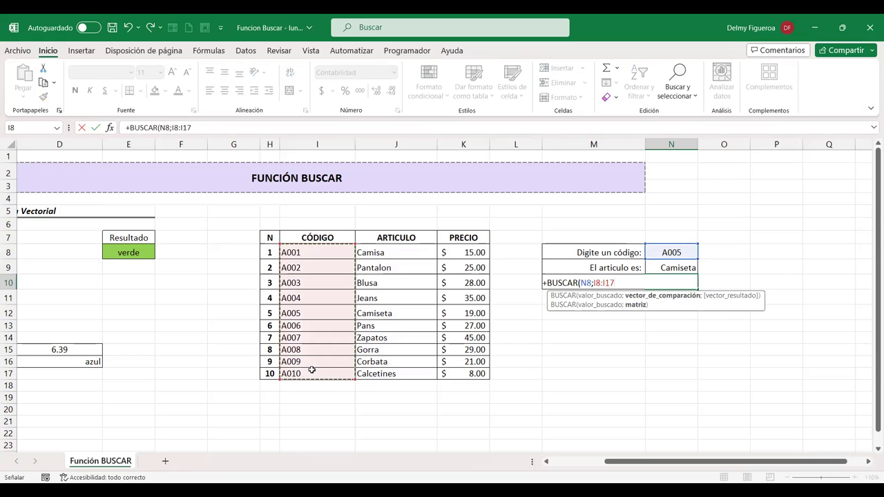
pyautogui.write(';')
pyautogui.click(466, 251)
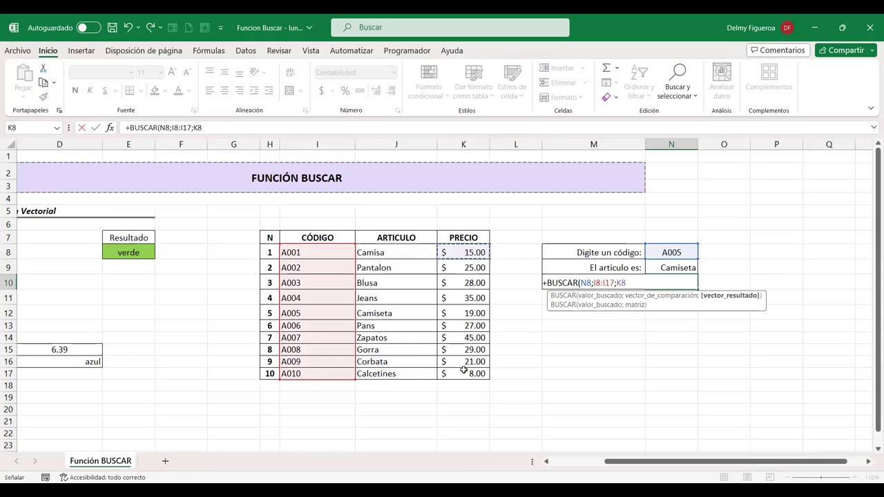
pyautogui.moveTo(464, 371); pyautogui.dragTo(463, 370)
pyautogui.press('Return')
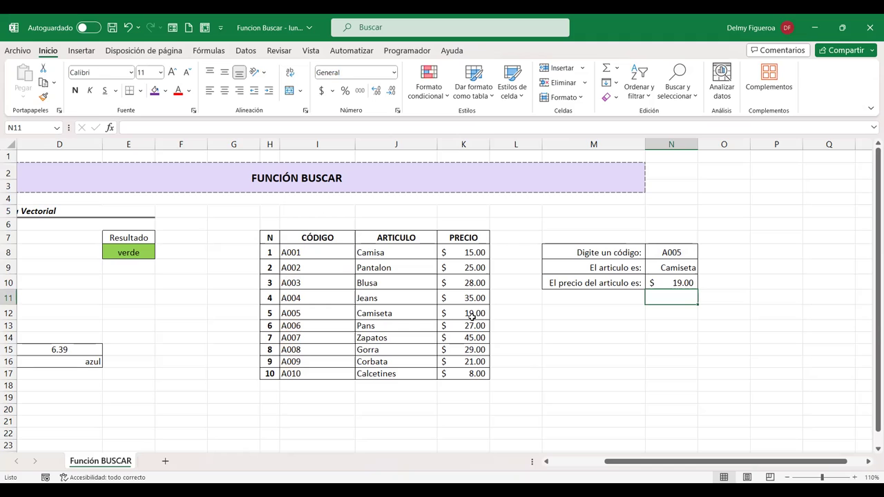
# Try codes A001 and then A010 in N8; A010 returns Calcetines at $8.00
pyautogui.click(669, 252)
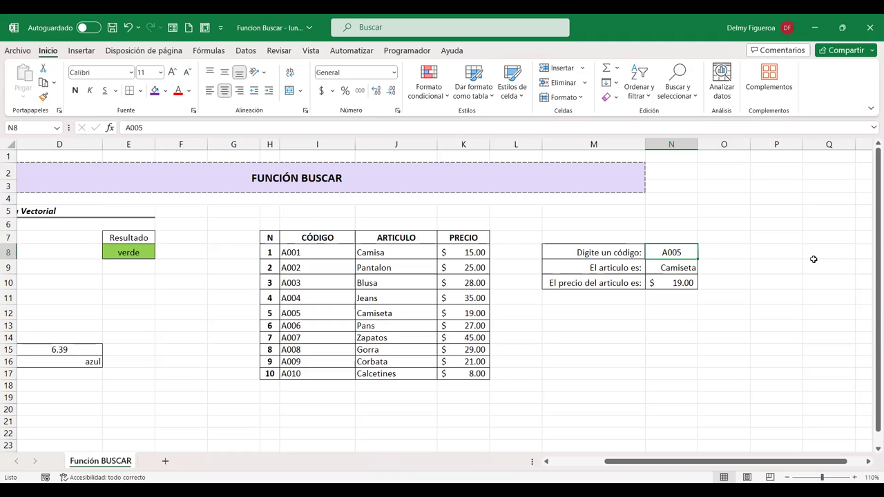
pyautogui.write('A001')
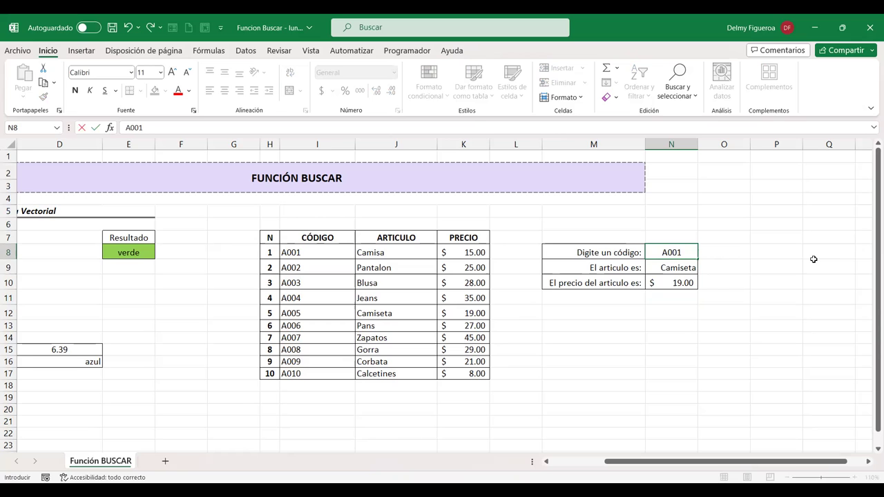
pyautogui.press('Return')
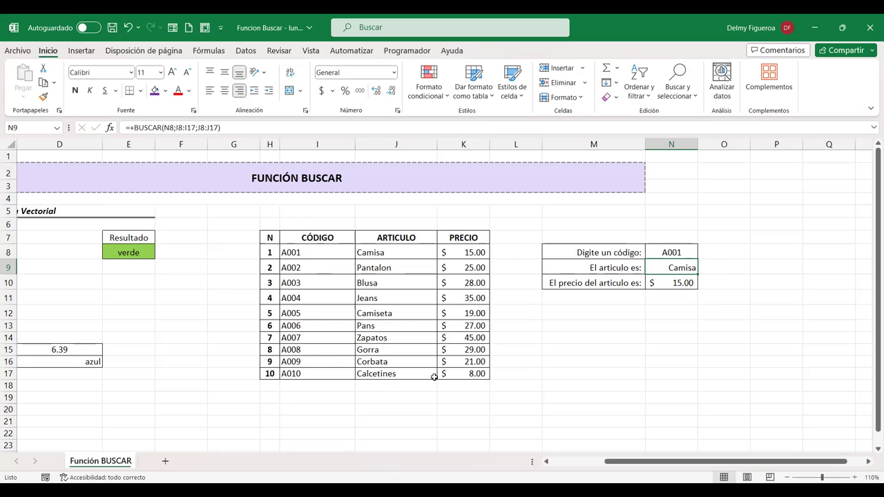
pyautogui.click(671, 252)
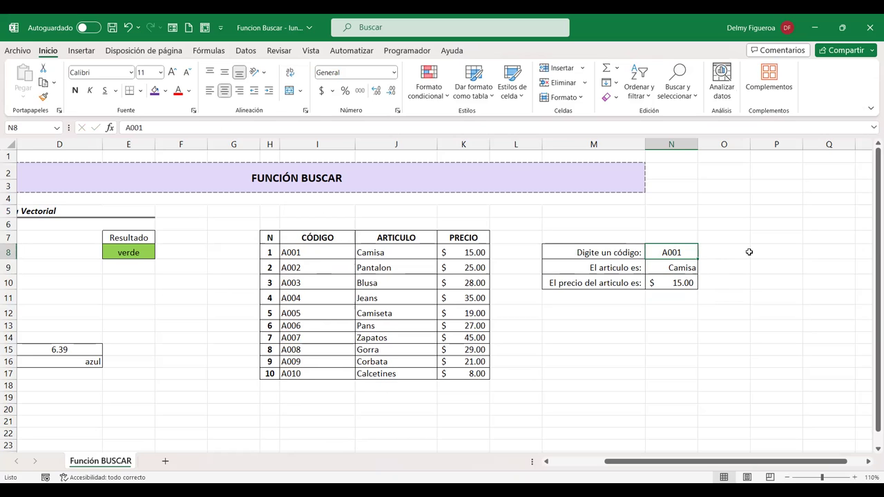
pyautogui.write('A0')
pyautogui.press('Return')
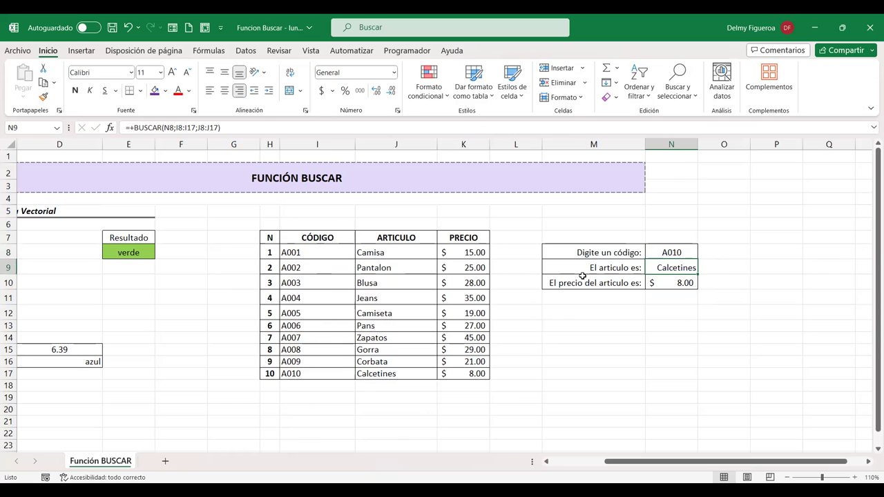
# Copy the M8:N10 lookup block to M13:N15 and open M13's label for editing
pyautogui.moveTo(598, 251); pyautogui.dragTo(667, 280)
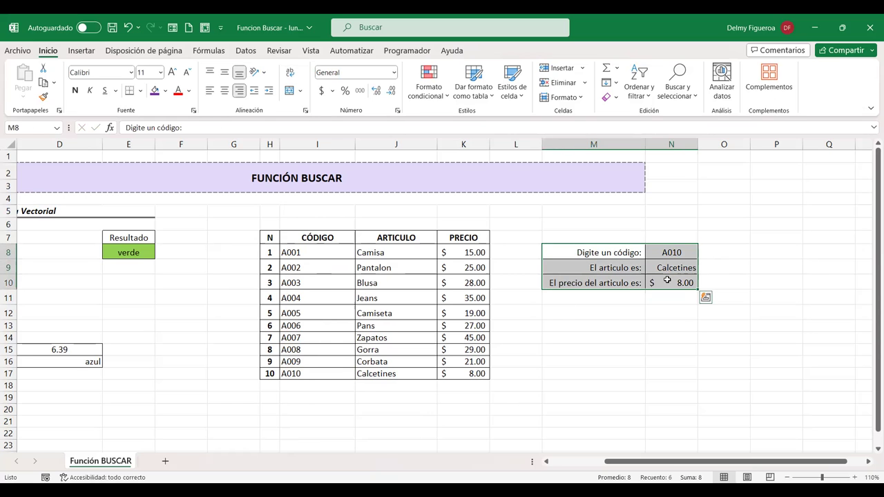
pyautogui.hotkey('ctrl', 'c')
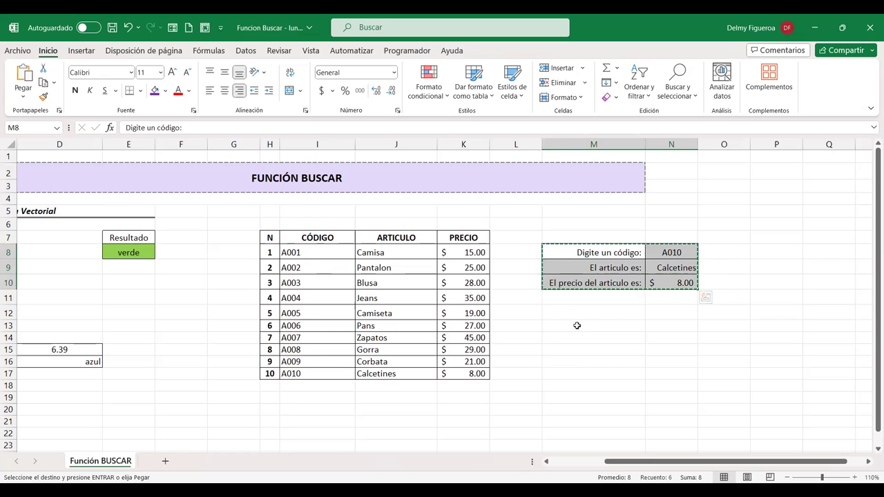
pyautogui.click(577, 325)
pyautogui.hotkey('ctrl', 'v')
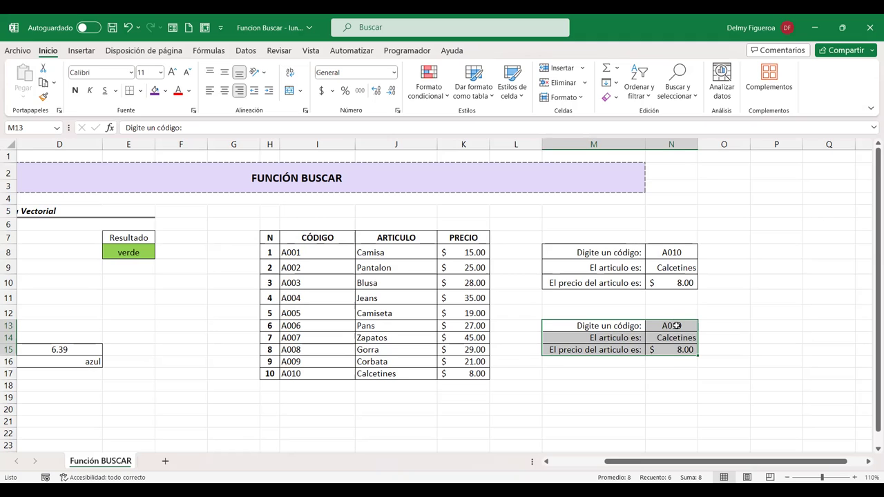
pyautogui.click(676, 326)
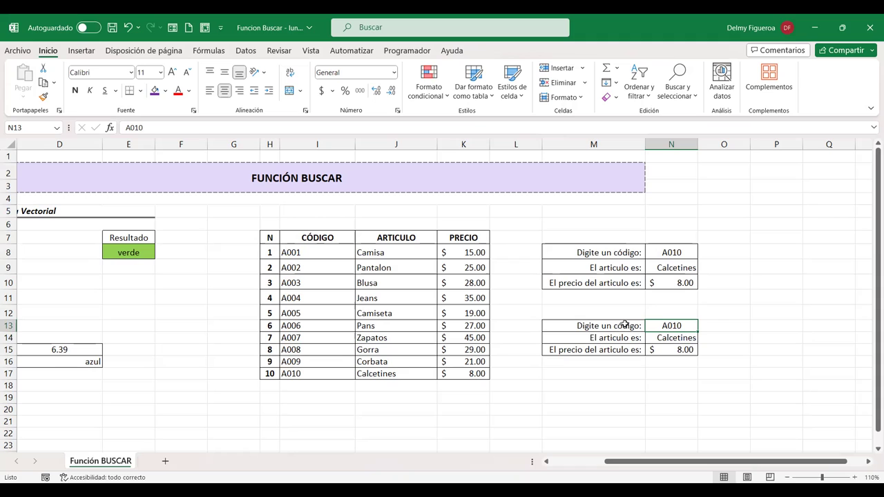
pyautogui.doubleClick(624, 326)
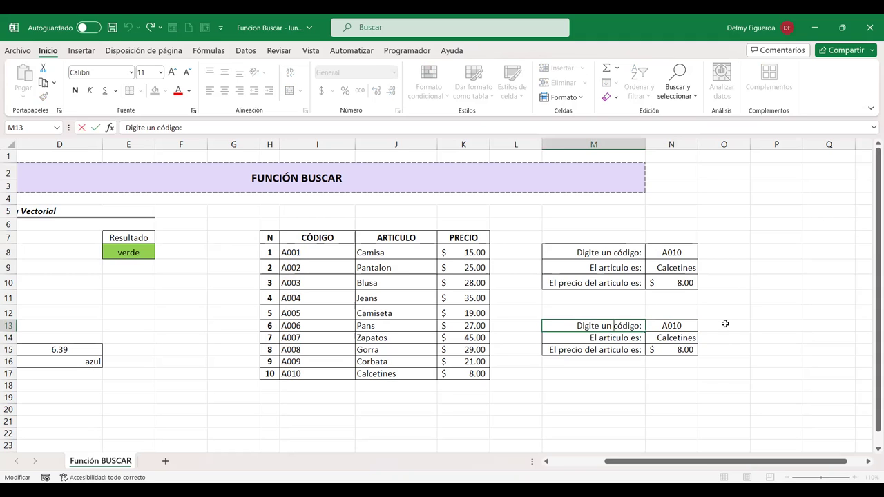
# Relabel M13 as 'Digite un nombre de artículo:' and M14 as 'El código es:', autofitting column M
pyautogui.hotkey('shift', 'Right')
pyautogui.hotkey('shift', 'Right')
pyautogui.hotkey('shift', 'Right')
pyautogui.hotkey('shift', 'Right')
pyautogui.hotkey('shift', 'Right')
pyautogui.hotkey('shift', 'Right')
pyautogui.write('nombre de art:ículo')
pyautogui.press('Return')
pyautogui.write('}')
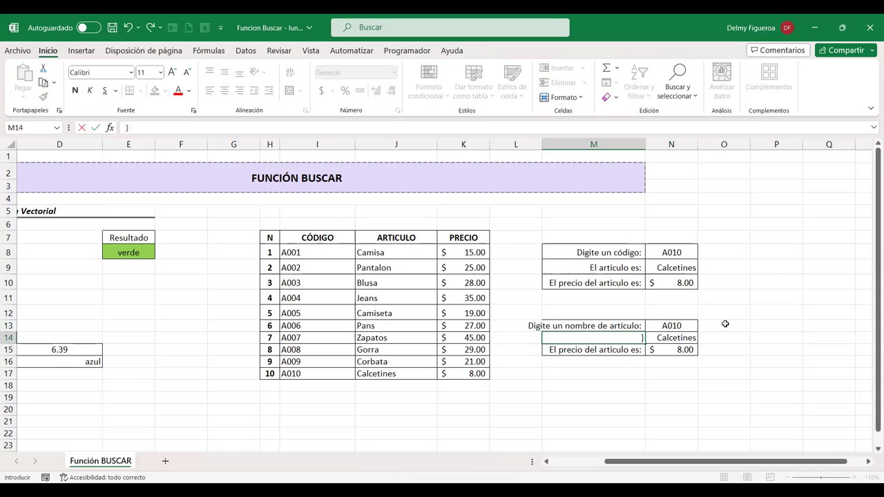
pyautogui.press('Escape')
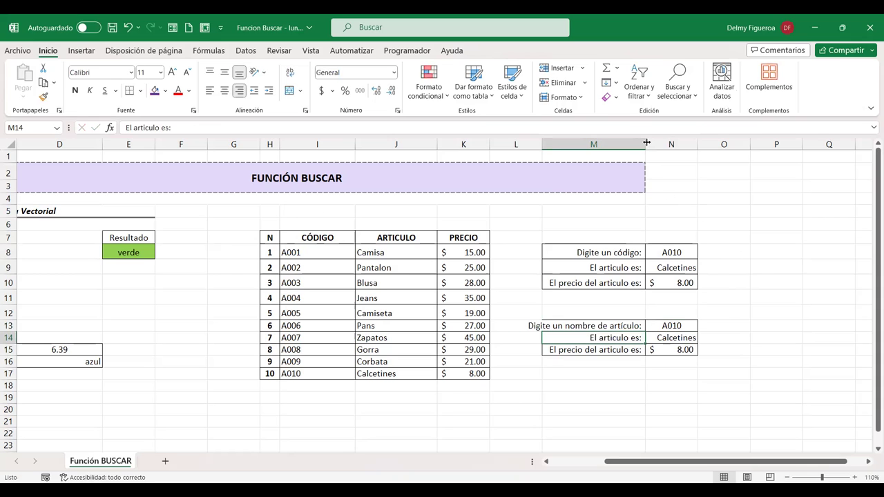
pyautogui.doubleClick(642, 143)
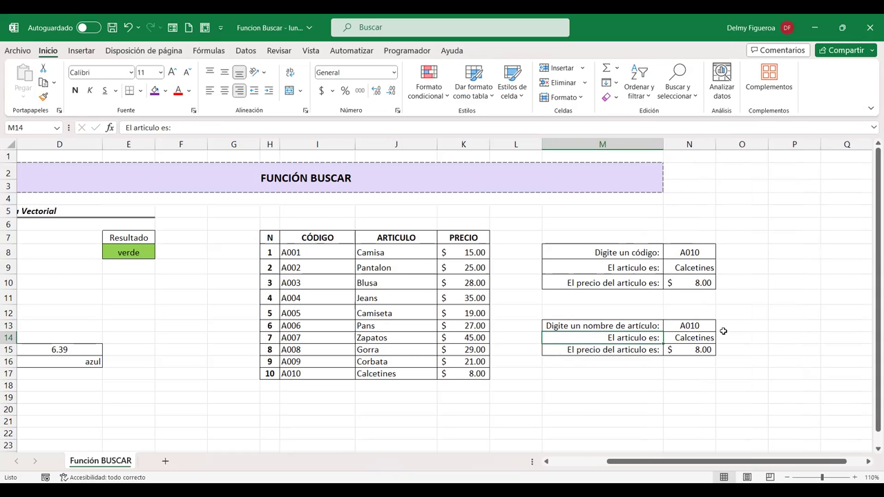
pyautogui.write('El código es:')
pyautogui.press('Return')
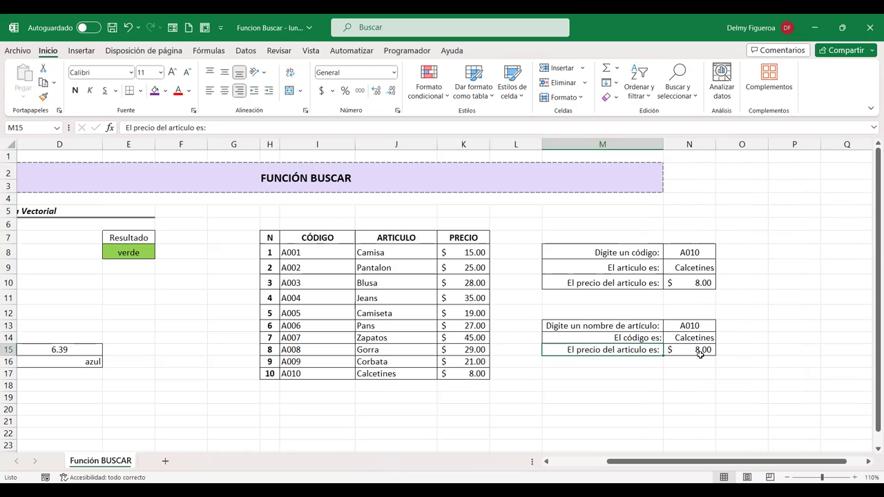
# Enter Camisa as the article name in N13
pyautogui.click(693, 327)
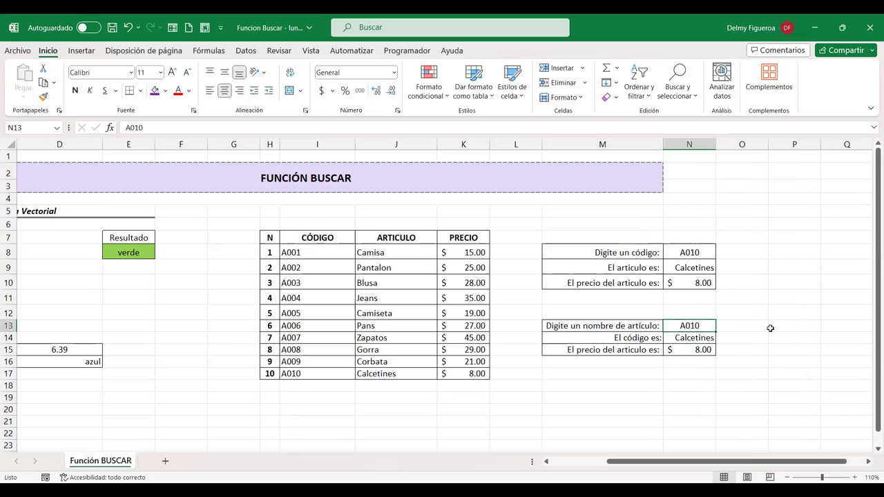
pyautogui.write('Camisa')
pyautogui.press('Return')
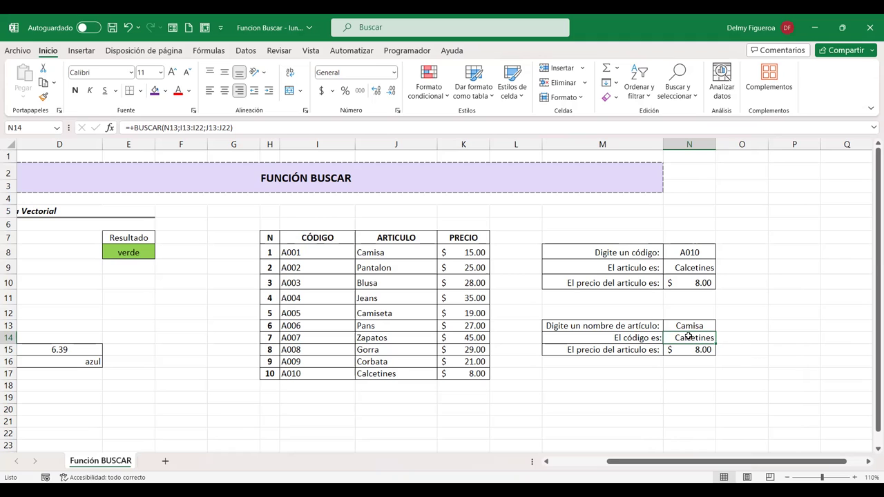
# Write =+BUSCAR(N13;J8:J17;I8:I17) in N14 so Camisa returns code A001
pyautogui.doubleClick(688, 336)
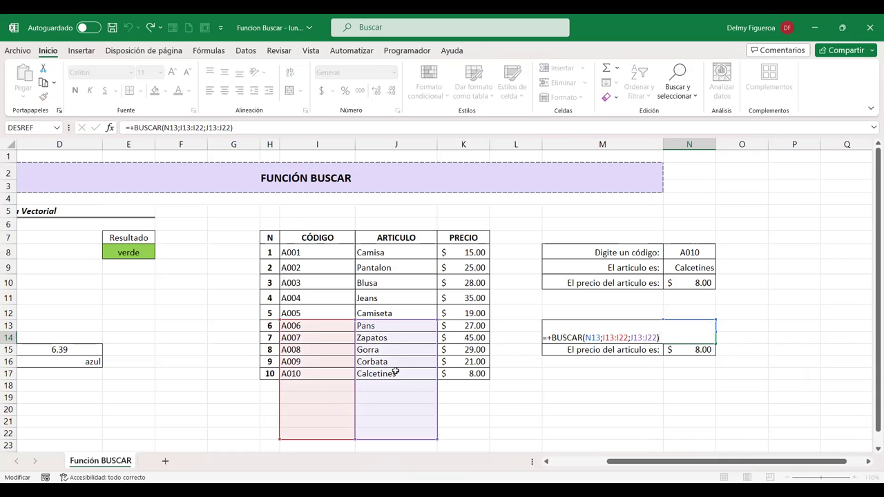
pyautogui.press('Escape')
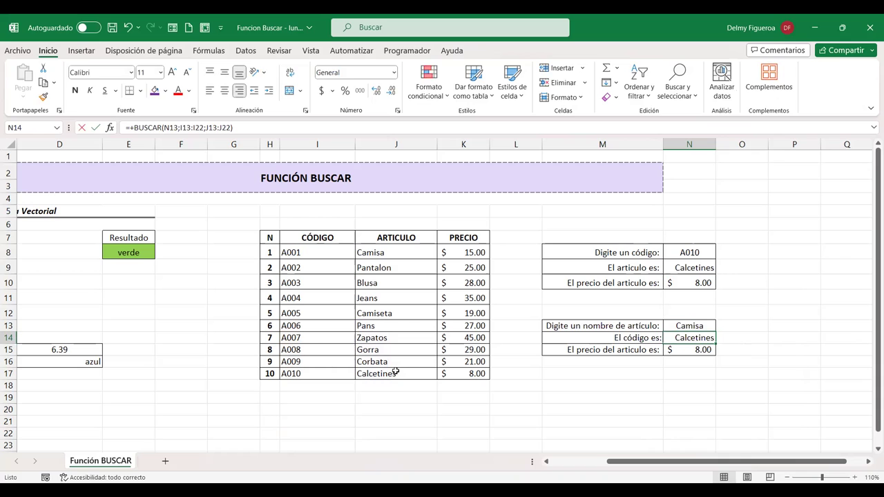
pyautogui.write('+bus')
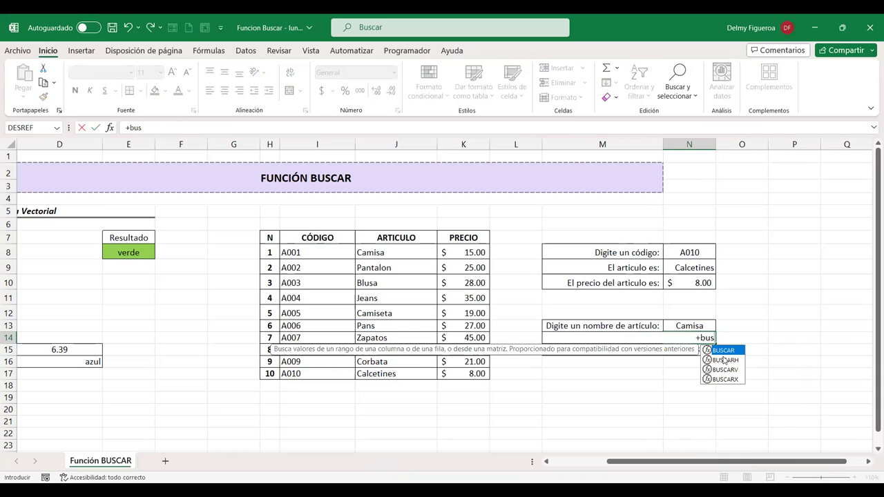
pyautogui.doubleClick(723, 351)
pyautogui.click(688, 326)
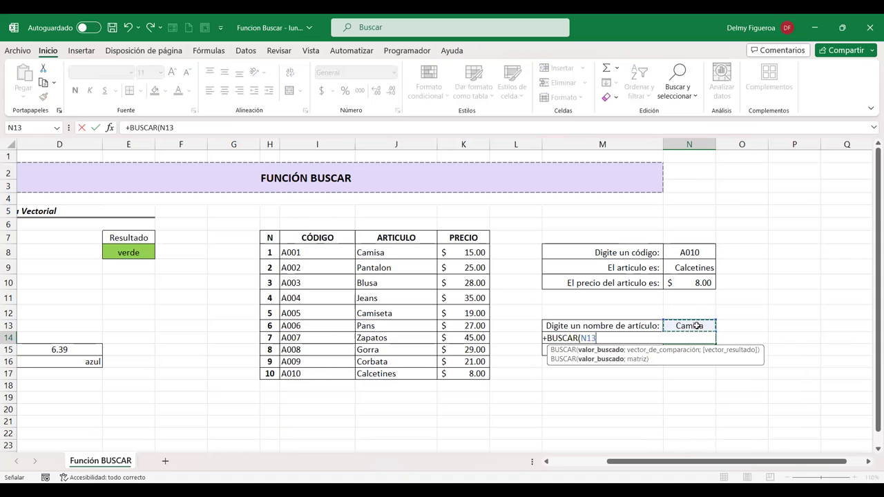
pyautogui.write(';')
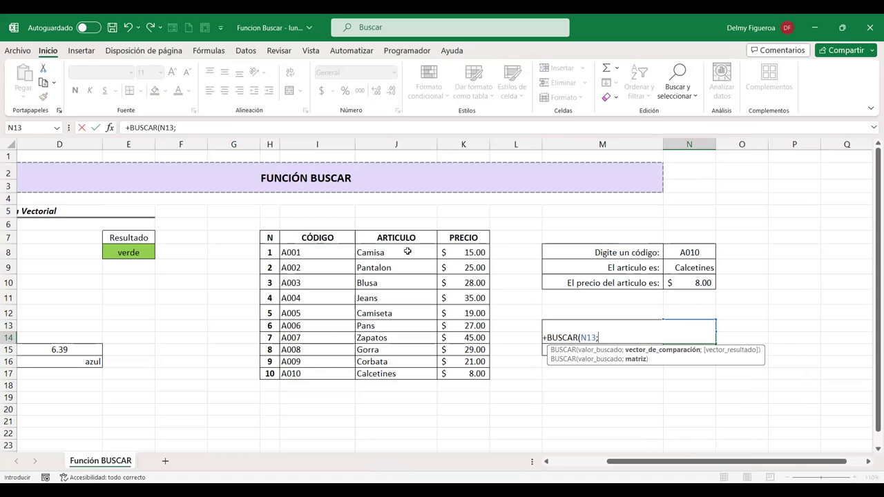
pyautogui.click(404, 252)
pyautogui.keyDown('shift'); pyautogui.click(410, 373); pyautogui.keyUp('shift')
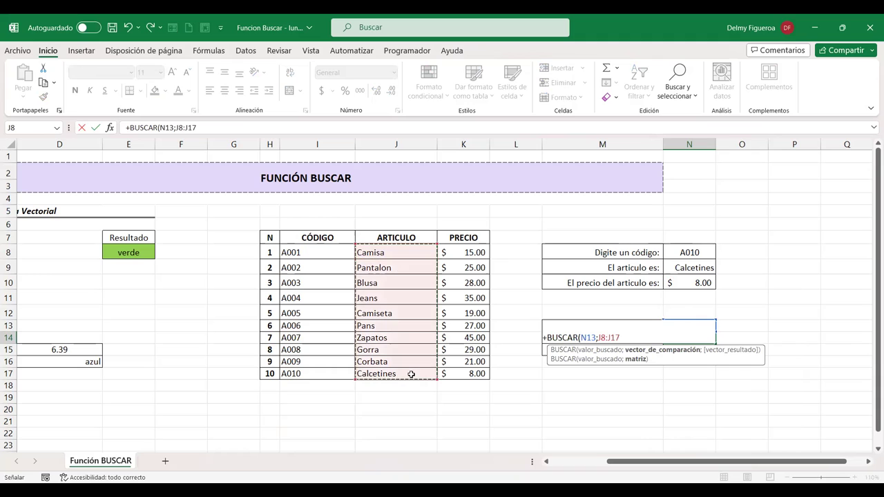
pyautogui.write(';')
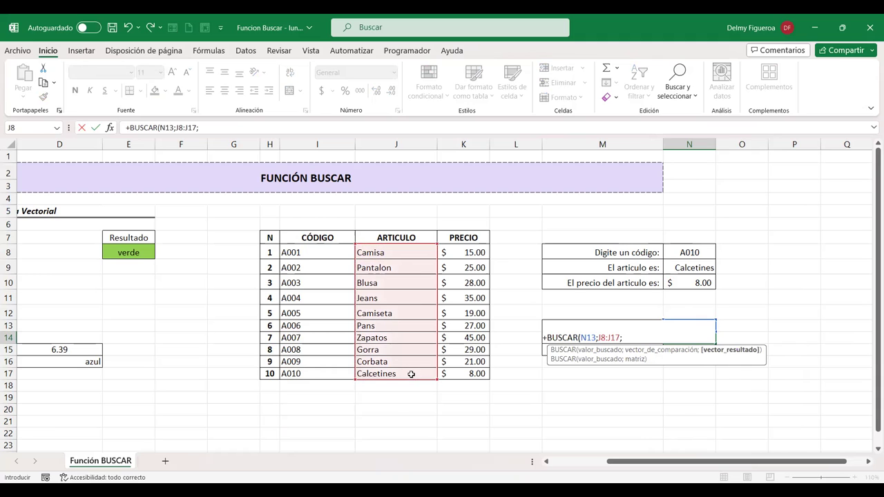
pyautogui.click(320, 250)
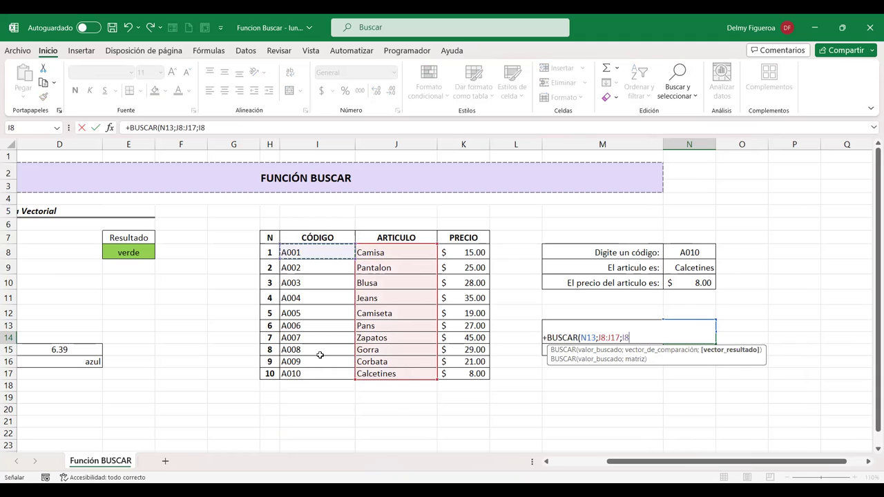
pyautogui.keyDown('shift'); pyautogui.click(320, 376); pyautogui.keyUp('shift')
pyautogui.press('Return')
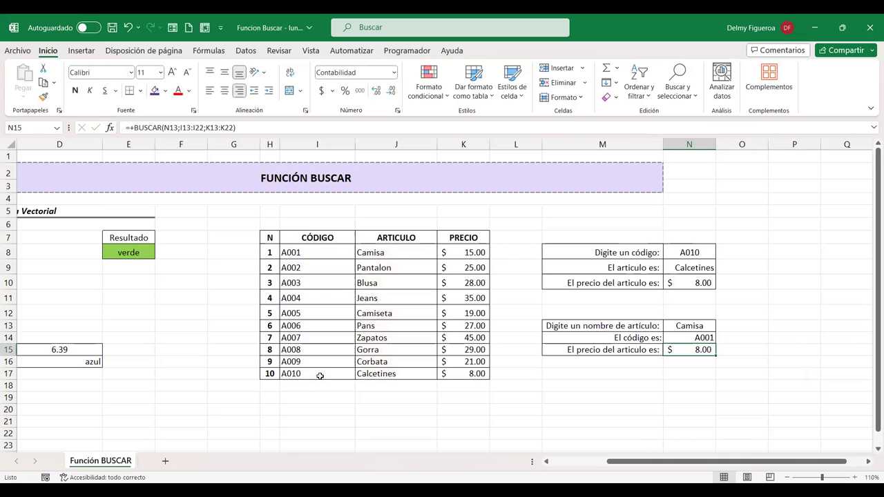
# Test the name lookup in N13 with Gorra, then Corbata
pyautogui.click(674, 323)
pyautogui.write('Gorra')
pyautogui.press('Return')
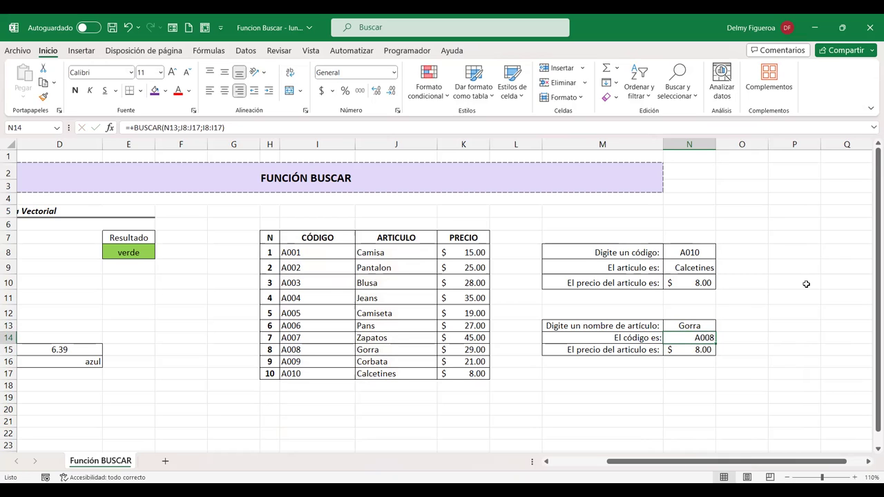
pyautogui.press('Up')
pyautogui.write('Corbata')
pyautogui.press('Return')
# Clear the price result in N15 and compare N14's A005 against Corbata's real code A009
pyautogui.press('Down')
pyautogui.press('Delete')
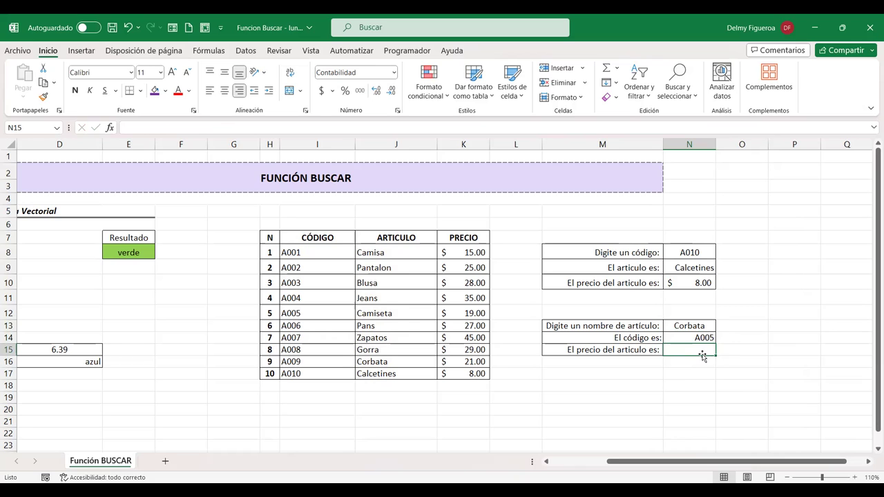
pyautogui.click(394, 364)
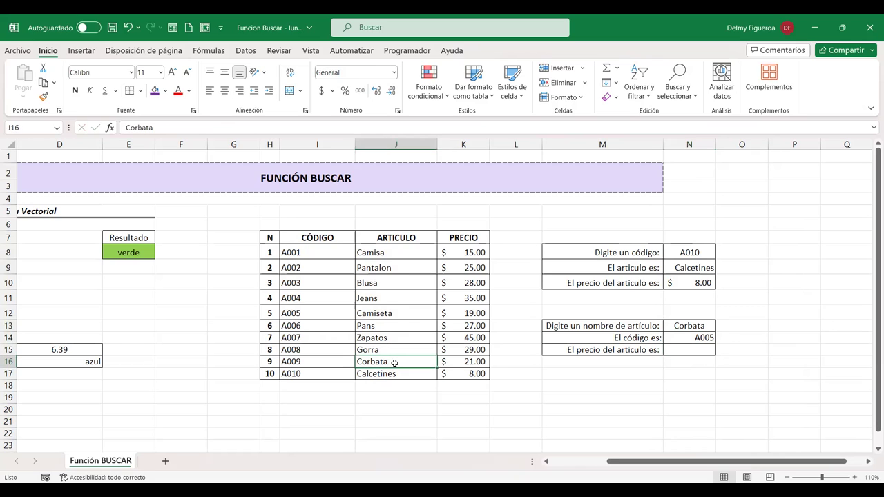
pyautogui.click(699, 337)
pyautogui.click(301, 357)
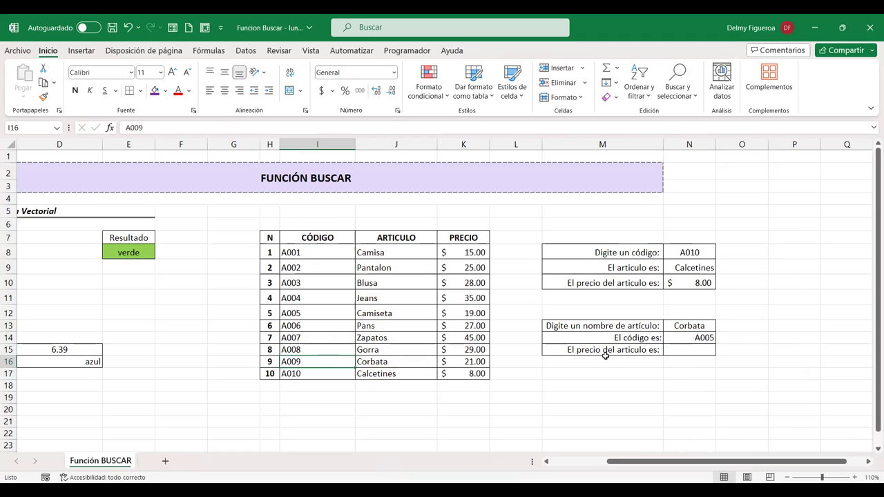
pyautogui.click(692, 326)
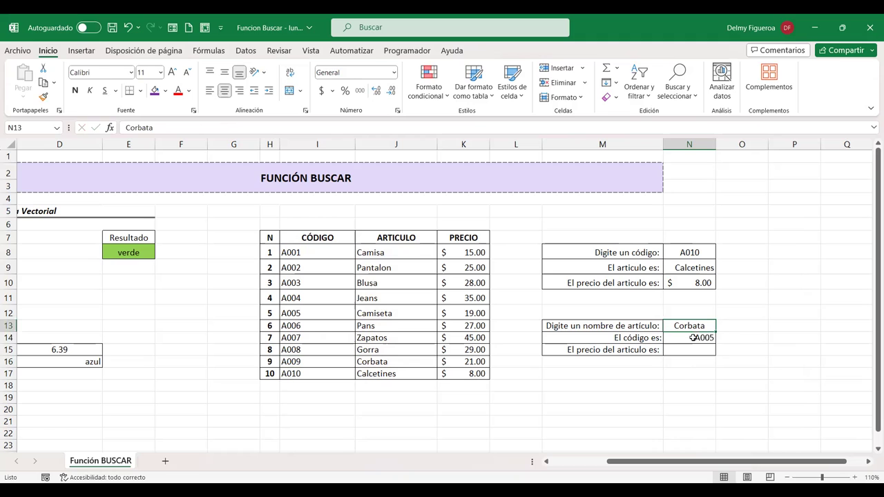
pyautogui.click(693, 338)
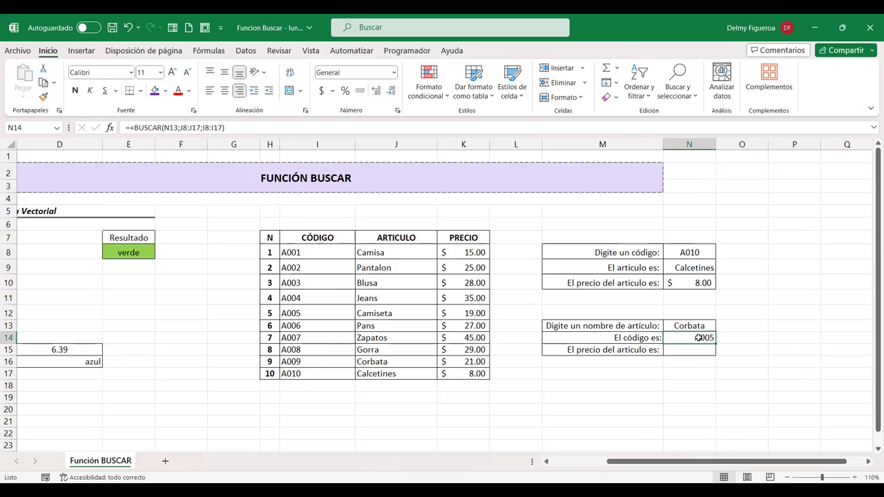
pyautogui.doubleClick(699, 337)
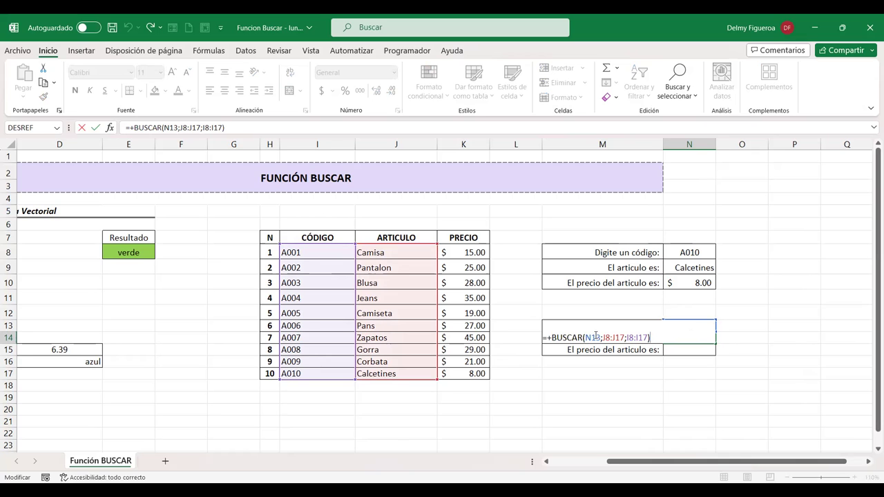
pyautogui.press('Return')
pyautogui.click(691, 325)
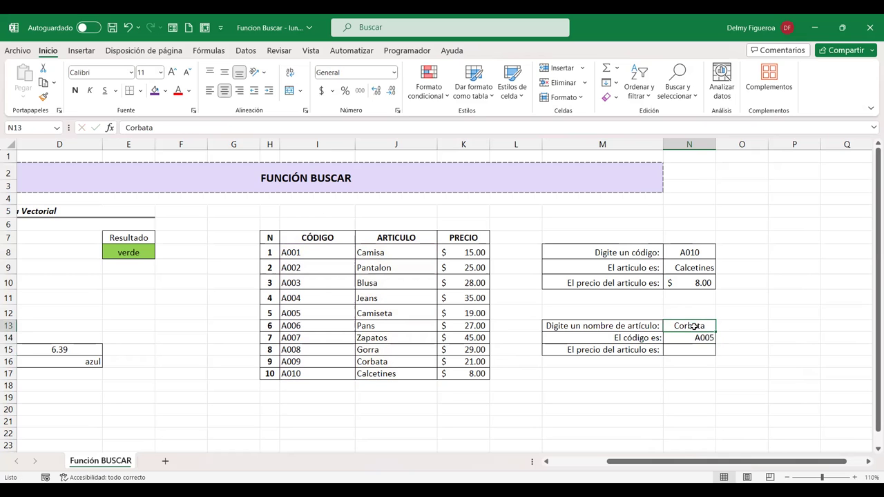
pyautogui.doubleClick(694, 338)
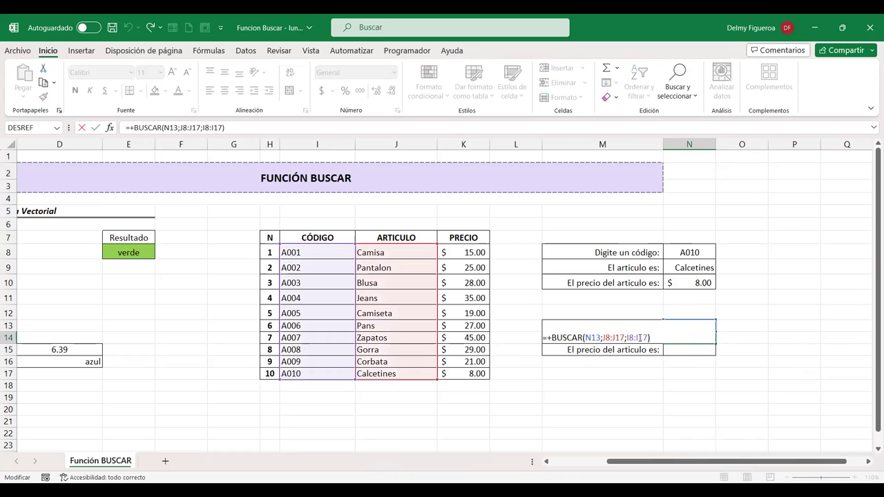
pyautogui.click(610, 338)
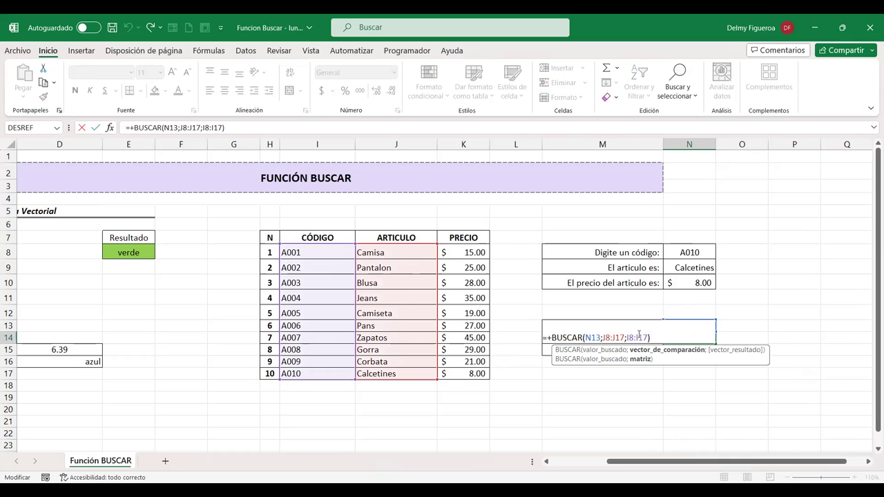
pyautogui.click(639, 338)
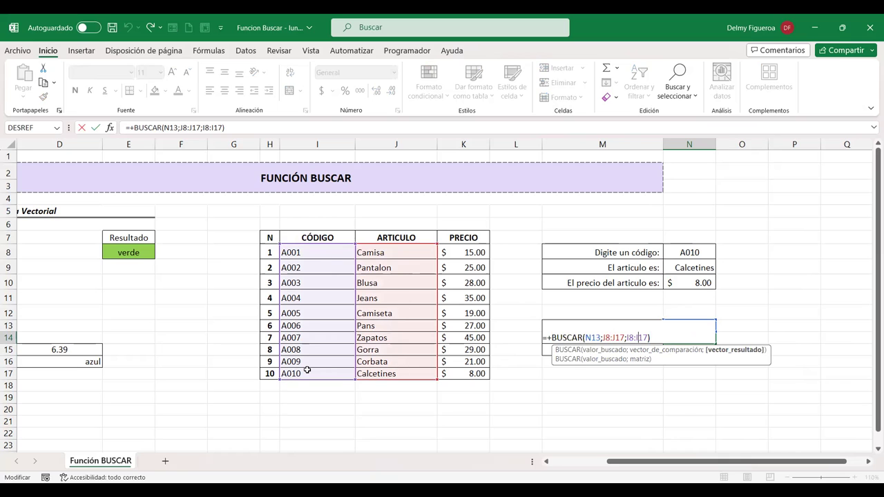
pyautogui.press('Return')
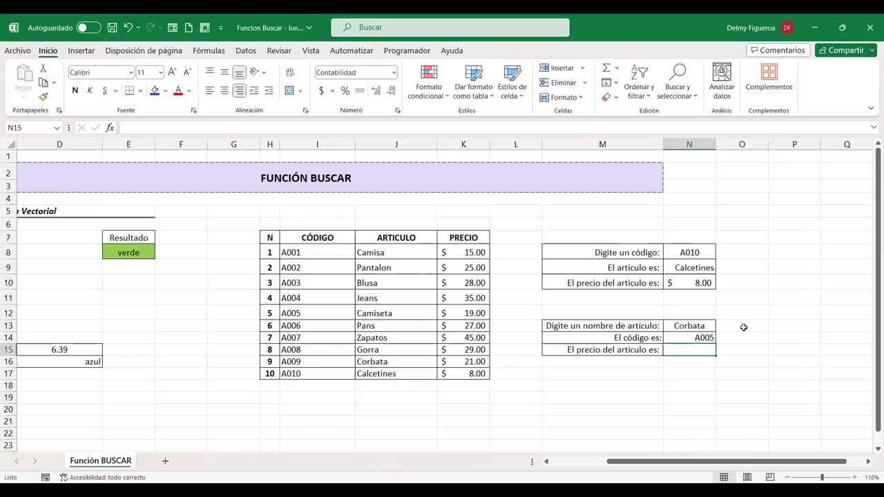
pyautogui.doubleClick(688, 338)
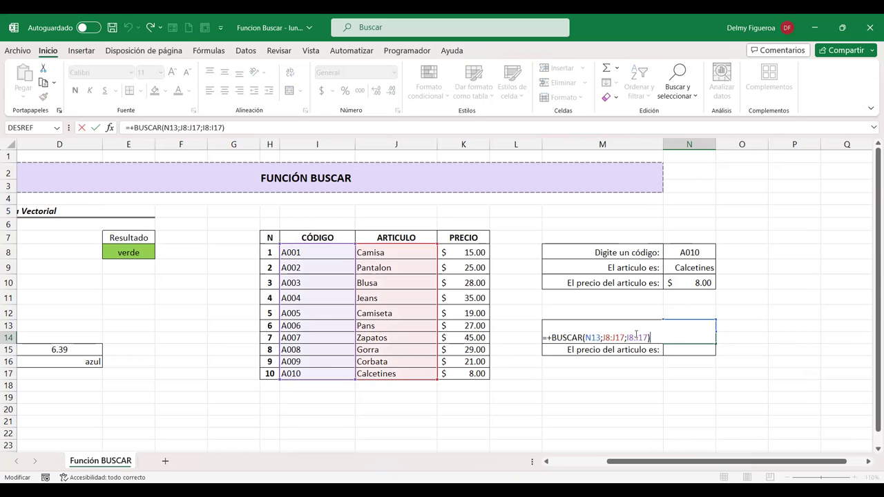
pyautogui.press('Left')
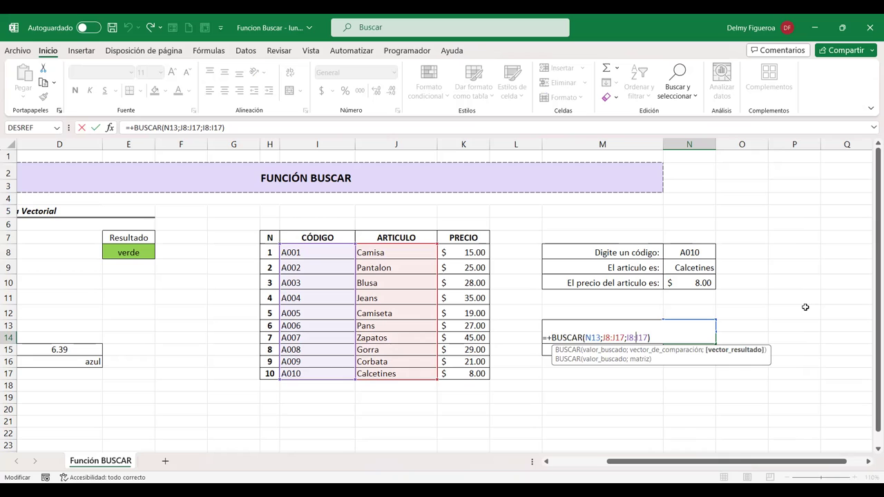
pyautogui.press('Return')
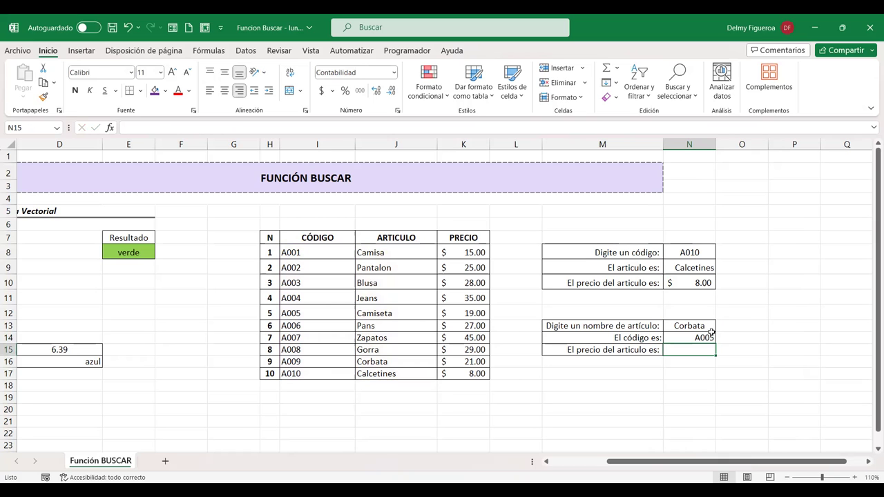
pyautogui.click(690, 325)
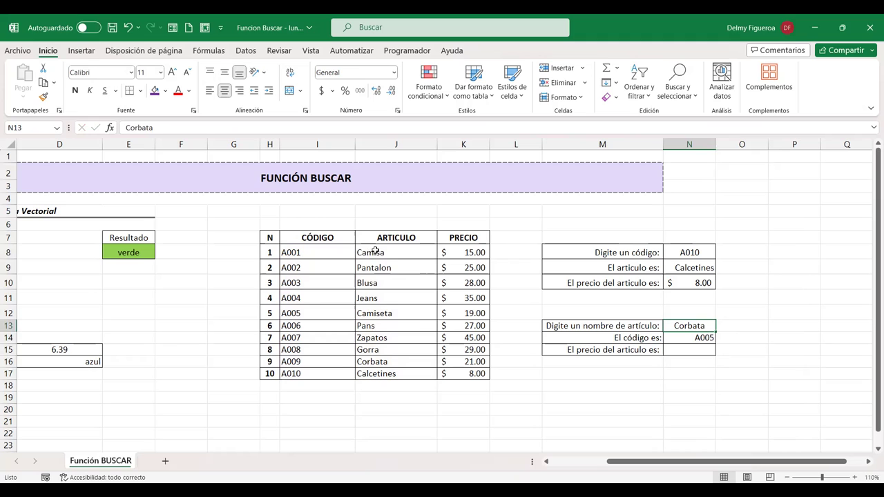
# Select the codes, articles and prices I8:K17 of all ten table rows
pyautogui.moveTo(374, 252); pyautogui.dragTo(376, 374)
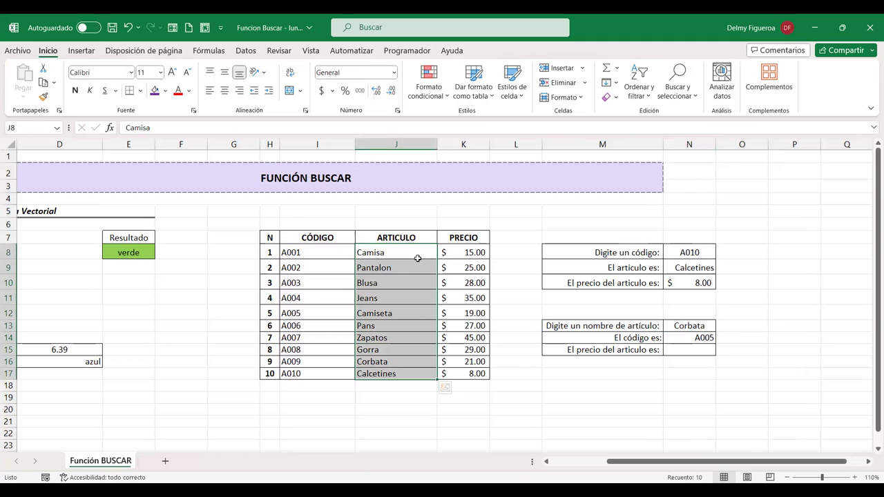
pyautogui.click(363, 253)
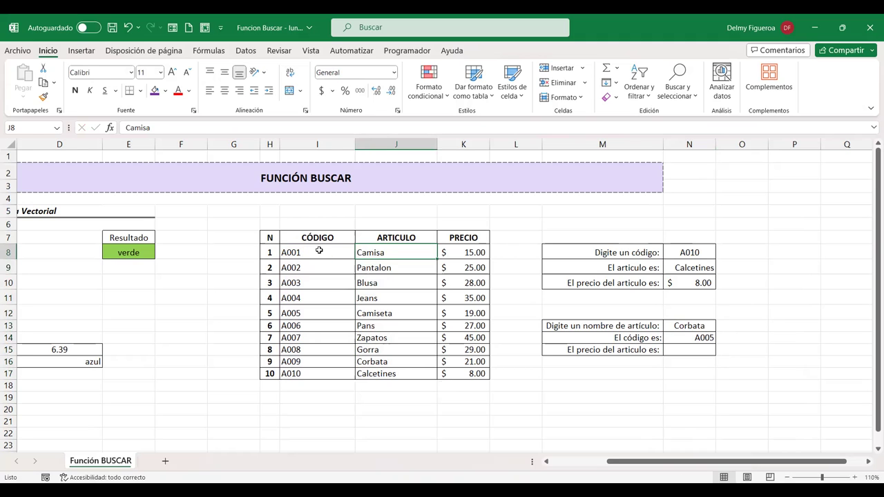
pyautogui.moveTo(320, 250); pyautogui.dragTo(461, 373)
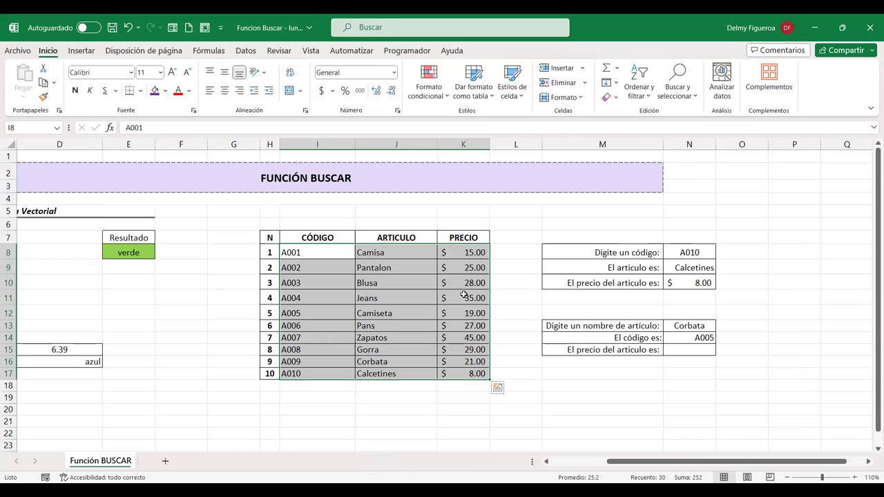
# Custom-sort the selected rows by ARTICULO, A to Z
pyautogui.rightClick(377, 295)
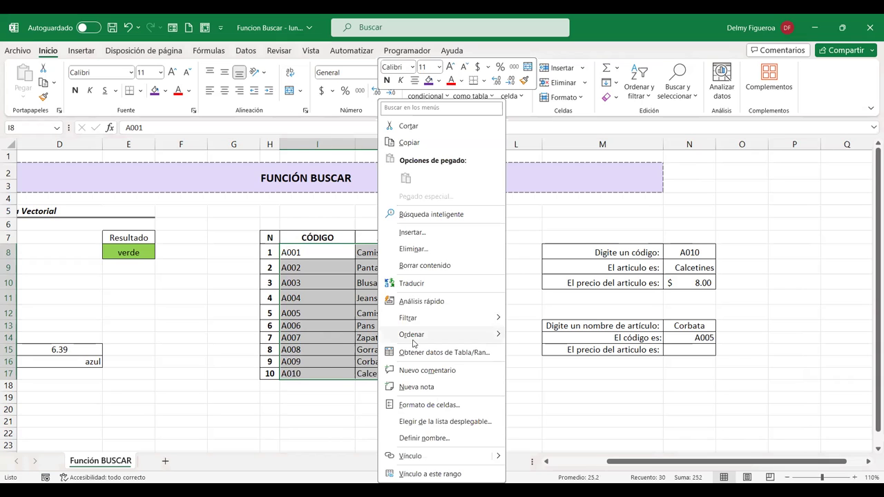
pyautogui.moveTo(416, 338)
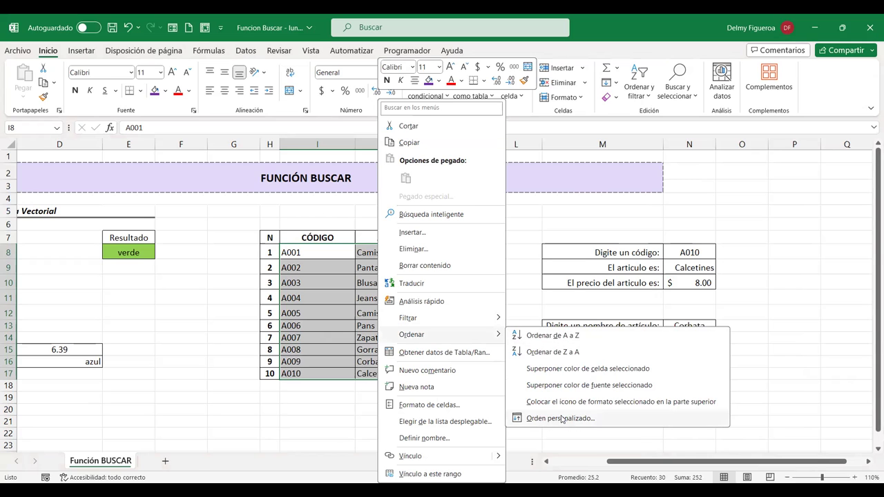
pyautogui.click(562, 419)
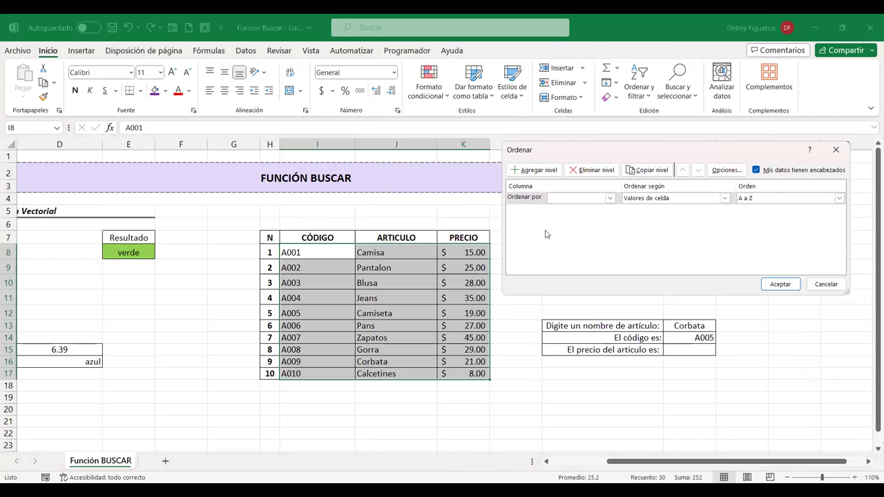
pyautogui.click(610, 200)
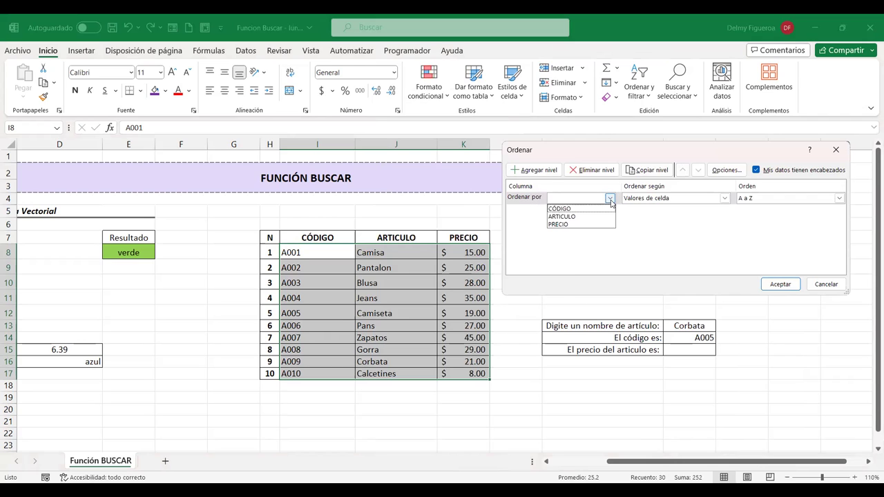
pyautogui.click(584, 217)
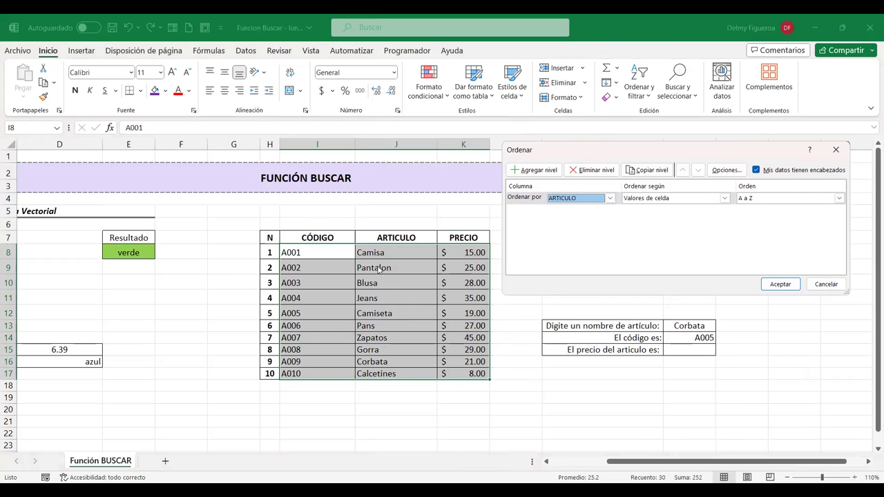
pyautogui.click(792, 287)
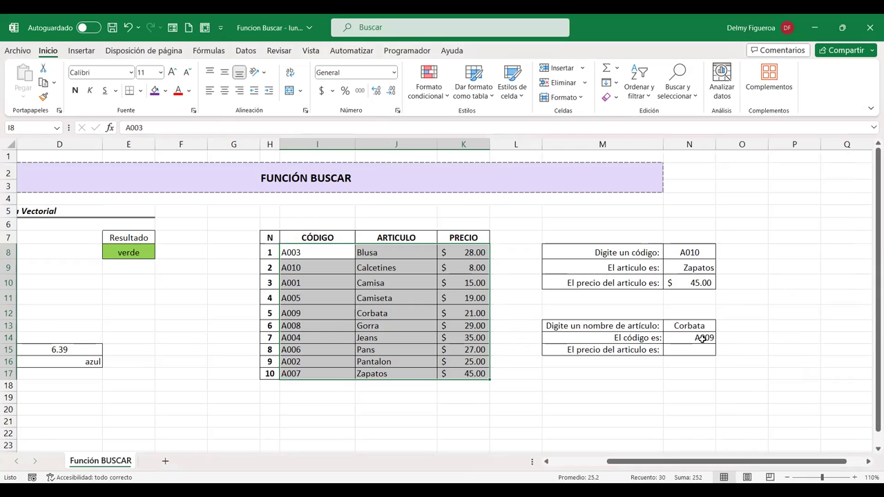
# Check the N14 BUSCAR formula, which now returns A009 for Corbata
pyautogui.click(694, 337)
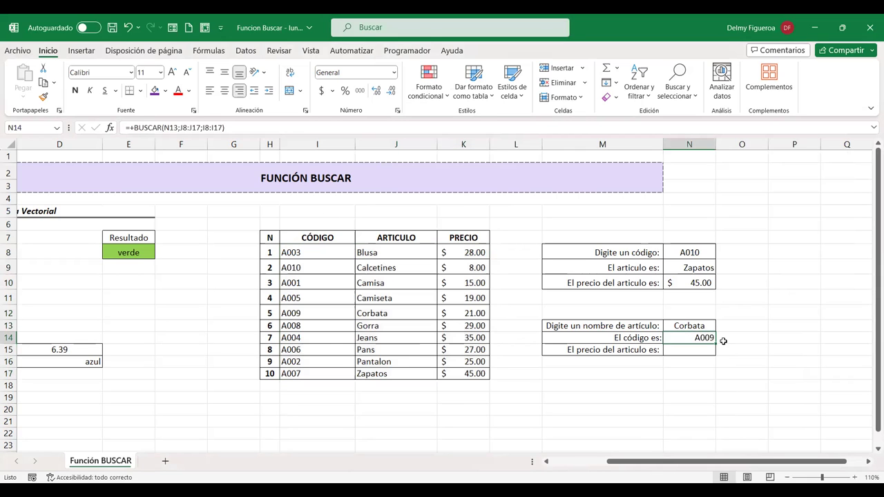
pyautogui.doubleClick(699, 337)
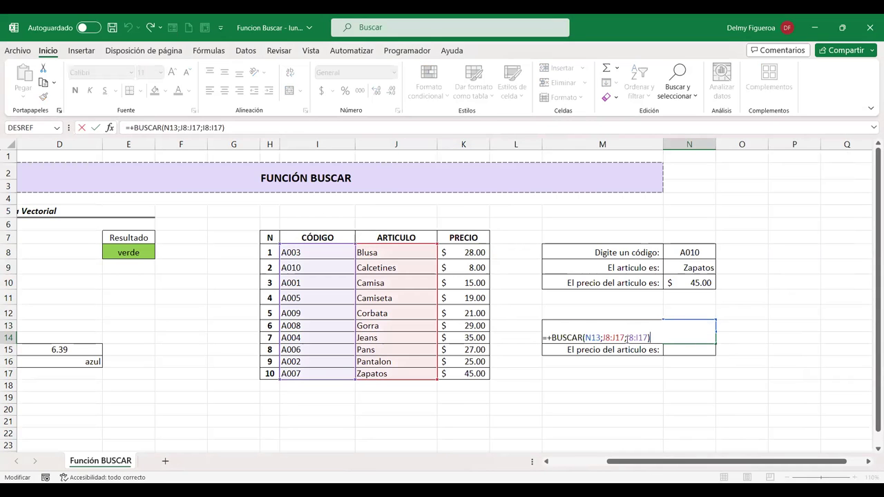
pyautogui.click(596, 337)
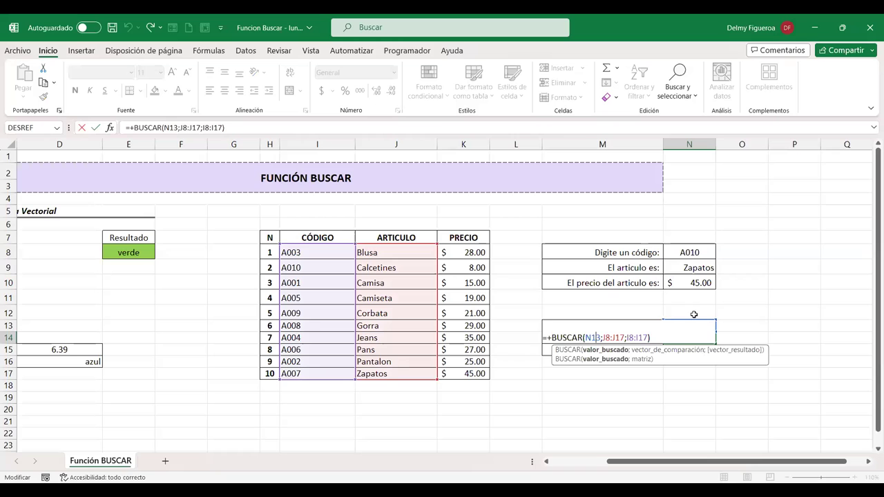
pyautogui.press('Return')
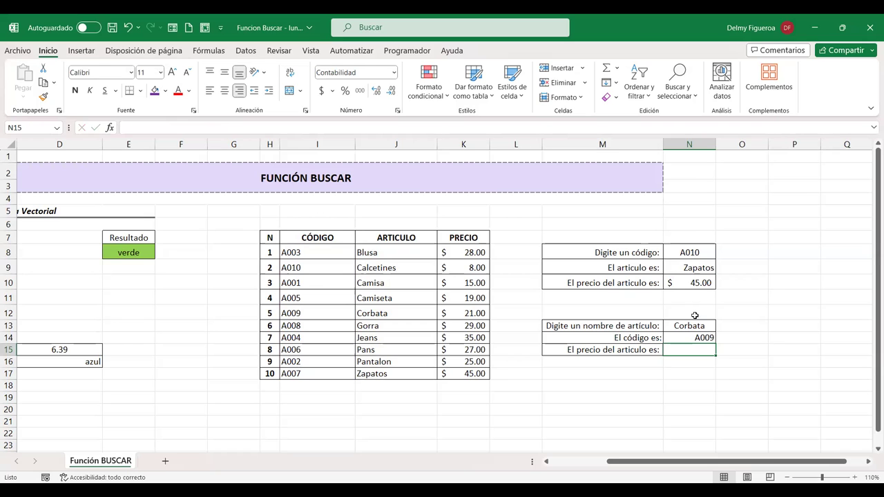
pyautogui.click(694, 327)
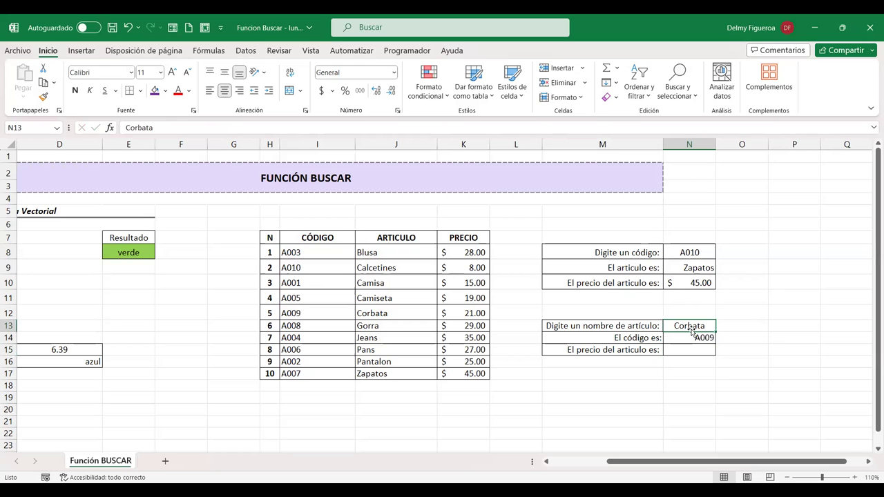
pyautogui.click(674, 337)
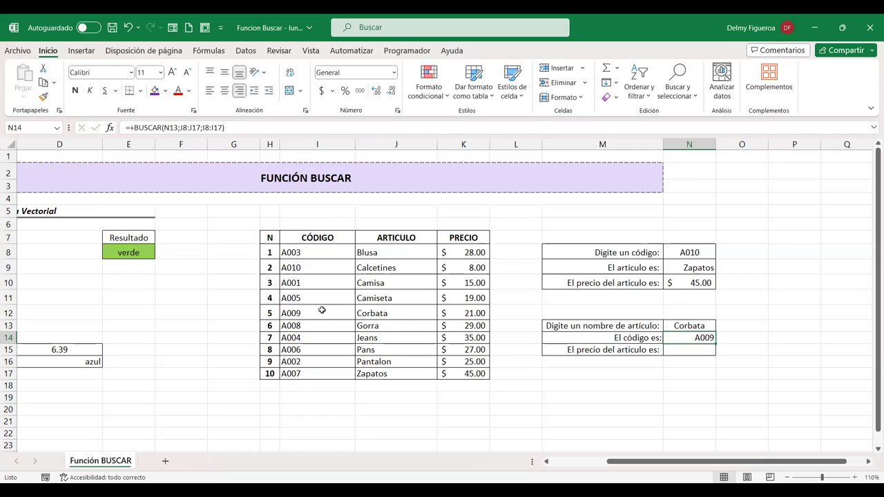
# Enter Pans in N13 so the lookup returns code A006
pyautogui.click(691, 323)
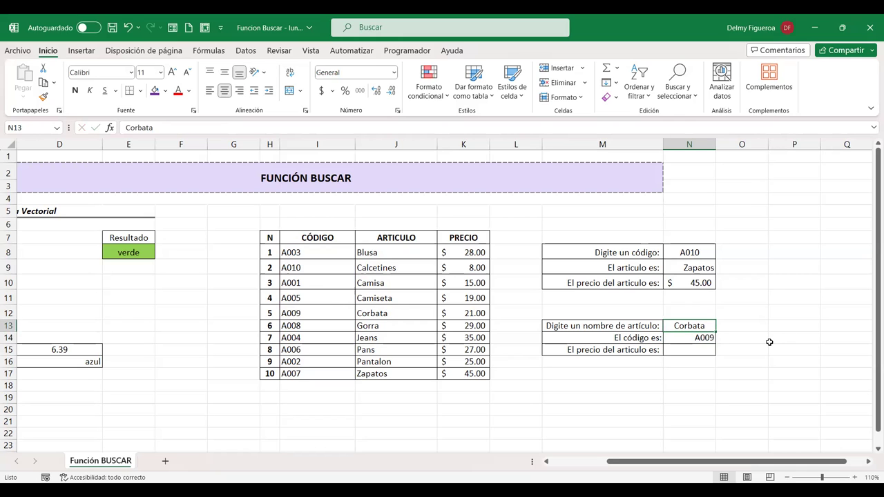
pyautogui.write('Pans')
pyautogui.press('Return')
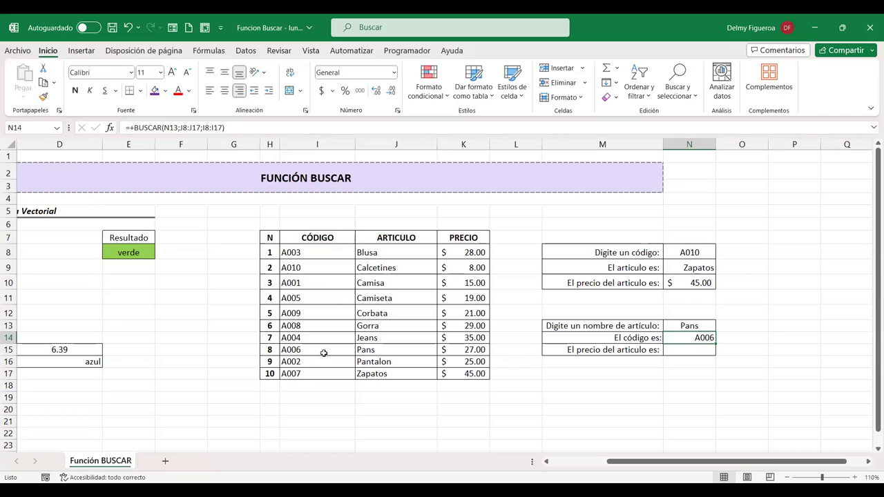
pyautogui.moveTo(388, 249); pyautogui.dragTo(397, 370)
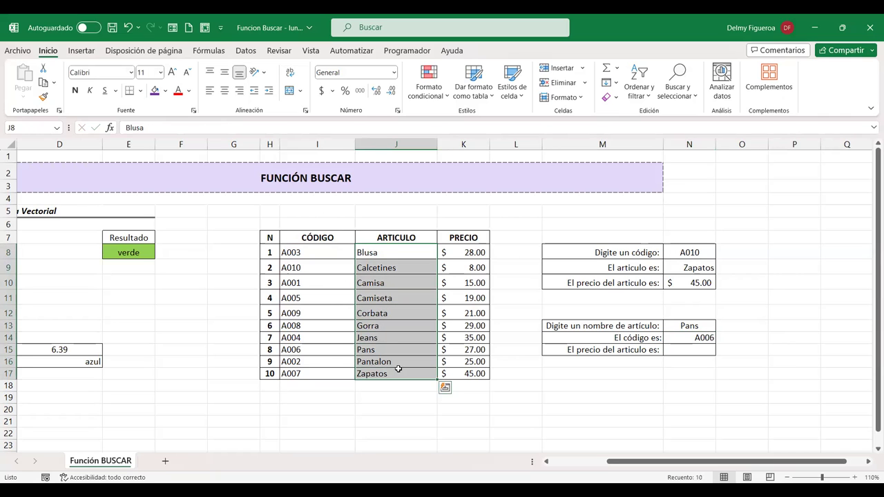
pyautogui.click(314, 287)
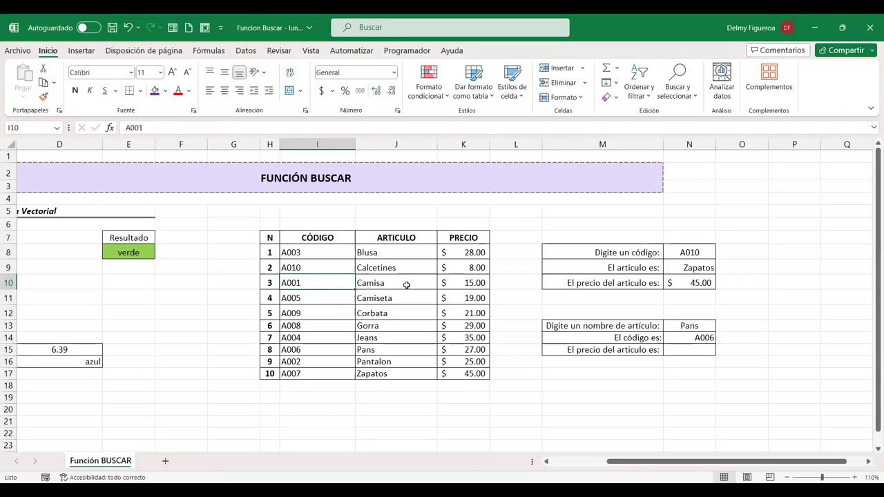
pyautogui.moveTo(322, 253); pyautogui.dragTo(323, 386)
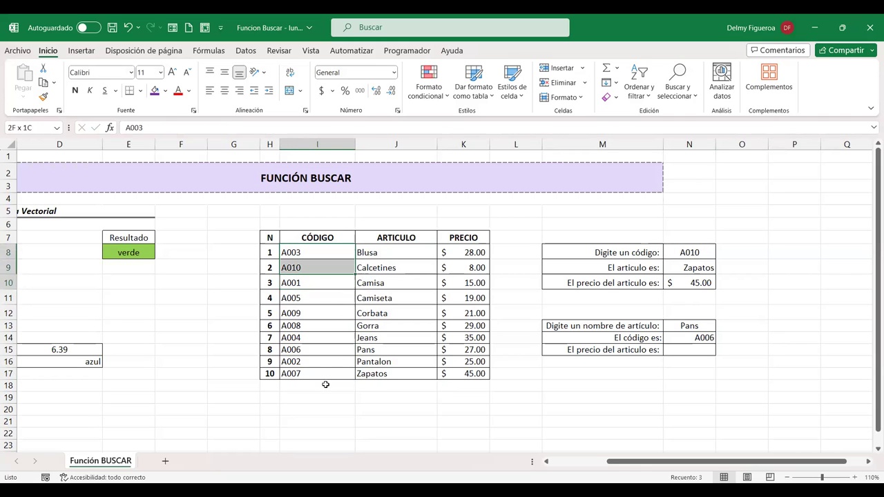
pyautogui.click(399, 257)
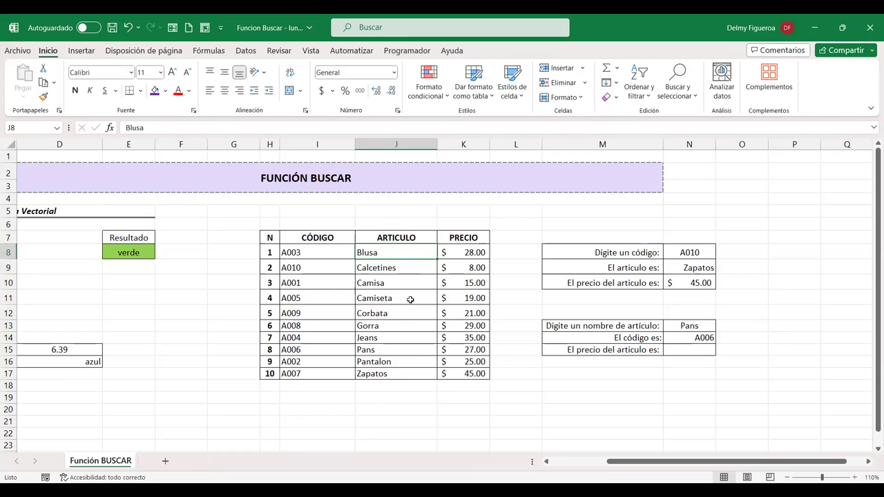
pyautogui.click(687, 248)
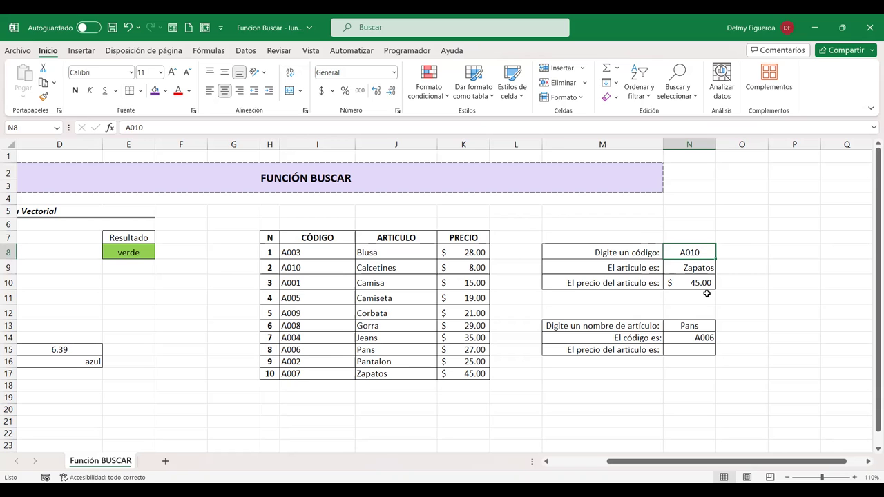
# Enter code A001 in N8 and inspect the N9:N10 lookups, which now return #N/D
pyautogui.write('A0')
pyautogui.press('Return')
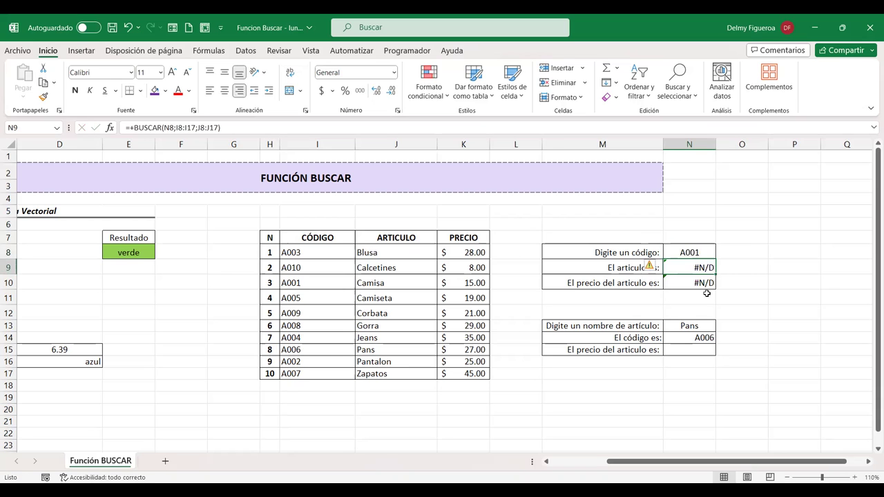
pyautogui.click(701, 253)
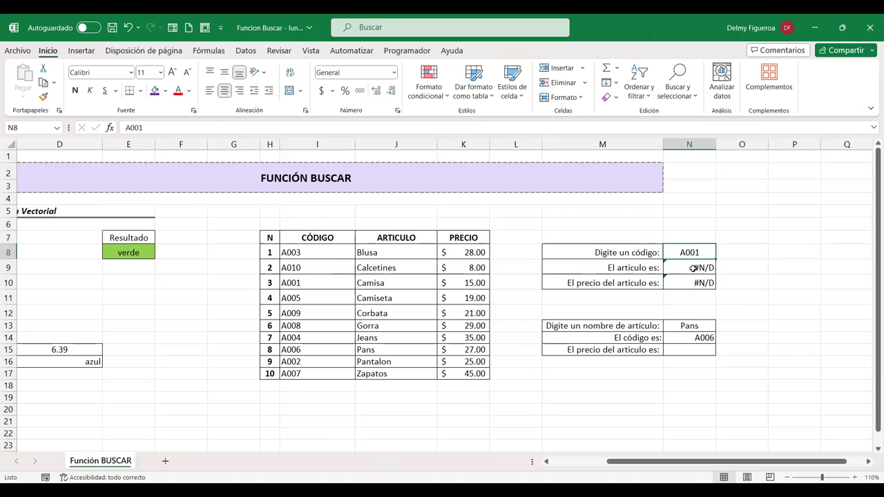
pyautogui.click(693, 268)
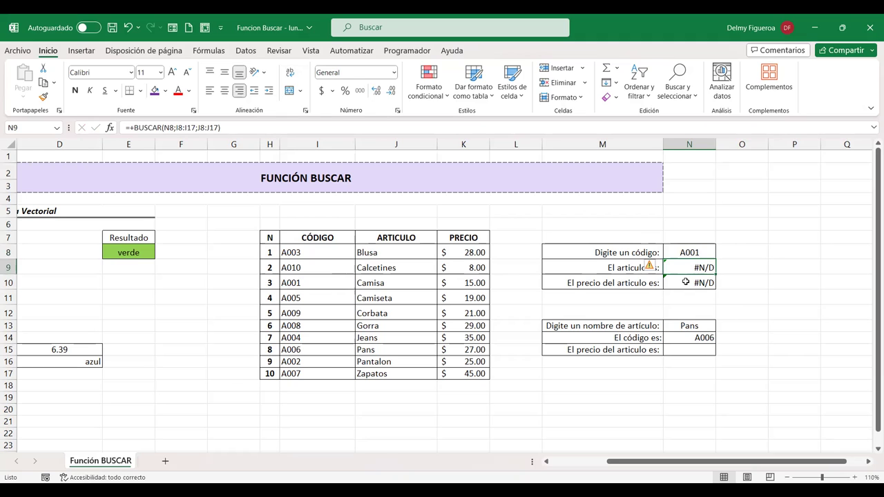
pyautogui.click(685, 281)
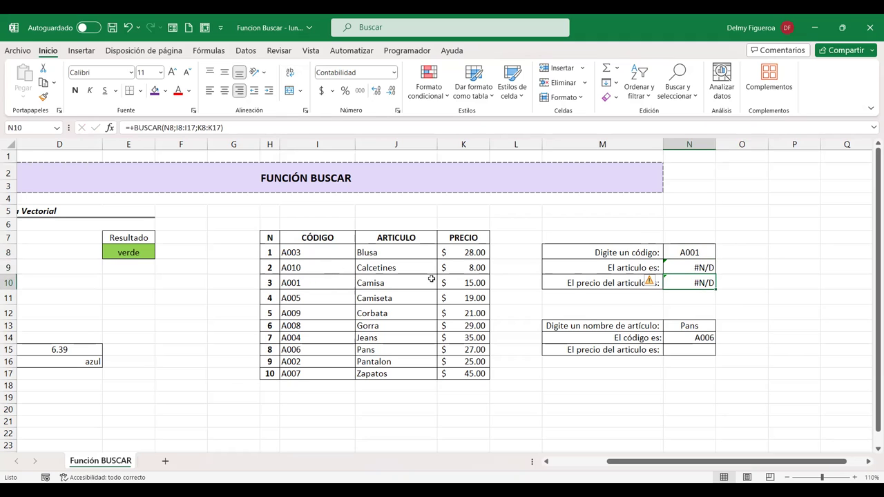
pyautogui.click(398, 283)
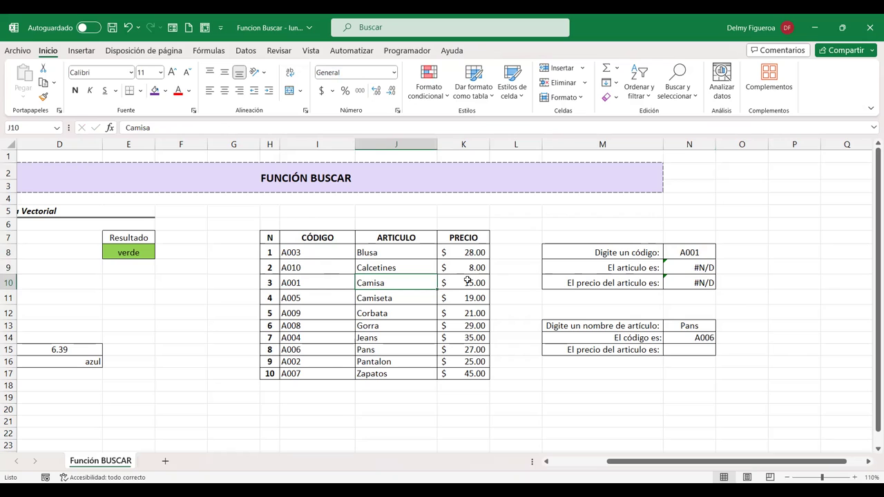
pyautogui.click(468, 281)
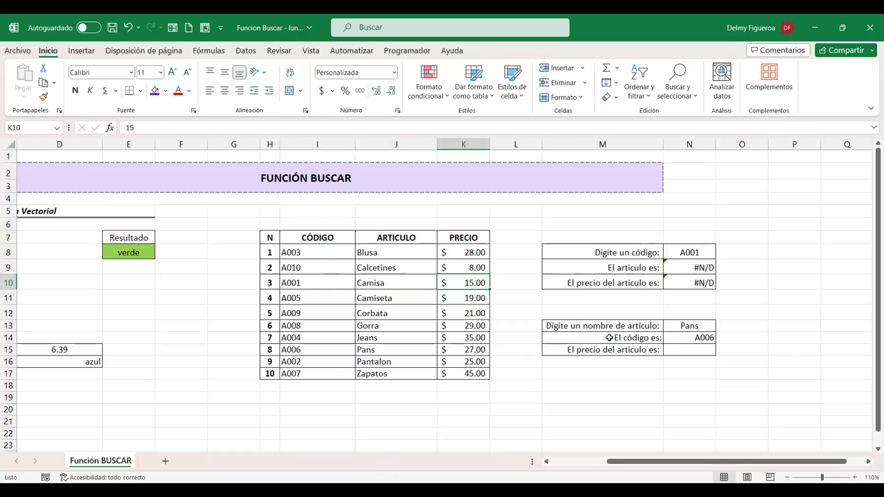
# Write =+BUSCAR(N13;J8:J17;K8:K17) in N15 so Pans returns price $27.00
pyautogui.click(696, 347)
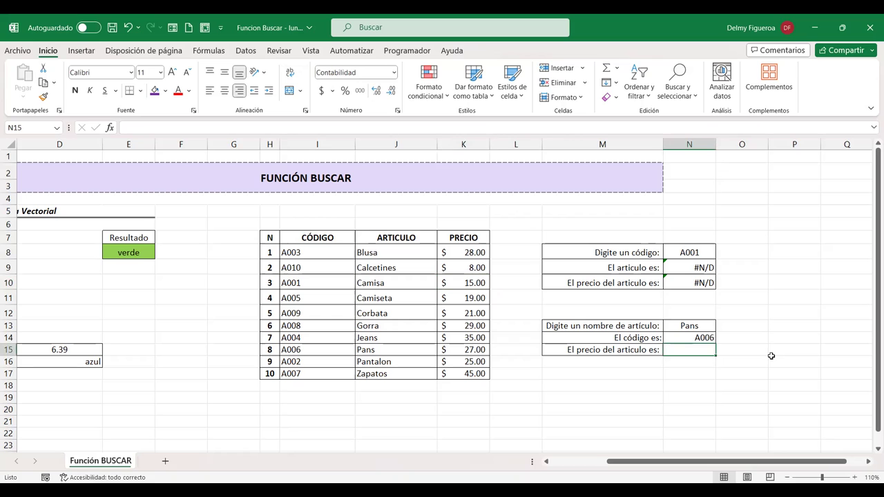
pyautogui.write('+')
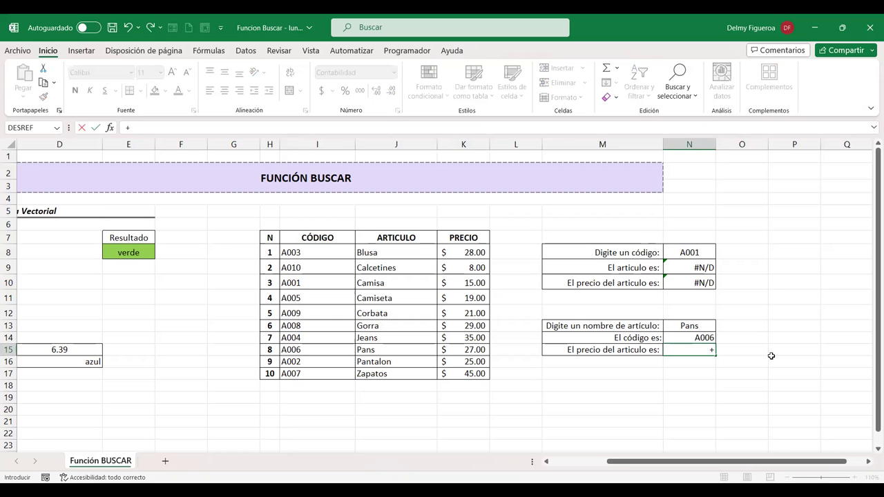
pyautogui.write('busca')
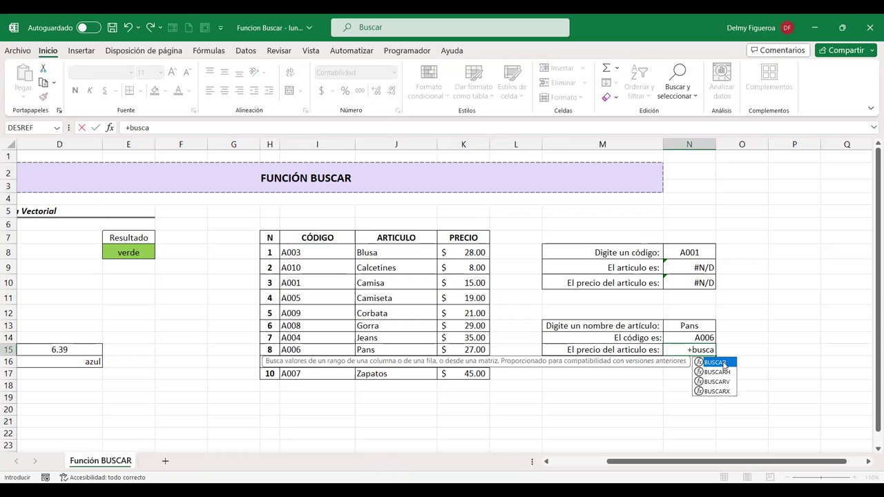
pyautogui.doubleClick(723, 363)
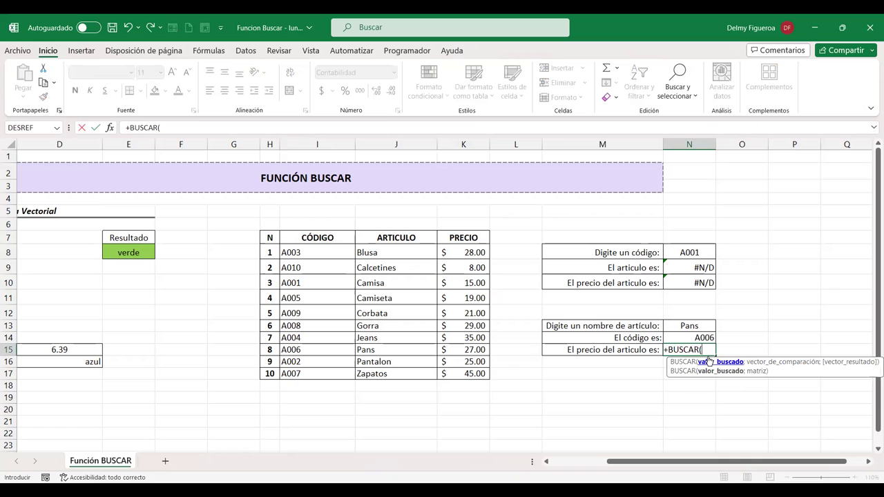
pyautogui.click(699, 326)
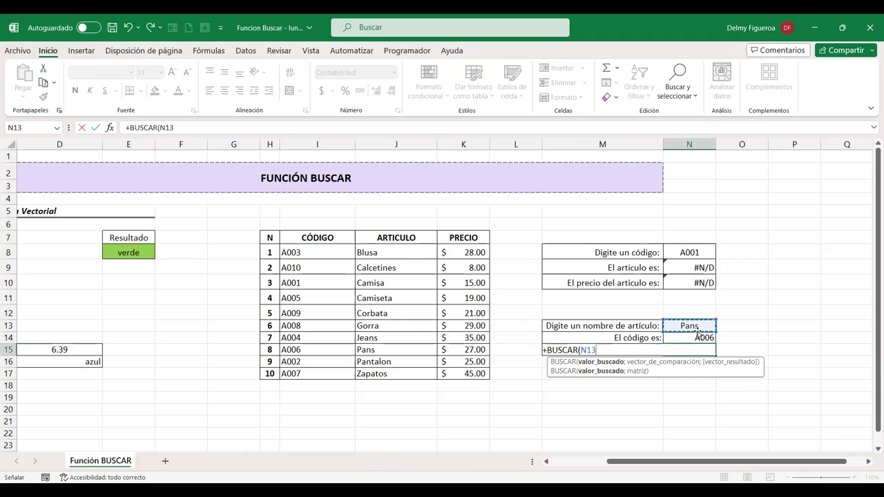
pyautogui.write(';')
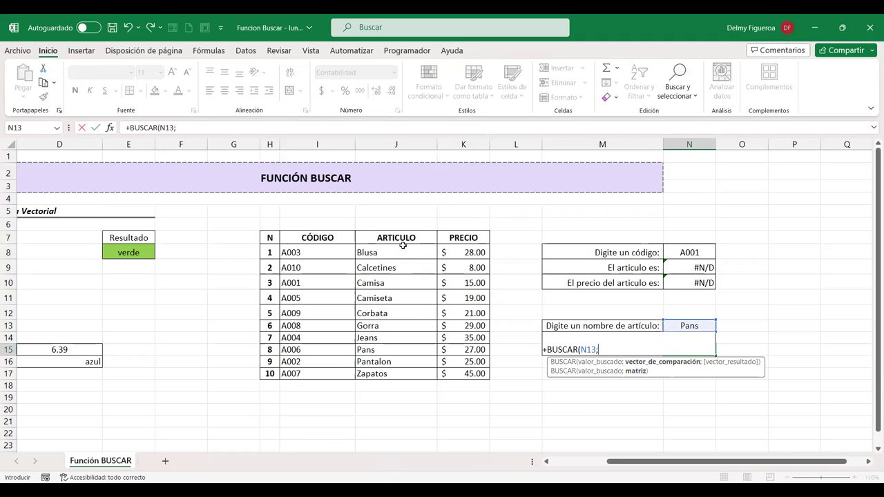
pyautogui.moveTo(403, 253); pyautogui.dragTo(400, 273)
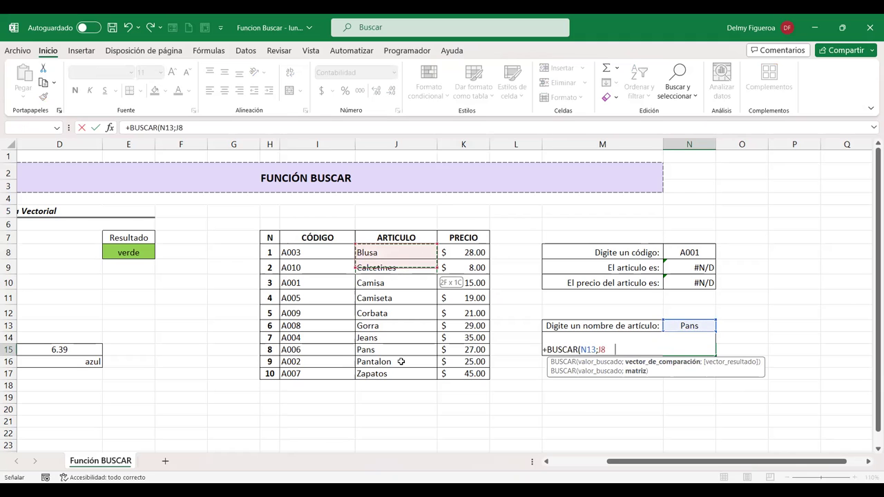
pyautogui.moveTo(401, 362); pyautogui.dragTo(400, 375)
pyautogui.write(';')
pyautogui.click(464, 252)
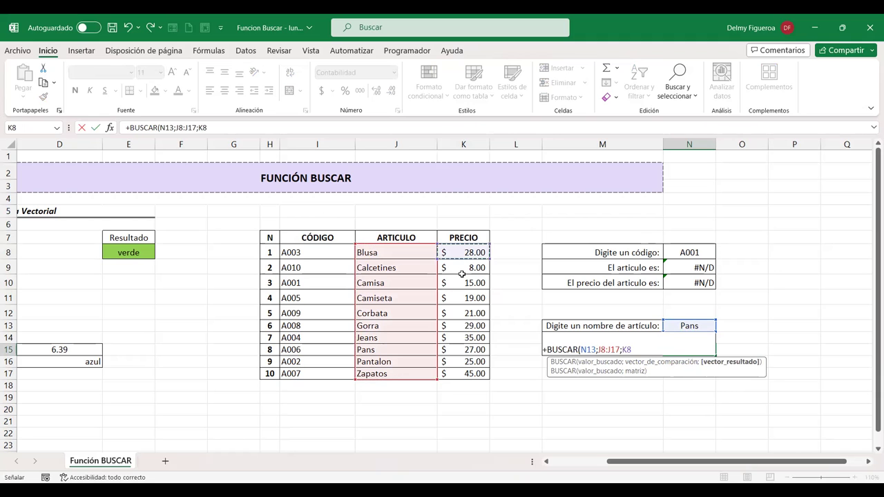
pyautogui.keyDown('shift'); pyautogui.click(461, 371); pyautogui.keyUp('shift')
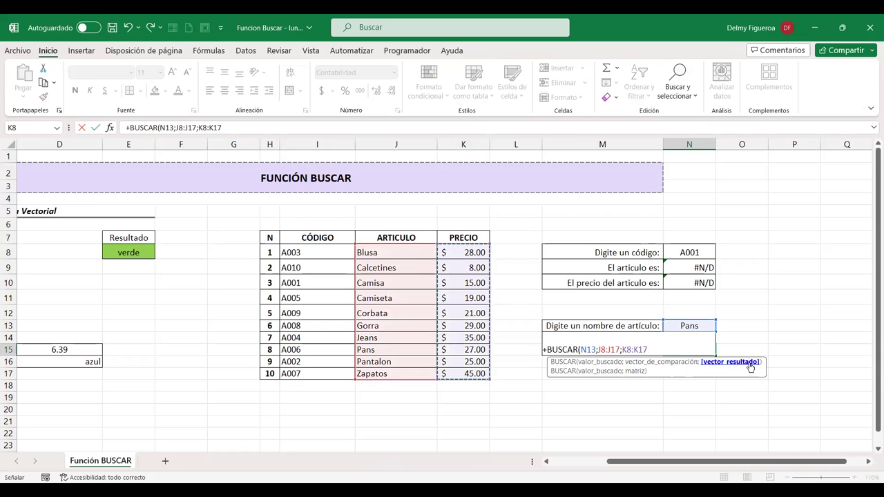
pyautogui.press('Return')
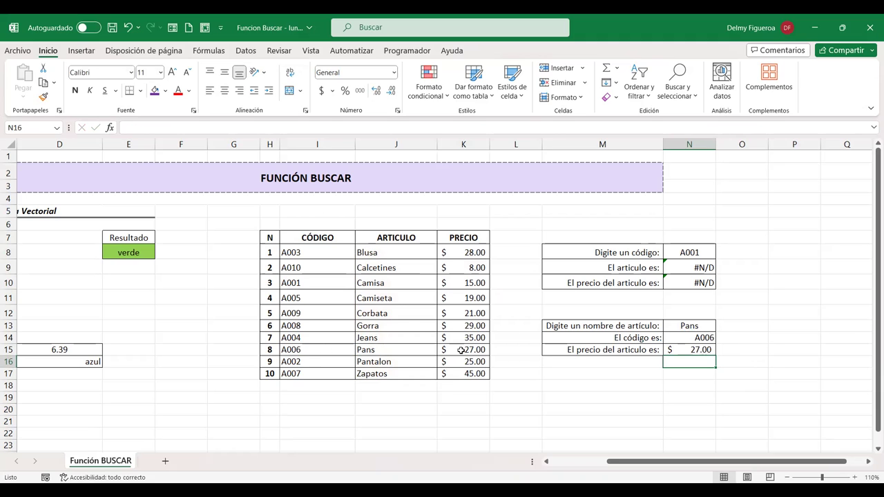
pyautogui.click(458, 350)
pyautogui.click(689, 327)
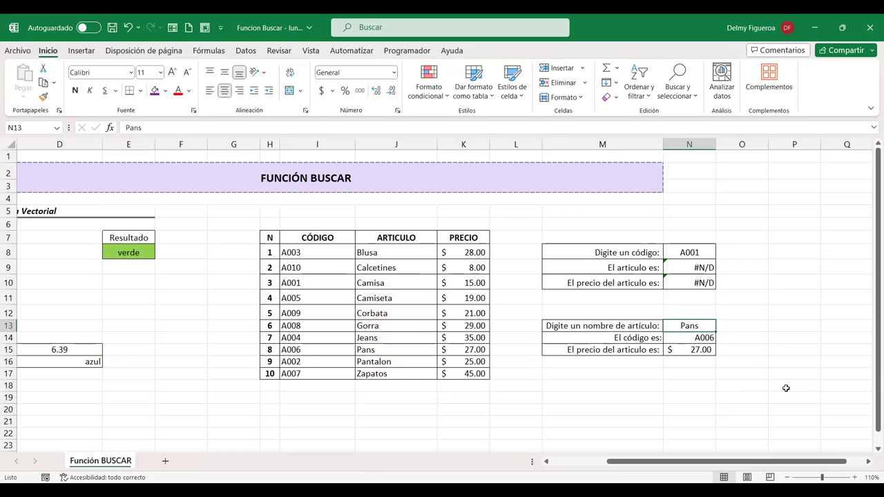
# Test the name lookup with Blusa (A003, $28.00) and Jeans (A004, $35.00), then select H7:K17
pyautogui.write('Blusa')
pyautogui.press('Return')
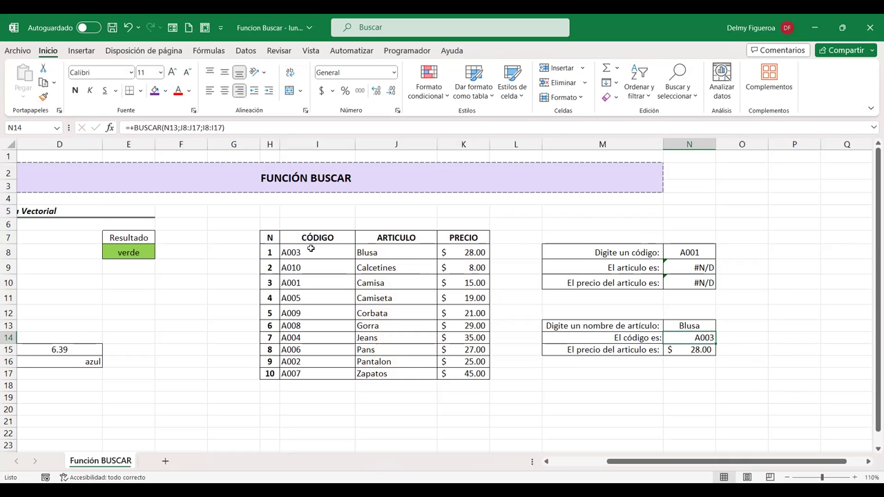
pyautogui.click(691, 326)
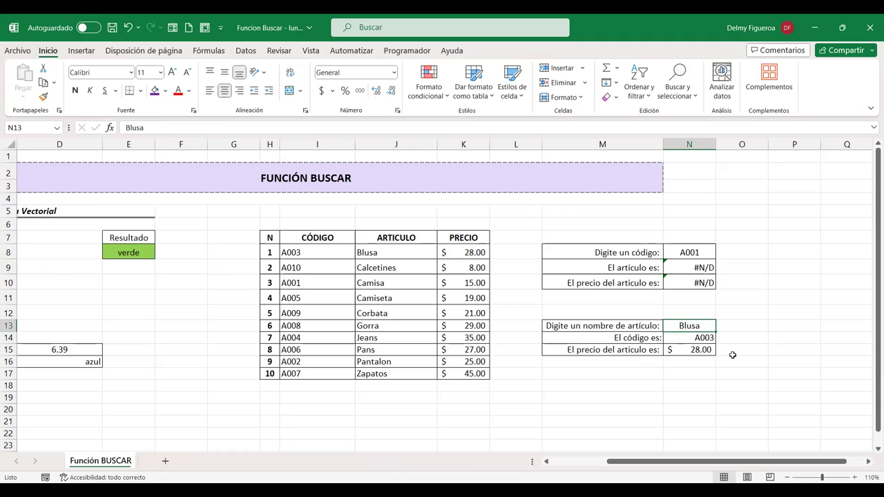
pyautogui.write('Je')
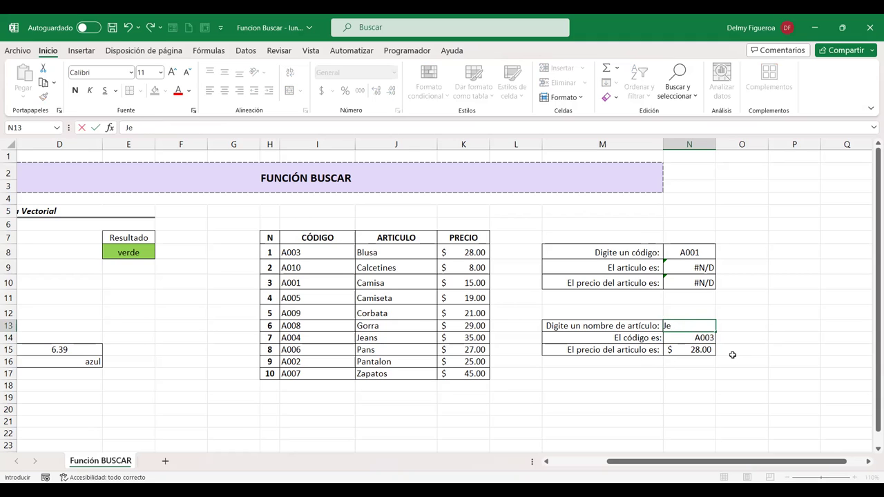
pyautogui.write('ans')
pyautogui.press('Return')
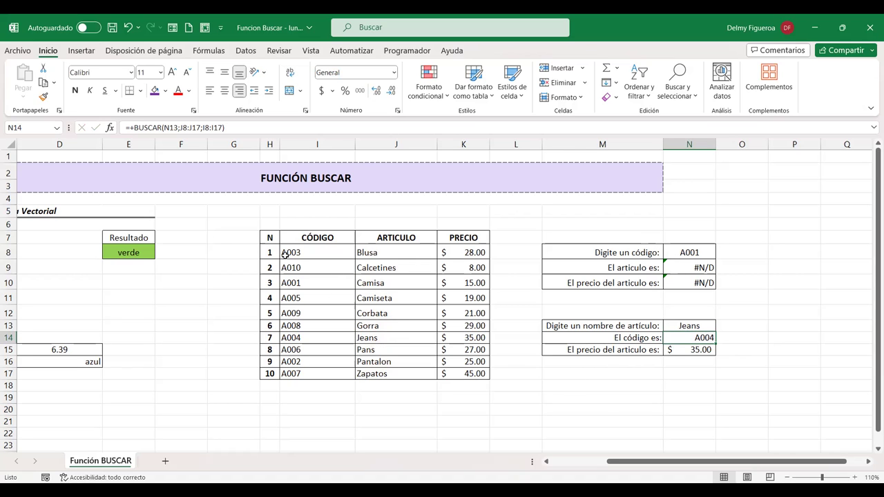
pyautogui.moveTo(270, 237); pyautogui.dragTo(471, 375)
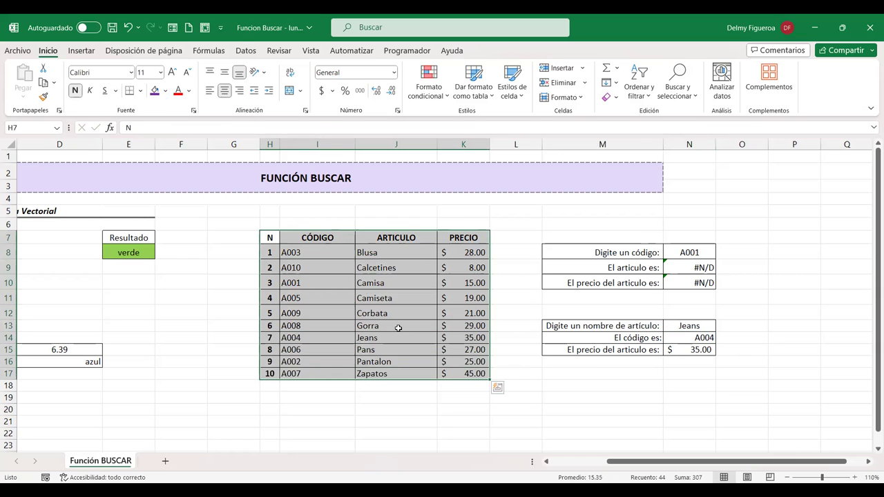
# Copy the article table H7:K17 and paste it at H20
pyautogui.hotkey('ctrl', 'c')
pyautogui.click(276, 408)
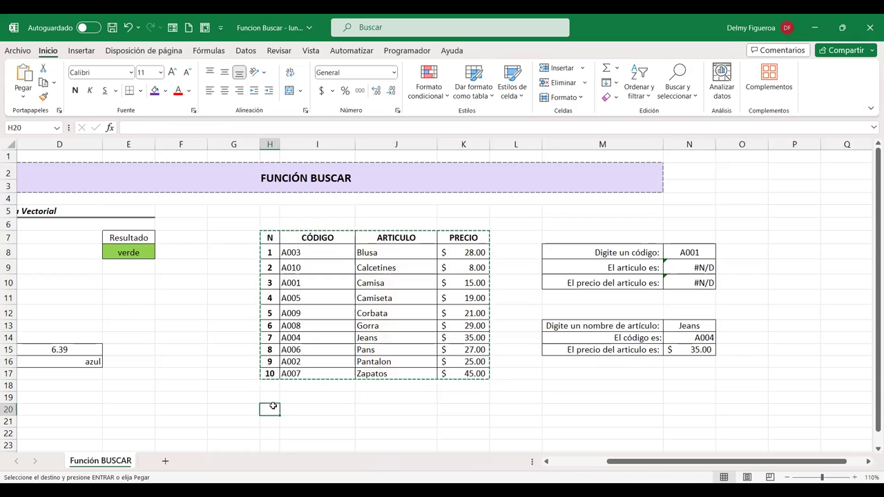
pyautogui.hotkey('ctrl', 'v')
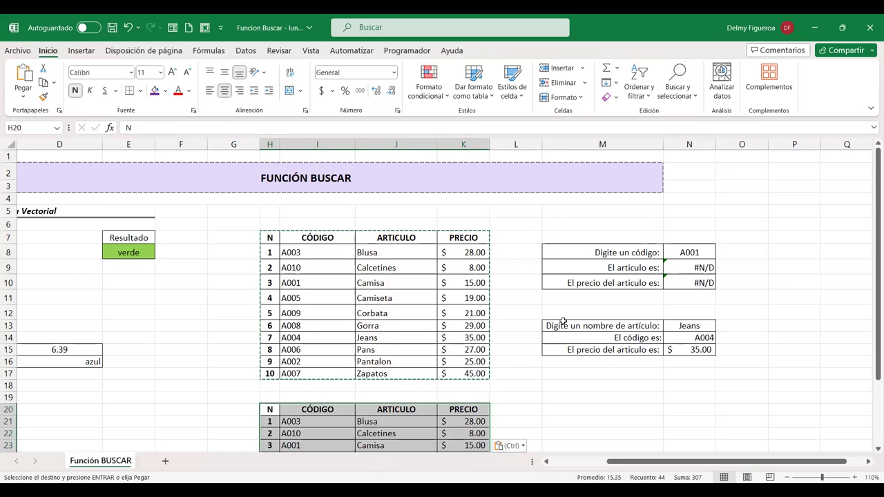
# Select the copy's codes, articles and prices, I21:K30
pyautogui.click(376, 268)
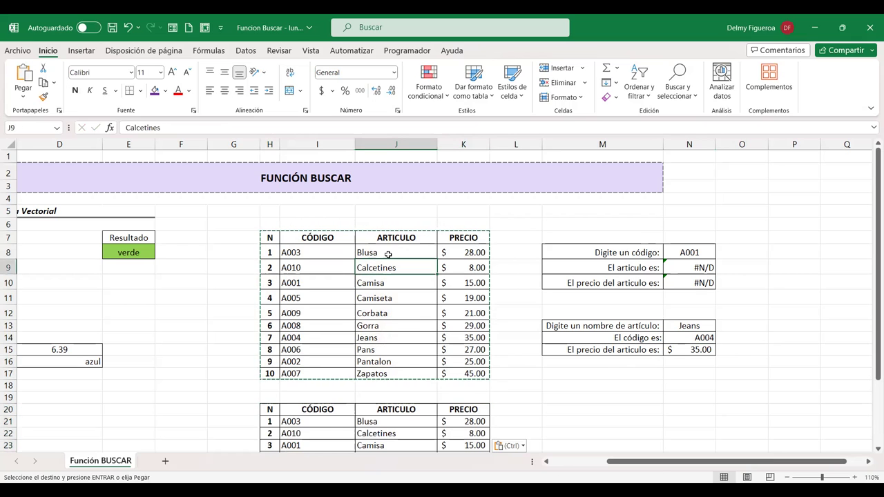
pyautogui.scroll(-4, 392, 235)
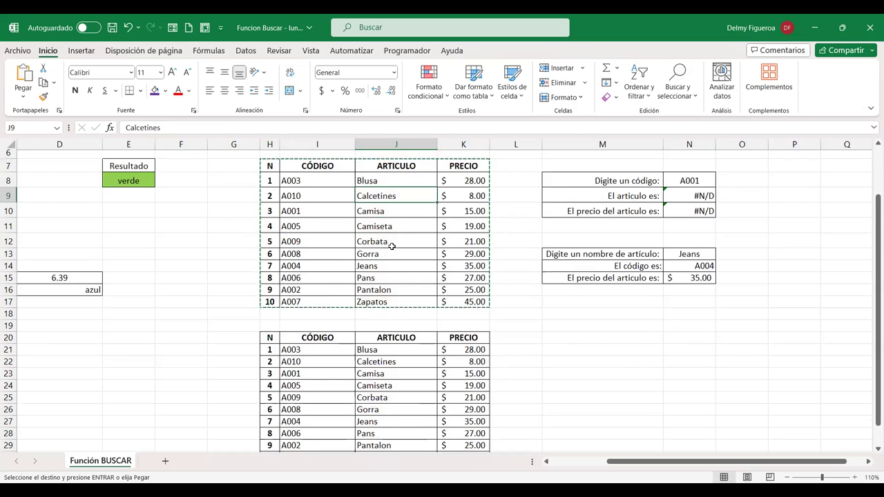
pyautogui.moveTo(339, 280); pyautogui.dragTo(460, 386)
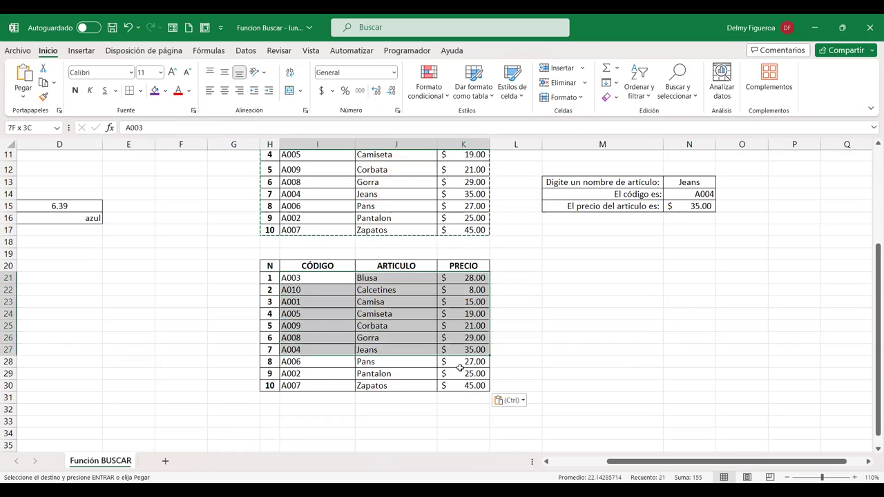
pyautogui.scroll(1, 759, 221)
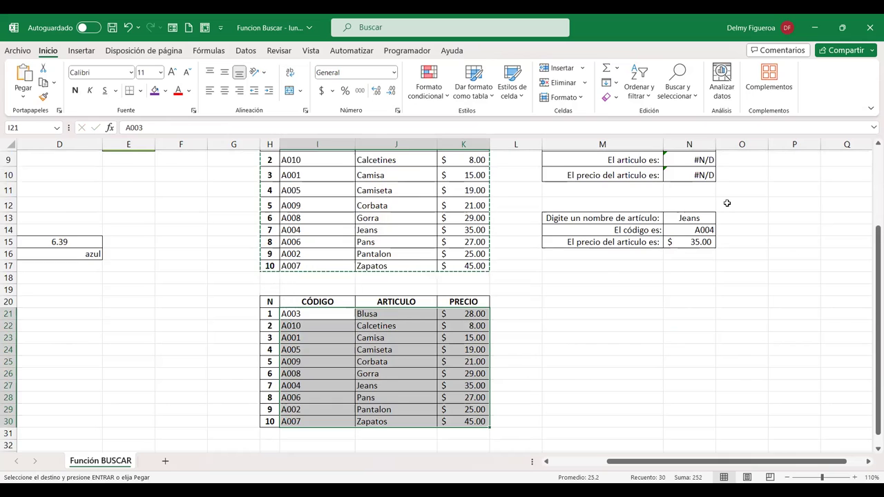
pyautogui.scroll(1, 718, 198)
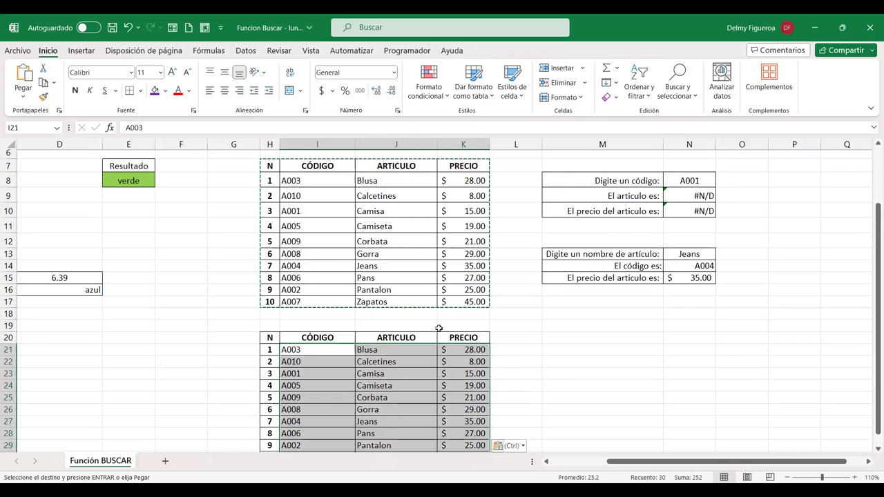
pyautogui.scroll(-1, 438, 326)
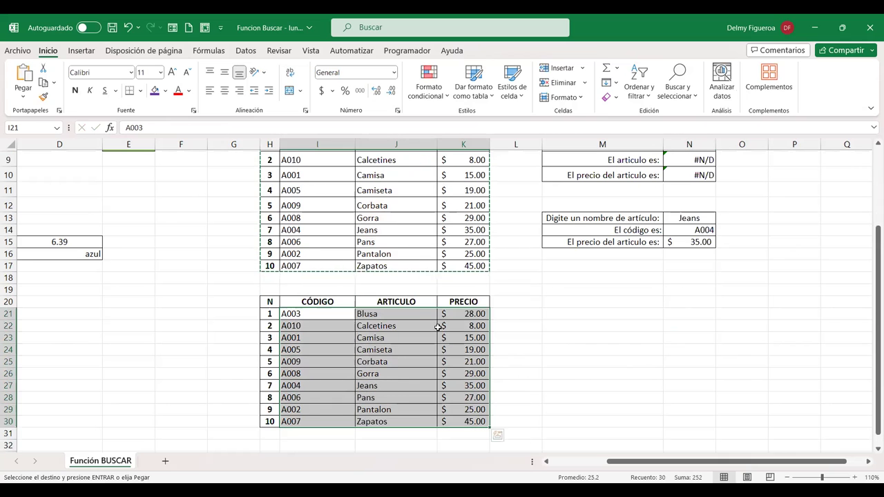
# Open Orden personalizado on the copied data, then cancel it without sorting
pyautogui.rightClick(395, 348)
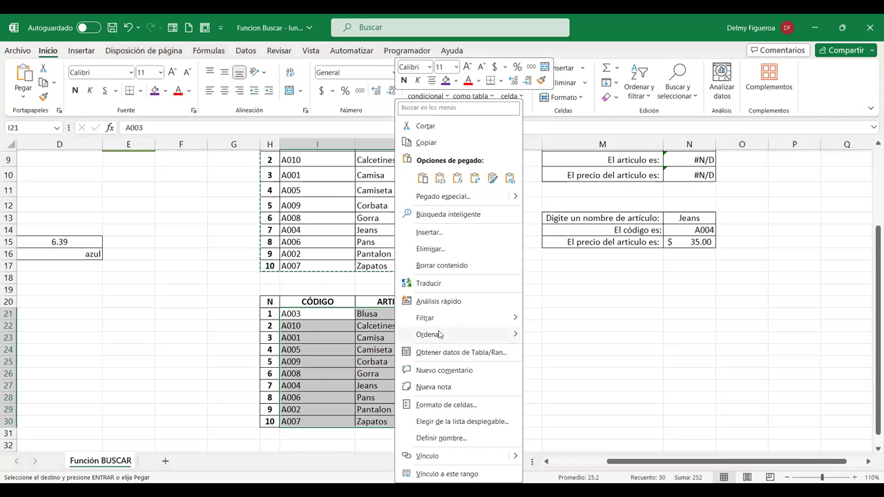
pyautogui.moveTo(440, 335)
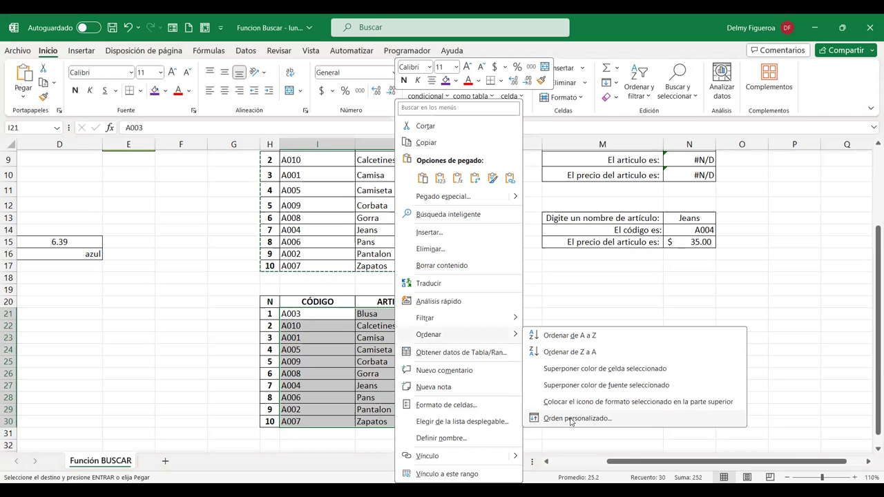
pyautogui.click(577, 418)
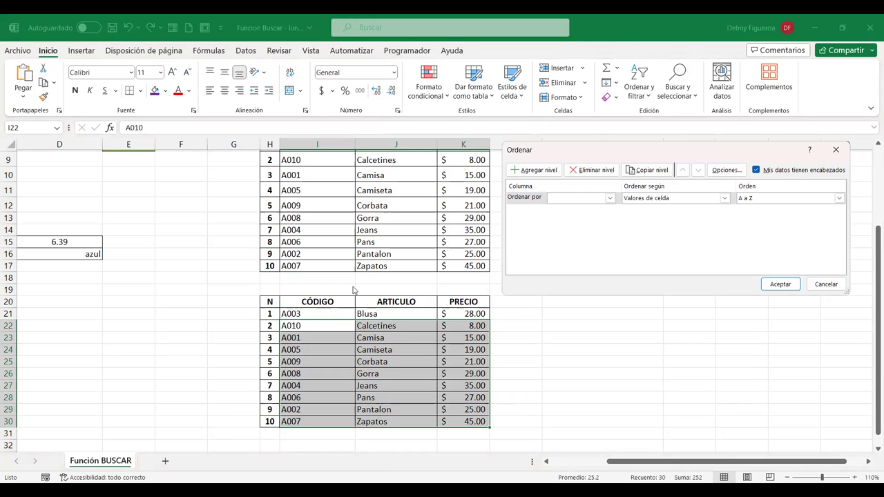
pyautogui.click(610, 198)
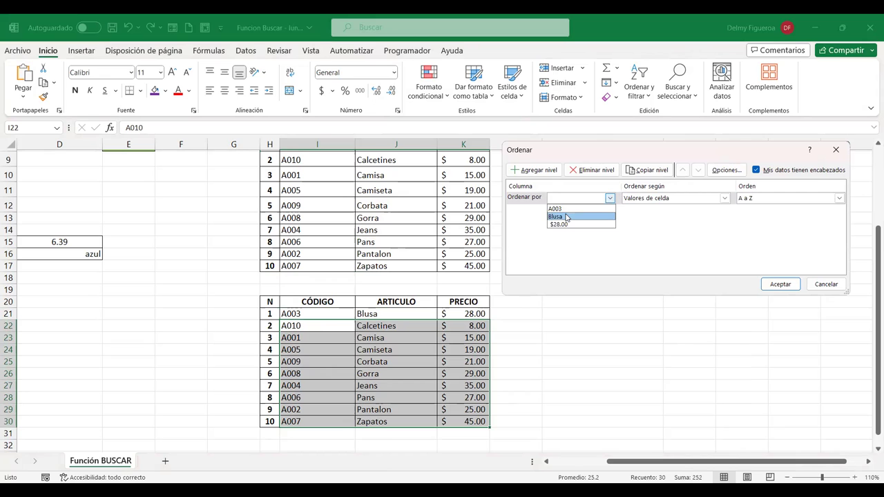
pyautogui.click(824, 283)
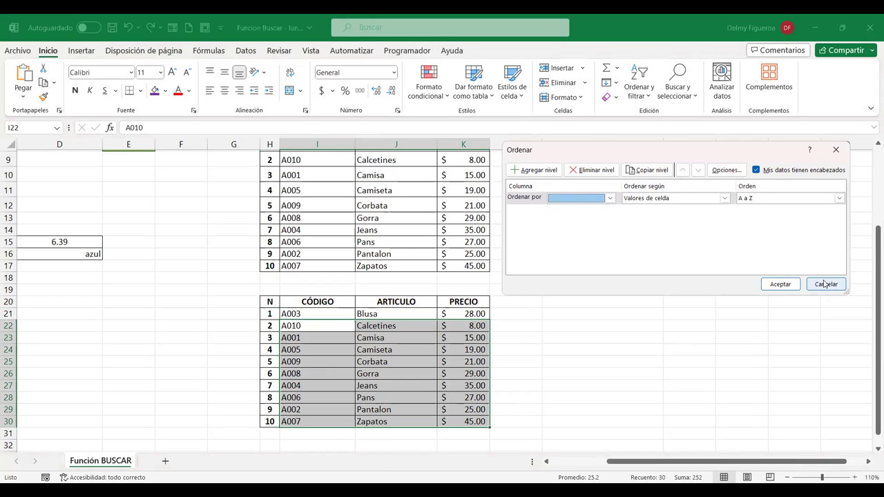
pyautogui.click(824, 284)
# Select H20:K30 including headers and custom-sort it by CÓDIGO, A to Z
pyautogui.moveTo(269, 302)
pyautogui.mouseDown()
pyautogui.moveTo(446, 304)
pyautogui.moveTo(389, 365)
pyautogui.mouseUp()
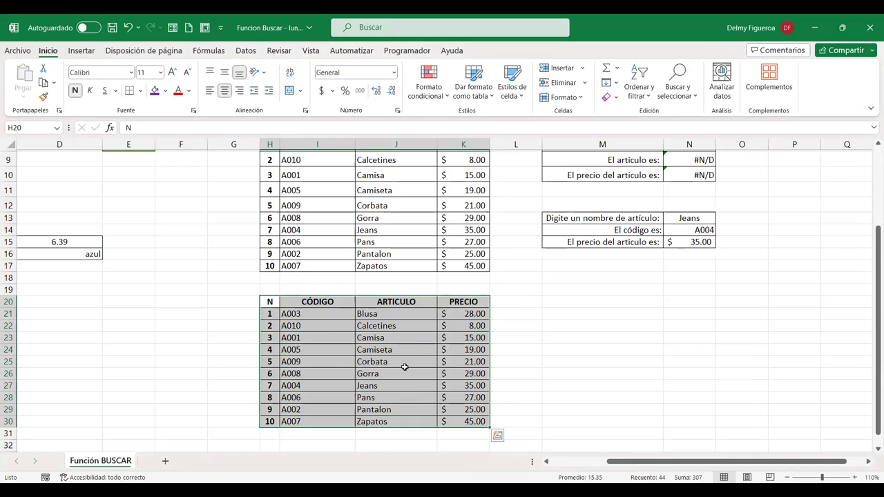
pyautogui.rightClick(405, 367)
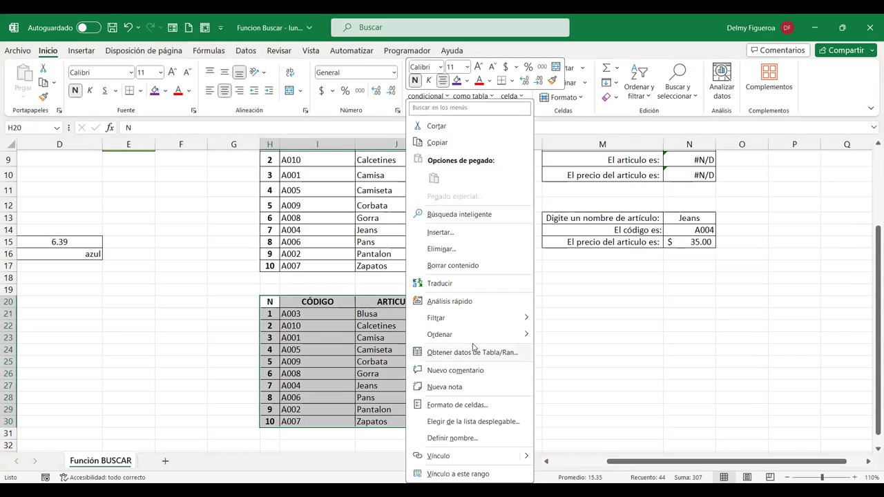
pyautogui.moveTo(471, 337)
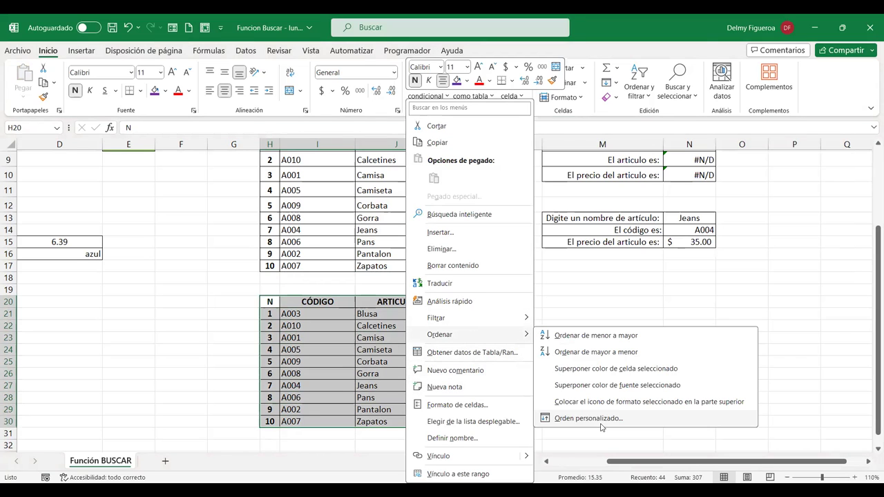
pyautogui.click(601, 418)
pyautogui.click(610, 198)
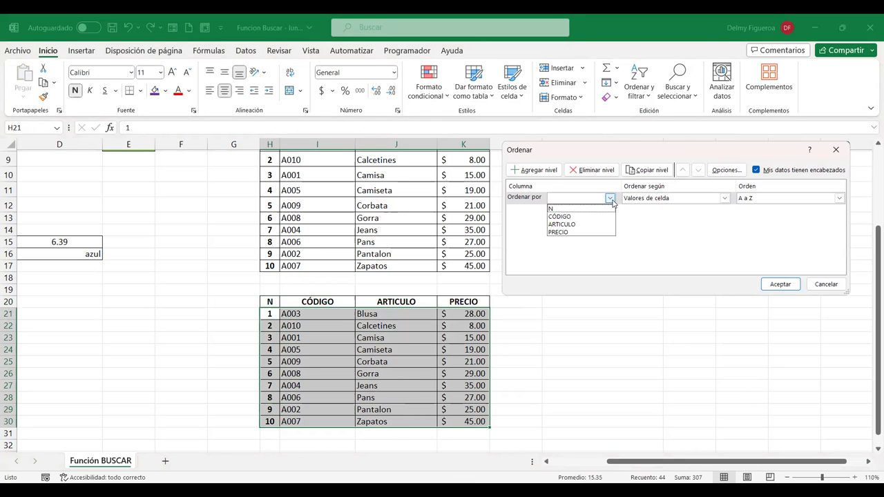
pyautogui.click(567, 216)
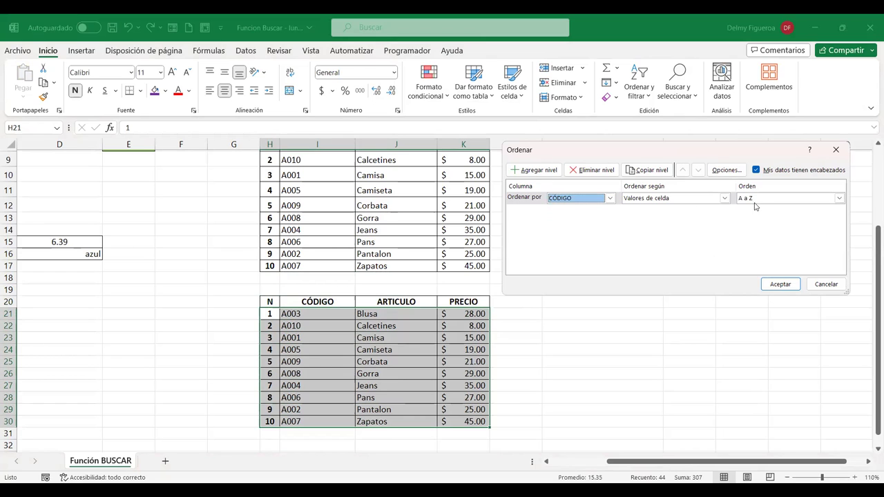
pyautogui.click(780, 289)
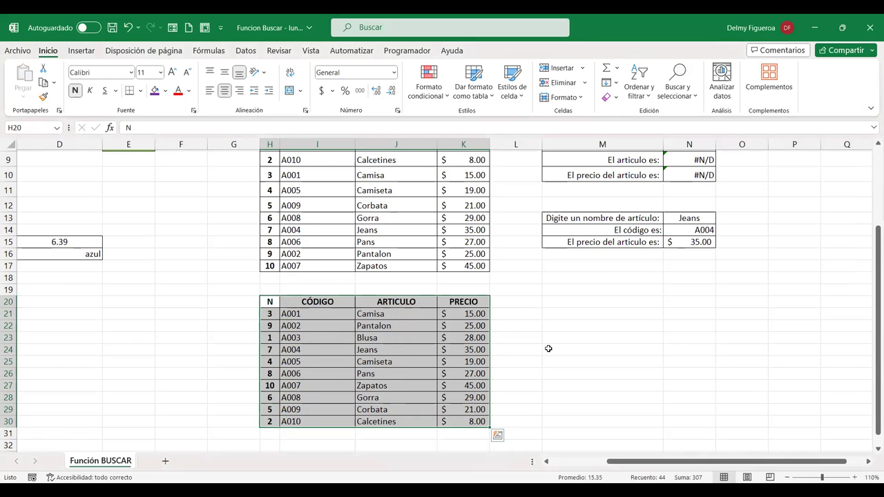
pyautogui.scroll(1, 548, 349)
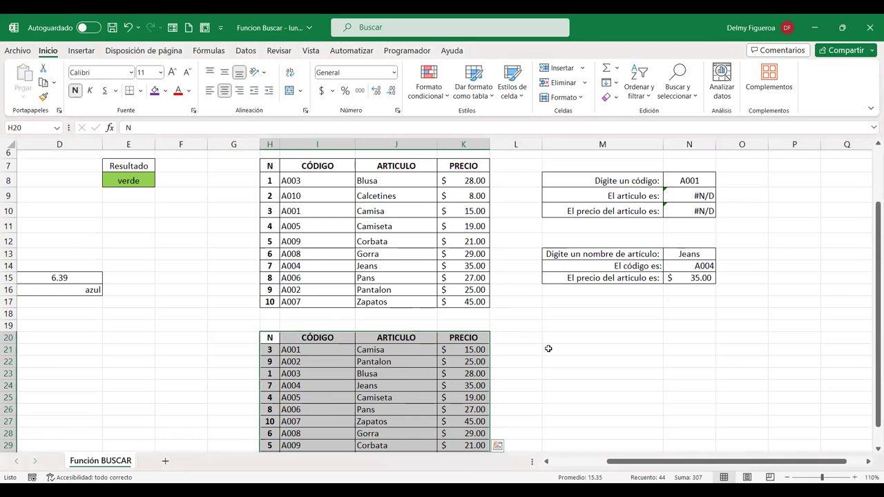
# Change the N9 article formula to =+BUSCAR(N8;I21:I30;J21:J30) using the sorted table
pyautogui.doubleClick(699, 196)
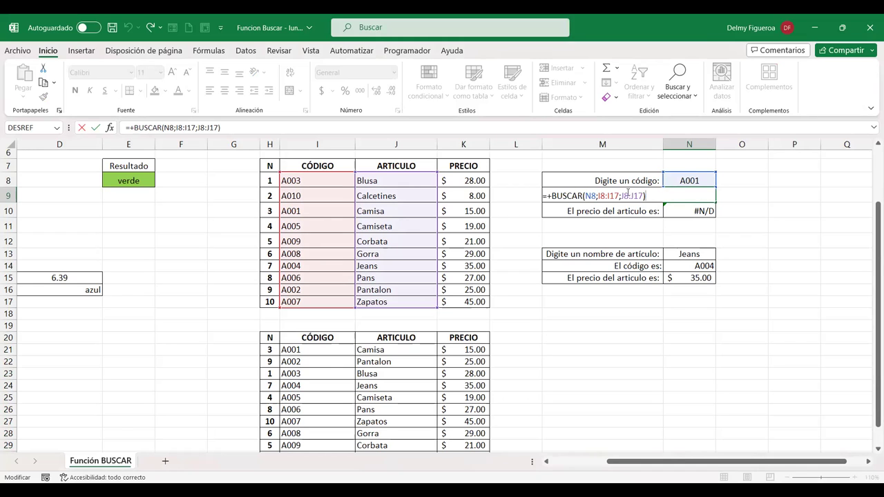
pyautogui.moveTo(598, 196); pyautogui.dragTo(619, 197)
pyautogui.press('Delete')
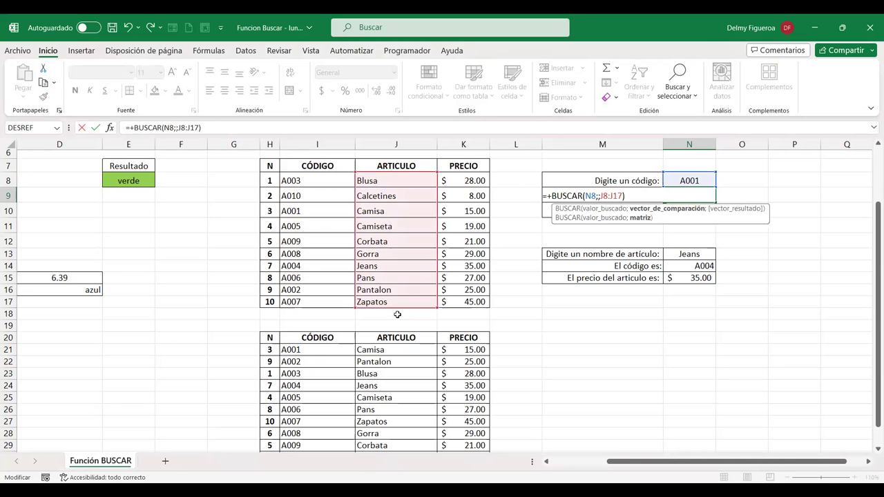
pyautogui.scroll(-1, 406, 343)
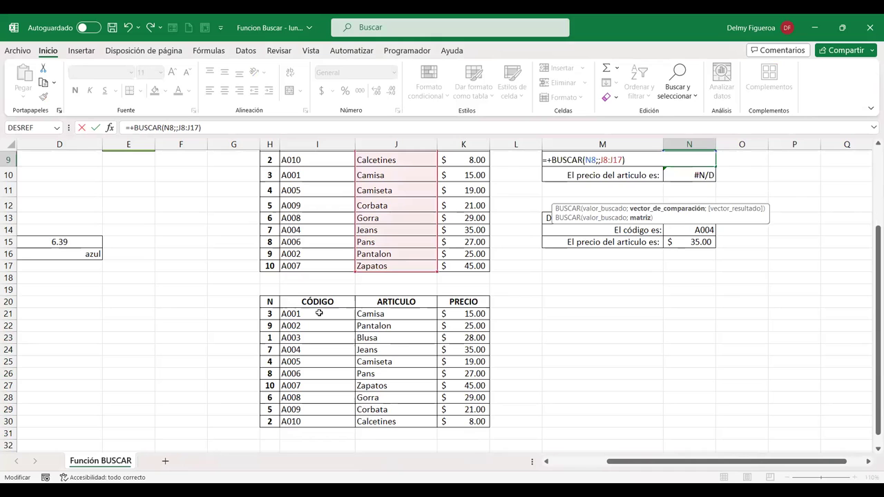
pyautogui.moveTo(319, 320); pyautogui.dragTo(332, 417)
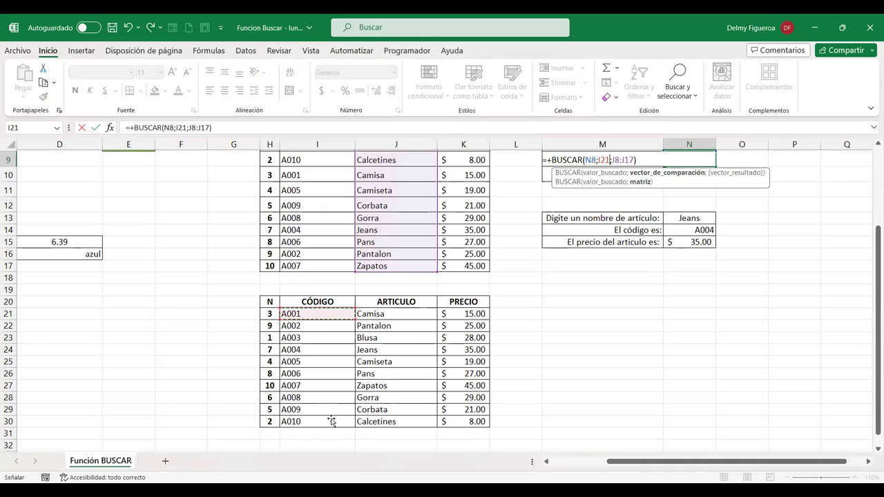
pyautogui.scroll(1, 416, 378)
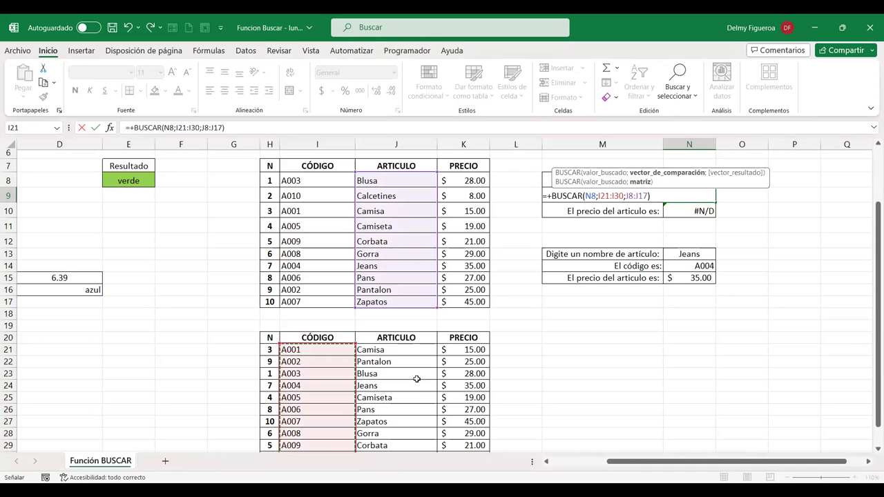
pyautogui.moveTo(626, 196); pyautogui.dragTo(650, 197)
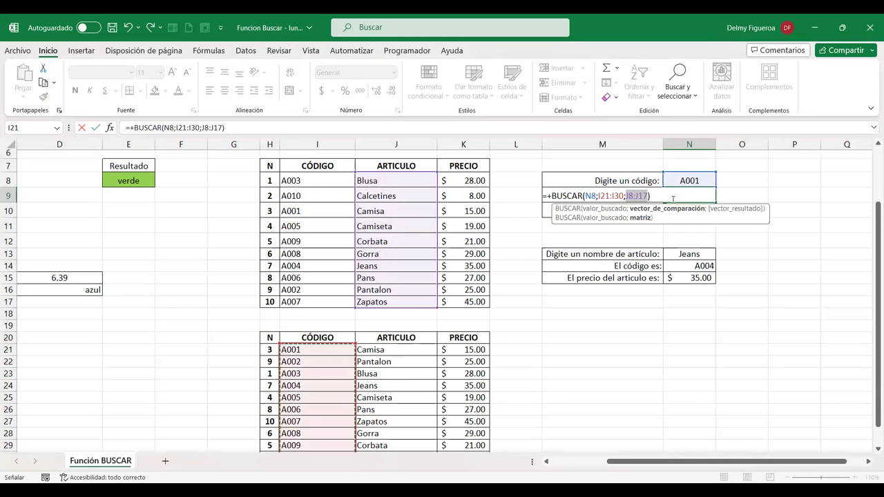
pyautogui.press('BackSpace')
pyautogui.scroll(-1, 414, 348)
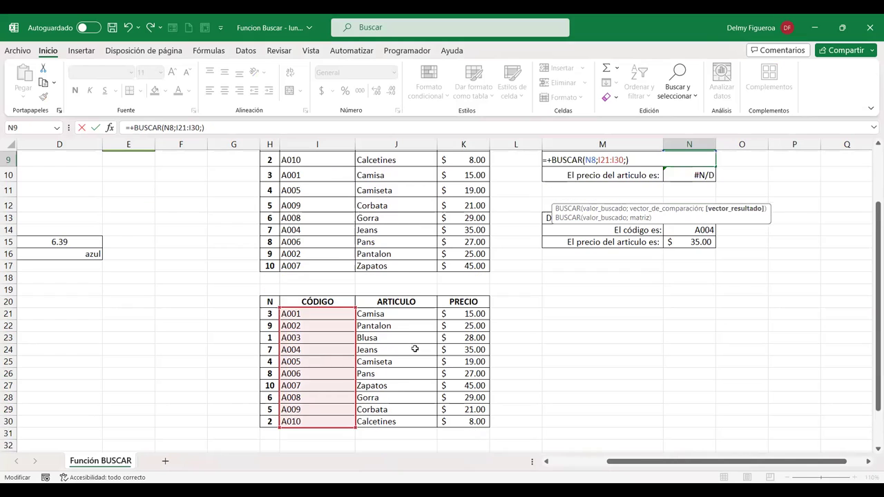
pyautogui.click(405, 315)
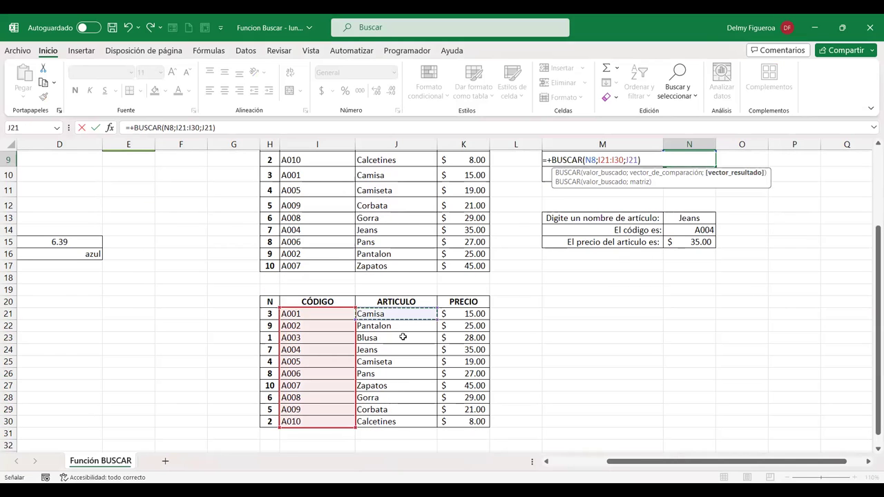
pyautogui.keyDown('shift'); pyautogui.click(408, 419); pyautogui.keyUp('shift')
pyautogui.press('Return')
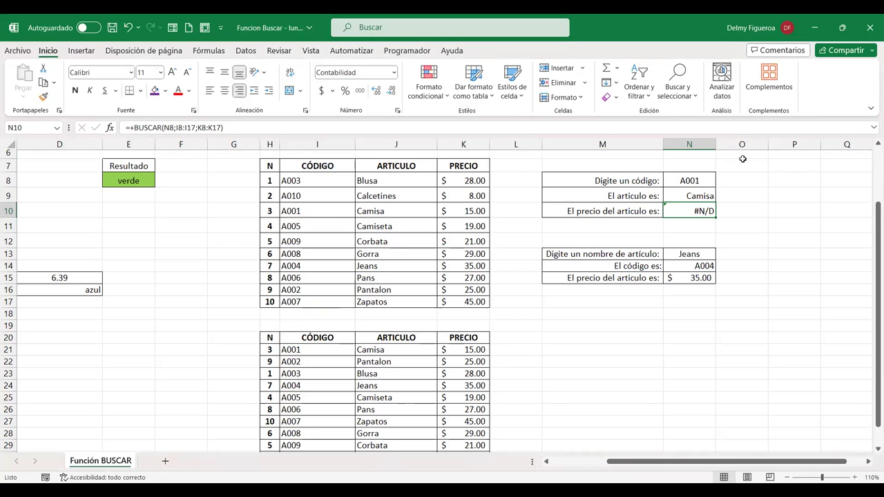
# Enter code A007 in N8 so the article shows Zapatos
pyautogui.click(695, 178)
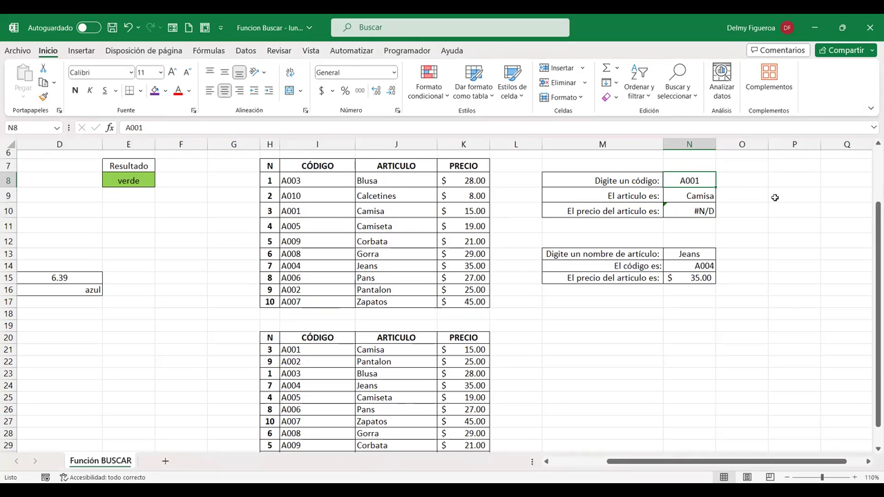
pyautogui.write('A007')
pyautogui.press('Return')
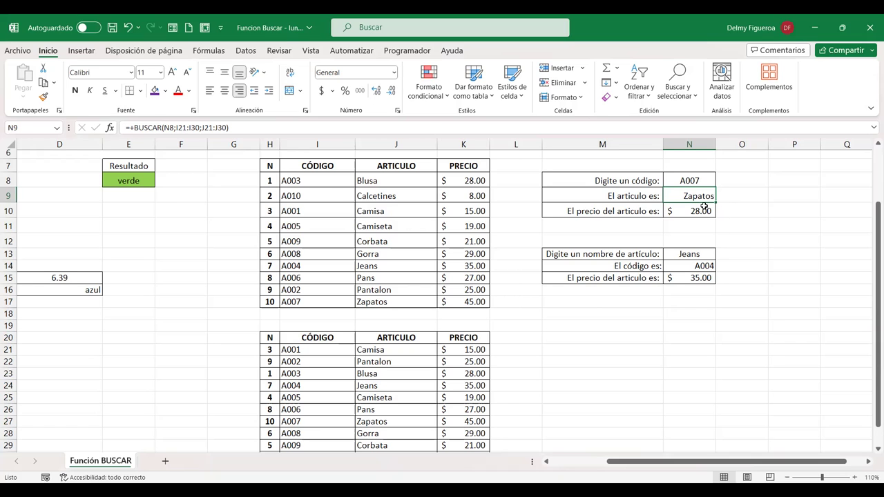
# Rewrite the N10 price formula as +BUSCAR(N8;I21:I30;K21:K30)
pyautogui.click(698, 211)
pyautogui.write('+')
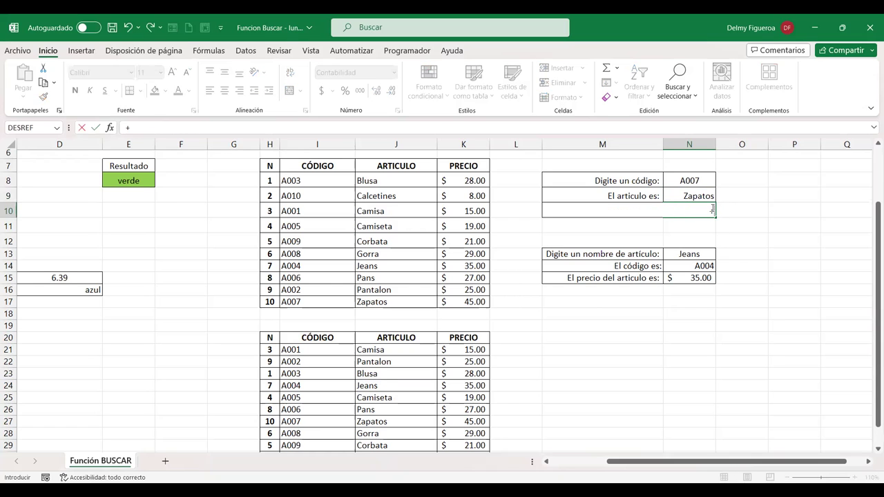
pyautogui.write('busc')
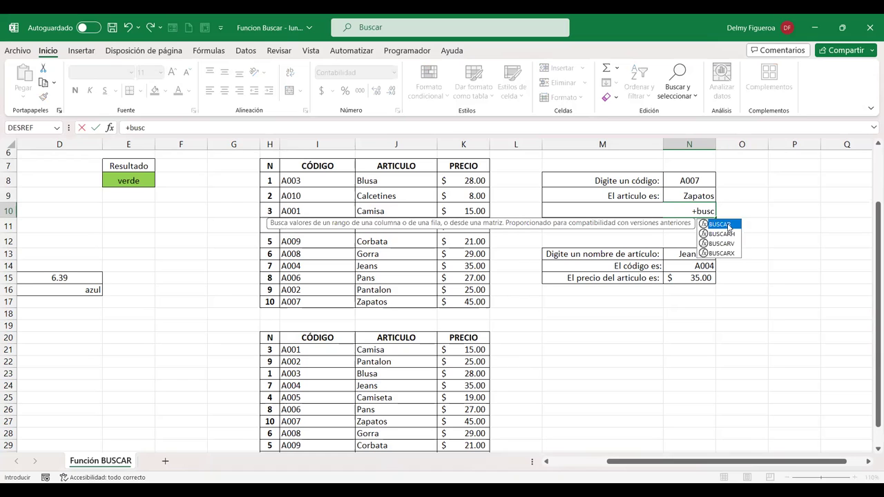
pyautogui.doubleClick(720, 224)
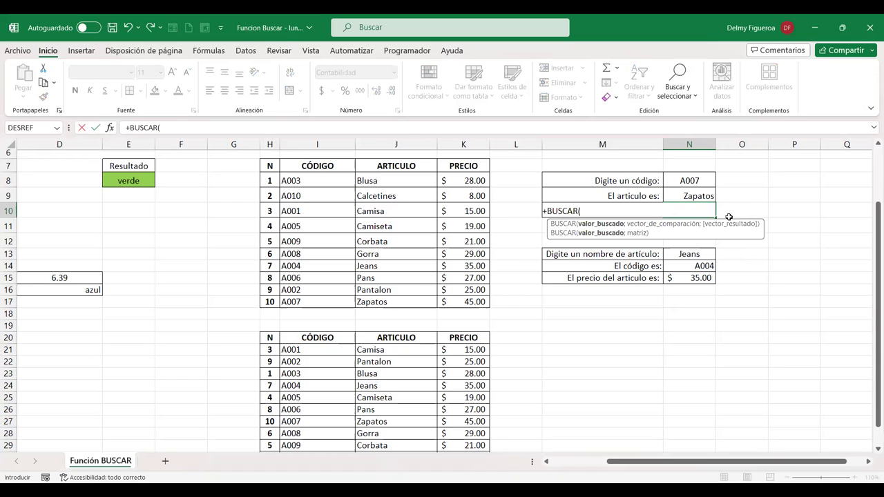
pyautogui.click(694, 177)
pyautogui.write(';')
pyautogui.scroll(-1, 398, 344)
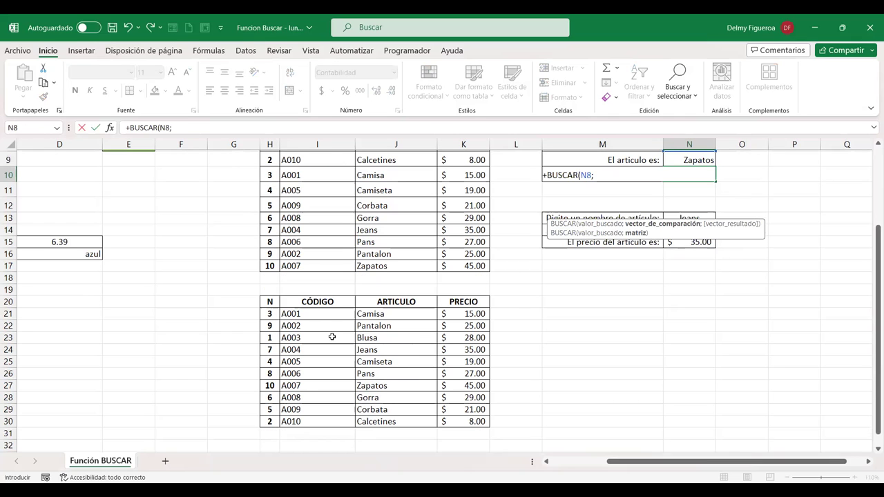
pyautogui.click(298, 317)
pyautogui.keyDown('shift'); pyautogui.click(311, 421); pyautogui.keyUp('shift')
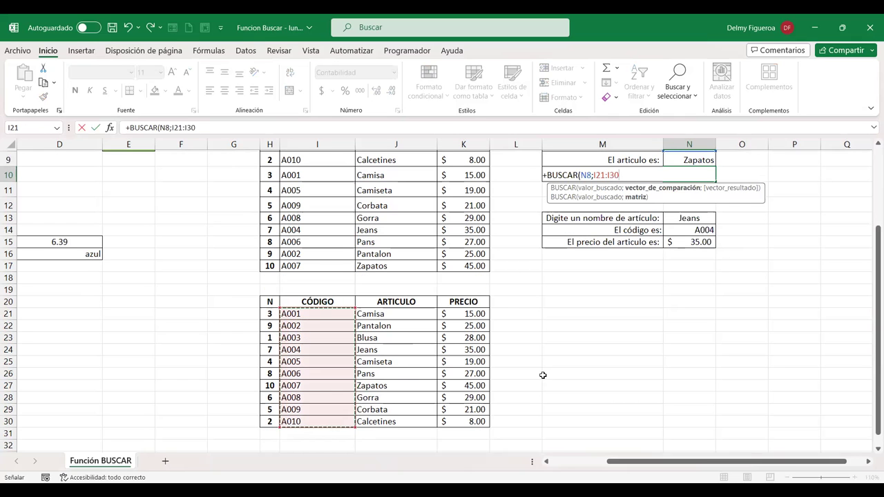
pyautogui.scroll(1, 542, 372)
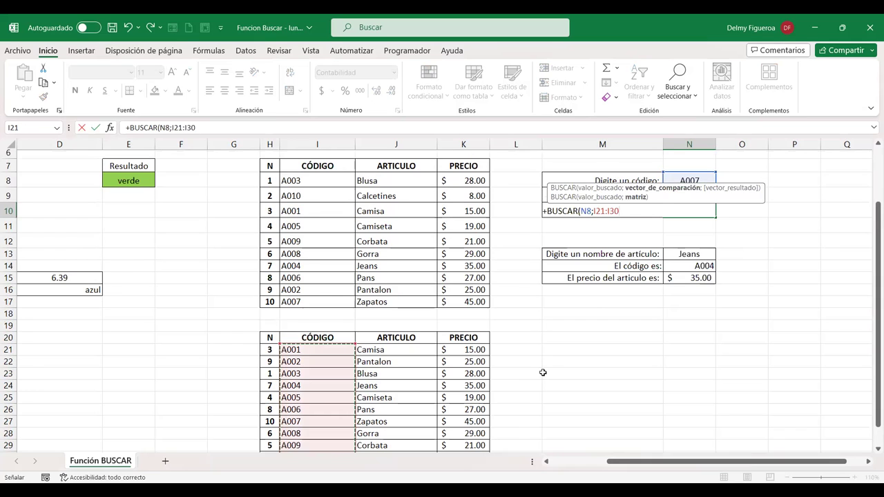
pyautogui.write(';')
pyautogui.scroll(-1, 543, 372)
pyautogui.click(470, 314)
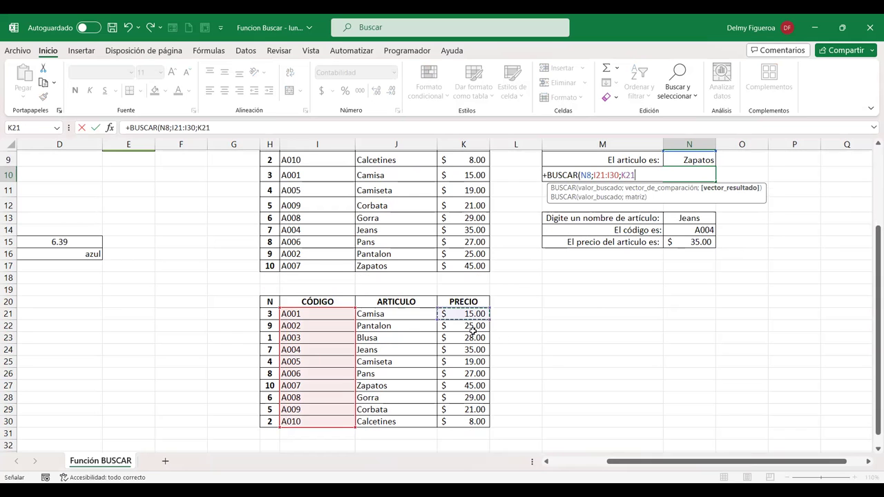
pyautogui.keyDown('shift'); pyautogui.click(478, 420); pyautogui.keyUp('shift')
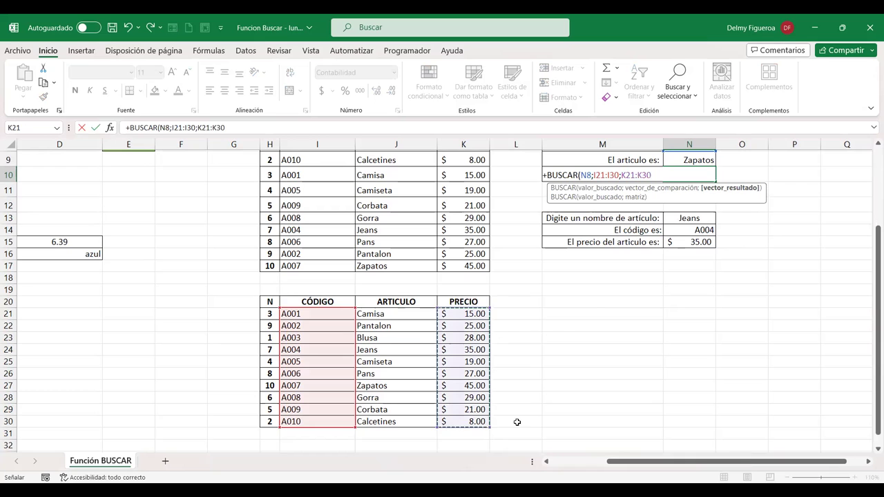
pyautogui.press('Return')
pyautogui.scroll(1, 546, 397)
# Enter code A008 in N8 to get Gorra at $29.00
pyautogui.click(703, 180)
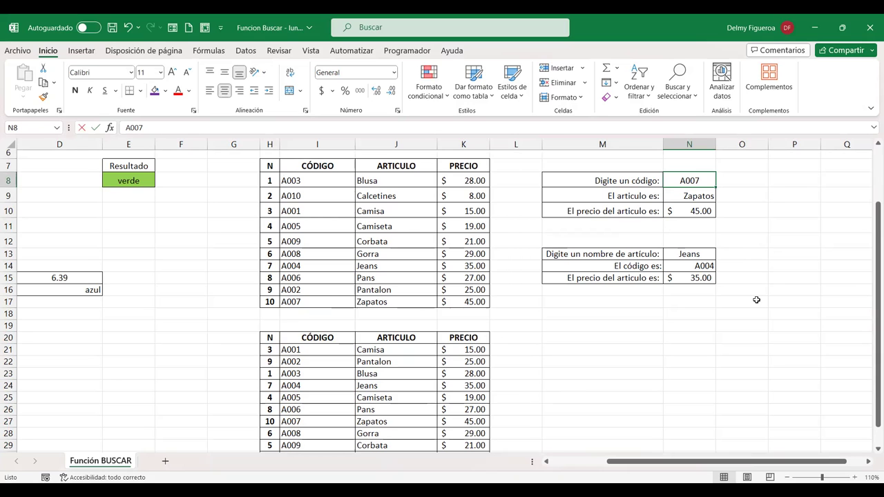
pyautogui.write('A008')
pyautogui.press('Return')
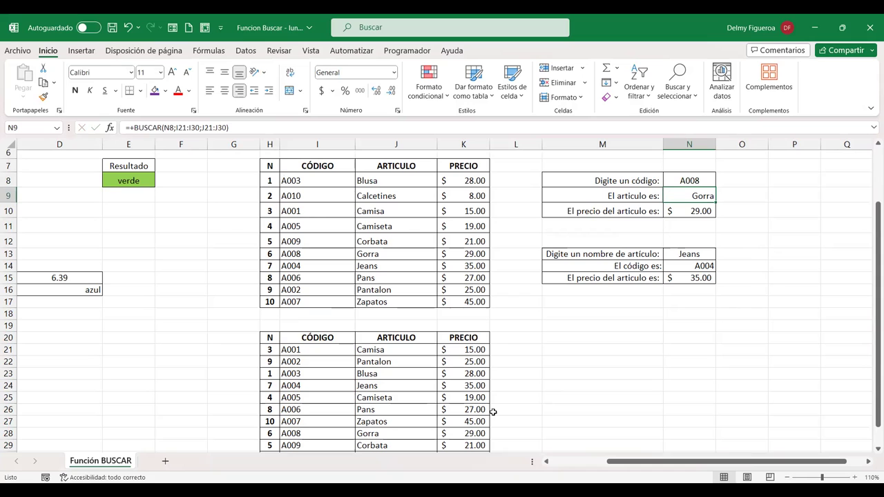
# Enter Gorra in N13 to look up its code and price
pyautogui.click(679, 257)
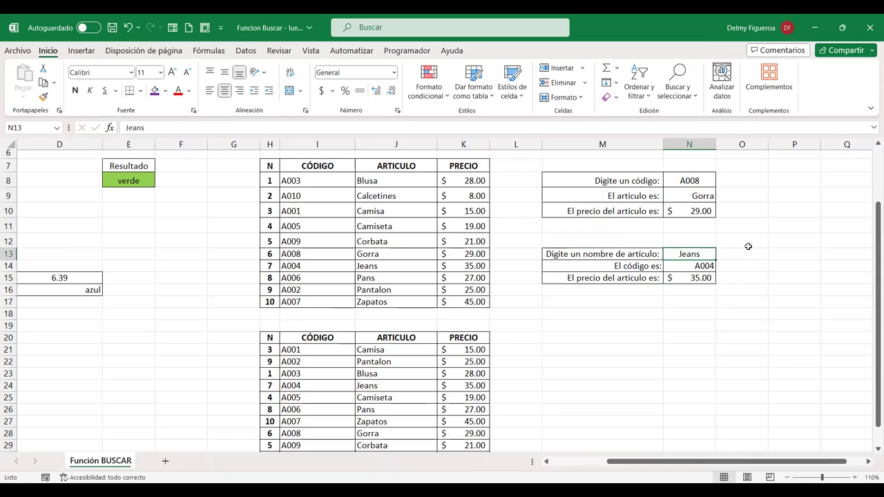
pyautogui.write('Gorra')
pyautogui.press('Return')
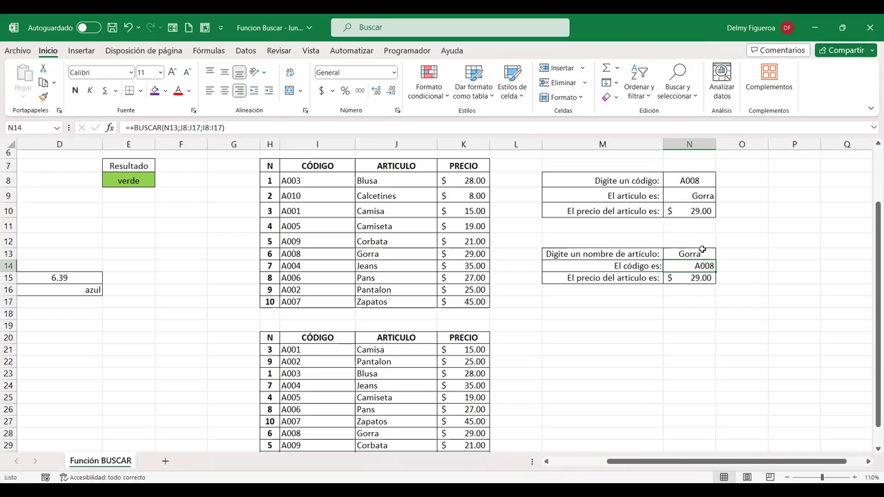
# Review the N9 and N13 formulas and check the price in K21
pyautogui.click(697, 195)
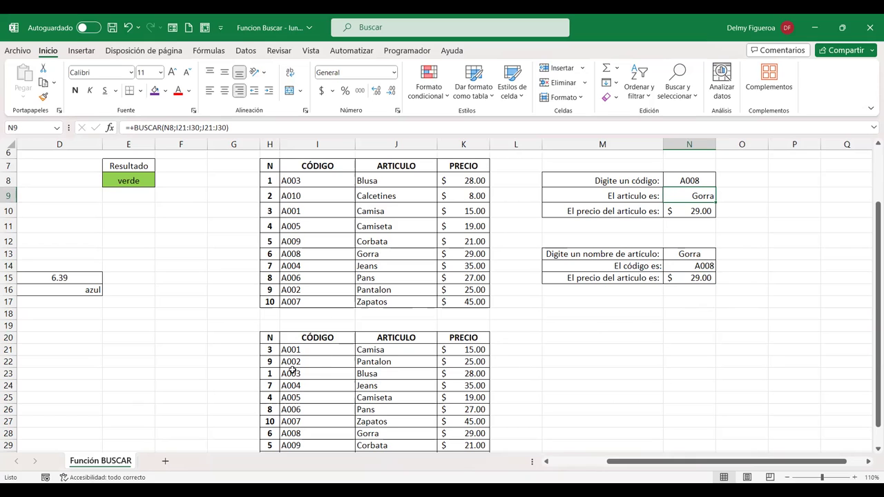
pyautogui.click(700, 255)
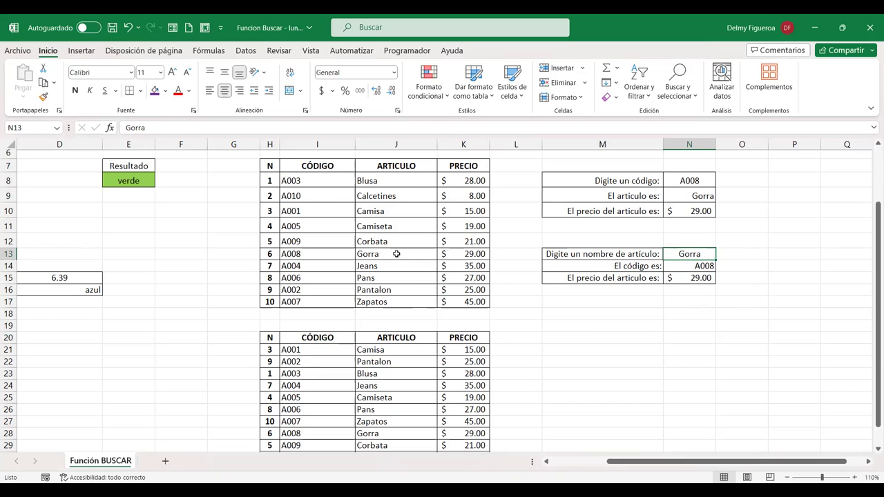
pyautogui.scroll(-2, 371, 292)
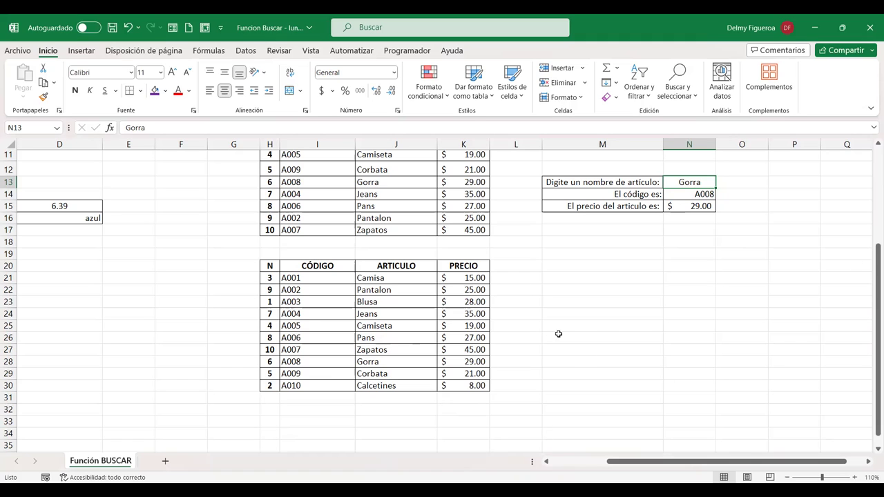
pyautogui.click(464, 279)
pyautogui.scroll(-1, 463, 324)
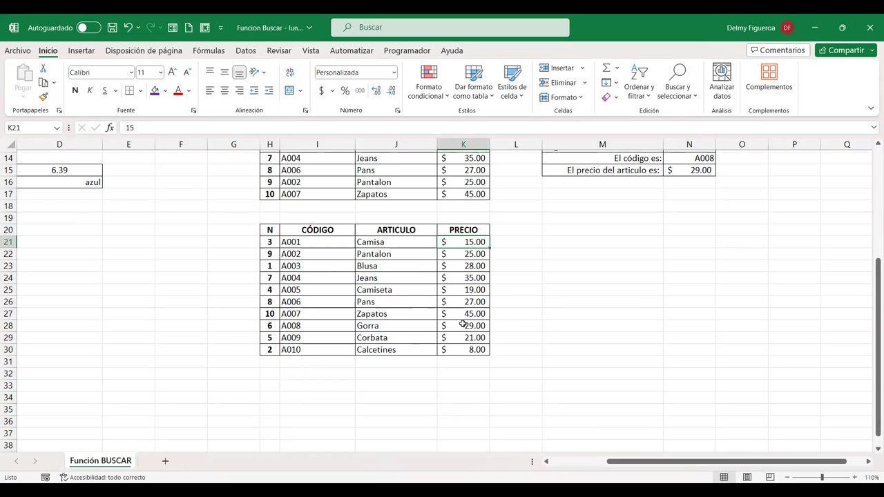
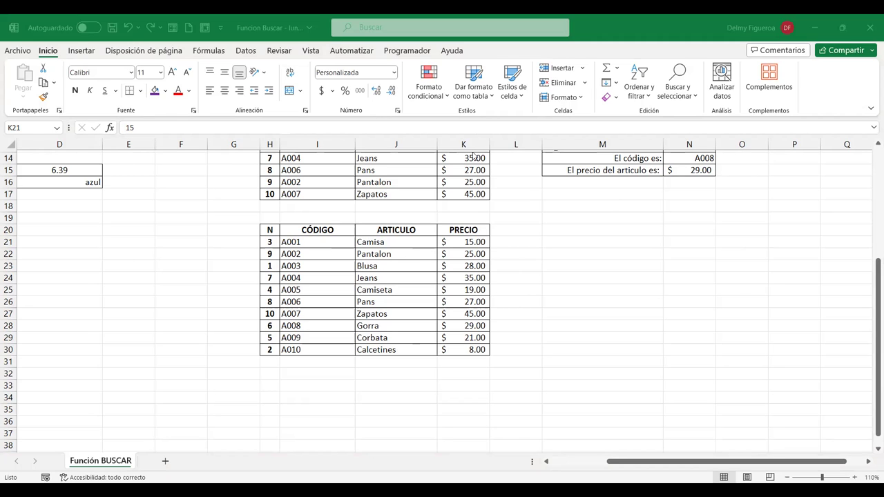
# Type the labels Inventario, Tallas and Colores into D32:D34
pyautogui.click(39, 371)
pyautogui.write('Inventario')
pyautogui.press('Return')
pyautogui.write('Tallas')
pyautogui.press('Return')
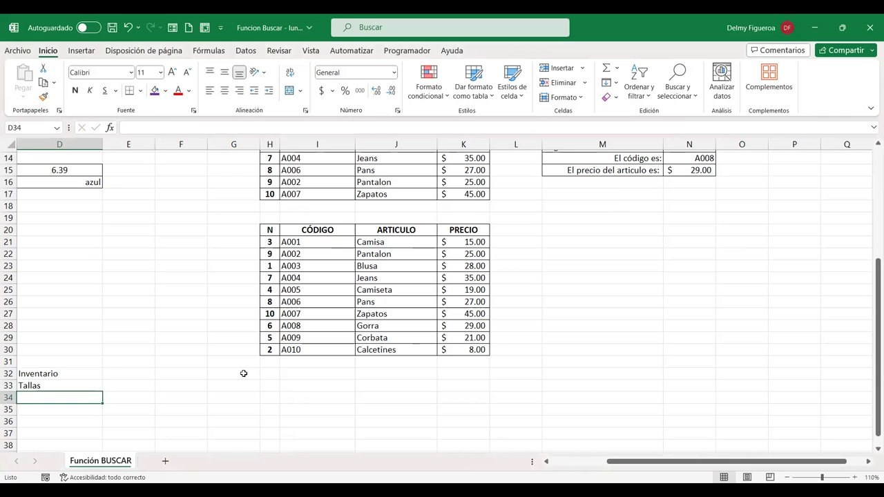
pyautogui.write('Colores')
pyautogui.press('Return')
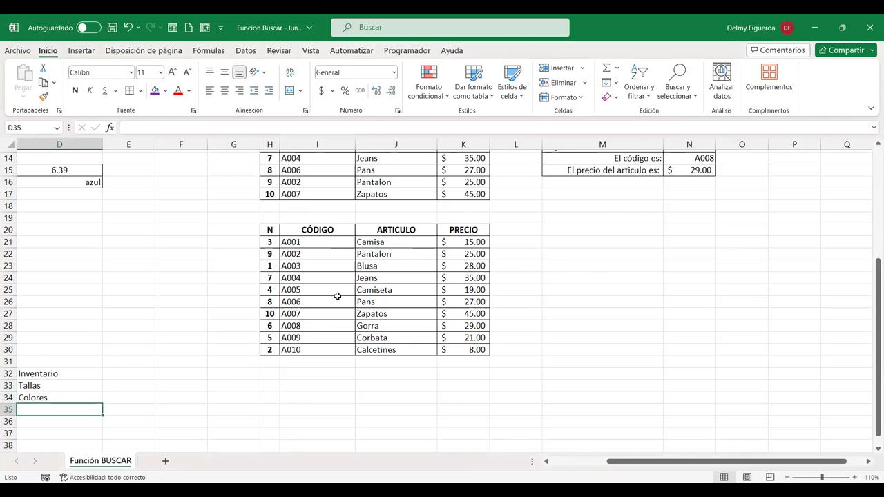
# Copy the product table H20:K30 and paste it into A1 of a new sheet, Hoja2
pyautogui.moveTo(271, 229)
pyautogui.mouseDown()
pyautogui.moveTo(464, 268)
pyautogui.moveTo(478, 350)
pyautogui.mouseUp()
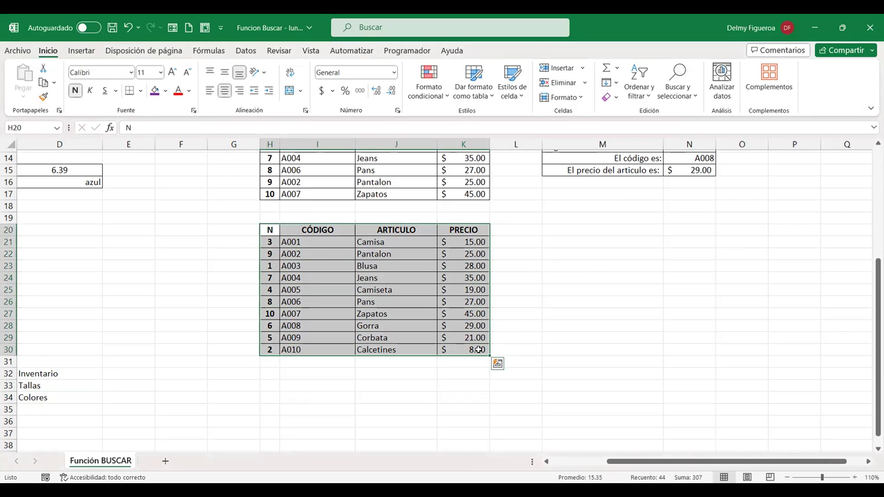
pyautogui.hotkey('ctrl', 'c')
pyautogui.click(166, 462)
pyautogui.hotkey('ctrl', 'v')
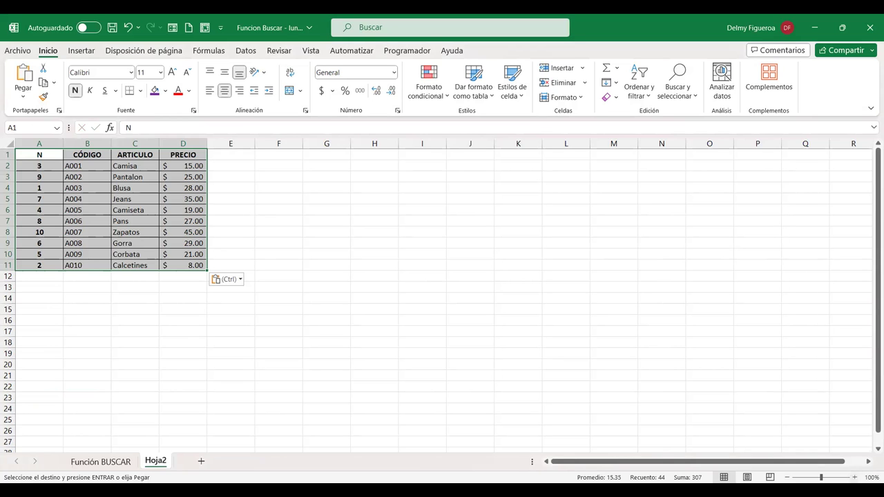
# Zoom Hoja2 to 120% and set all its text to font size 14
pyautogui.click(855, 477)
pyautogui.click(855, 477)
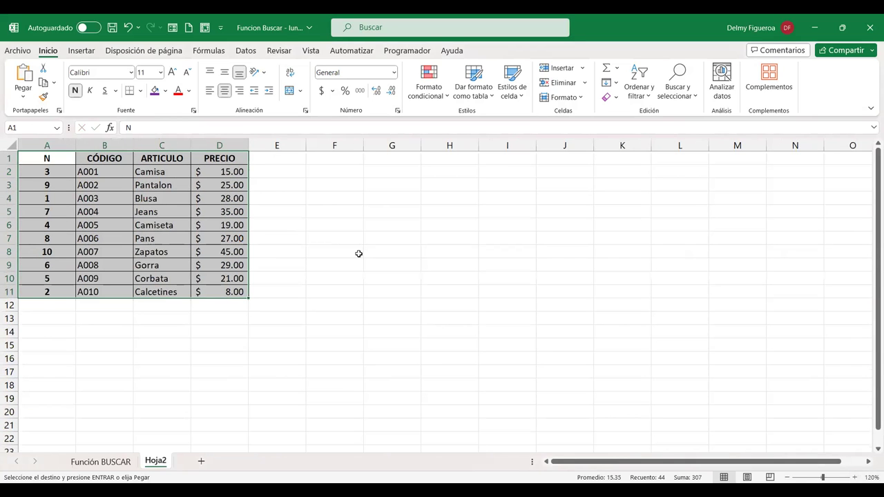
pyautogui.hotkey('ctrl', 'Home')
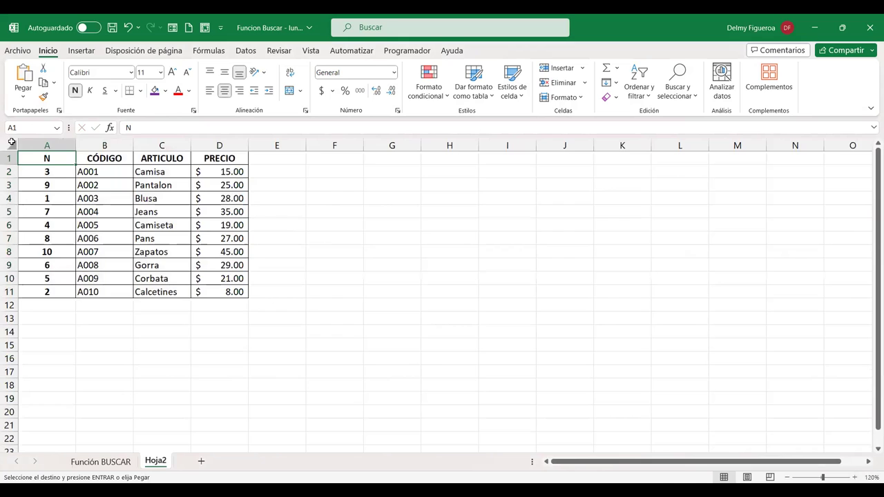
pyautogui.click(11, 142)
pyautogui.click(172, 72)
pyautogui.click(172, 71)
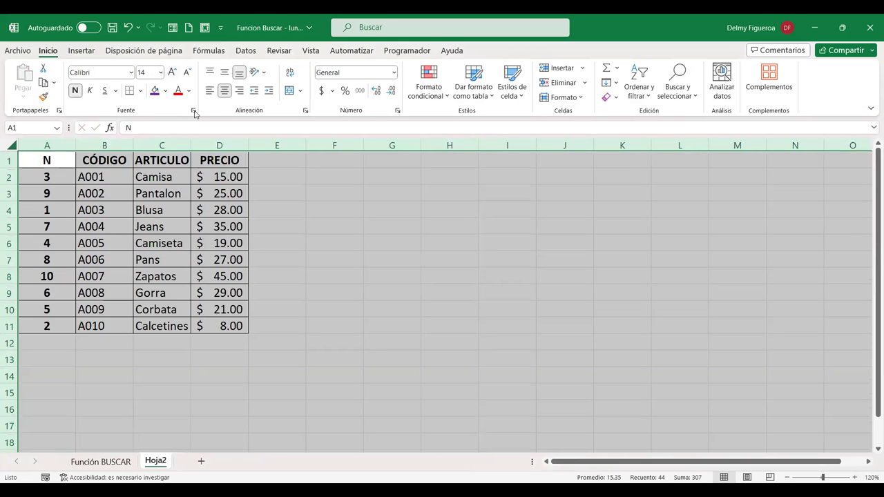
pyautogui.click(269, 174)
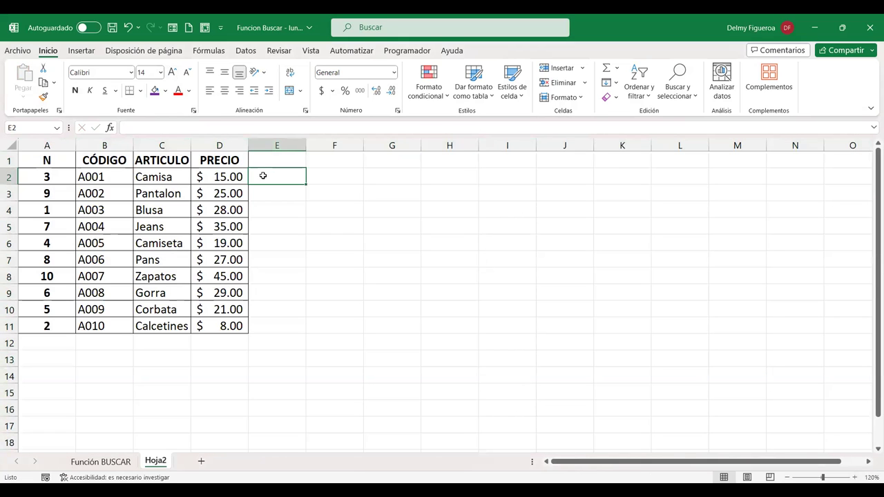
pyautogui.click(273, 156)
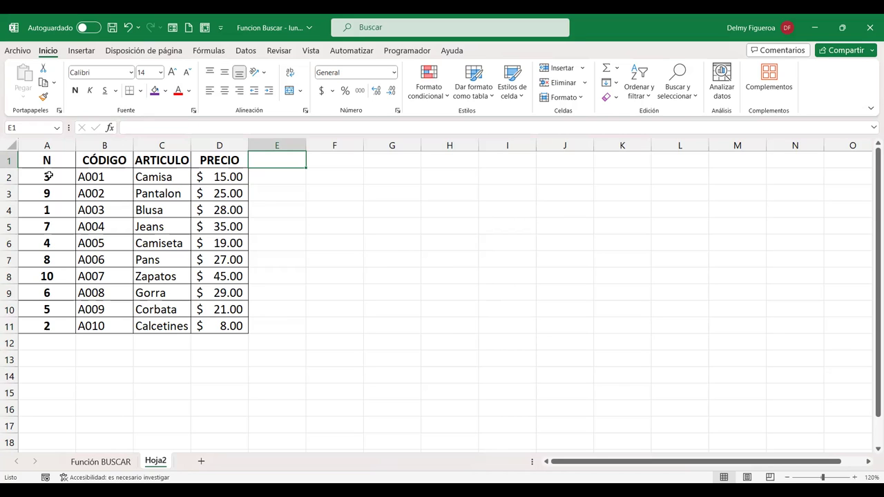
# Renumber the N column A2:A11 as a 1-to-10 series starting from 1 and 2
pyautogui.moveTo(48, 177); pyautogui.dragTo(47, 326)
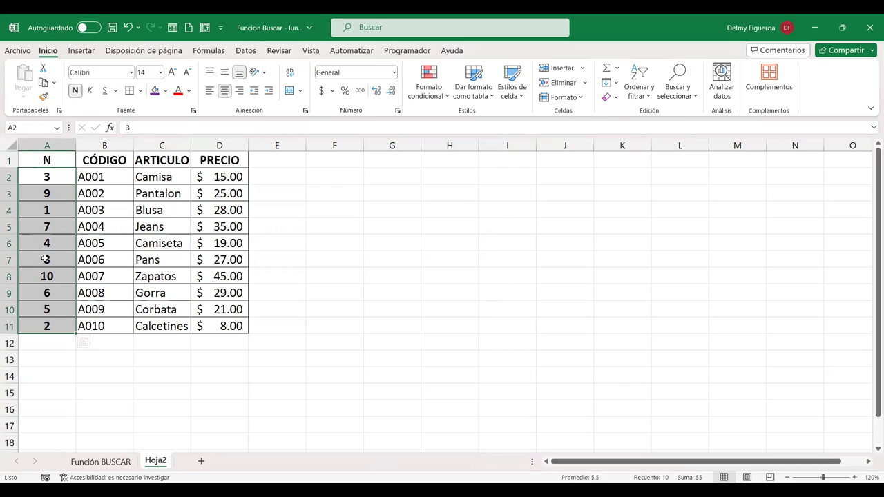
pyautogui.click(55, 174)
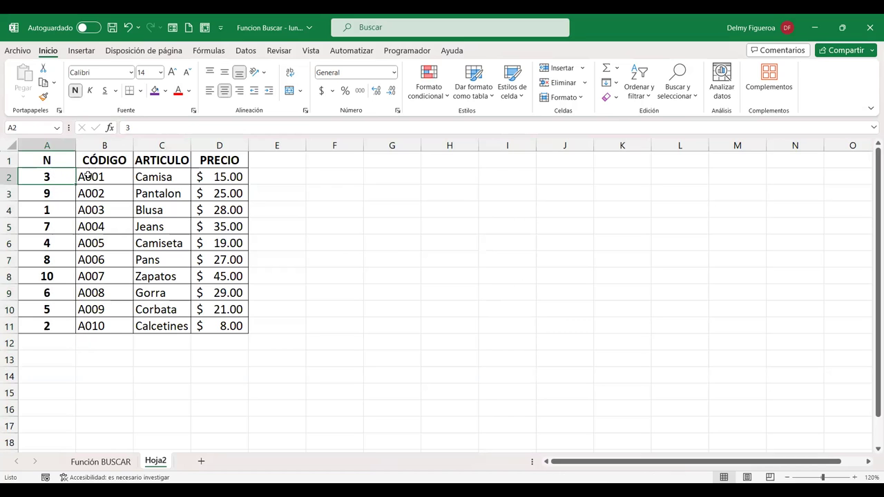
pyautogui.write('1')
pyautogui.press('Return')
pyautogui.write('2')
pyautogui.press('Return')
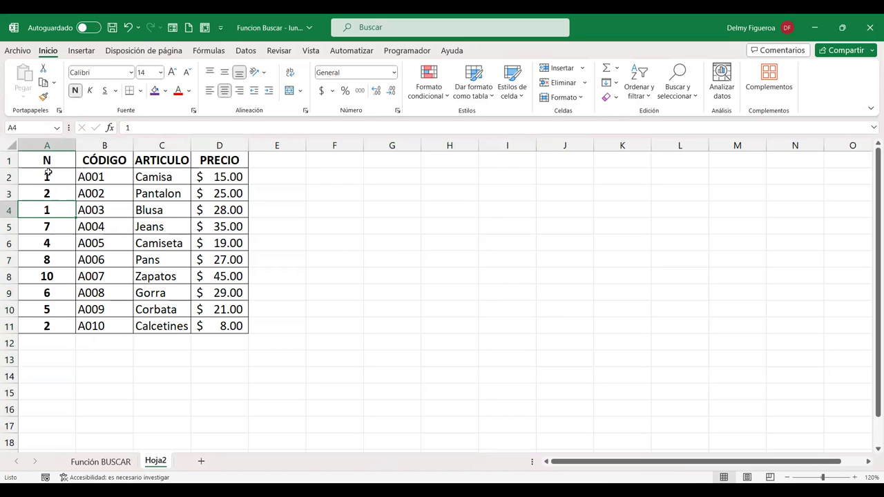
pyautogui.moveTo(48, 177); pyautogui.dragTo(48, 195)
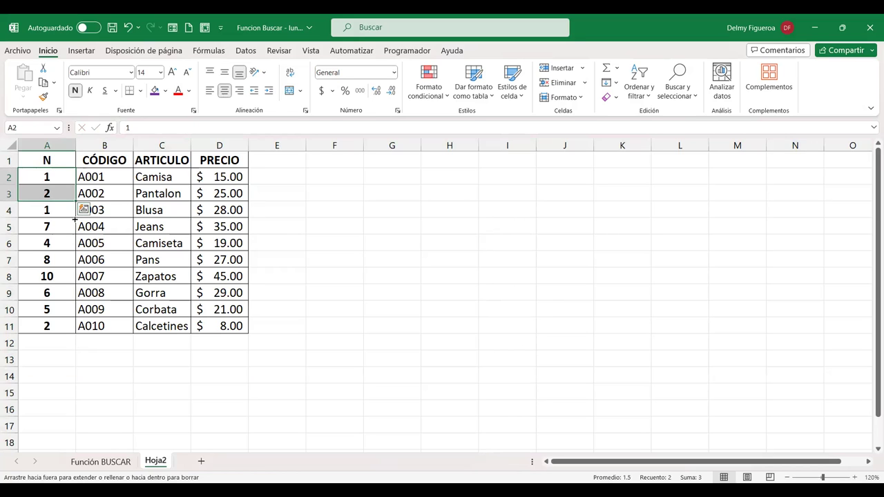
pyautogui.moveTo(77, 332); pyautogui.dragTo(78, 330)
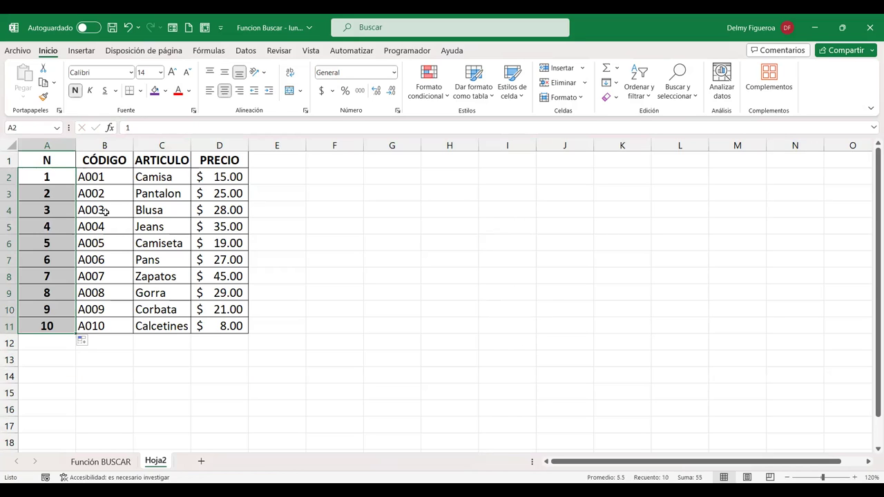
pyautogui.moveTo(102, 176); pyautogui.dragTo(229, 341)
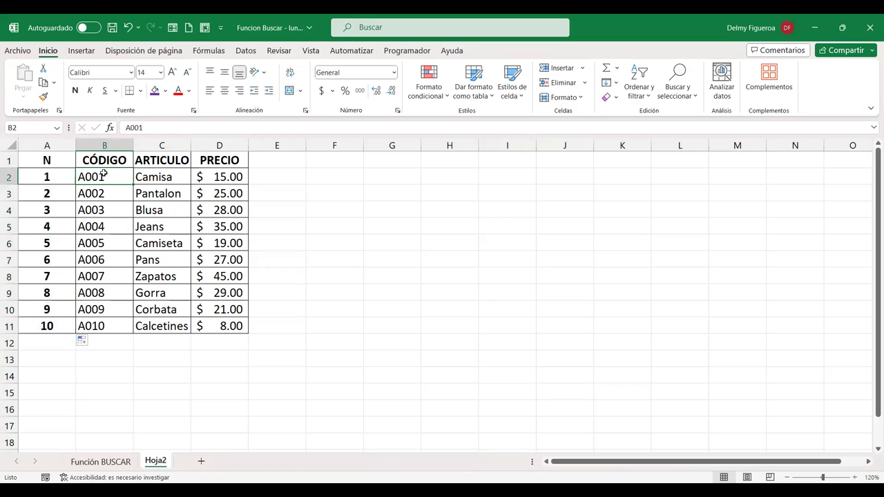
pyautogui.click(279, 159)
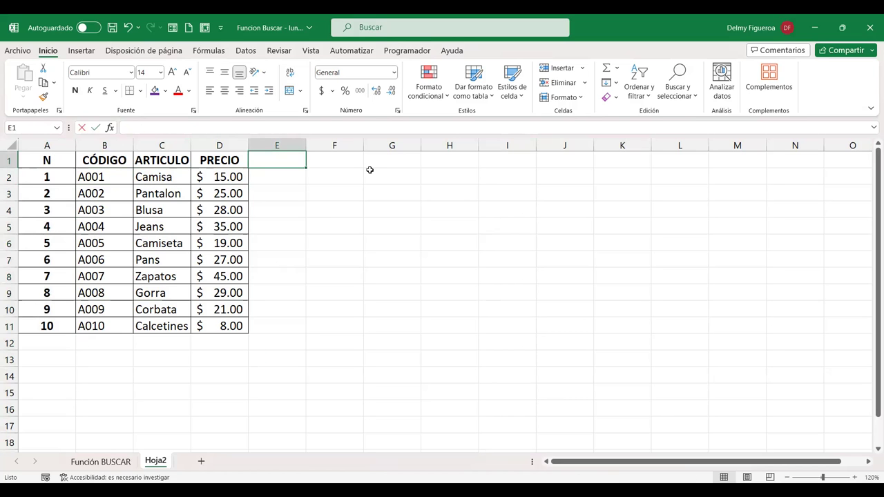
# Add an EXISTENCIAS header in E1 with the PRECIO header's formatting and autofit column E
pyautogui.write('Existe')
pyautogui.press('BackSpace')
pyautogui.press('BackSpace')
pyautogui.press('BackSpace')
pyautogui.press('BackSpace')
pyautogui.press('BackSpace')
pyautogui.press('Left')
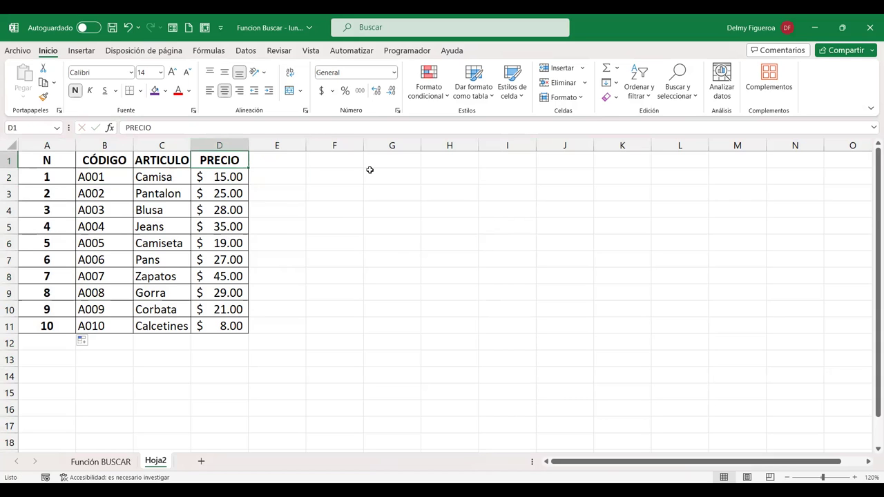
pyautogui.hotkey('ctrl', 'c')
pyautogui.press('Right')
pyautogui.press('Return')
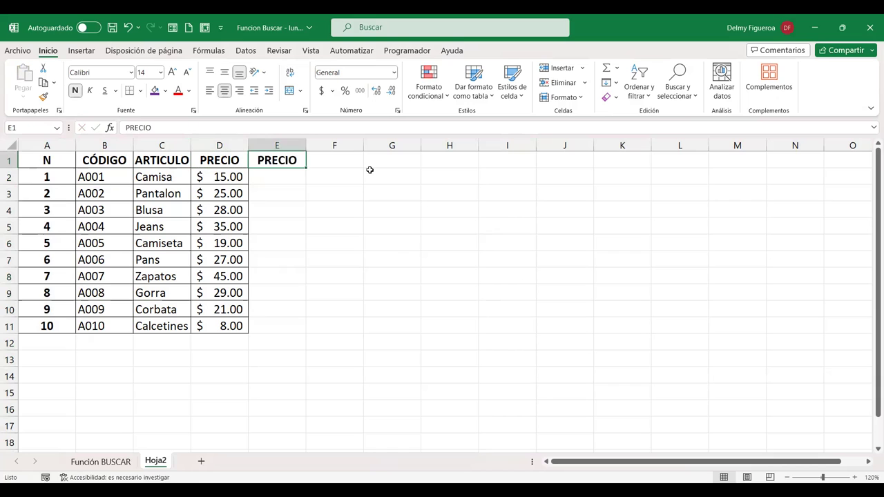
pyautogui.write('EXIS')
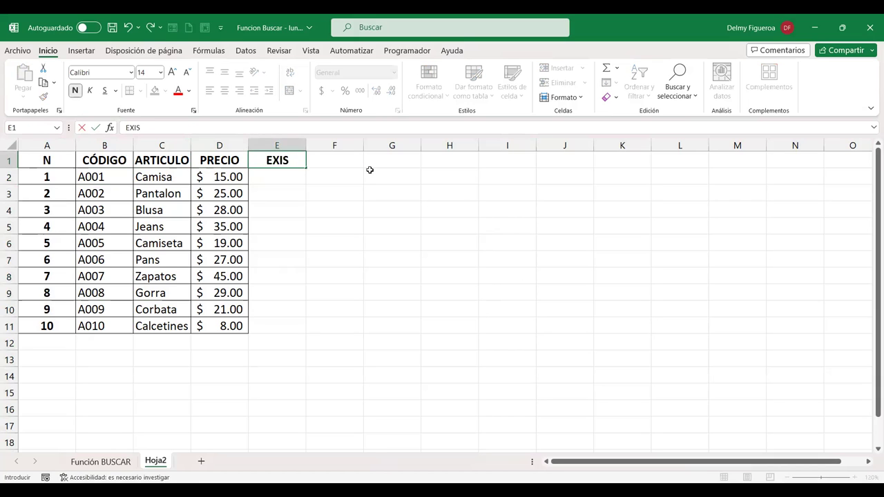
pyautogui.write('TENCIAS')
pyautogui.hotkey('ctrl', 'Return')
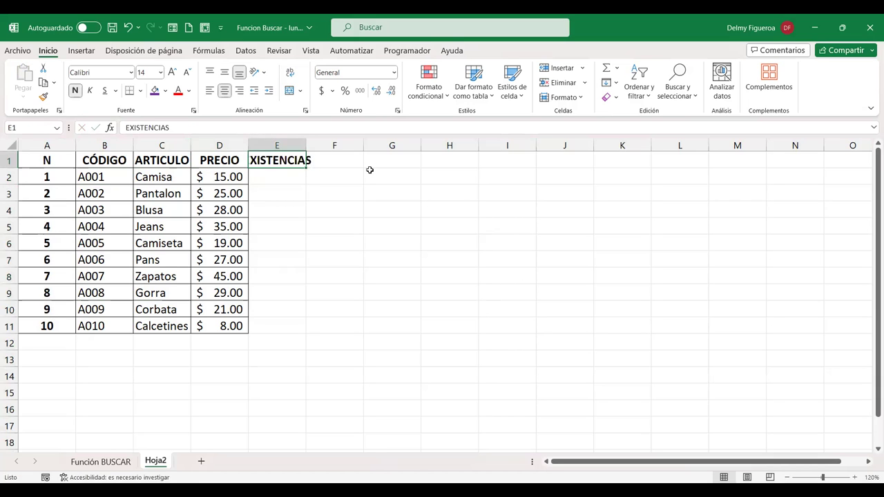
pyautogui.doubleClick(308, 145)
# Copy the header format into F1:G1 and retitle F1 as TALLAS
pyautogui.hotkey('ctrl', 'c')
pyautogui.press('Right')
pyautogui.hotkey('shift', 'Right')
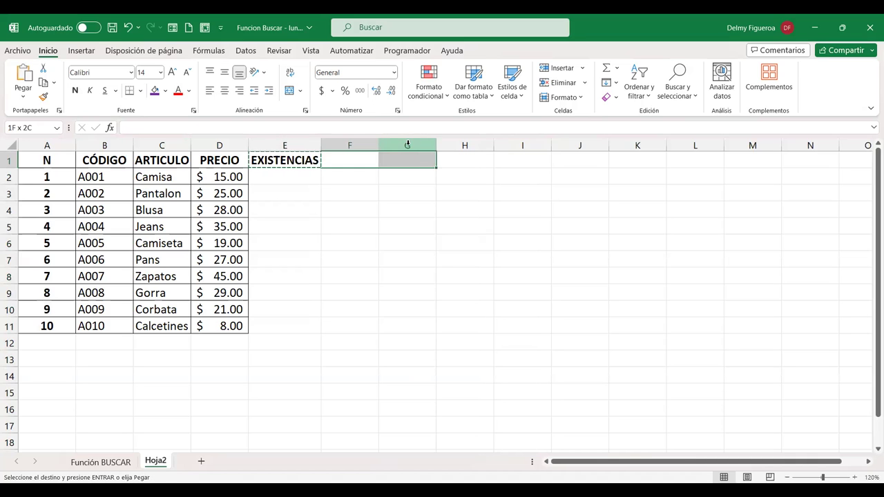
pyautogui.press('Return')
pyautogui.press('Left')
pyautogui.press('Right')
pyautogui.write('TALLA')
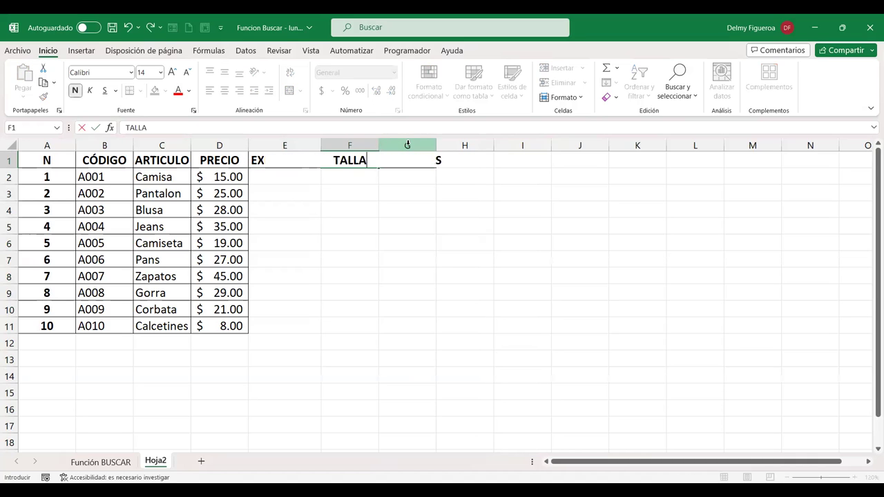
pyautogui.write('S')
pyautogui.press('Return')
pyautogui.write('}')
pyautogui.press('Escape')
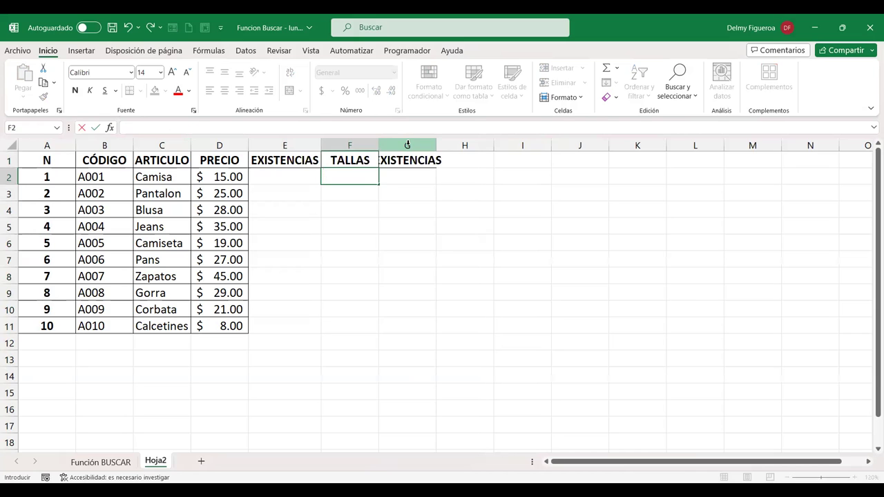
# Title G1 as COLORES and return to the Función BUSCAR sheet
pyautogui.press('Up')
pyautogui.press('Right')
pyautogui.write('COLORES')
pyautogui.press('Return')
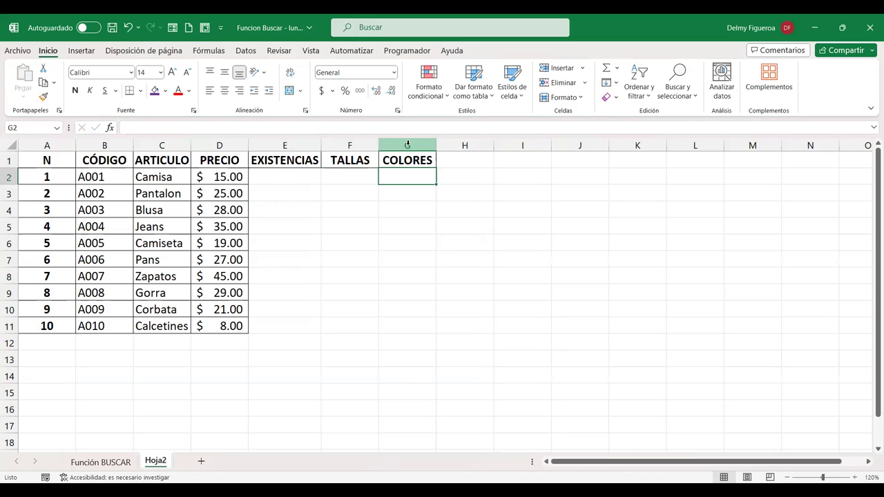
pyautogui.click(281, 174)
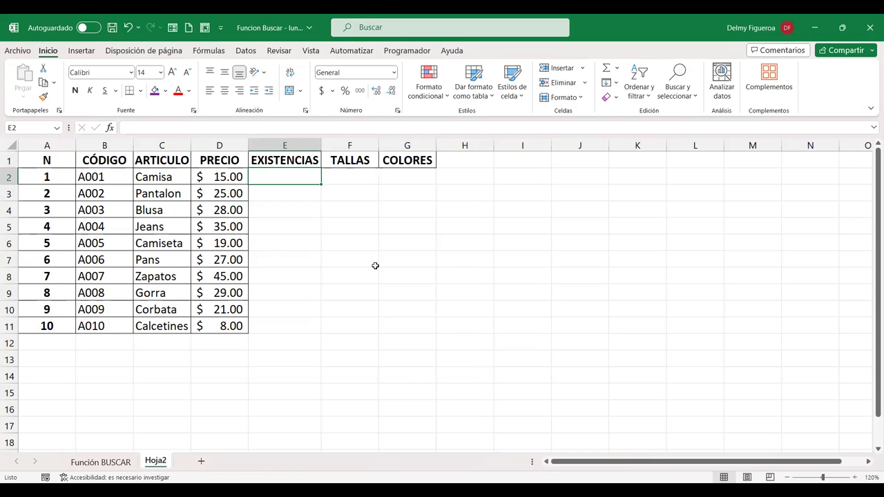
pyautogui.click(87, 461)
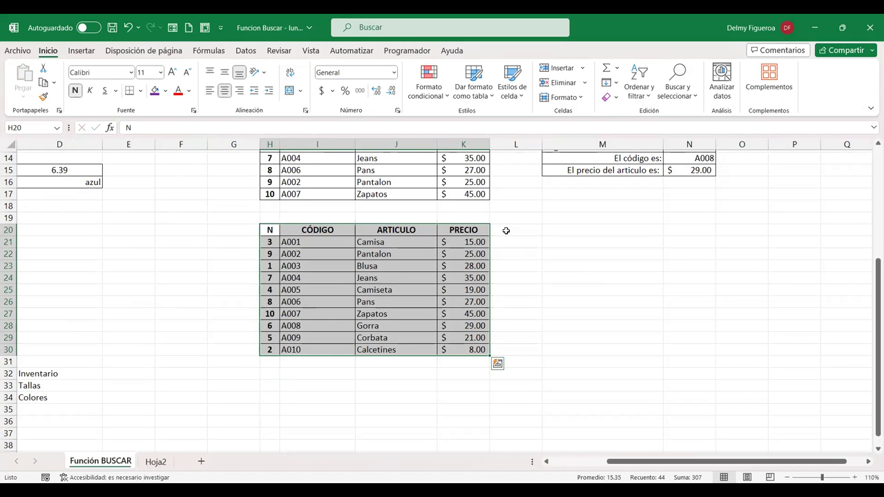
# Add a wrapped INVENTARIO INICIAL header in L20
pyautogui.click(506, 231)
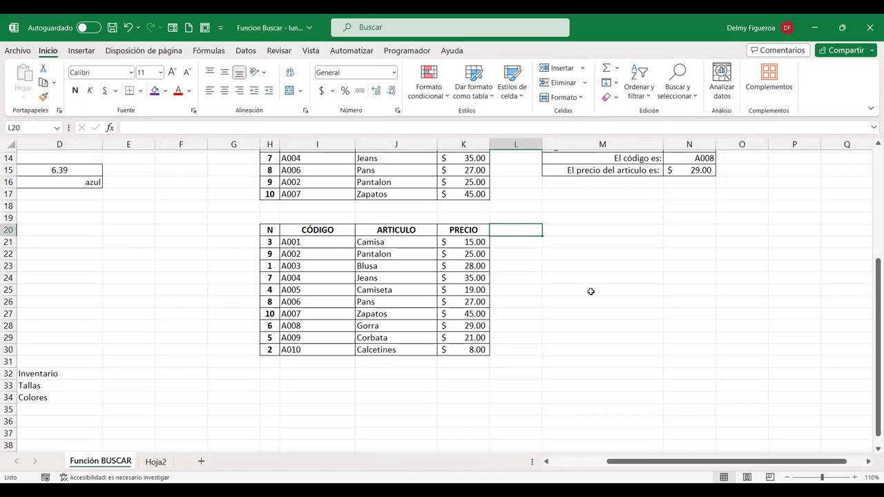
pyautogui.write('INV')
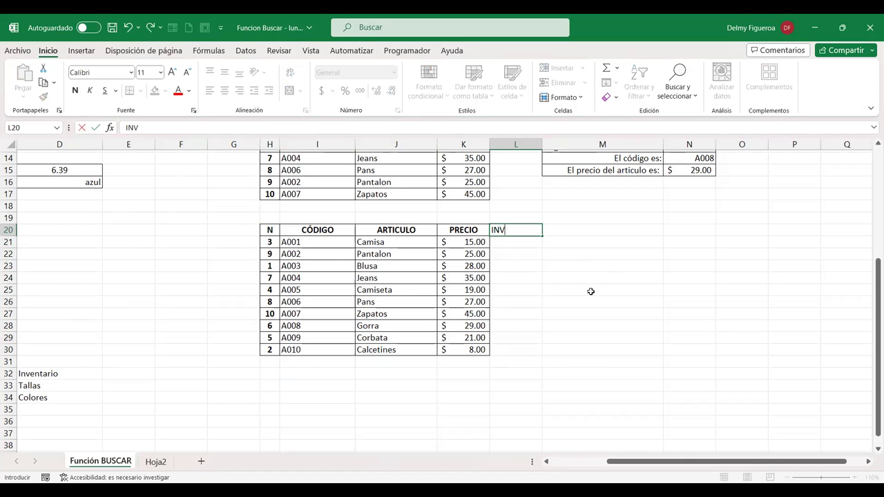
pyautogui.press('Left')
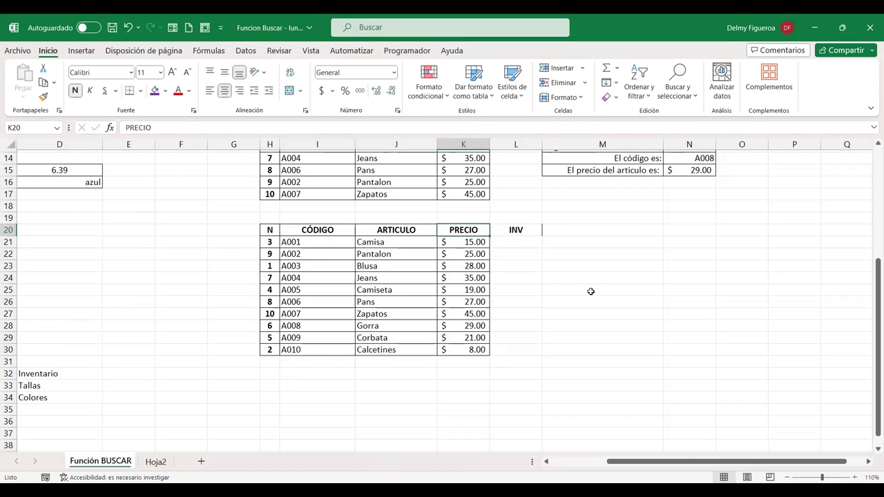
pyautogui.press('Right')
pyautogui.write('INVEN')
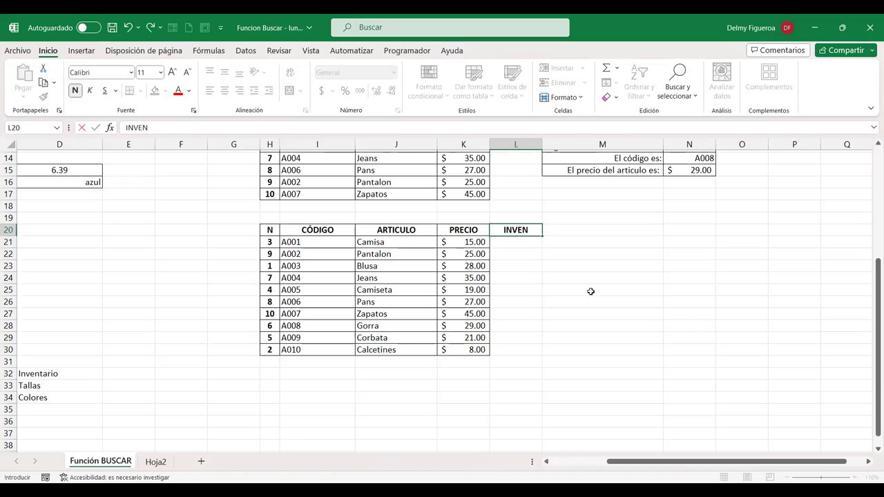
pyautogui.write('TARIO INICIAL')
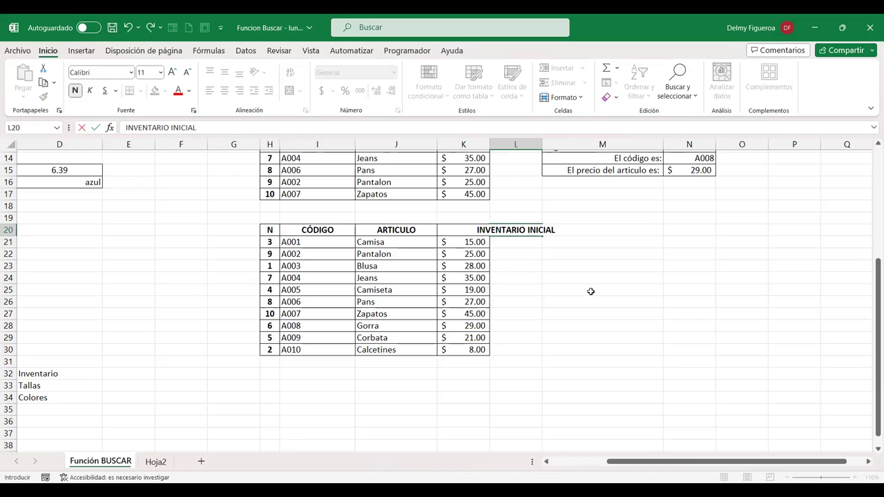
pyautogui.press('Return')
pyautogui.click(530, 230)
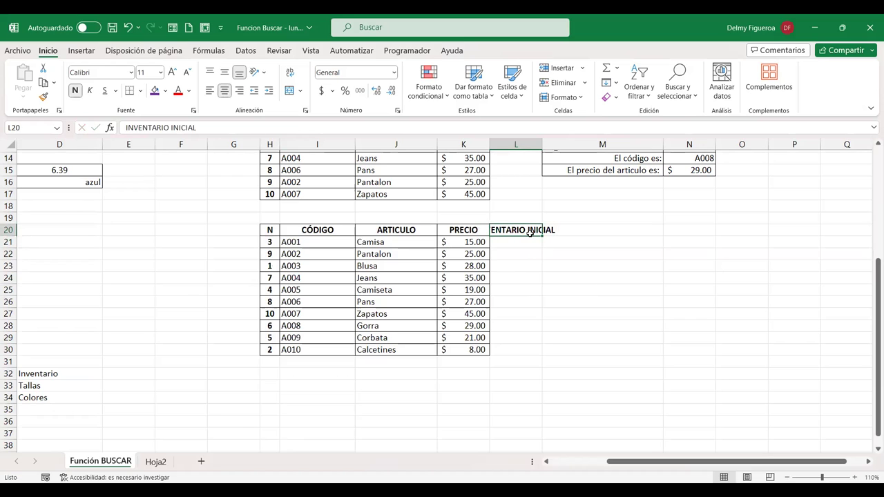
pyautogui.click(288, 74)
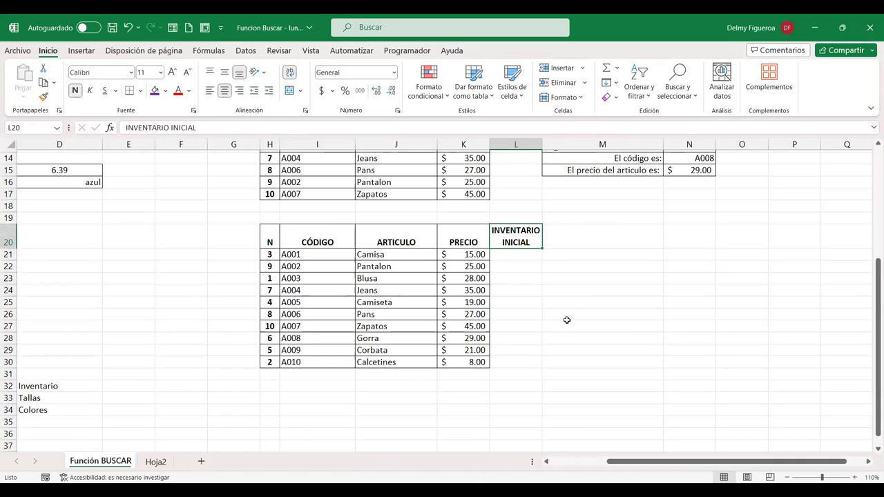
# Enter stock values 20, 10, 15, 20, 50, 30, 60, 70, 25, 10 under the header
pyautogui.click(506, 253)
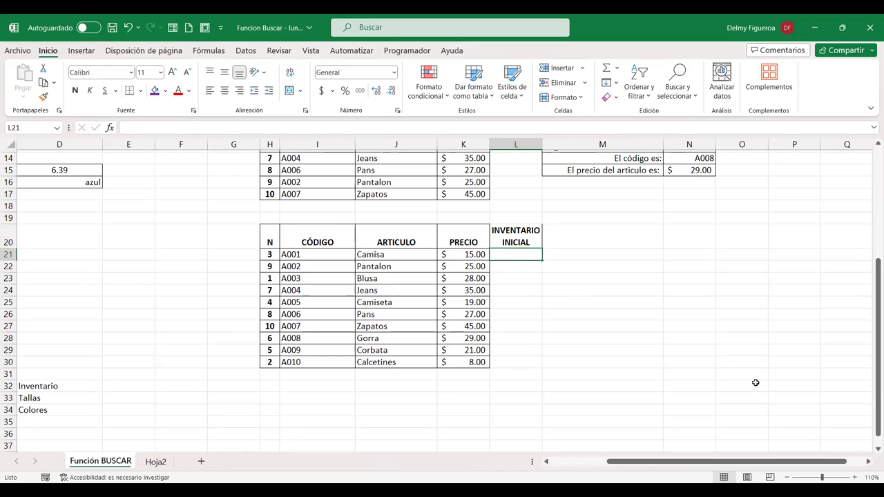
pyautogui.write('20')
pyautogui.press('Return')
pyautogui.write('10')
pyautogui.press('Return')
pyautogui.write('15')
pyautogui.press('Return')
pyautogui.write('20 50')
pyautogui.press('Return')
pyautogui.write('30')
pyautogui.press('Return')
pyautogui.write('60')
pyautogui.press('Return')
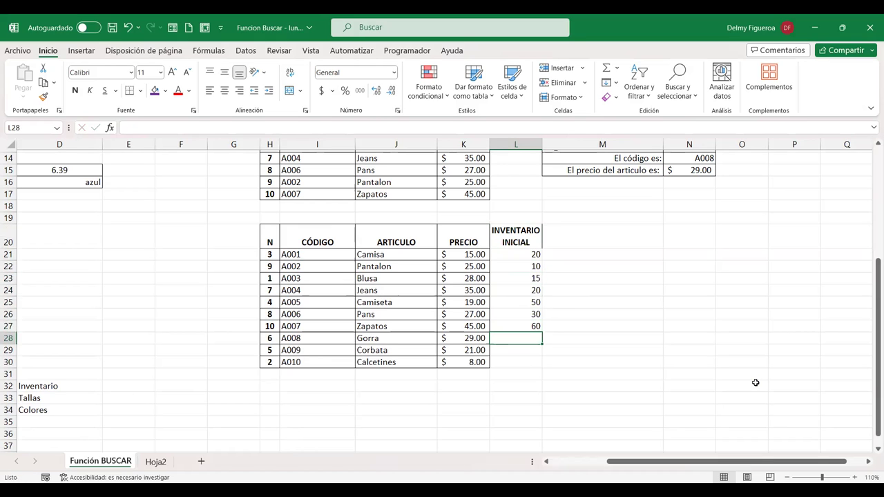
pyautogui.write('70')
pyautogui.press('Return')
pyautogui.write('25')
pyautogui.press('Return')
pyautogui.write('10')
pyautogui.press('Return')
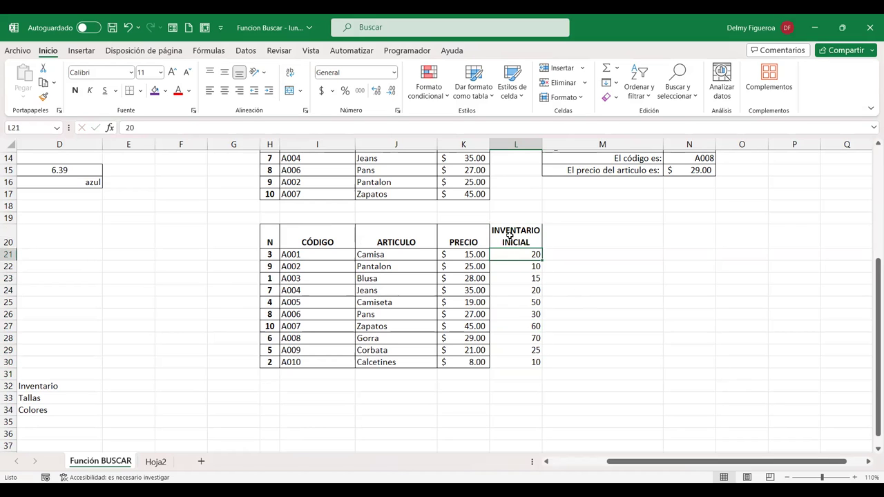
# Centre the INVENTARIO INICIAL column L20:L30 and go to Hoja2
pyautogui.moveTo(513, 236); pyautogui.dragTo(510, 364)
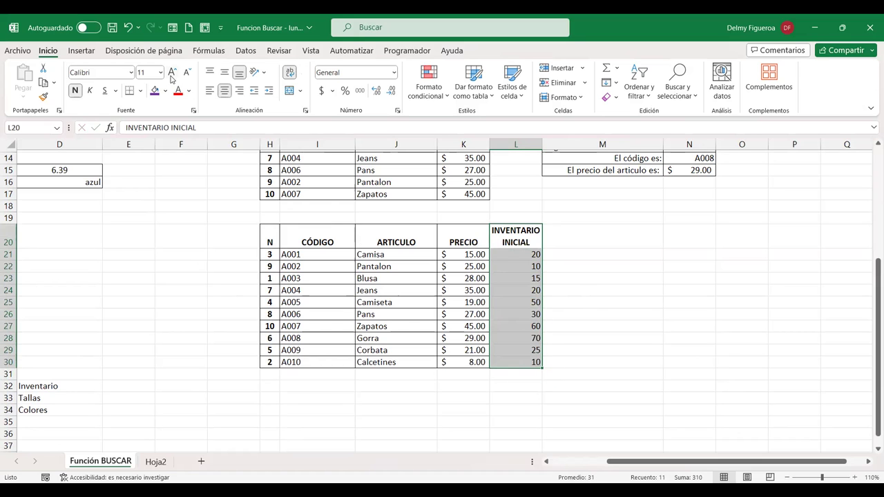
pyautogui.click(224, 91)
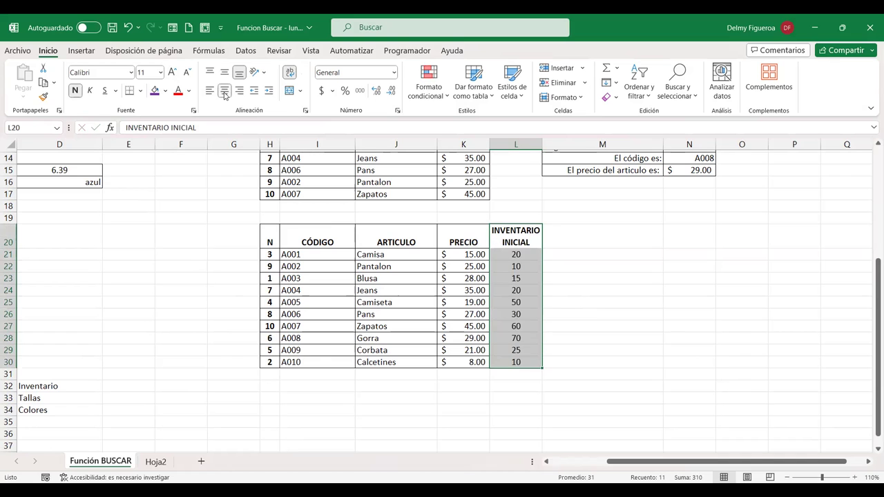
pyautogui.press('Down')
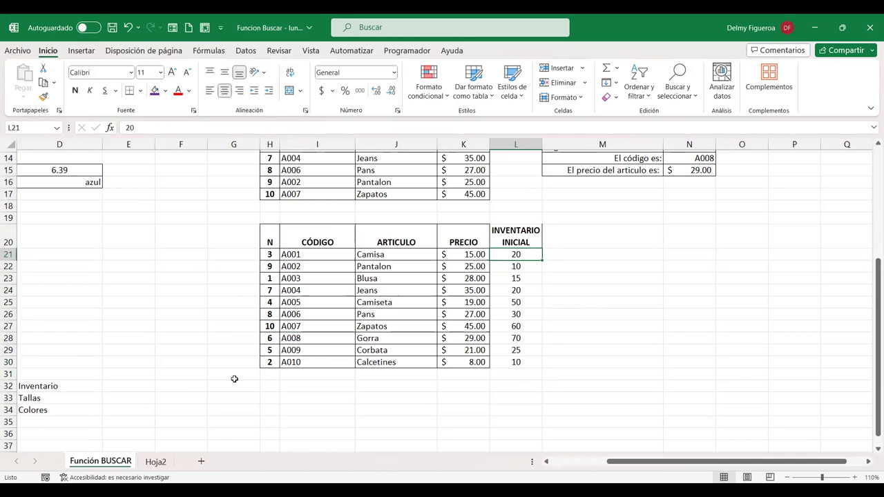
pyautogui.click(155, 462)
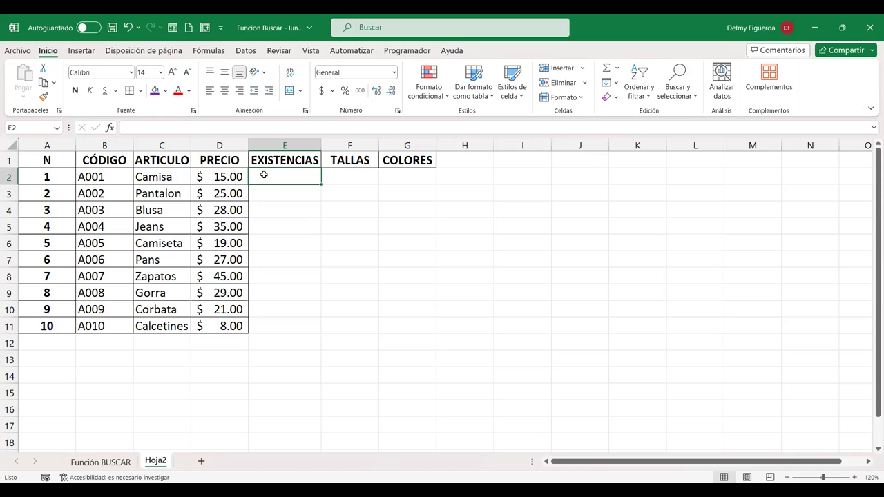
# Insert a blank column before TALLAS and title it CANTIDAD in F1
pyautogui.click(296, 140)
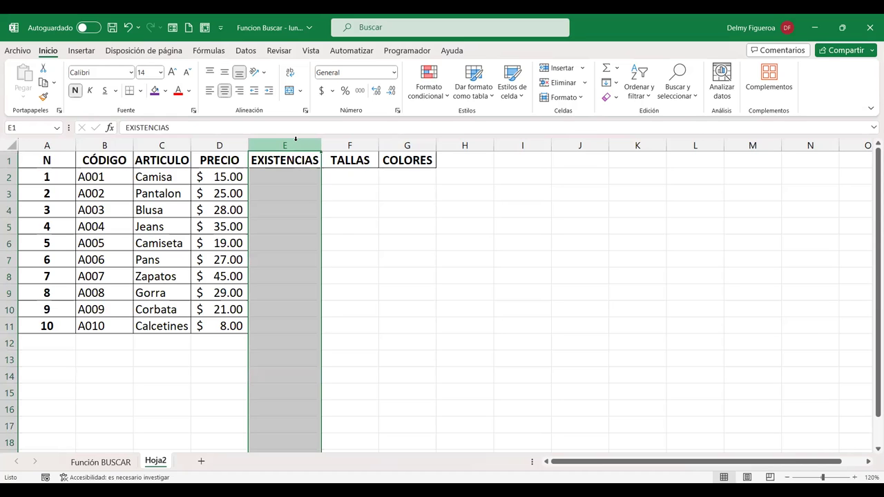
pyautogui.rightClick(296, 140)
pyautogui.click(349, 144)
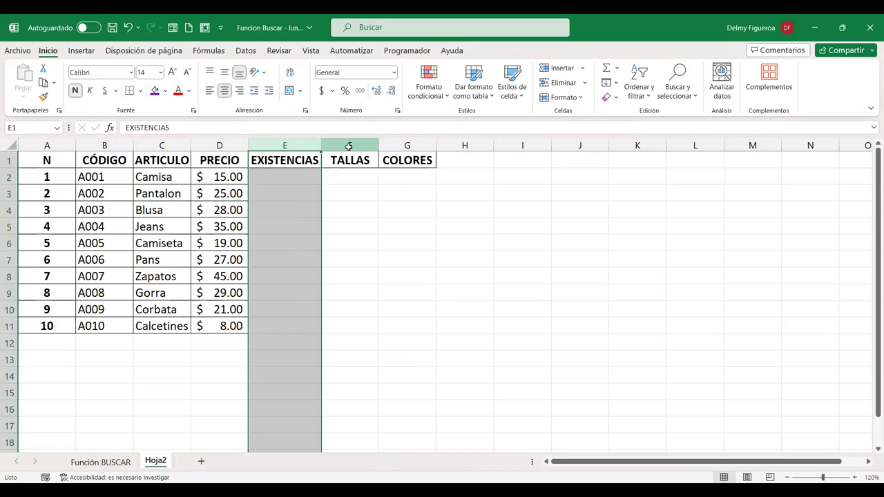
pyautogui.rightClick(350, 145)
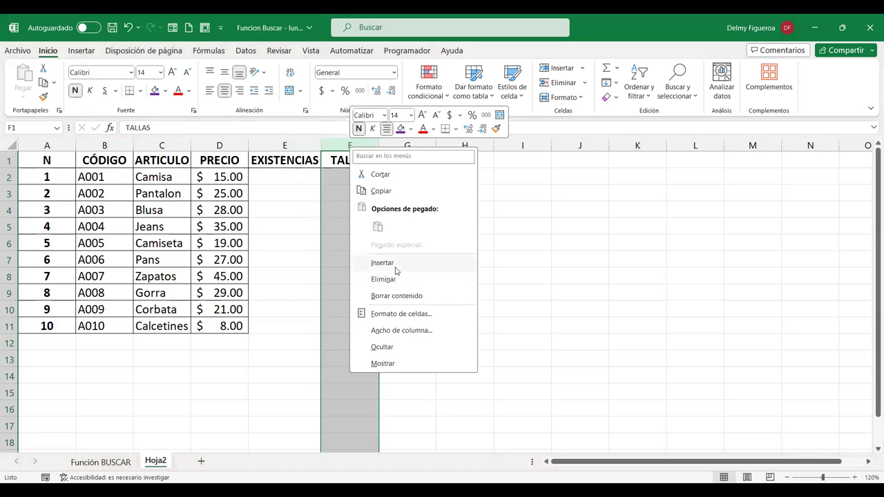
pyautogui.click(382, 263)
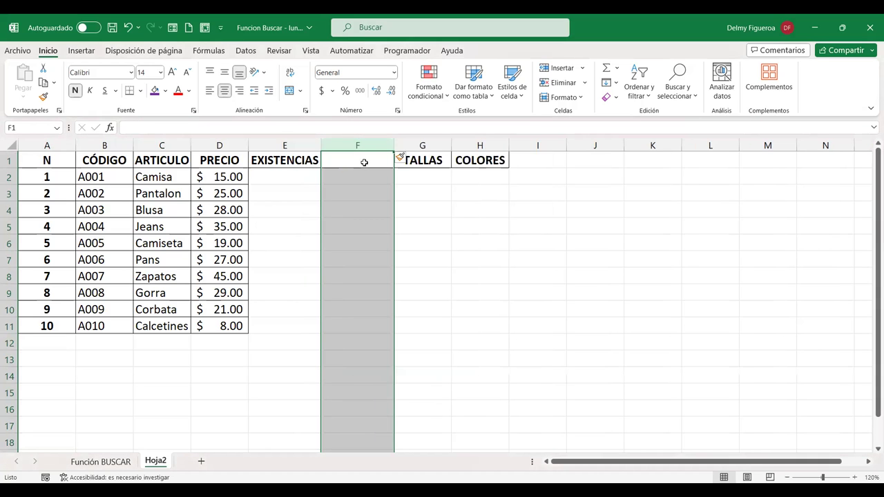
pyautogui.click(361, 162)
pyautogui.write('CANTIDAD')
pyautogui.press('Return')
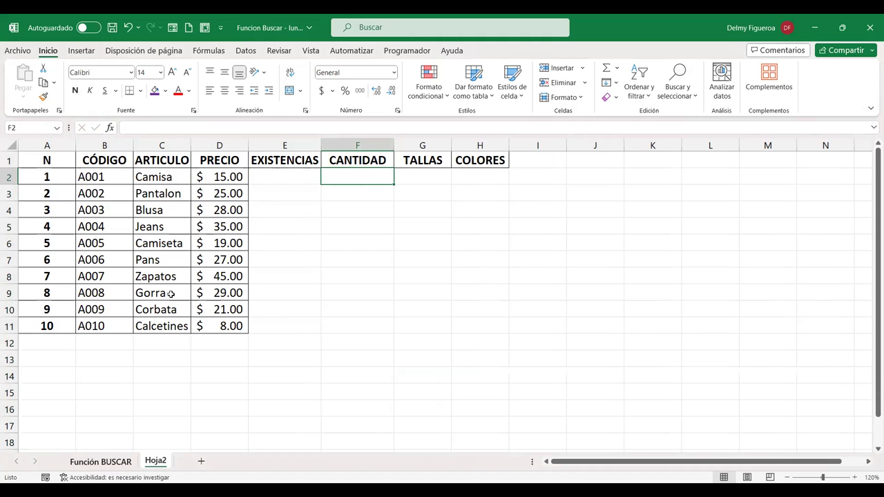
# Switch between the Función BUSCAR sheet and Hoja2, ending on Hoja2
pyautogui.click(116, 452)
pyautogui.click(112, 462)
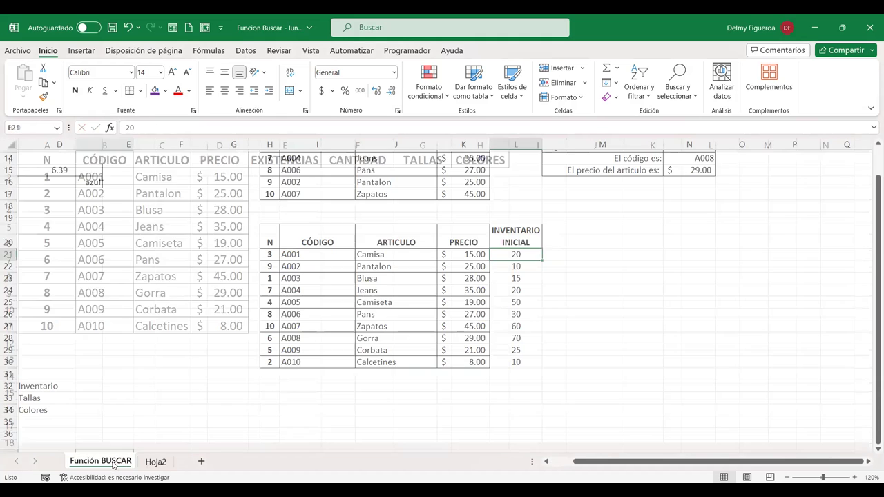
pyautogui.click(153, 462)
pyautogui.click(85, 461)
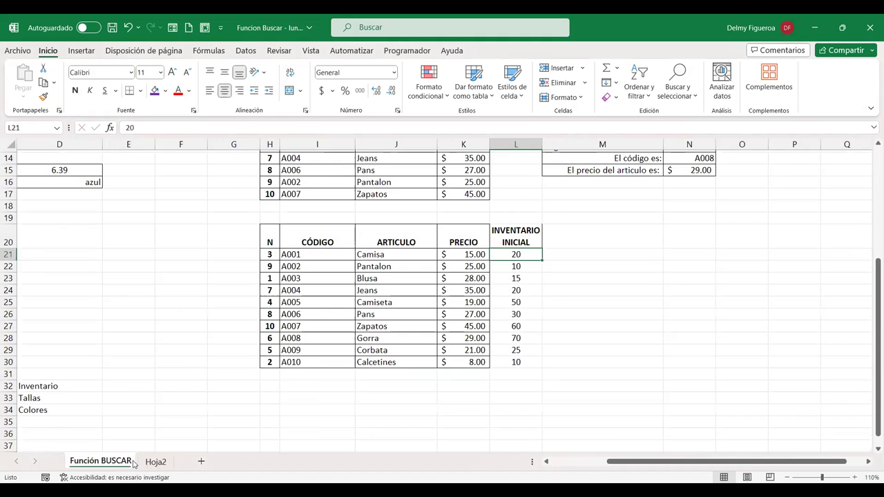
pyautogui.click(154, 462)
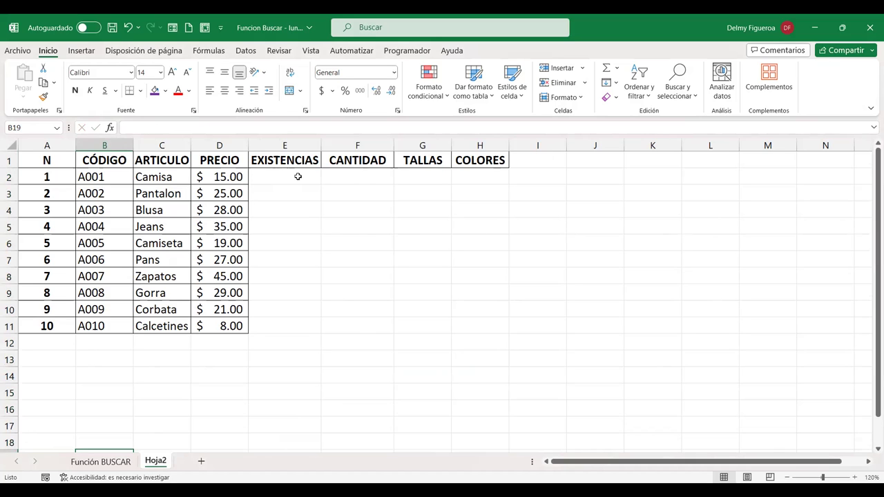
# Enter a formula in E2 referencing Función BUSCAR cell L21, showing 20
pyautogui.click(298, 176)
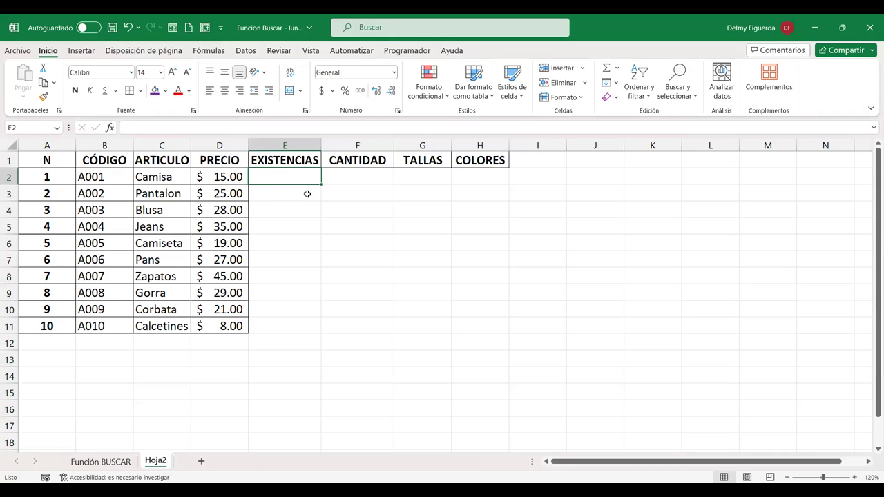
pyautogui.write('+')
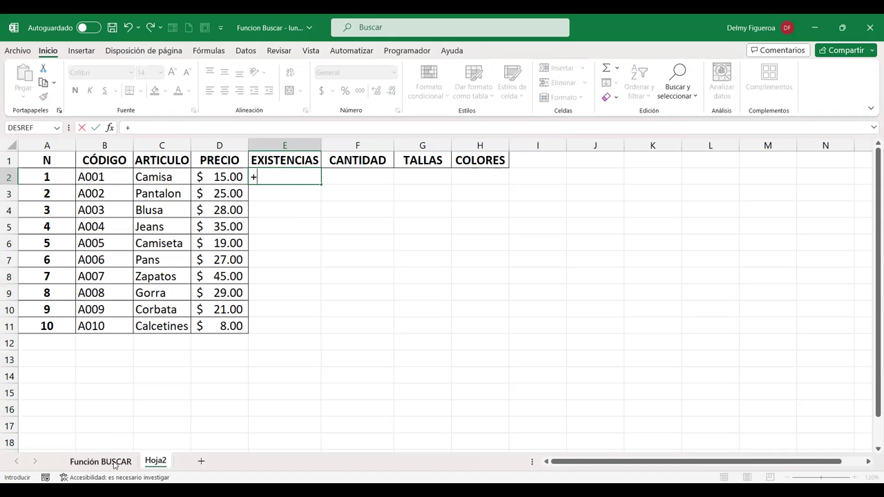
pyautogui.click(100, 461)
pyautogui.click(514, 266)
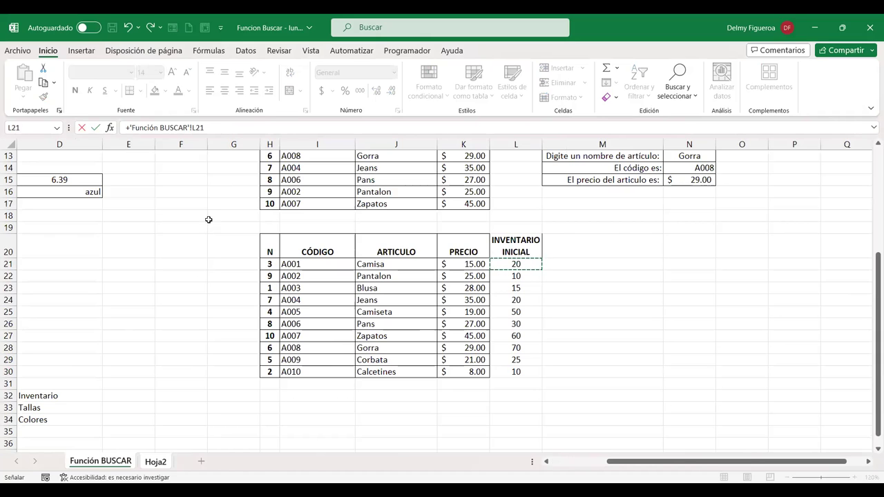
pyautogui.click(235, 129)
pyautogui.write('-')
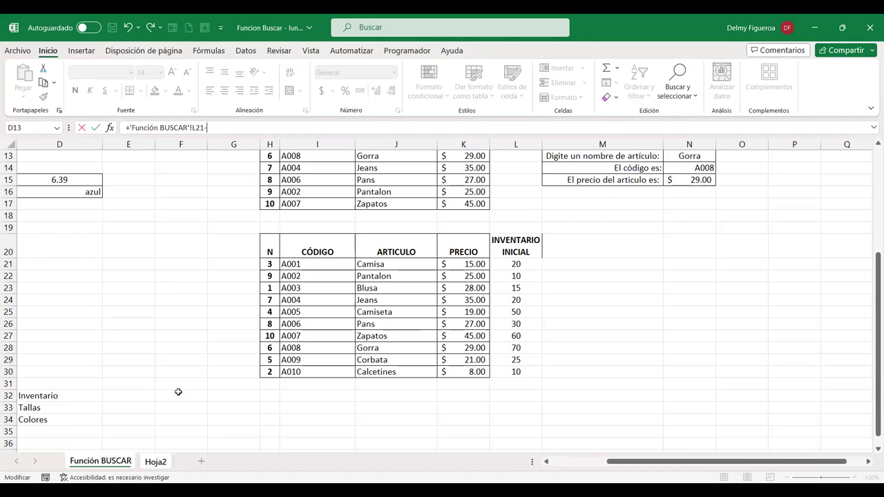
pyautogui.click(156, 462)
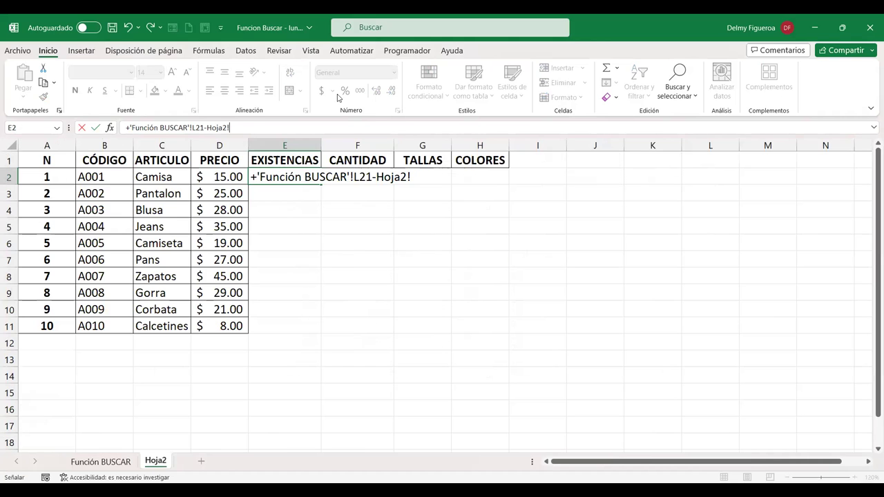
pyautogui.press('BackSpace')
pyautogui.press('BackSpace')
pyautogui.press('BackSpace')
pyautogui.press('BackSpace')
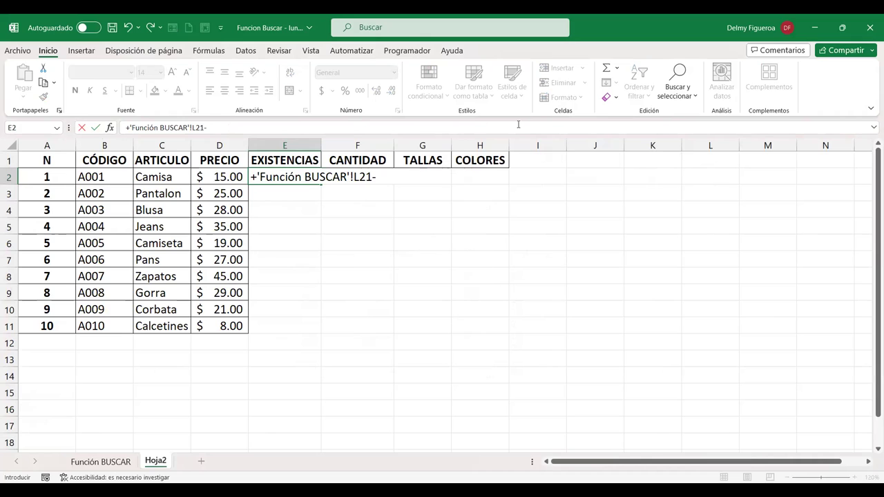
pyautogui.press('Return')
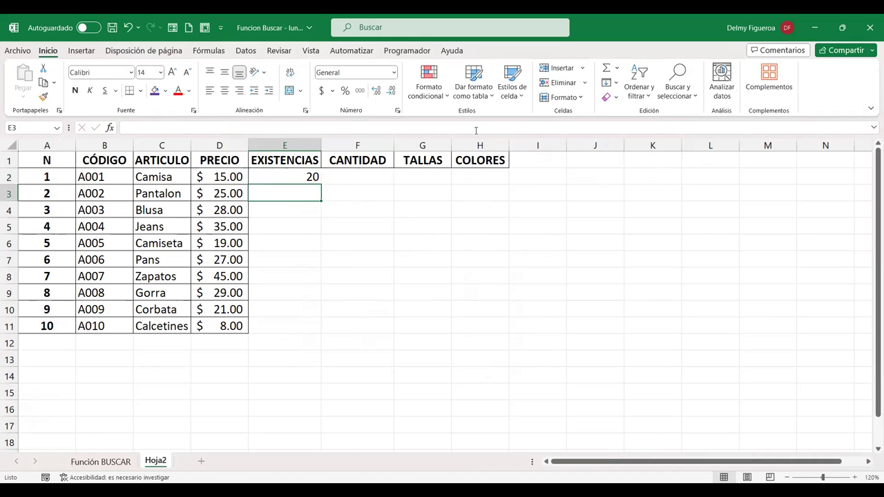
# Enter 3 as the first CANTIDAD value in F2
pyautogui.click(353, 175)
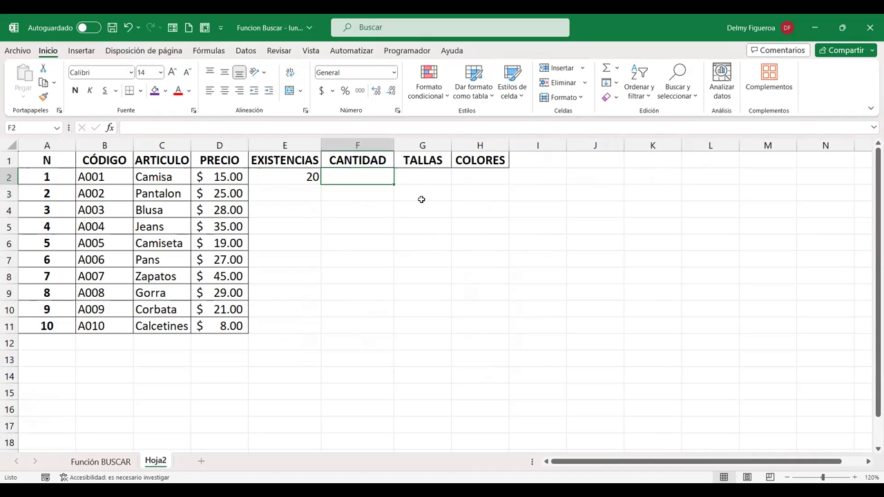
pyautogui.click(125, 468)
pyautogui.click(156, 465)
pyautogui.write('3')
pyautogui.press('Return')
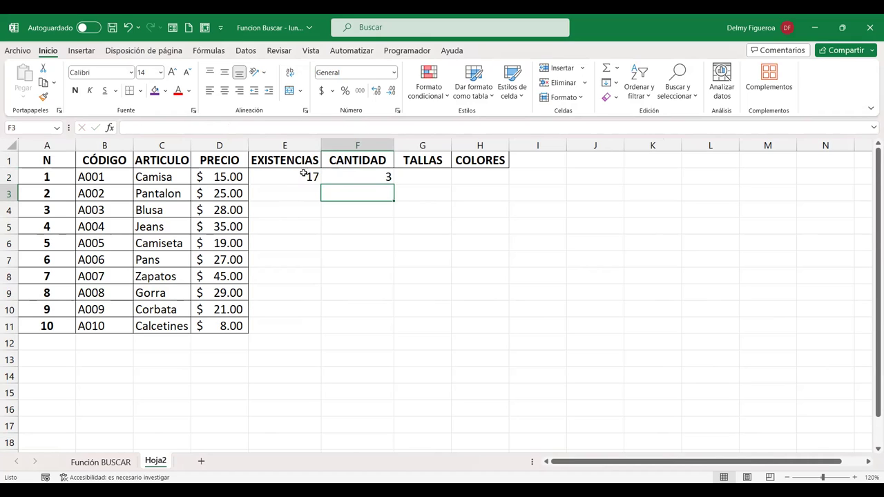
# Fill the EXISTENCIAS formula from E2 down to E11, then view Función BUSCAR
pyautogui.click(304, 176)
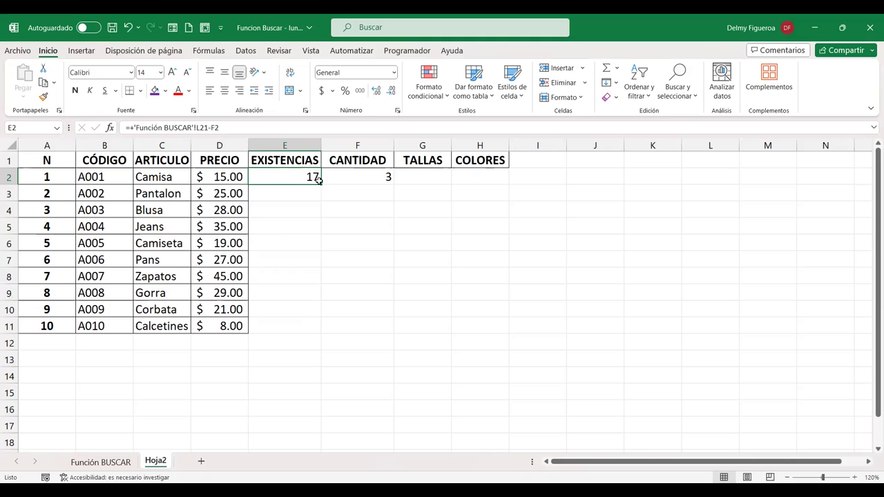
pyautogui.moveTo(320, 186); pyautogui.dragTo(308, 329)
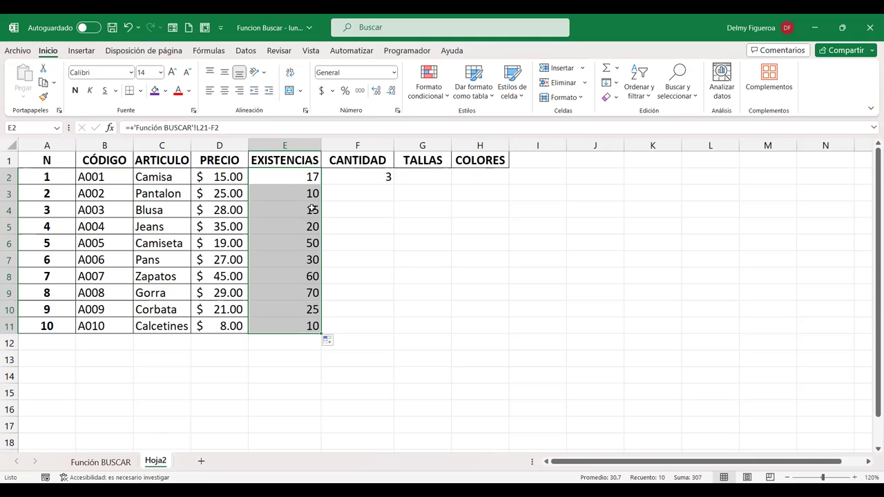
pyautogui.click(126, 459)
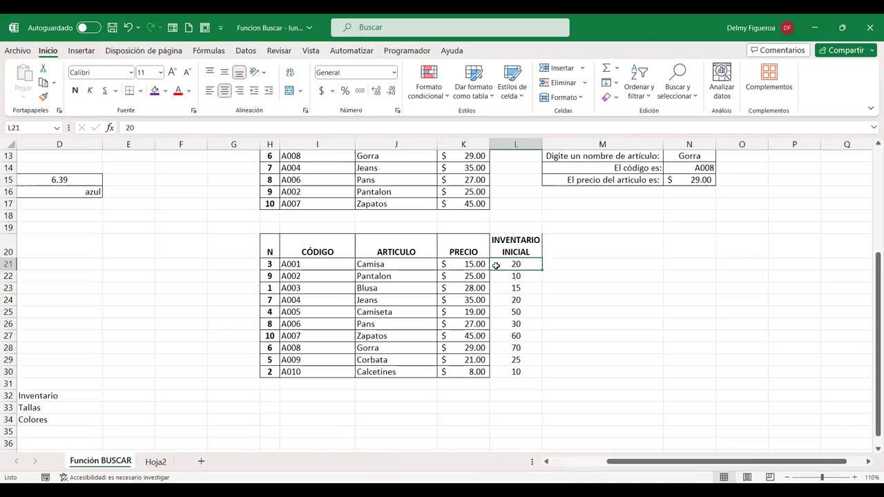
# Back on Hoja2, inspect the CANTIDAD in F2 and the EXISTENCIAS formulas down column E
pyautogui.click(155, 461)
pyautogui.click(374, 178)
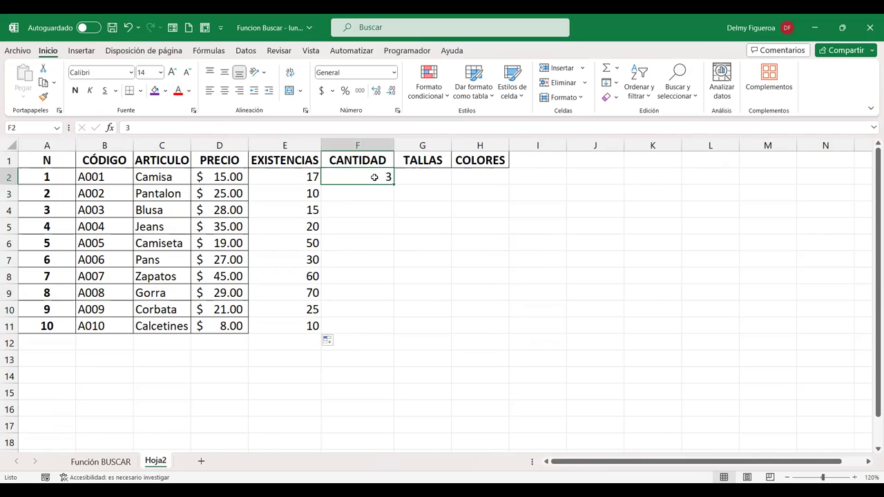
pyautogui.click(308, 180)
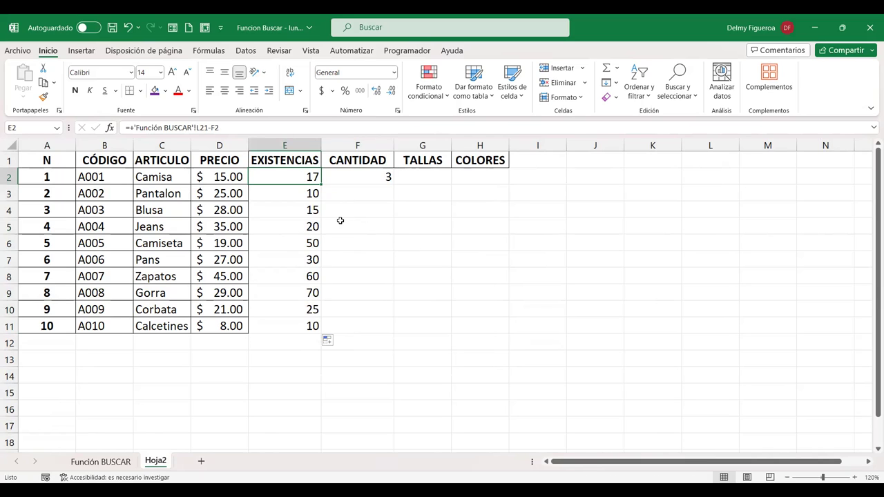
pyautogui.press('Down')
pyautogui.press('Down')
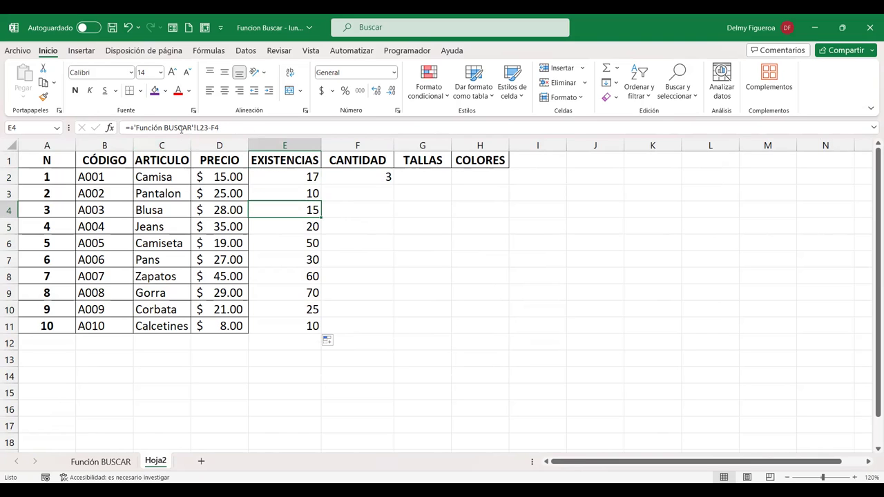
pyautogui.press('Down')
pyautogui.press('Down')
pyautogui.press('Down')
pyautogui.press('Down')
pyautogui.press('Down')
pyautogui.press('Down')
pyautogui.press('Down')
# Try a Pantalon CANTIDAD of 12 in F3, undo it, and compare EXISTENCIAS
pyautogui.click(366, 191)
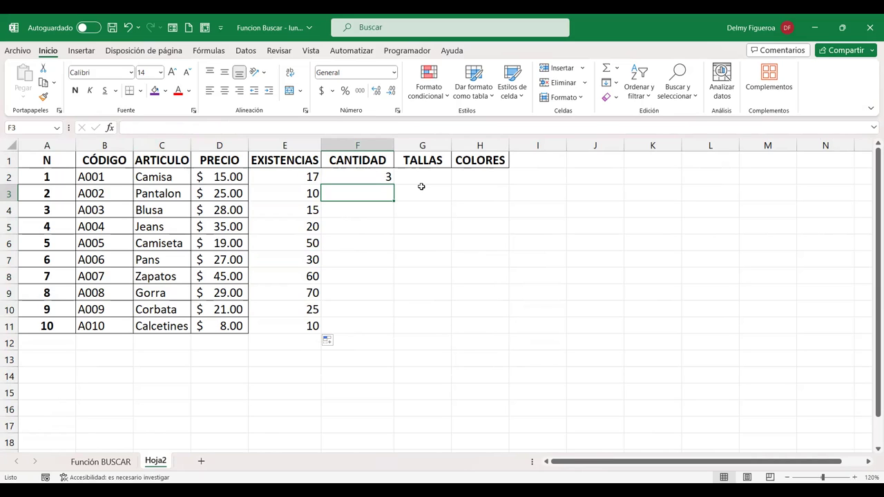
pyautogui.write('12')
pyautogui.click(421, 187)
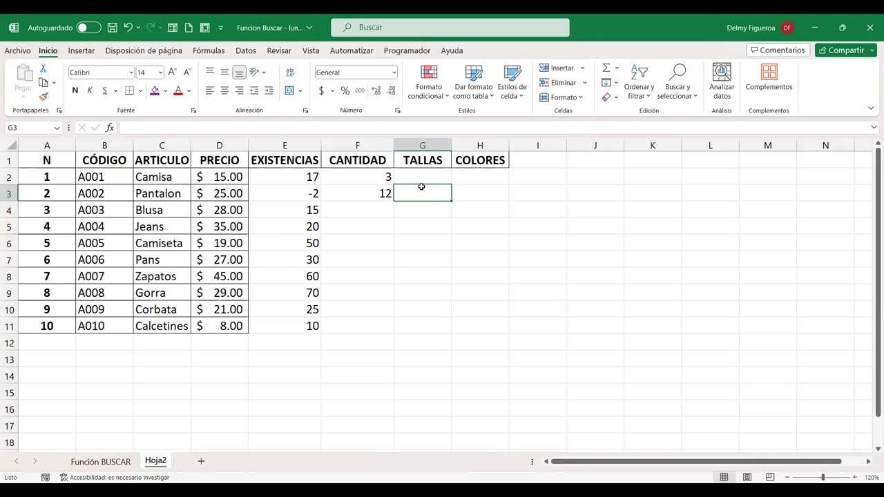
pyautogui.hotkey('ctrl', 'z')
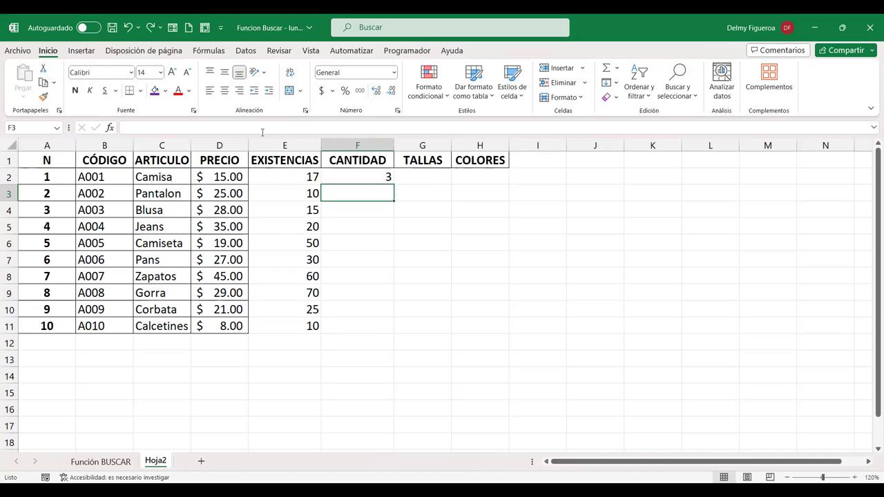
pyautogui.click(300, 198)
pyautogui.click(361, 197)
# Re-enter 12 in F3 to show EXISTENCIAS drop to -2, then delete it
pyautogui.moveTo(294, 193); pyautogui.dragTo(288, 322)
pyautogui.click(372, 195)
pyautogui.write('12')
pyautogui.press('Tab')
pyautogui.press('Left')
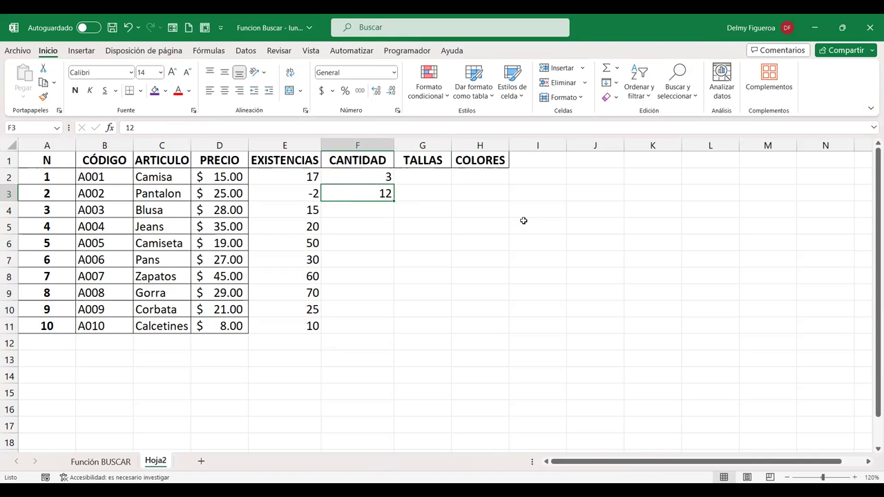
pyautogui.press('Delete')
# Set F3's data validation to Número entero, menor o igual que, with maximum =E3
pyautogui.click(247, 52)
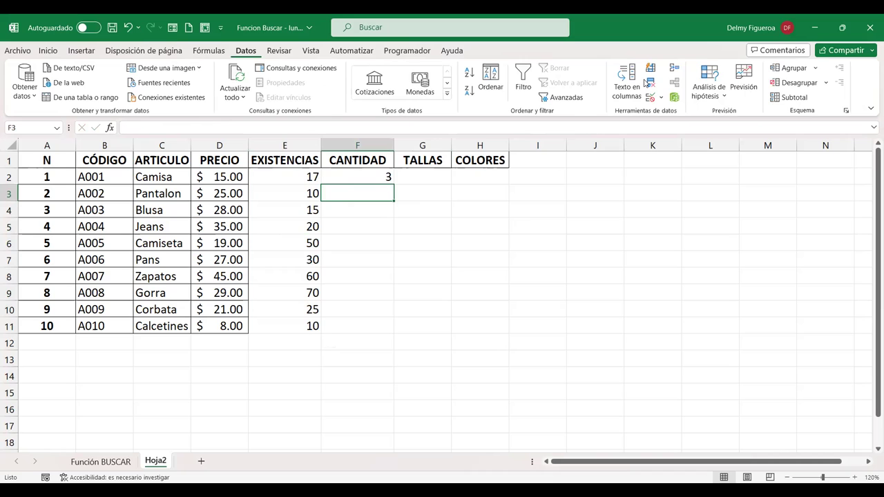
pyautogui.click(661, 98)
pyautogui.click(684, 114)
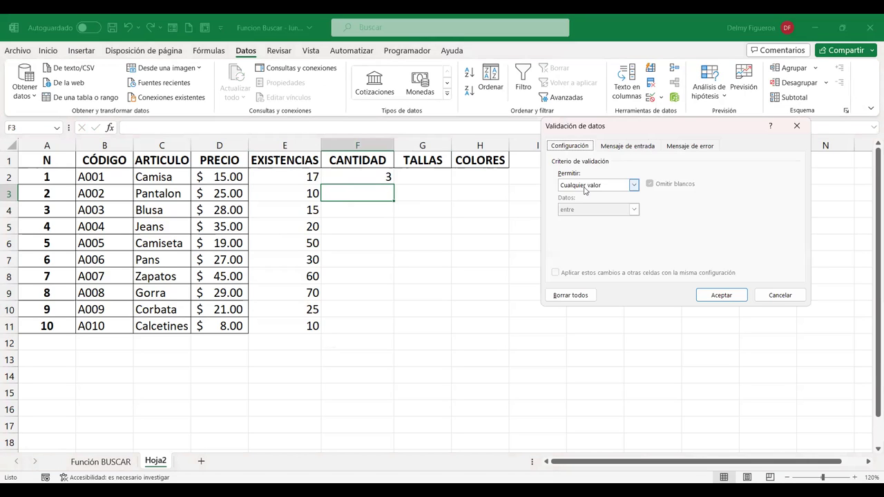
pyautogui.click(584, 187)
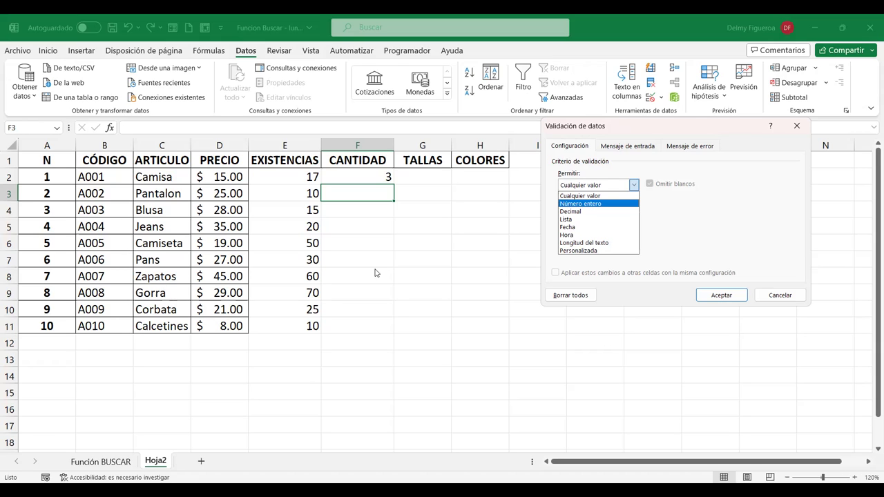
pyautogui.click(603, 205)
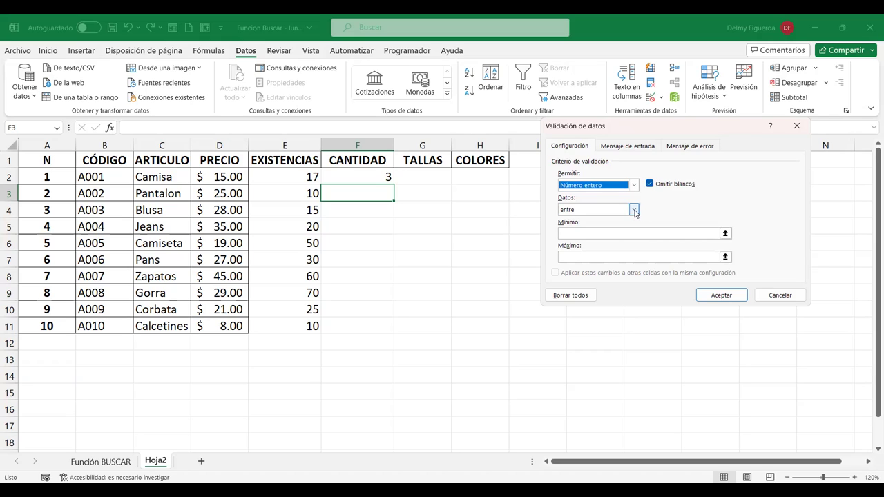
pyautogui.click(634, 210)
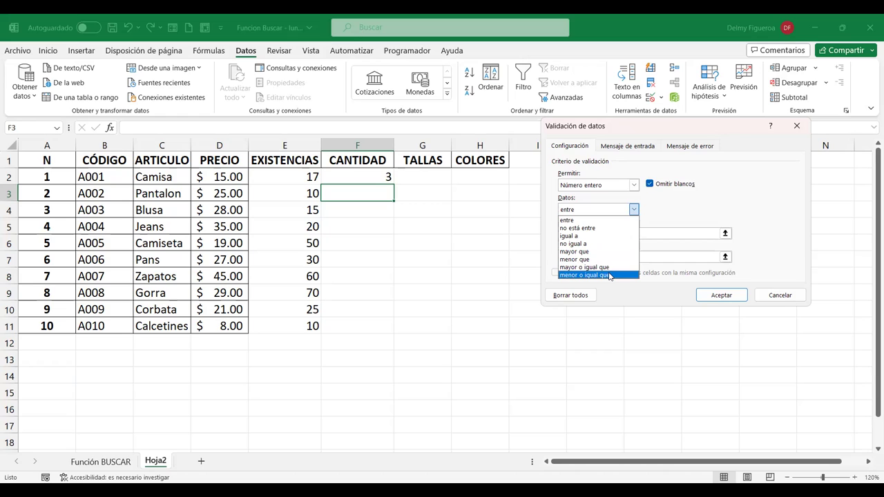
pyautogui.click(610, 276)
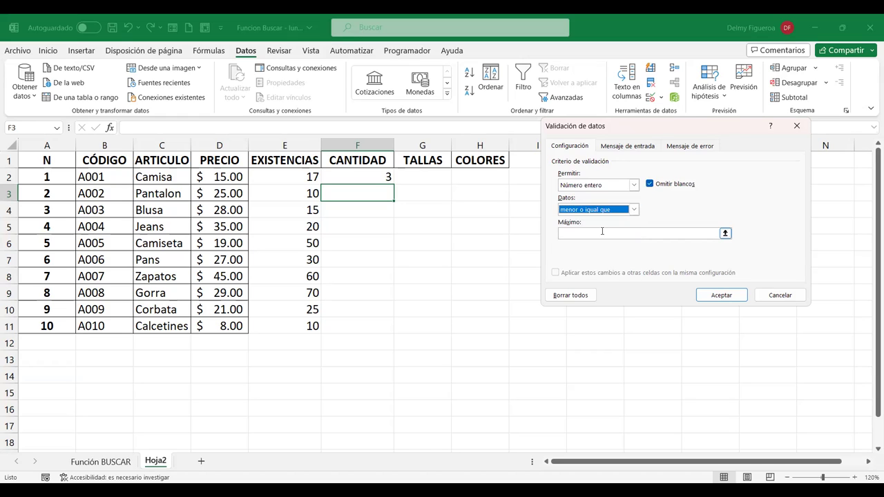
pyautogui.click(601, 232)
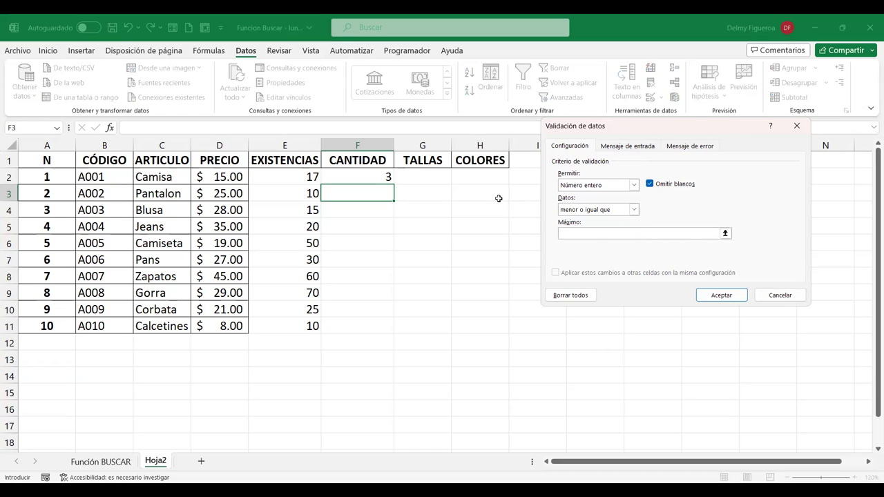
pyautogui.click(294, 192)
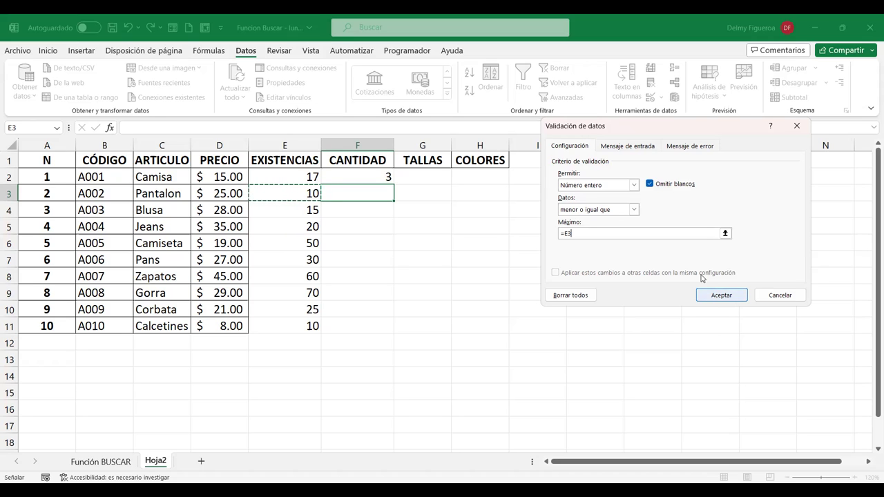
pyautogui.press('Return')
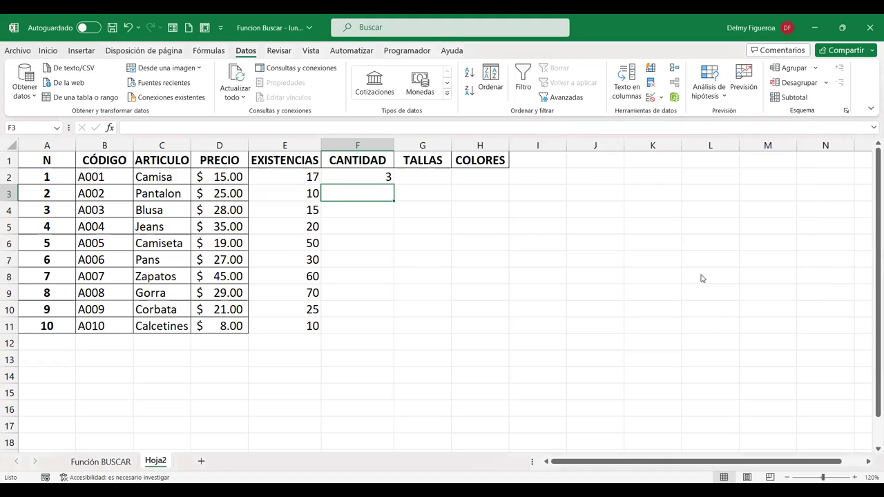
# Try quantities 11, 10, 9 and 12 in F3, each rejected by the validation alert
pyautogui.write('11')
pyautogui.press('Return')
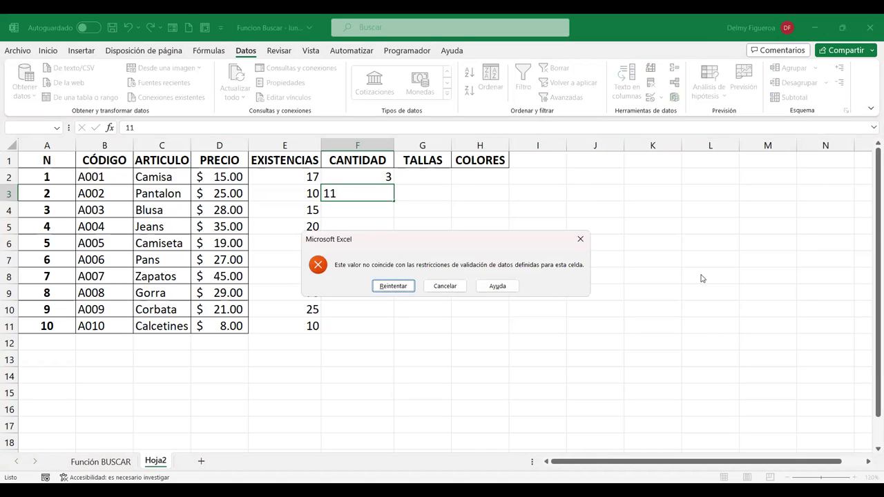
pyautogui.press('Return')
pyautogui.write('10')
pyautogui.press('Return')
pyautogui.press('Return')
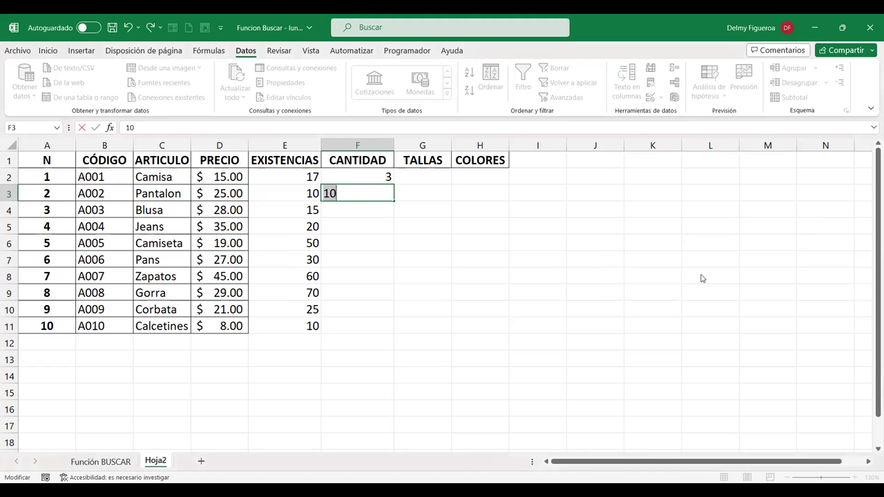
pyautogui.write('9')
pyautogui.press('Return')
pyautogui.press('Escape')
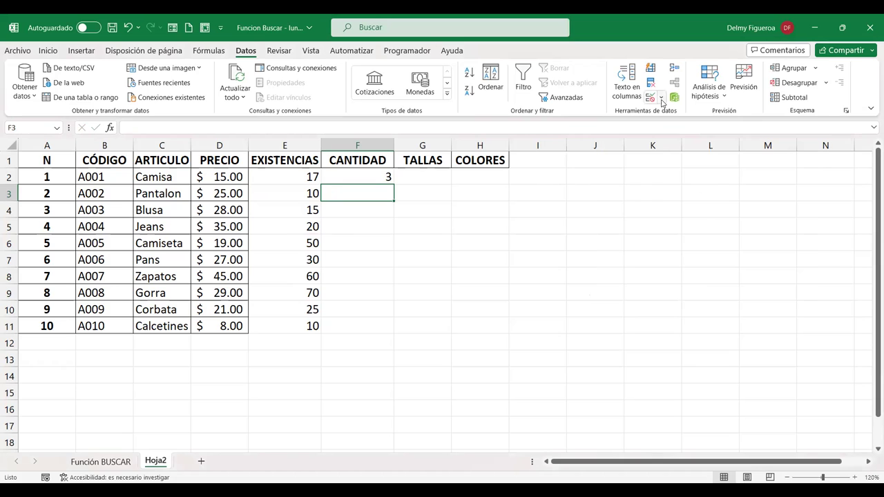
pyautogui.write('12')
pyautogui.press('Return')
pyautogui.press('Escape')
# Enter 5 as Pantalon's CANTIDAD and check that E3's EXISTENCIAS formula now gives 5
pyautogui.write('5')
pyautogui.press('Return')
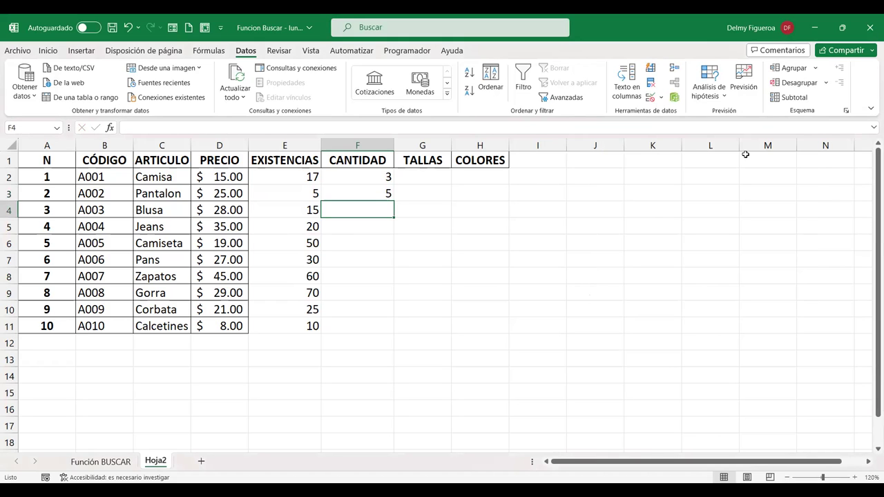
pyautogui.press('Up')
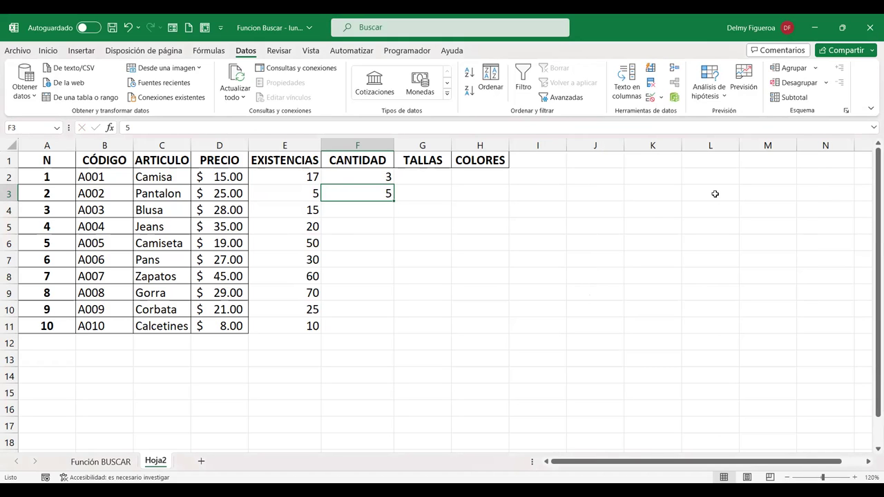
pyautogui.press('Left')
pyautogui.write('10')
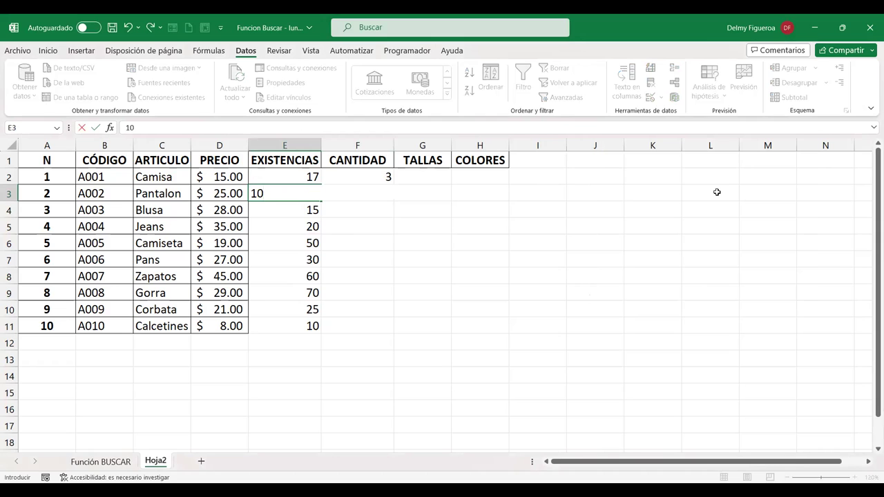
pyautogui.press('Escape')
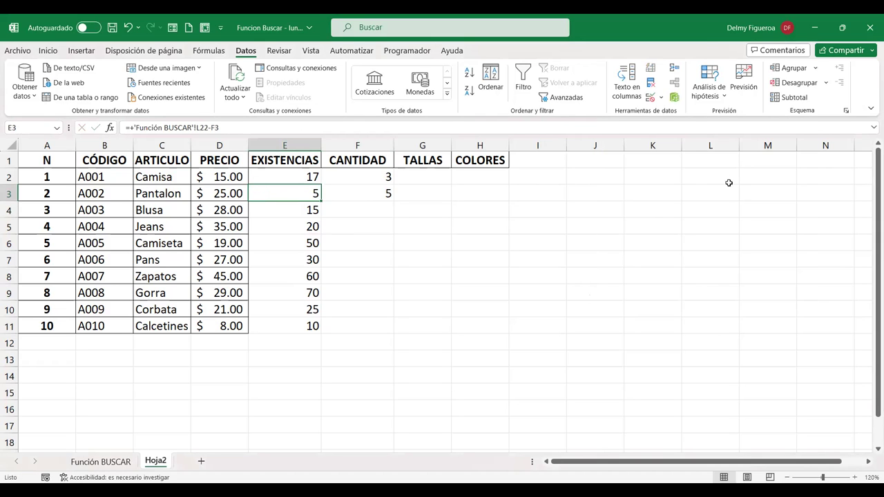
pyautogui.press('Right')
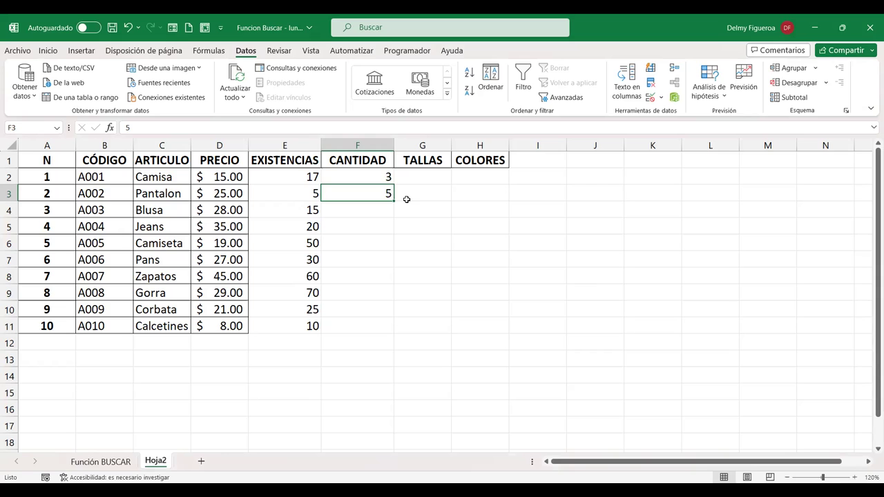
pyautogui.press('Left')
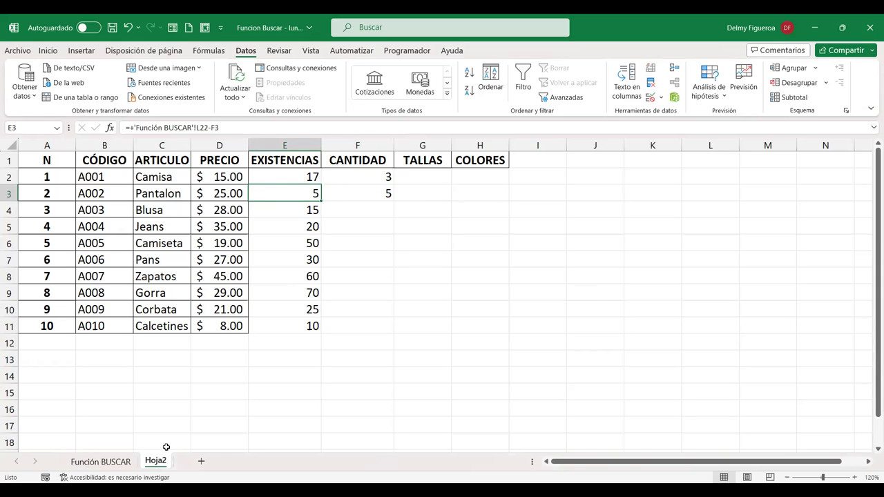
# Compare with the Función BUSCAR sheet, then view F3's data validation settings and cancel them unchanged
pyautogui.click(100, 462)
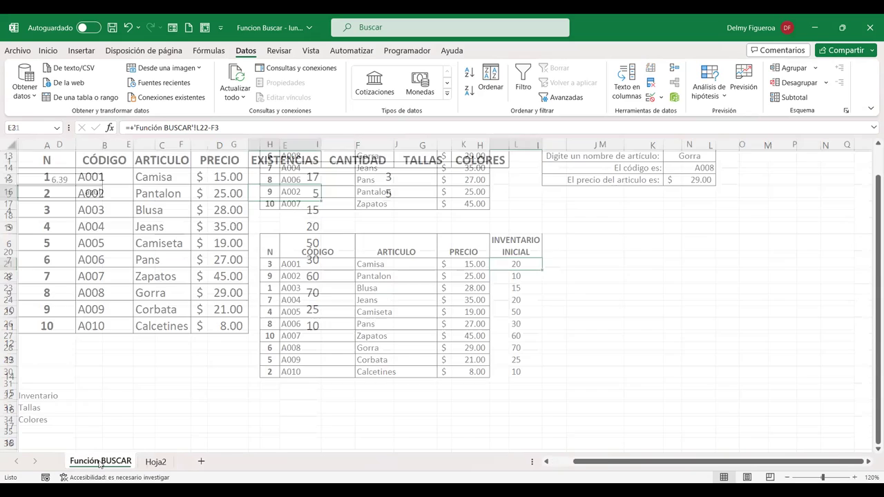
pyautogui.click(154, 461)
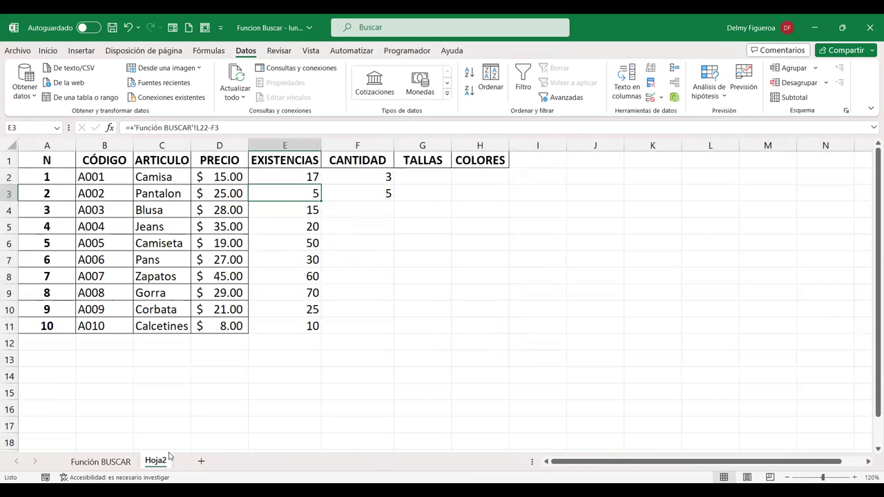
pyautogui.click(368, 189)
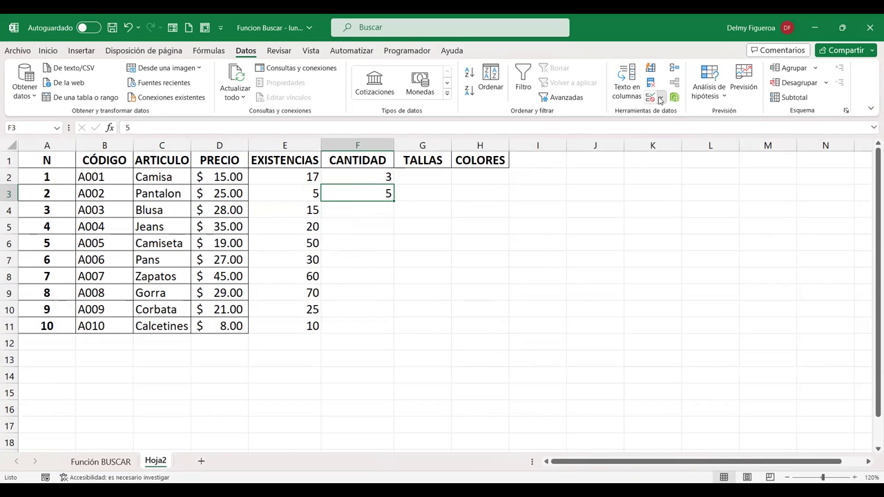
pyautogui.click(661, 98)
pyautogui.click(660, 117)
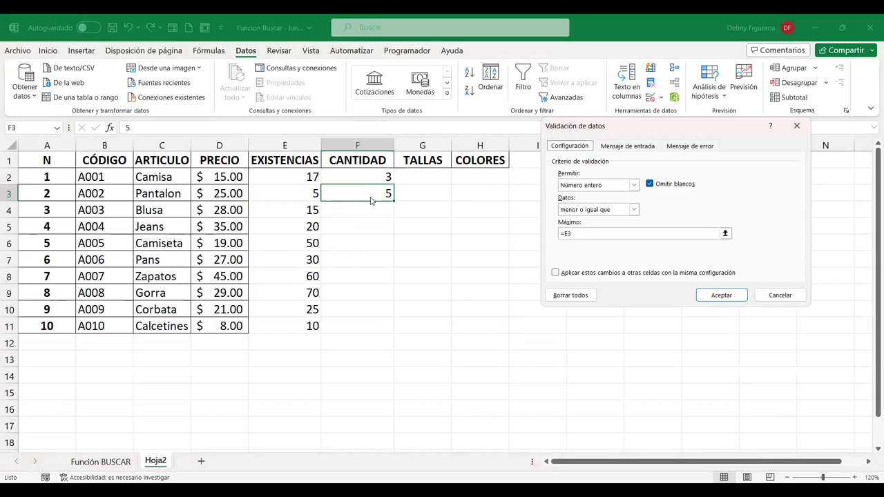
pyautogui.click(794, 297)
# Inspect E3's EXISTENCIAS formula, glance at Función BUSCAR, and reselect F3 on Hoja2
pyautogui.click(300, 192)
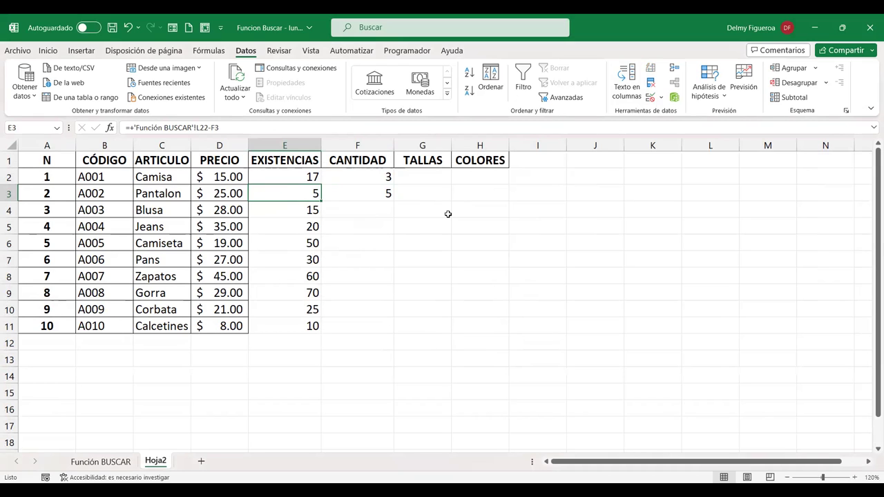
pyautogui.press('F2')
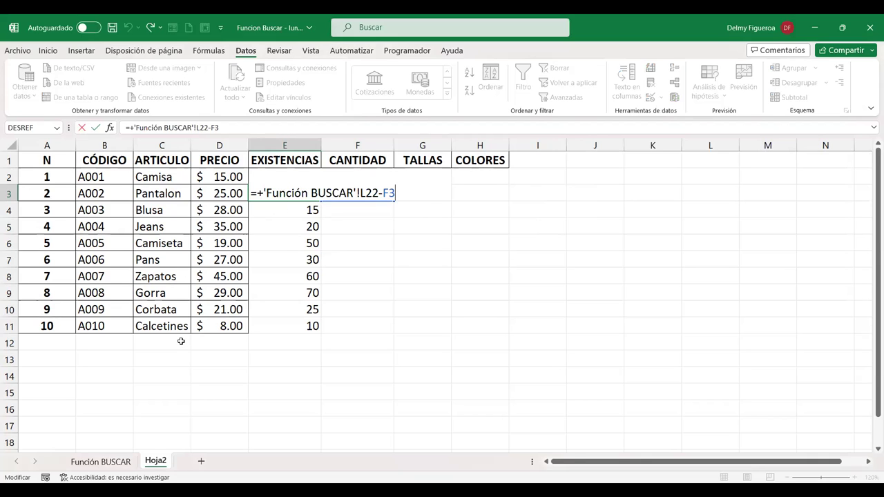
pyautogui.press('Return')
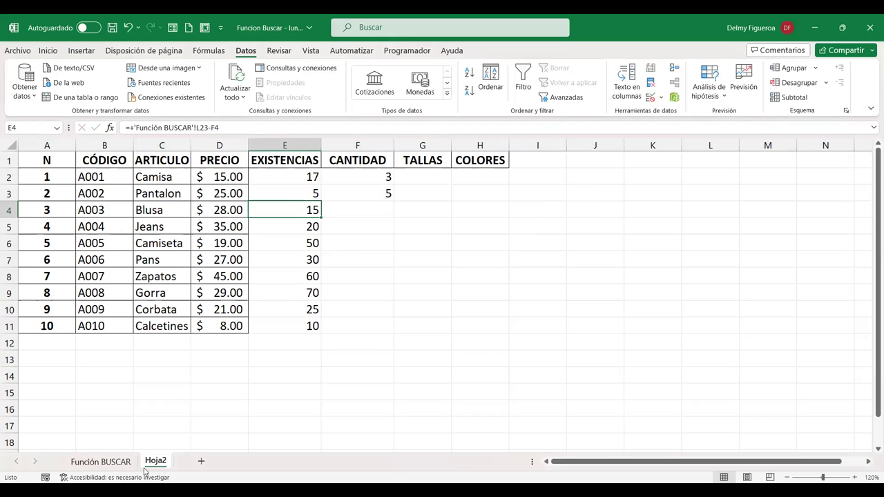
pyautogui.click(100, 462)
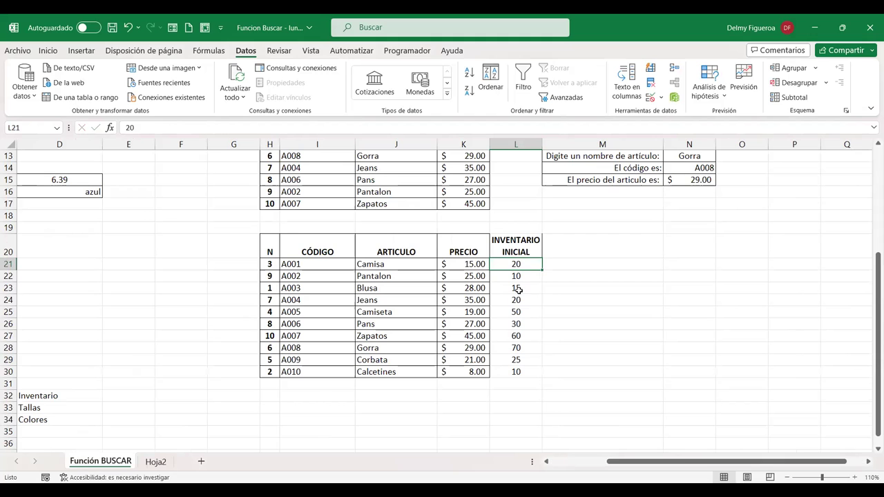
pyautogui.click(157, 461)
pyautogui.click(347, 193)
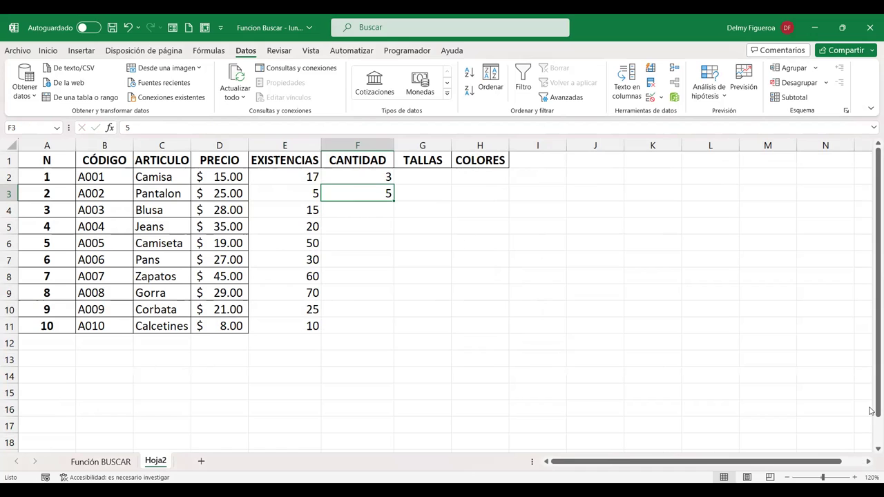
# Enter 0 in F3, then see a quantity of 10 rejected by the validation alert
pyautogui.write('0')
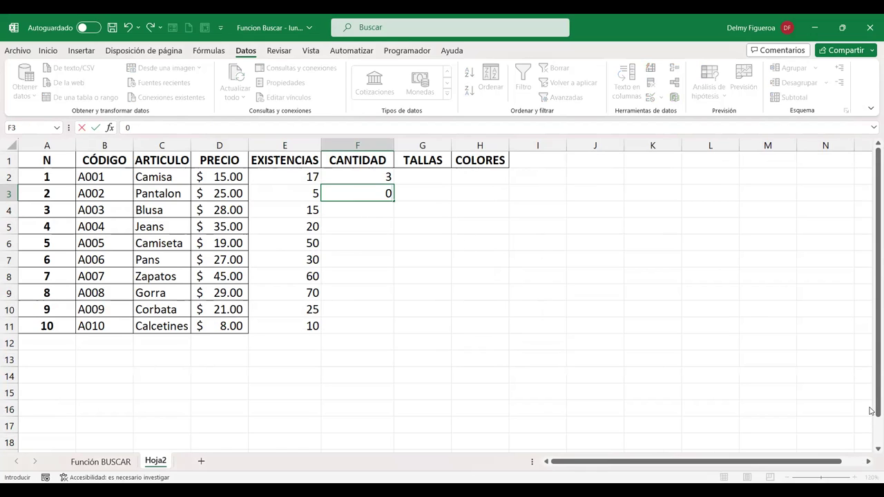
pyautogui.press('Tab')
pyautogui.press('Left')
pyautogui.press('Return')
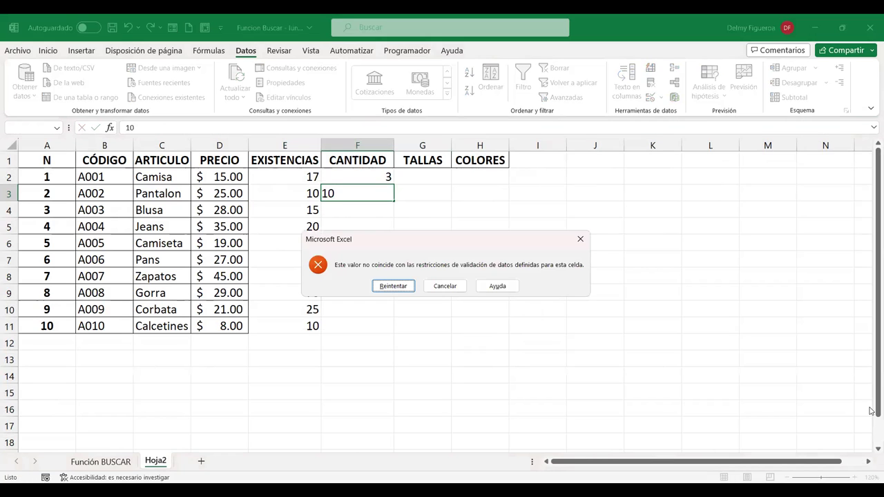
pyautogui.press('Escape')
pyautogui.press('Down')
pyautogui.press('Right')
pyautogui.press('Up')
pyautogui.press('Left')
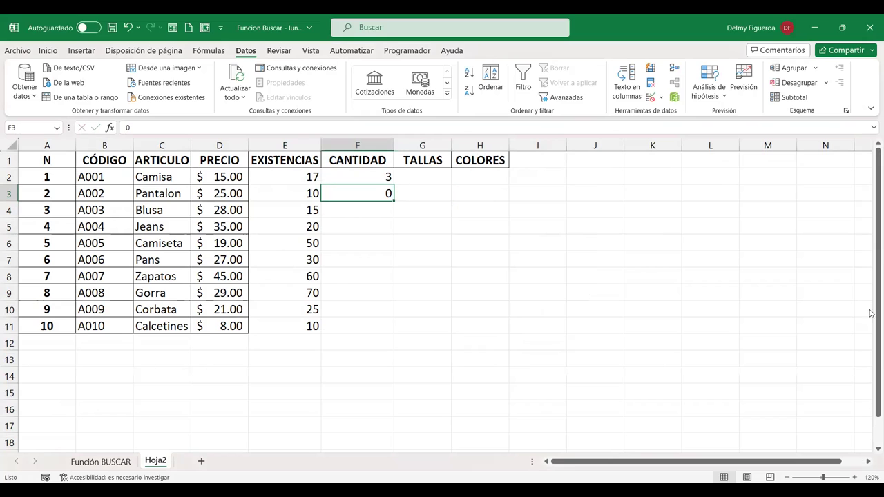
# Reopen F3's validation settings unchanged and try 10 again, which is rejected, keeping 0
pyautogui.click(650, 97)
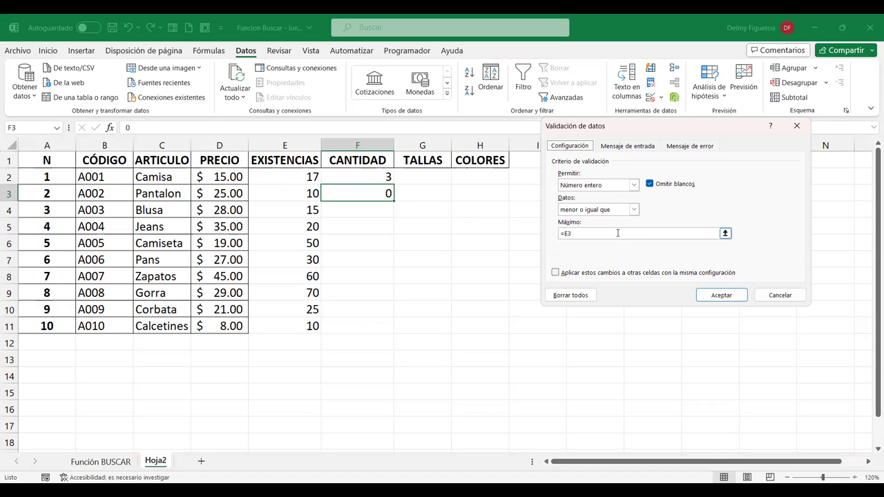
pyautogui.click(706, 293)
pyautogui.write('10')
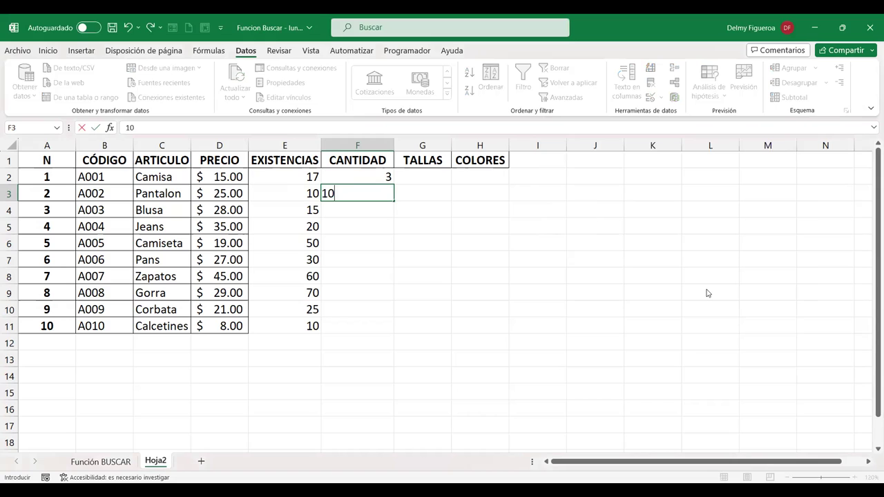
pyautogui.press('Return')
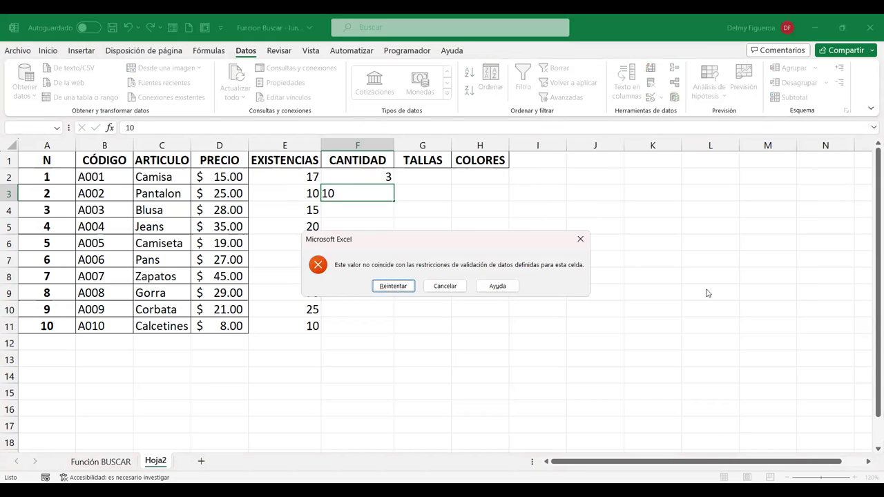
pyautogui.press('Return')
pyautogui.write('=G3')
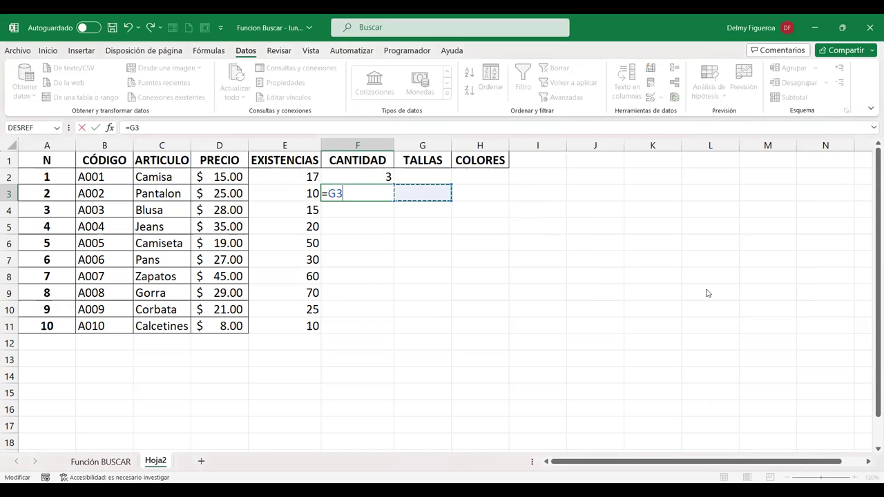
pyautogui.press('Return')
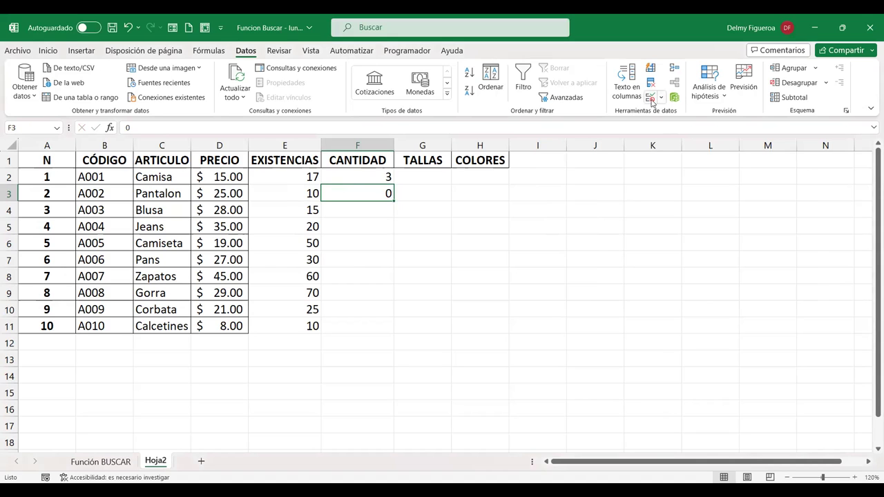
# Review F3's validation settings unchanged and confirm a quantity of 9 is still rejected
pyautogui.click(651, 101)
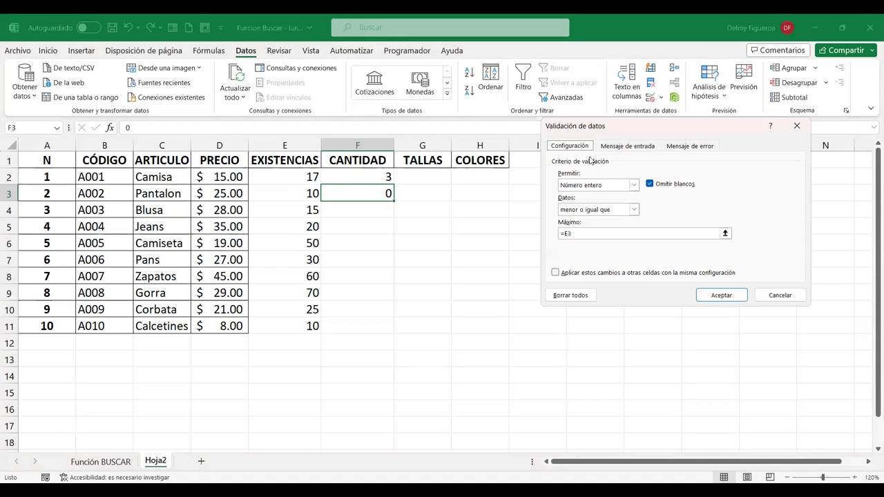
pyautogui.press('Tab')
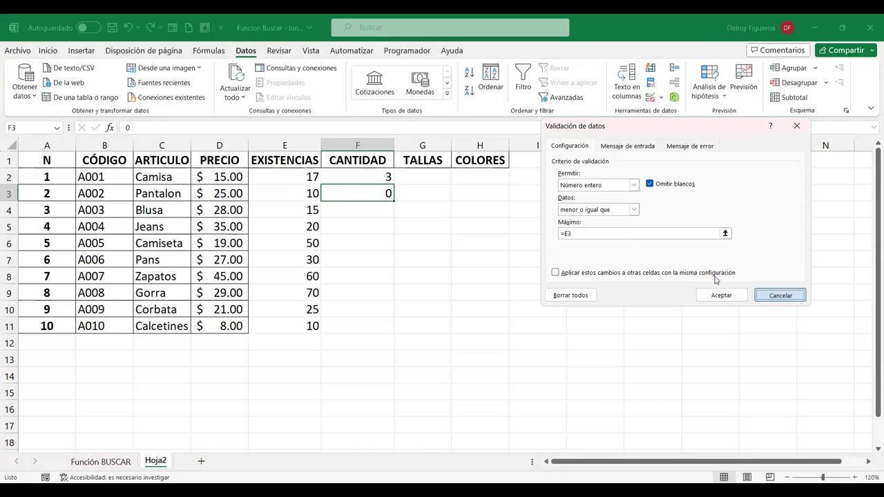
pyautogui.press('Escape')
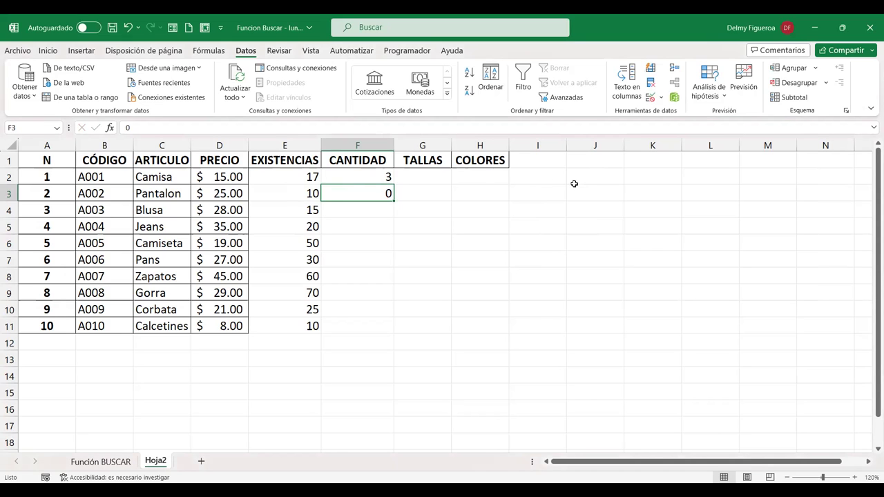
pyautogui.write('9')
pyautogui.press('Return')
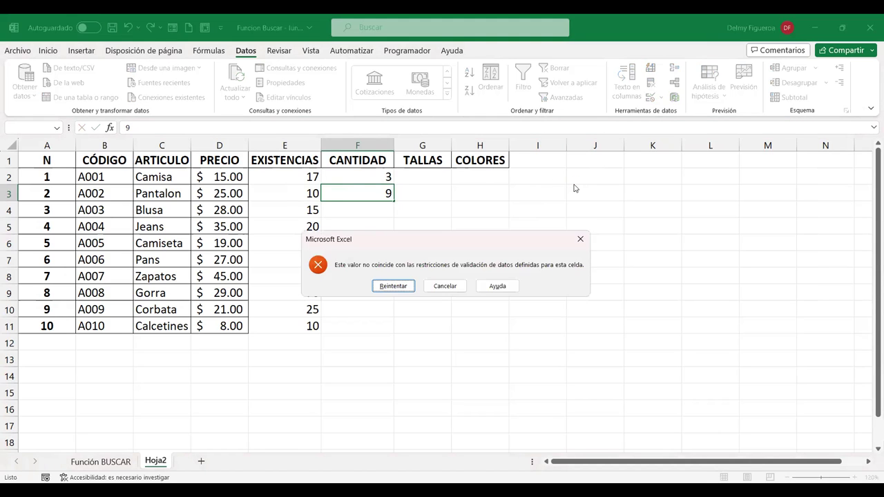
pyautogui.press('Escape')
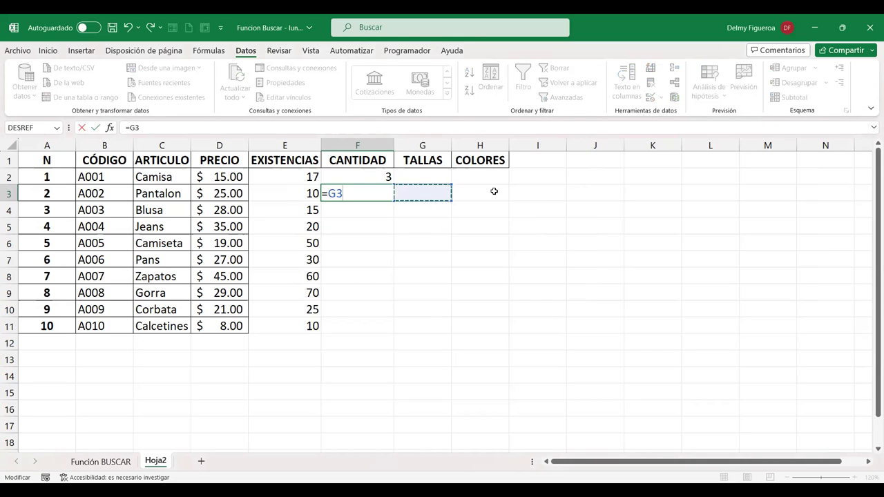
pyautogui.press('Escape')
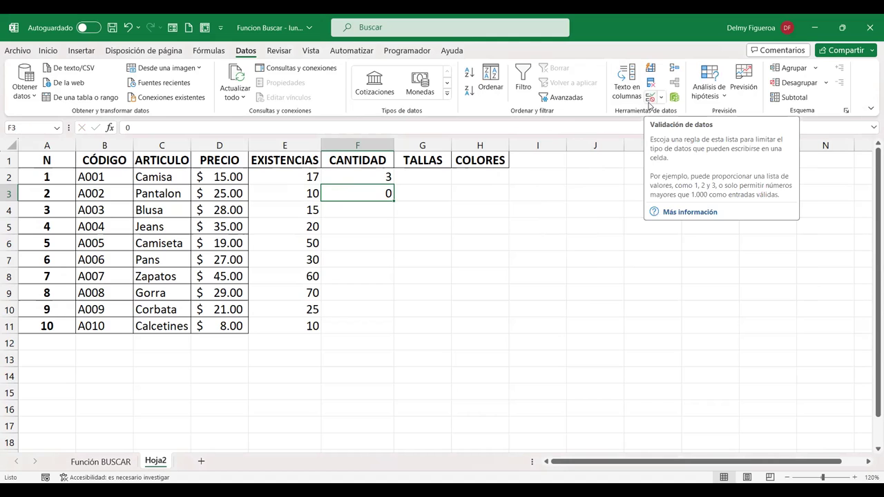
# Show F3 accepts -1 and -9, then undo and clear F3 so EXISTENCIAS returns to 10
pyautogui.write('-1')
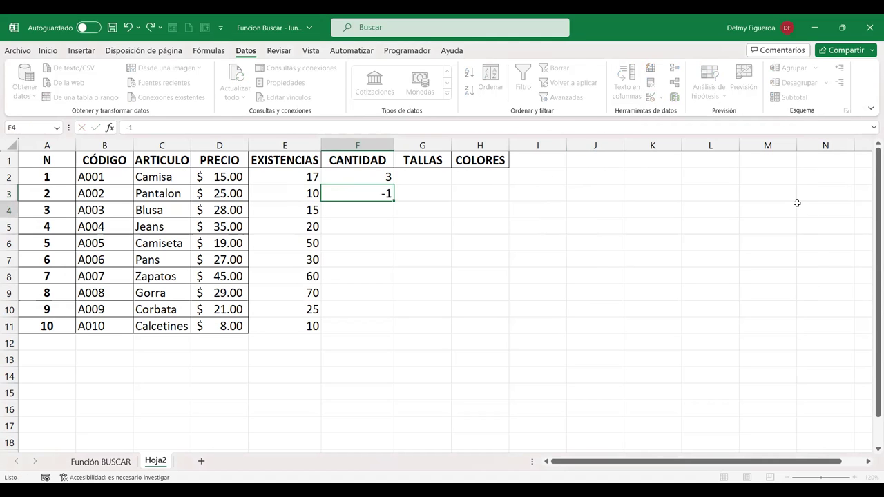
pyautogui.press('Return')
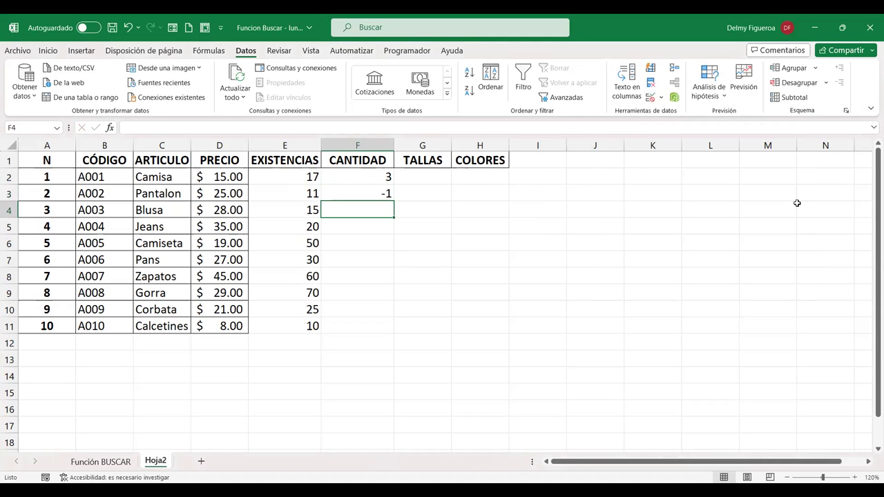
pyautogui.hotkey('ctrl', 'z')
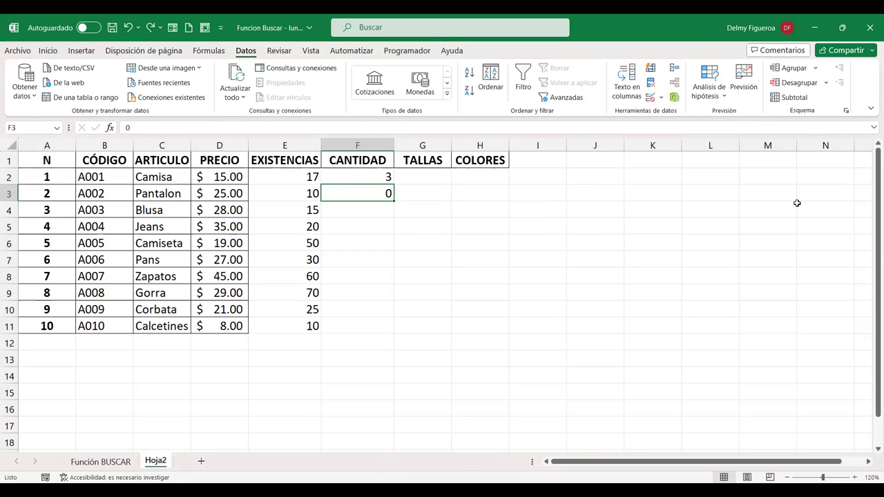
pyautogui.click(654, 99)
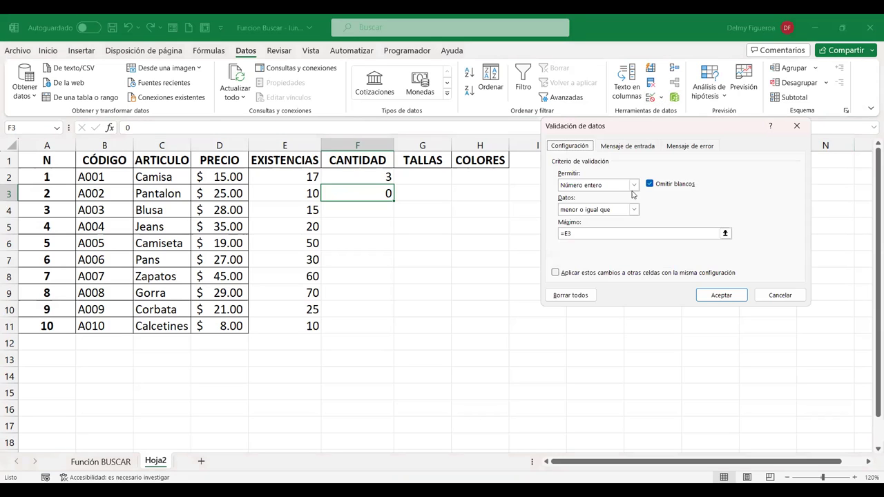
pyautogui.click(787, 302)
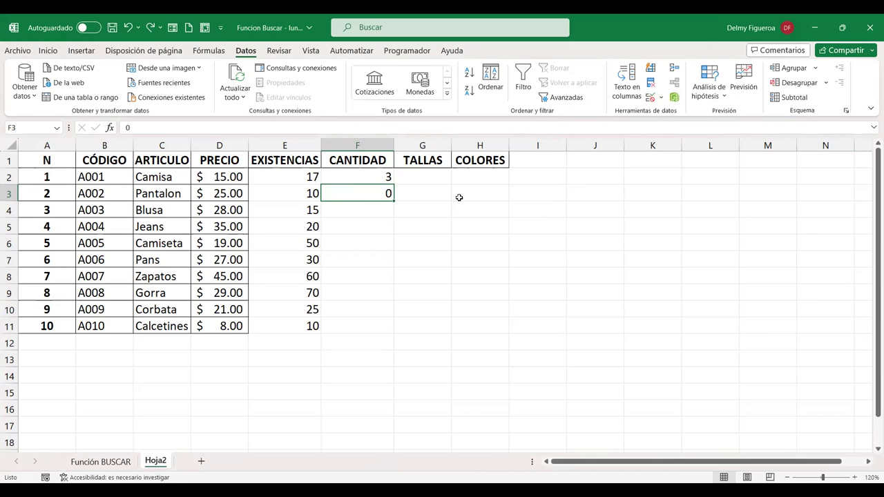
pyautogui.write('-9')
pyautogui.press('Return')
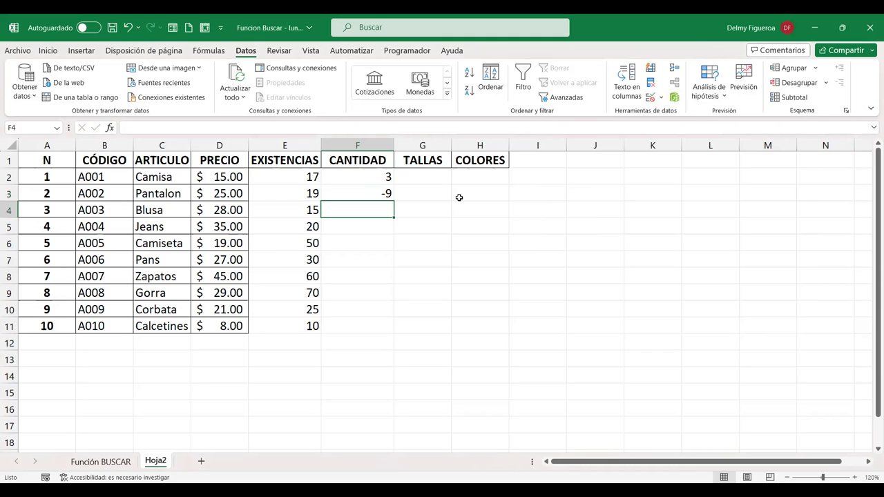
pyautogui.click(361, 193)
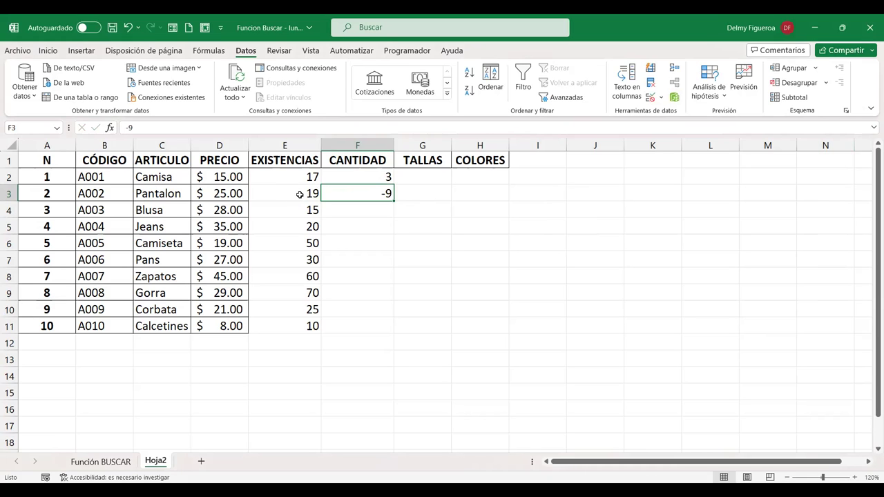
pyautogui.press('Delete')
# Set F3's validation to whole numbers between 0 and =E3
pyautogui.click(652, 100)
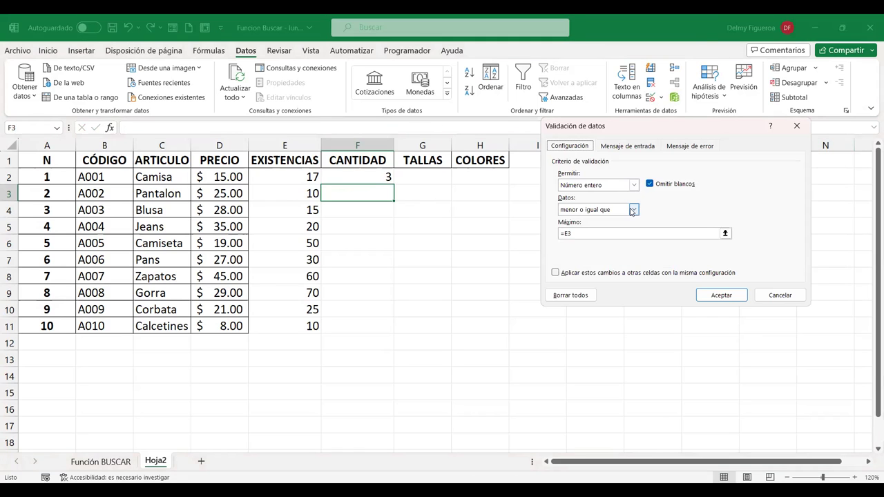
pyautogui.click(633, 209)
pyautogui.click(580, 220)
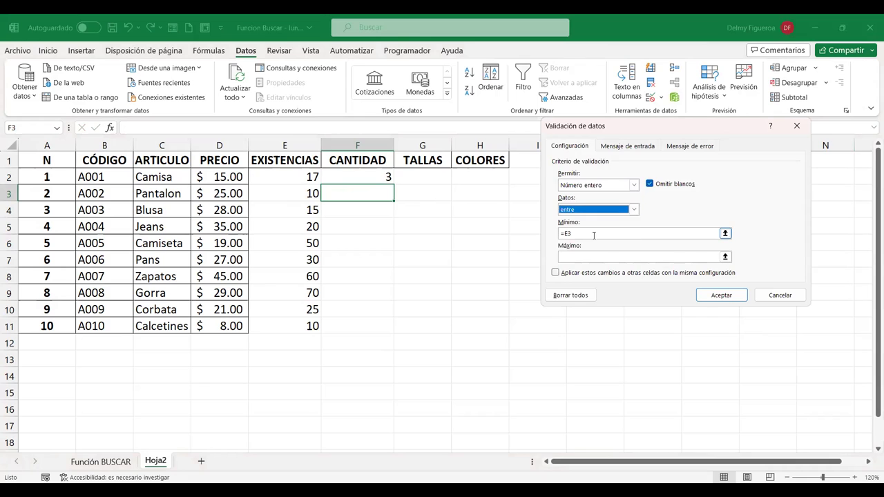
pyautogui.click(593, 235)
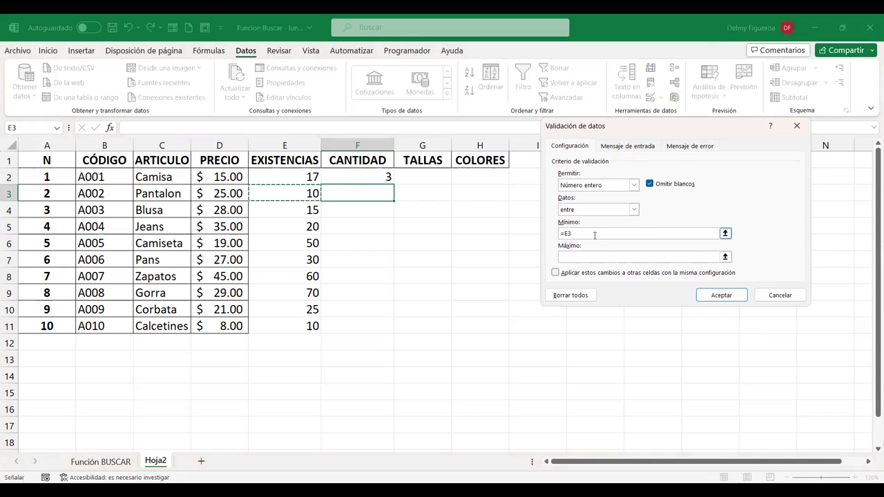
pyautogui.write('0')
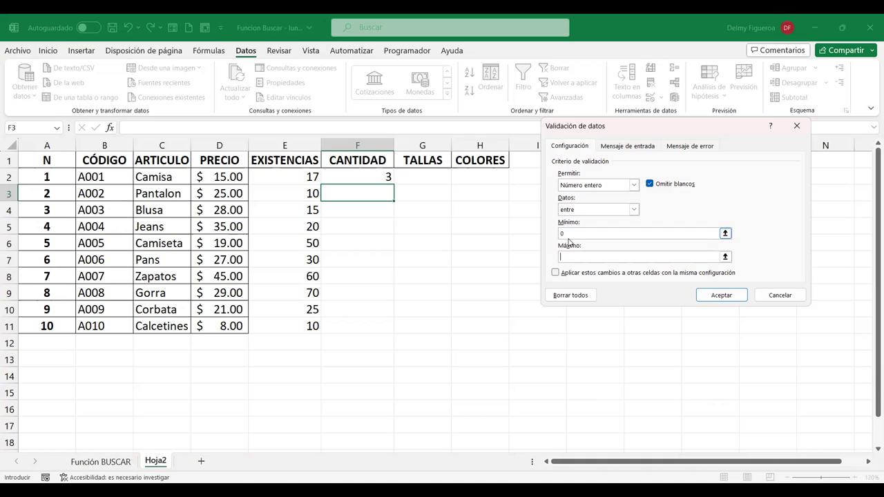
pyautogui.click(301, 194)
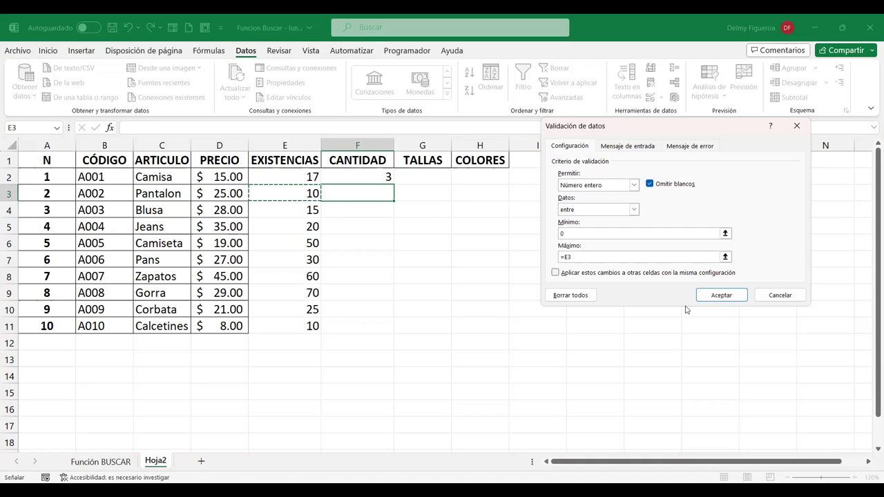
pyautogui.click(720, 301)
# Try quantities 10, 9 and 8 in F3, dismissing each validation error
pyautogui.write('10')
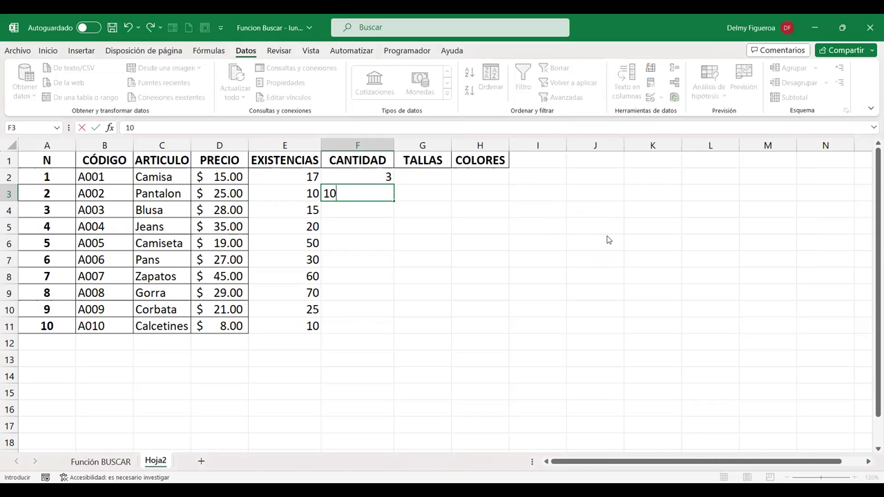
pyautogui.press('Return')
pyautogui.press('Return')
pyautogui.write('=')
pyautogui.press('Right')
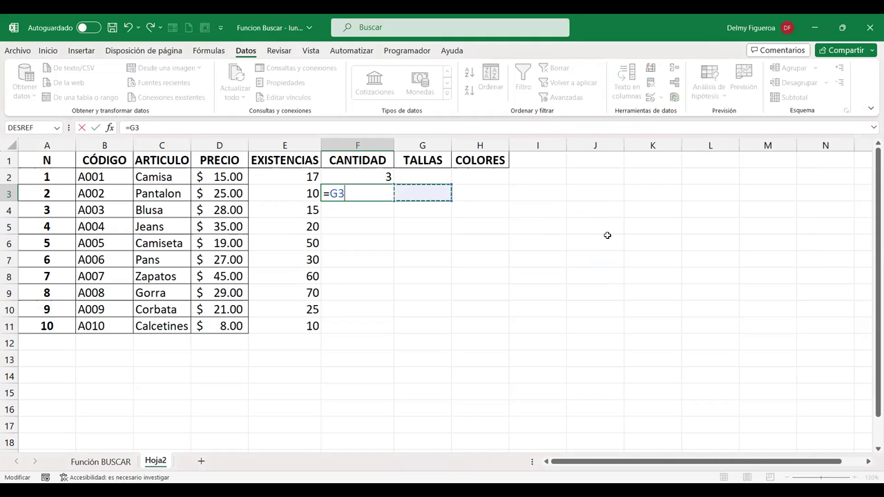
pyautogui.press('Escape')
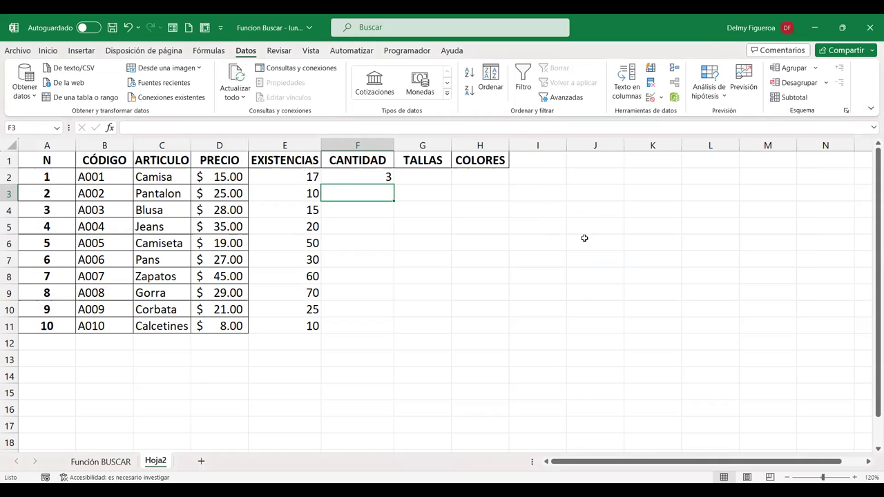
pyautogui.write('9')
pyautogui.press('Return')
pyautogui.click(583, 238)
pyautogui.write('8')
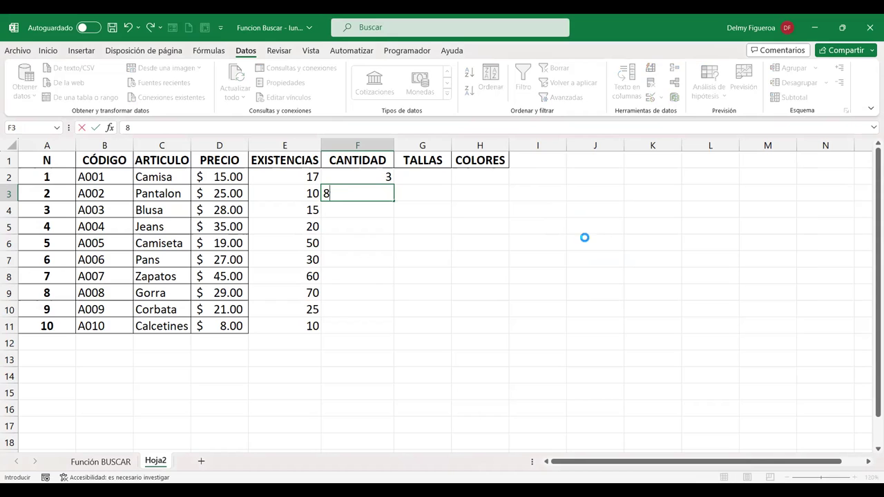
pyautogui.press('Escape')
pyautogui.press('Tab')
pyautogui.press('Left')
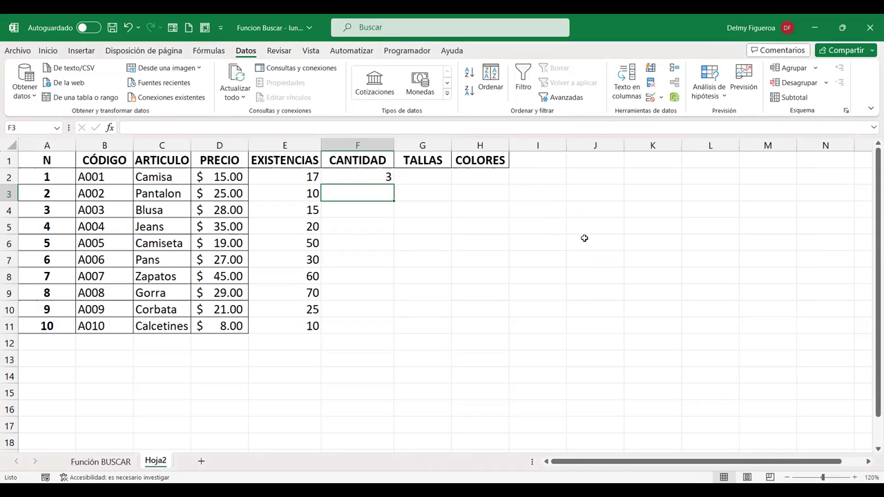
# Change F3's validation maximum to Función BUSCAR's L22 and enter 9, leaving EXISTENCIAS at 1
pyautogui.click(652, 98)
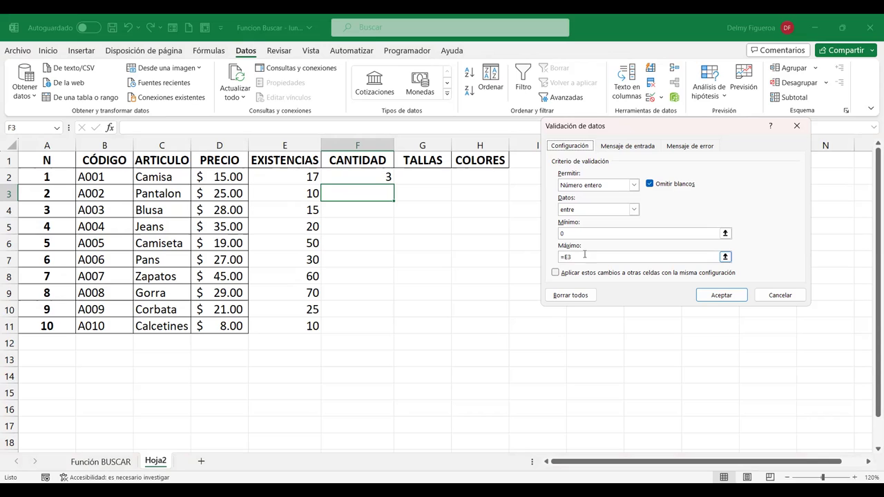
pyautogui.click(587, 256)
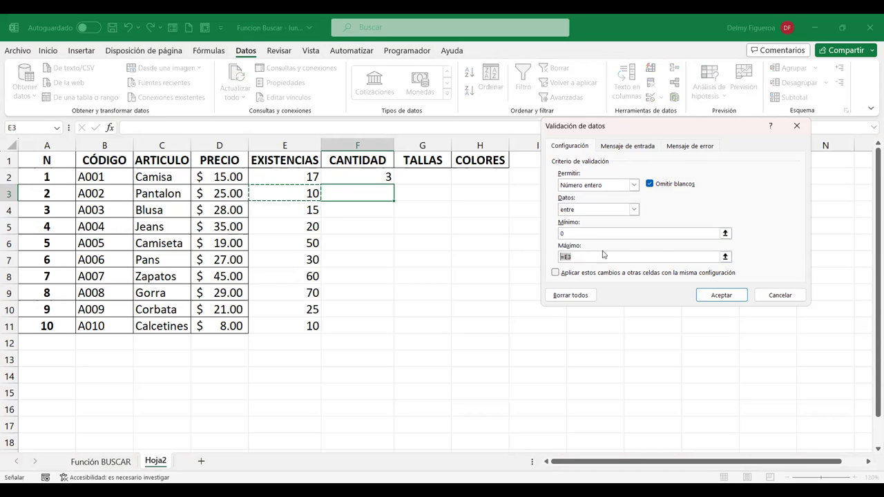
pyautogui.click(633, 257)
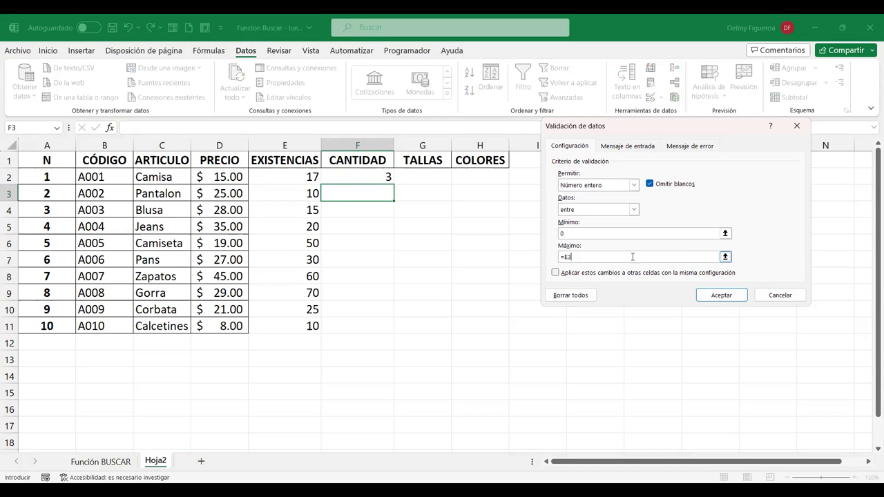
pyautogui.press('BackSpace')
pyautogui.press('BackSpace')
pyautogui.press('BackSpace')
pyautogui.click(100, 461)
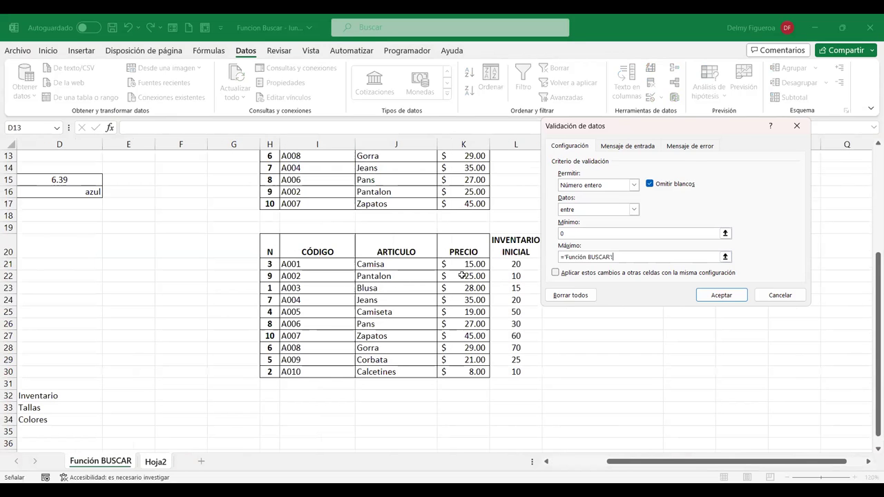
pyautogui.click(509, 275)
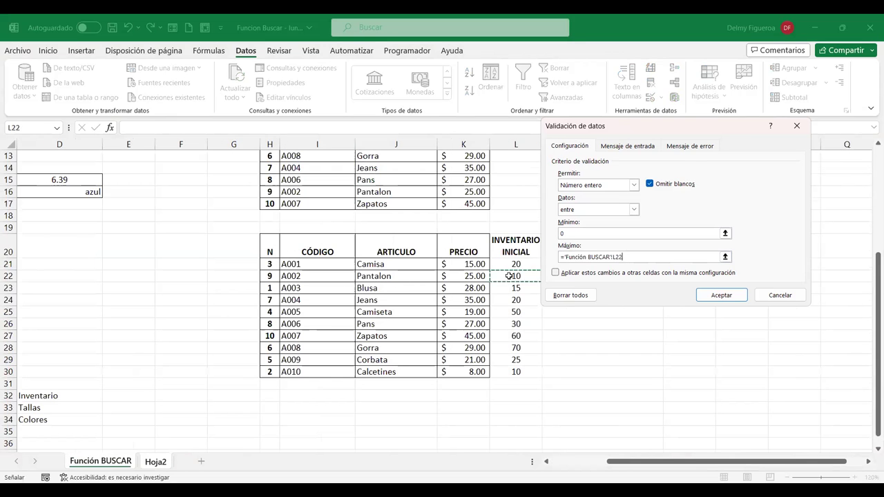
pyautogui.click(720, 298)
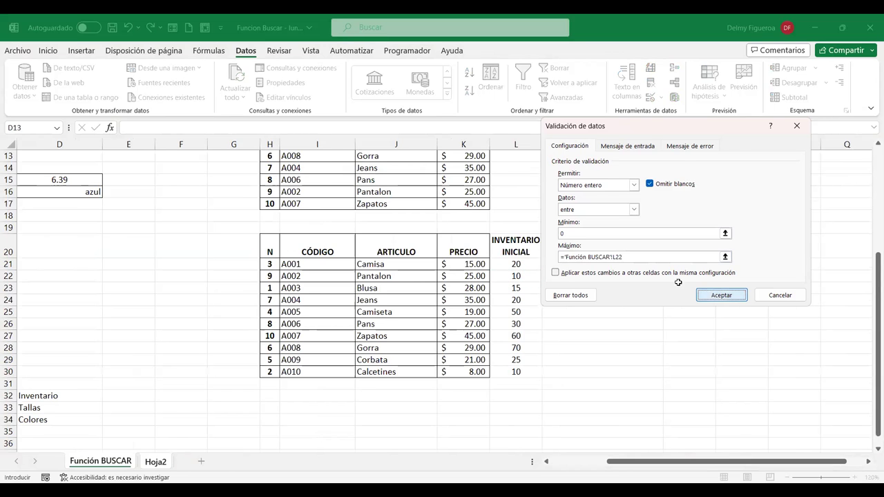
pyautogui.write('9')
pyautogui.press('Tab')
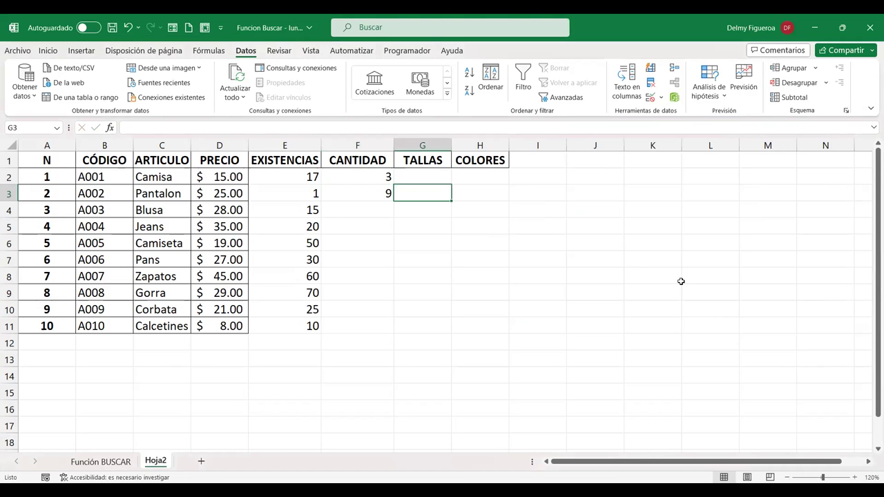
# Enter 10 in F3 and inspect the EXISTENCIAS formula in E3
pyautogui.press('Left')
pyautogui.write('10')
pyautogui.press('Tab')
pyautogui.press('Left')
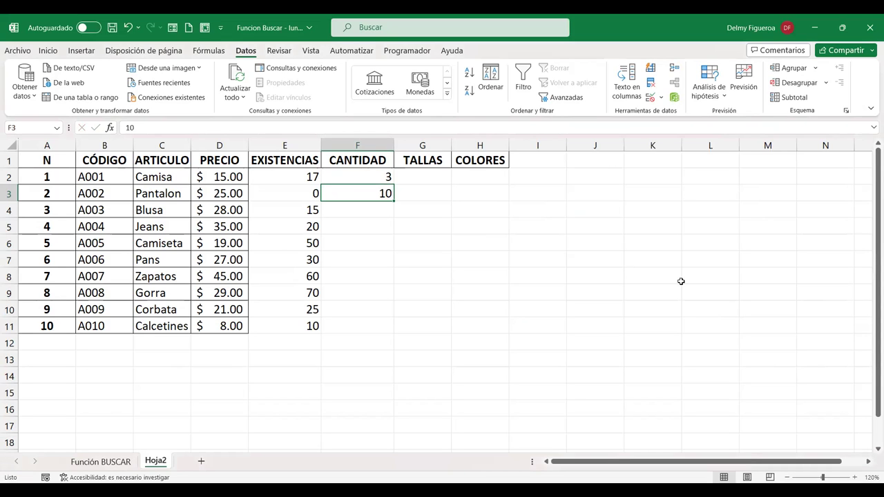
pyautogui.press('Left')
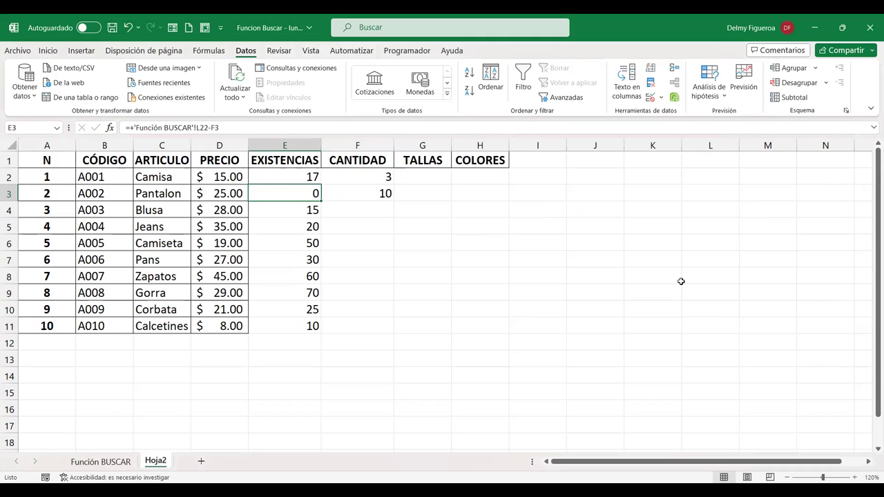
pyautogui.click(356, 193)
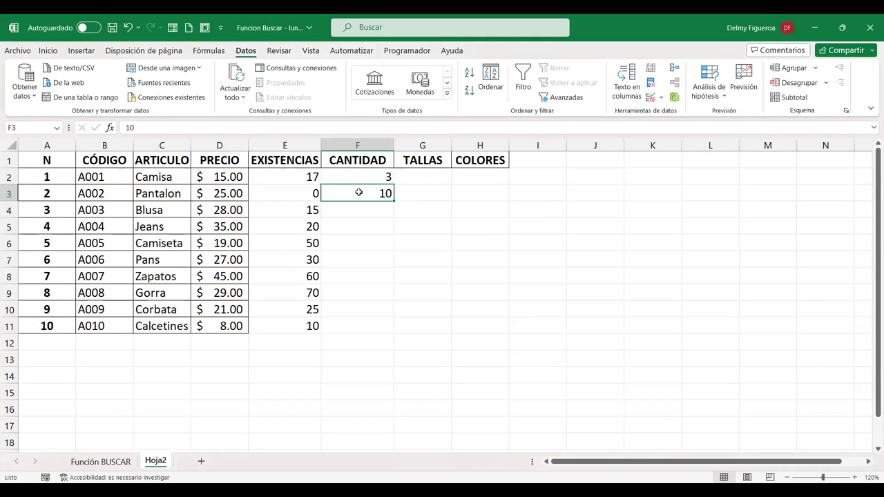
pyautogui.doubleClick(301, 193)
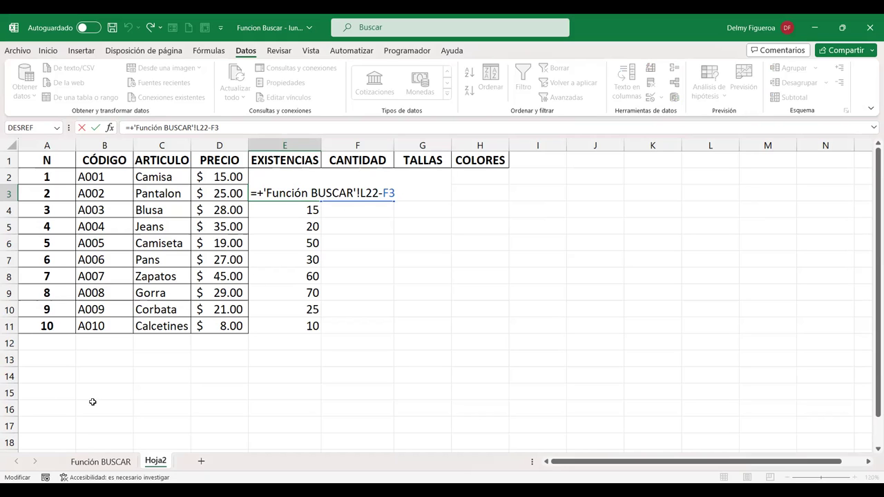
pyautogui.press('Return')
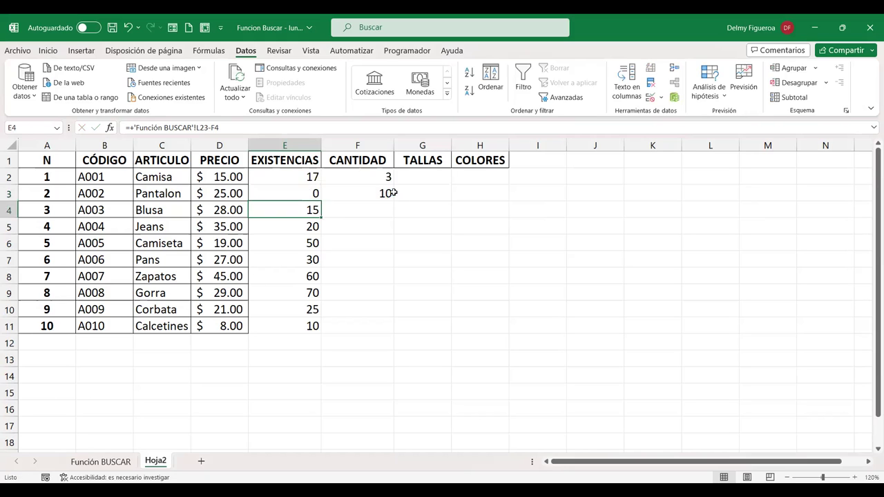
# Try 11 in F3, cancel the rejection, and enter 0 instead
pyautogui.click(357, 193)
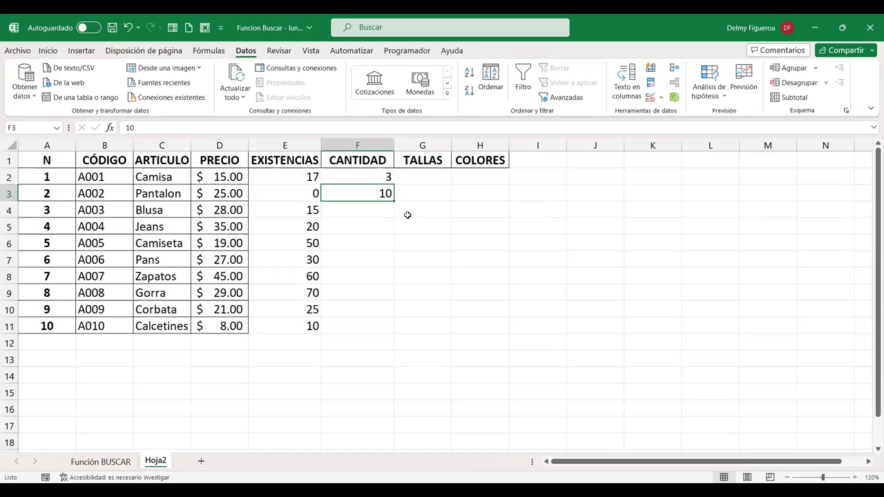
pyautogui.write('11')
pyautogui.press('Return')
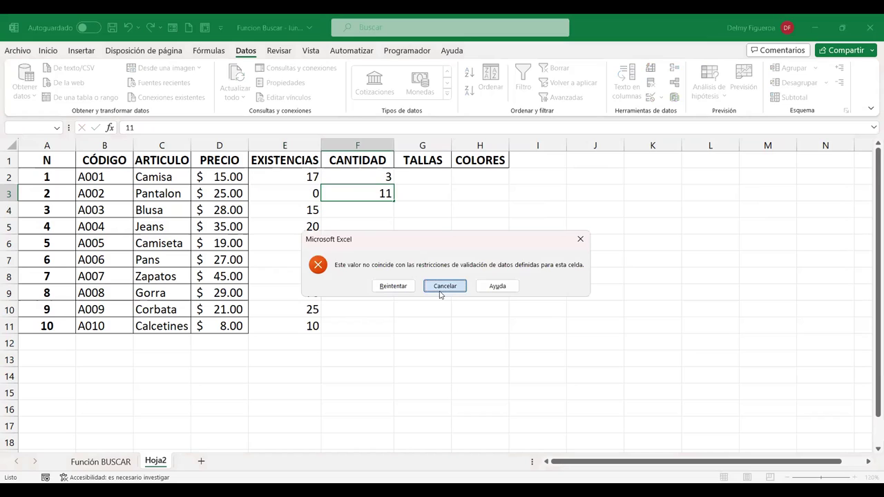
pyautogui.click(439, 289)
pyautogui.press('Left')
pyautogui.write('0')
pyautogui.press('Tab')
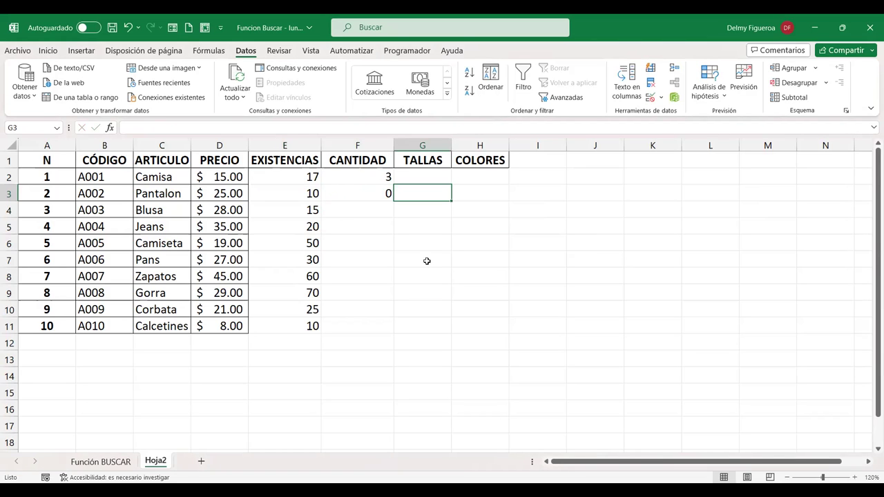
# Review F3's validation settings unchanged and check E3 against the Función BUSCAR inventory
pyautogui.click(371, 194)
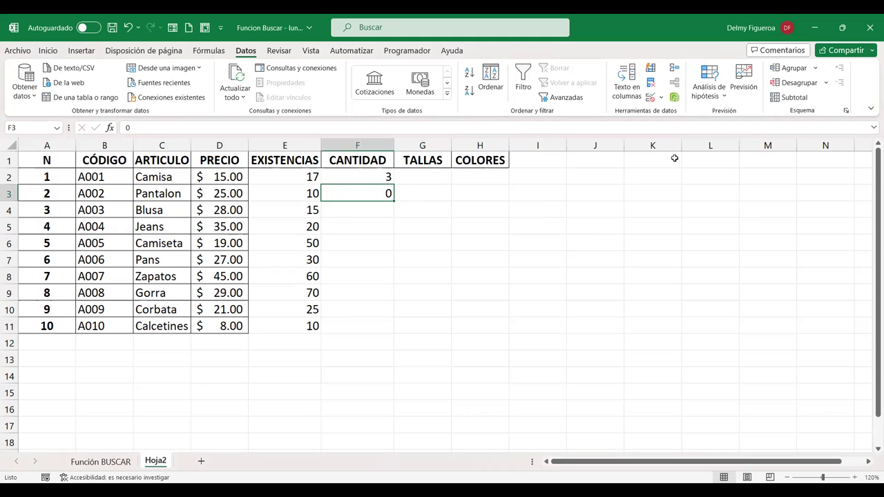
pyautogui.click(649, 100)
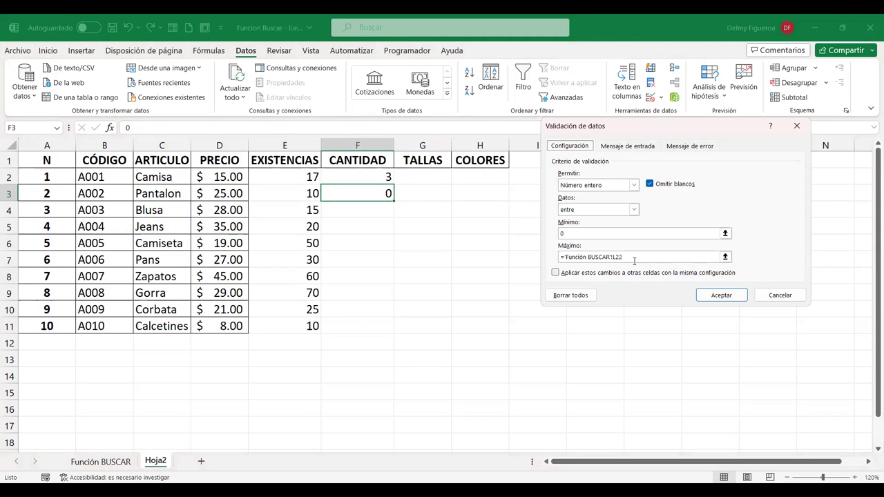
pyautogui.click(793, 301)
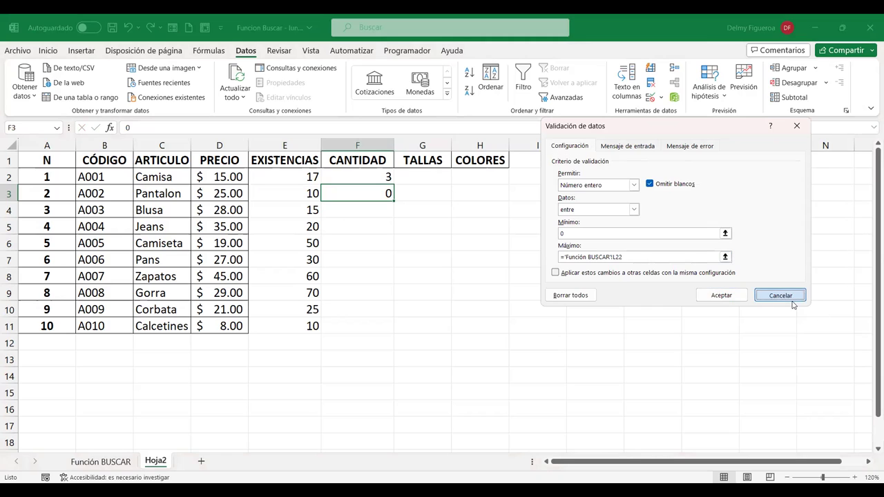
pyautogui.click(793, 303)
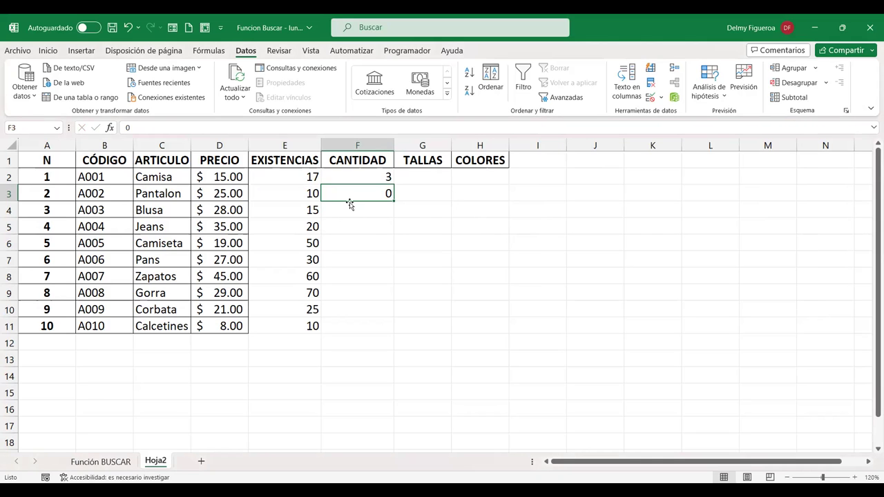
pyautogui.click(299, 193)
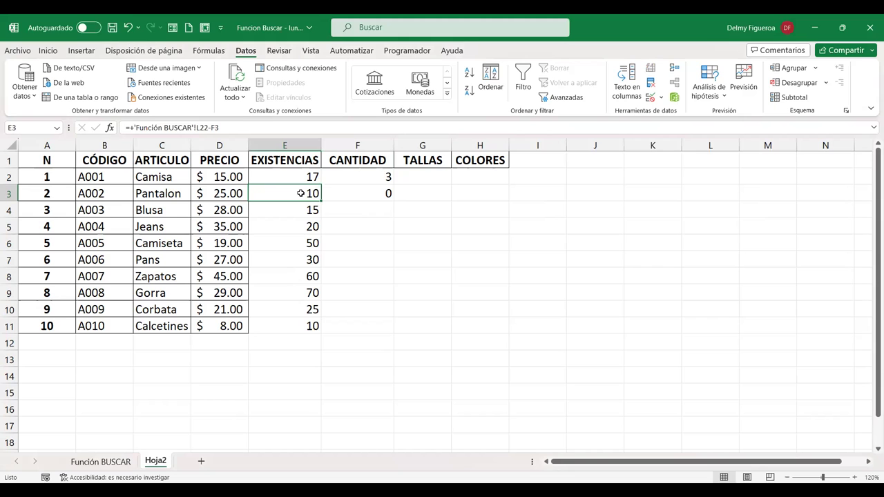
pyautogui.click(96, 461)
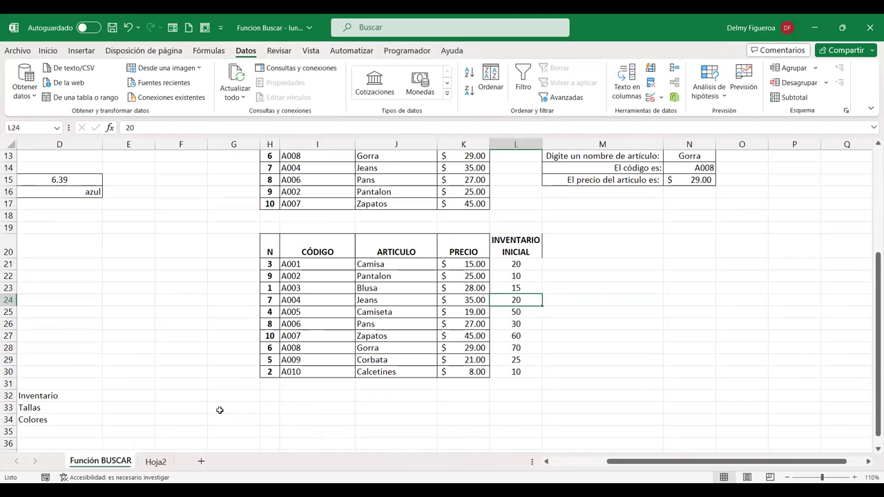
pyautogui.click(155, 461)
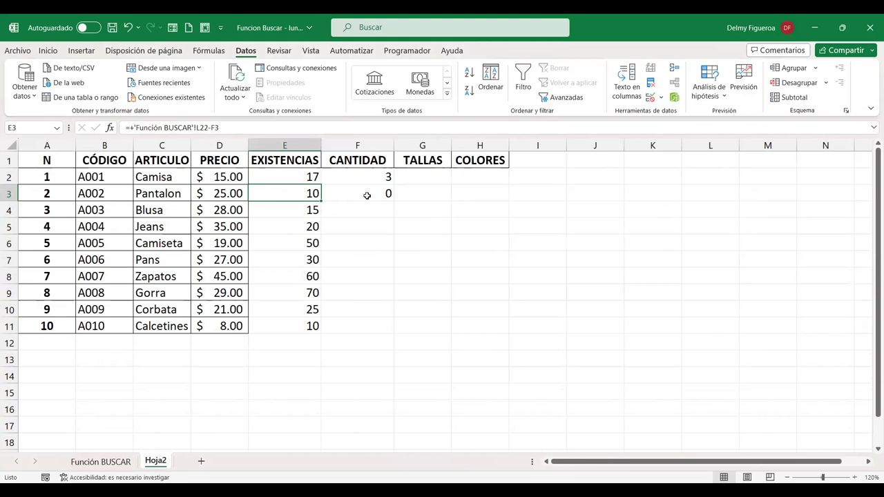
pyautogui.click(367, 195)
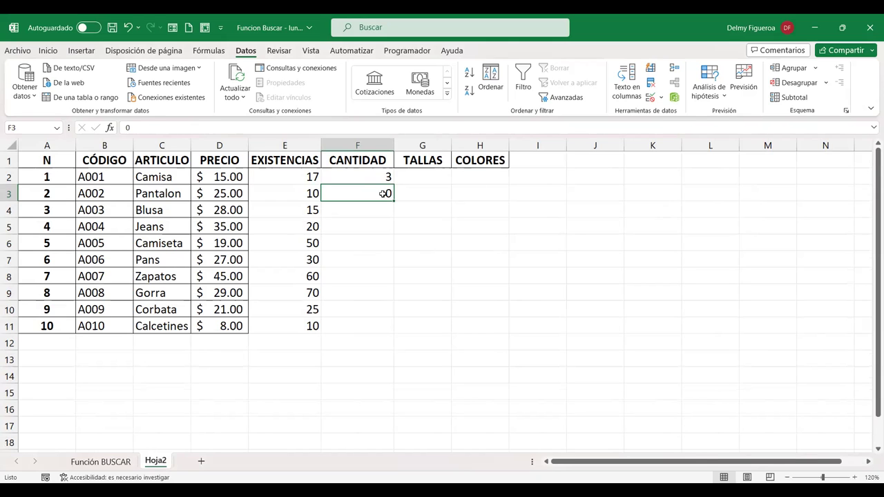
# Try 11 in F3 once more and cancel the validation rejection
pyautogui.write('11')
pyautogui.press('Return')
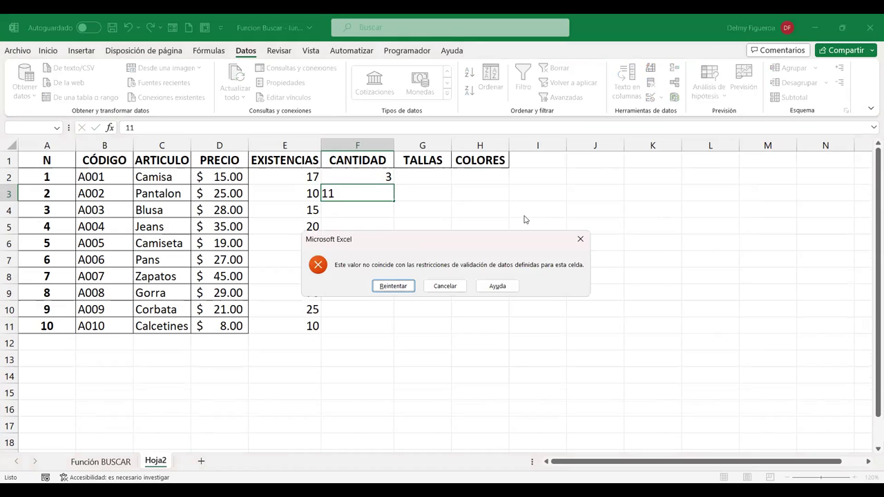
pyautogui.press('Escape')
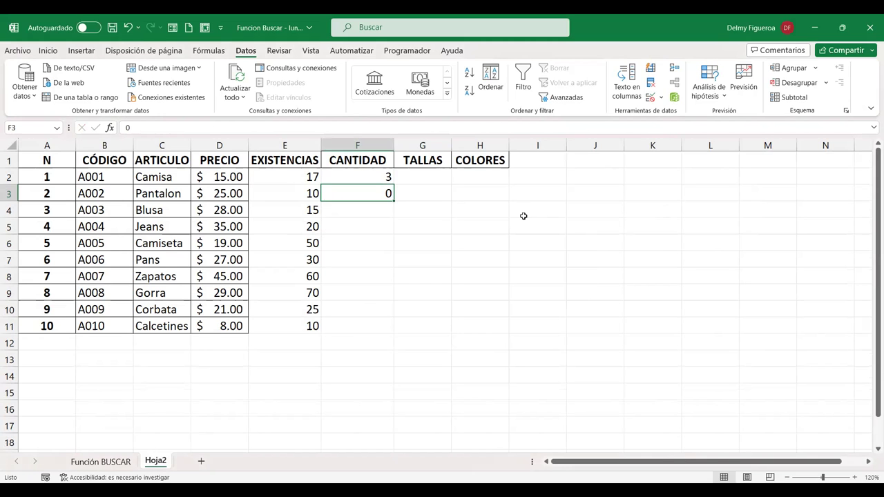
pyautogui.press('Right')
pyautogui.press('Left')
# Enter 10, then 9, and finally 1 in F3, leaving 9 in stock
pyautogui.write('10')
pyautogui.hotkey('ctrl', 'Return')
pyautogui.write('9')
pyautogui.press('Right')
pyautogui.press('Left')
pyautogui.write('1')
pyautogui.press('Right')
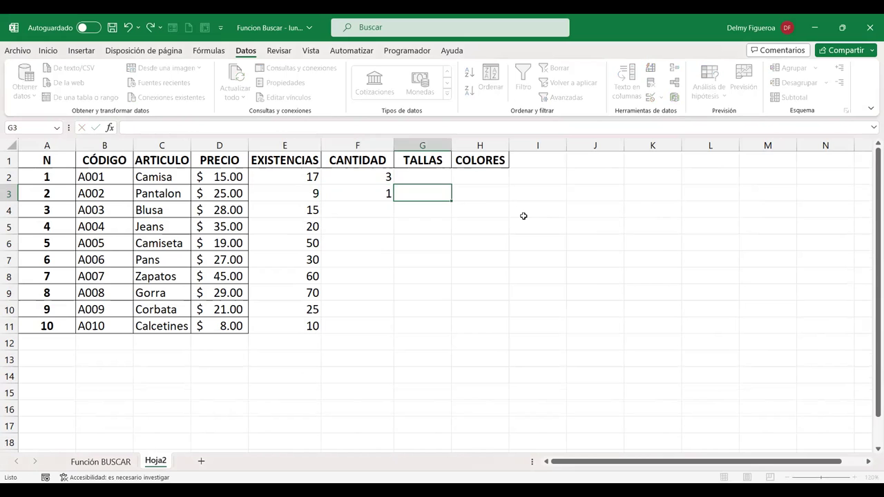
pyautogui.press('Left')
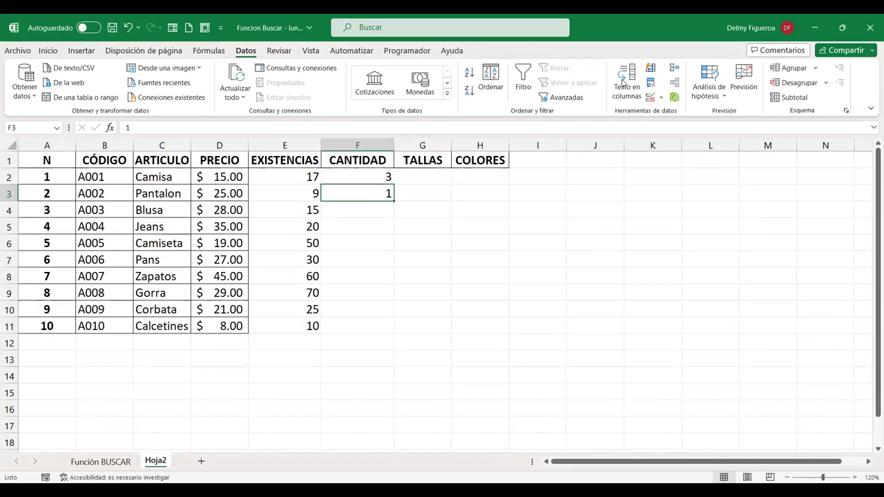
# Re-save F3's rule as whole numbers between 0 and ='Función BUSCAR'!L22
pyautogui.click(654, 97)
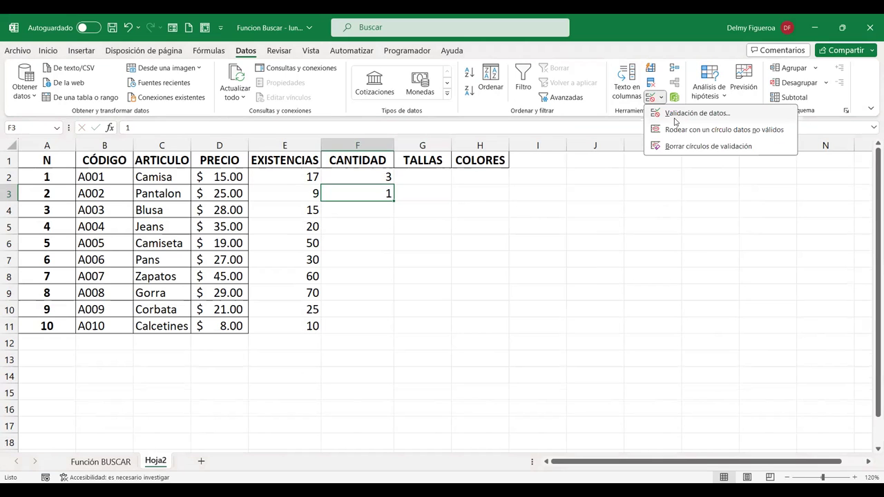
pyautogui.click(676, 115)
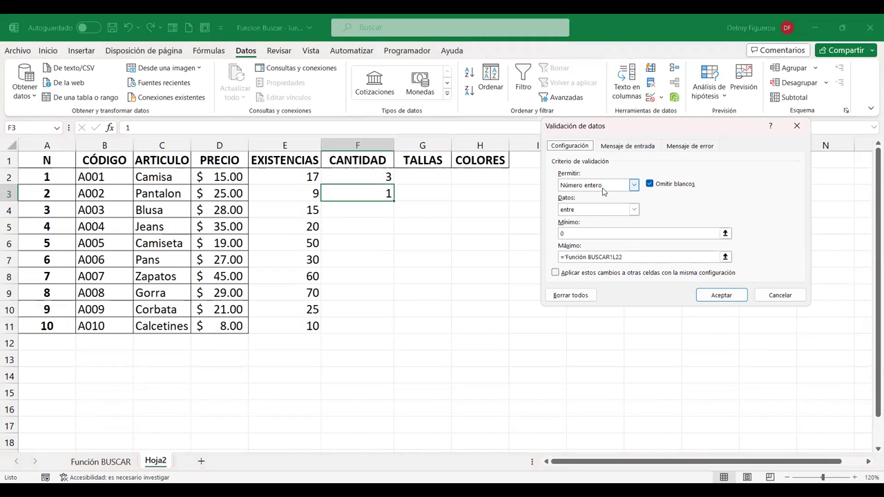
pyautogui.click(577, 234)
pyautogui.click(589, 257)
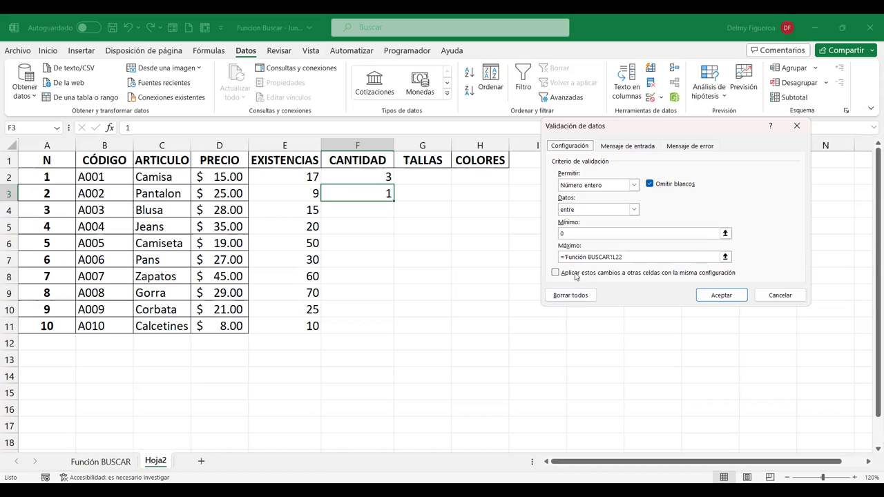
pyautogui.moveTo(636, 256); pyautogui.dragTo(464, 231)
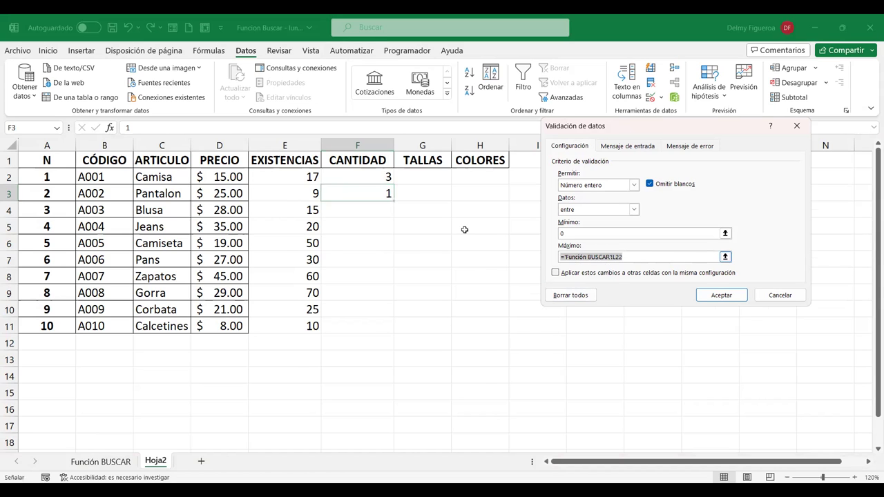
pyautogui.press('BackSpace')
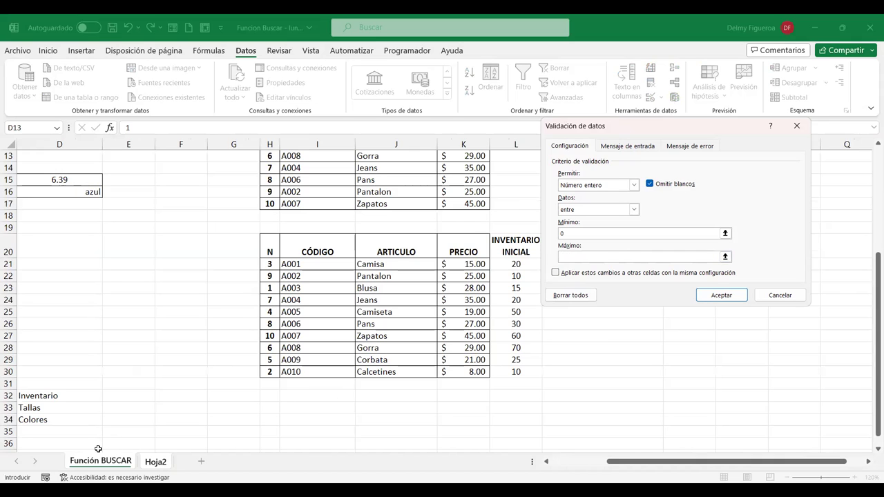
pyautogui.click(517, 275)
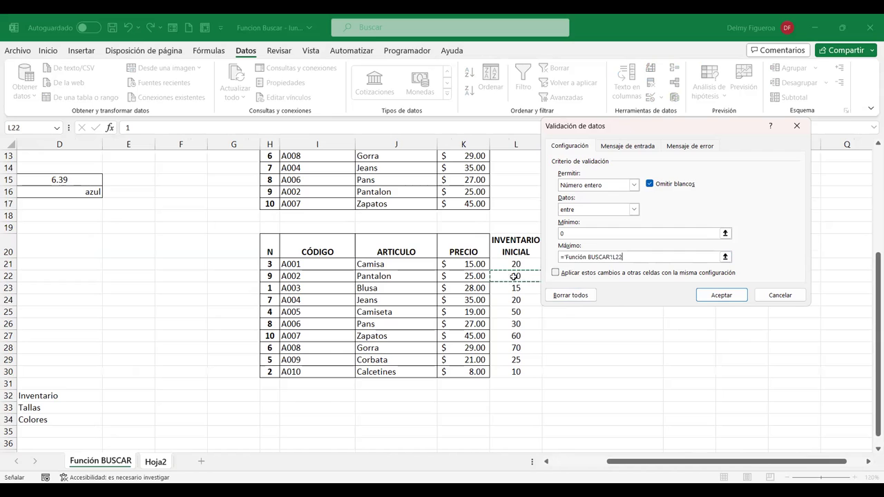
pyautogui.click(721, 295)
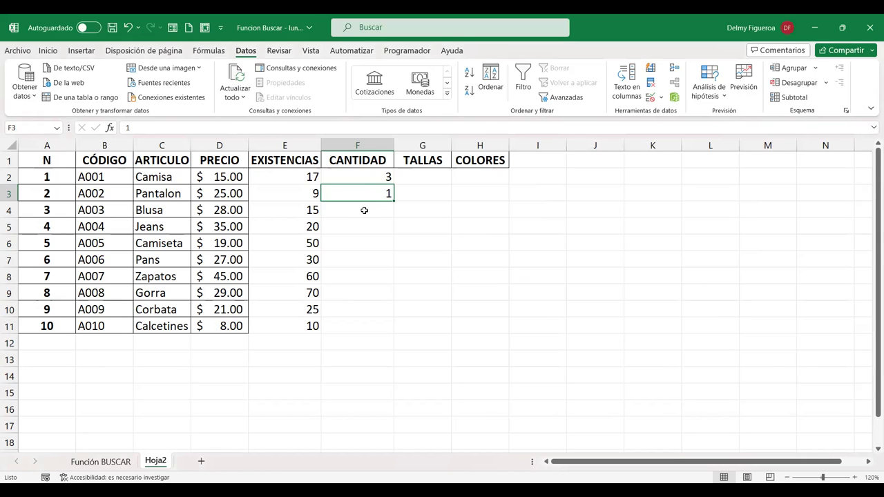
# Set whole-number validation on F4:F11, minimum 0, maximum from 'Función BUSCAR'!L23
pyautogui.moveTo(364, 210); pyautogui.dragTo(362, 323)
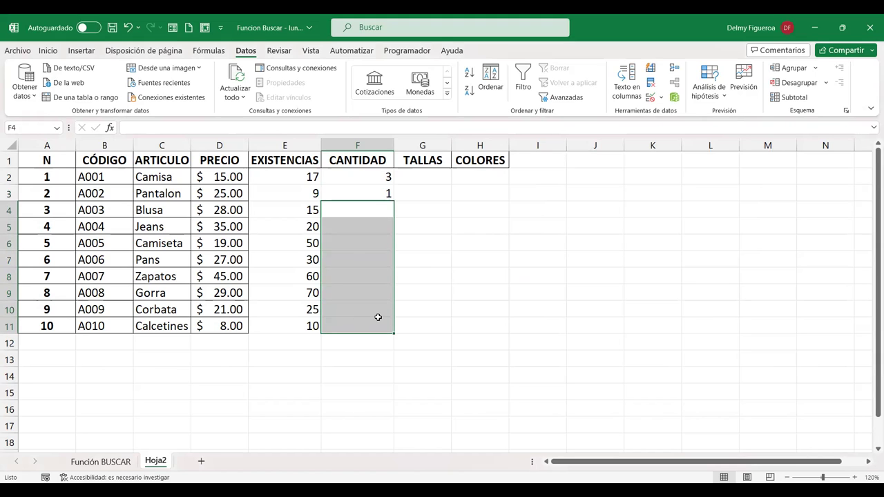
pyautogui.click(651, 99)
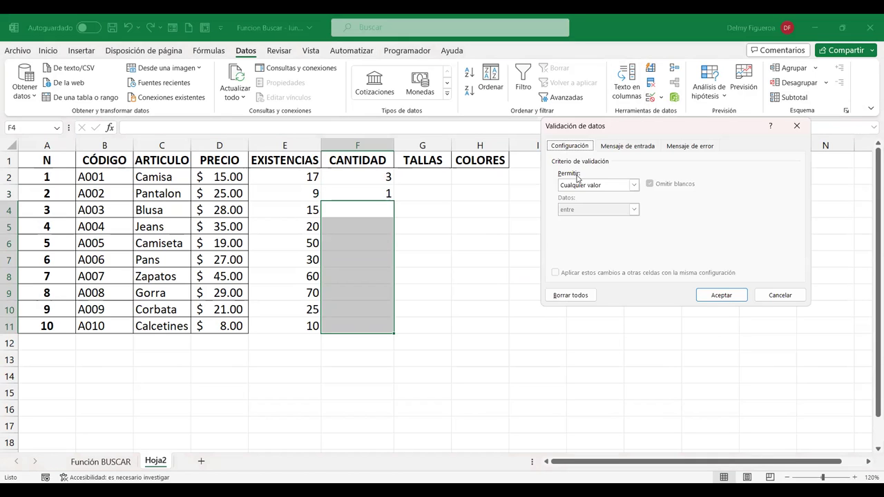
pyautogui.click(634, 186)
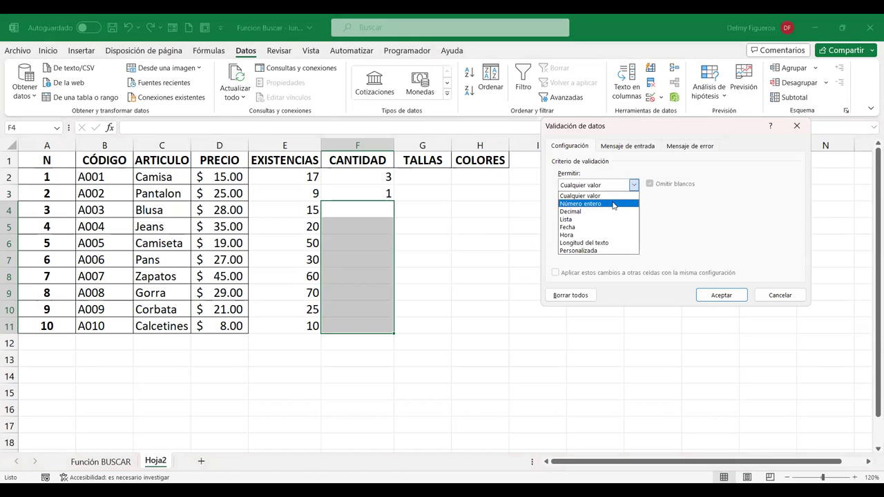
pyautogui.click(612, 202)
pyautogui.click(611, 234)
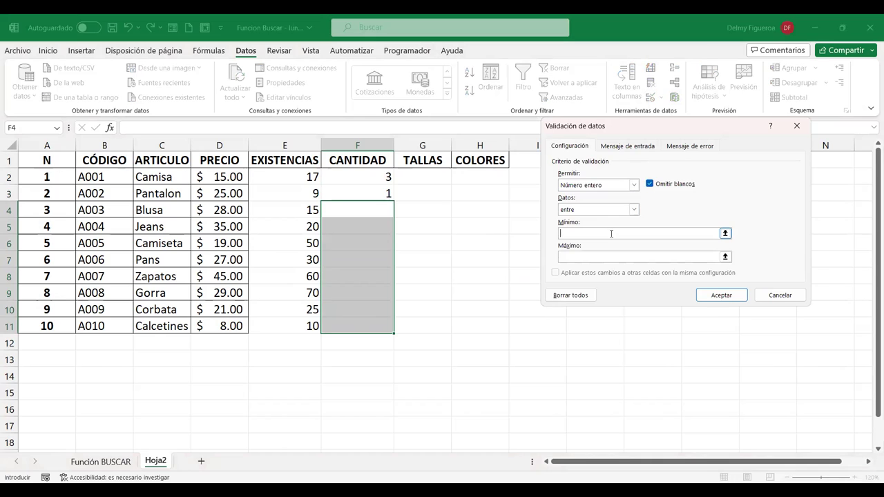
pyautogui.write('0')
pyautogui.click(614, 256)
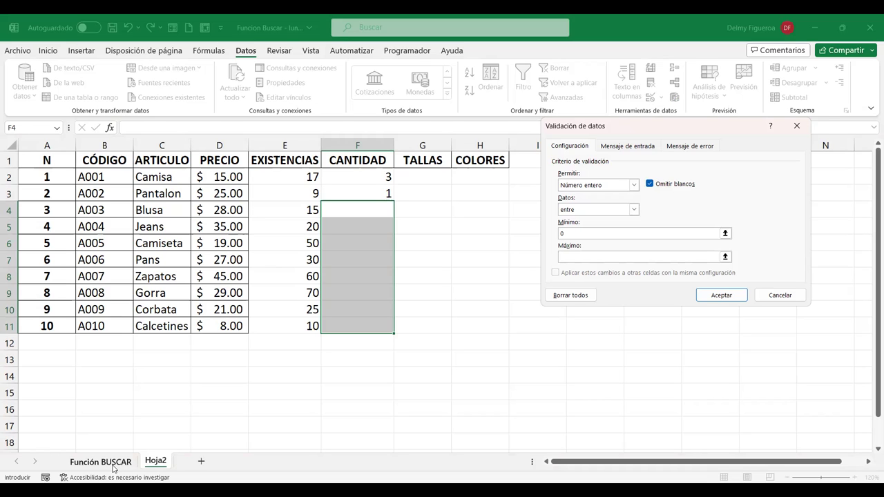
pyautogui.click(104, 462)
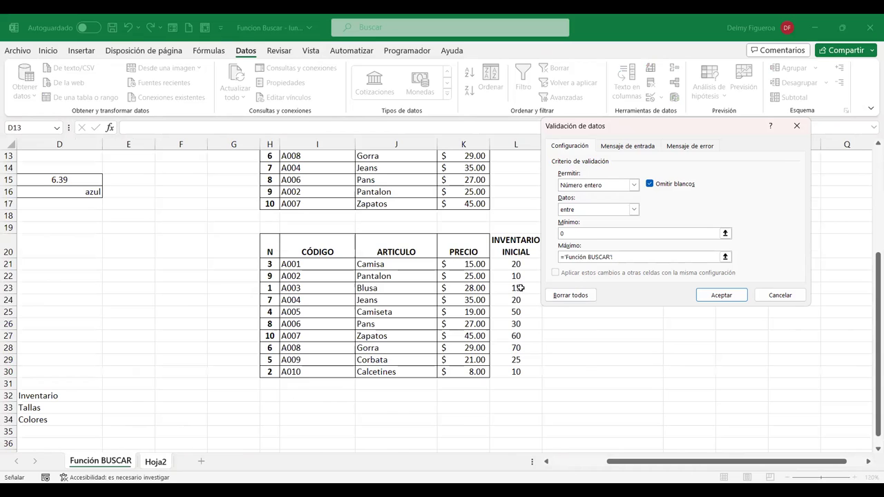
pyautogui.click(518, 286)
pyautogui.hotkey('ctrl', 'shift', 'Down')
# Fix the invalid maximum reference so it points only to L23, then apply the validation
pyautogui.click(718, 297)
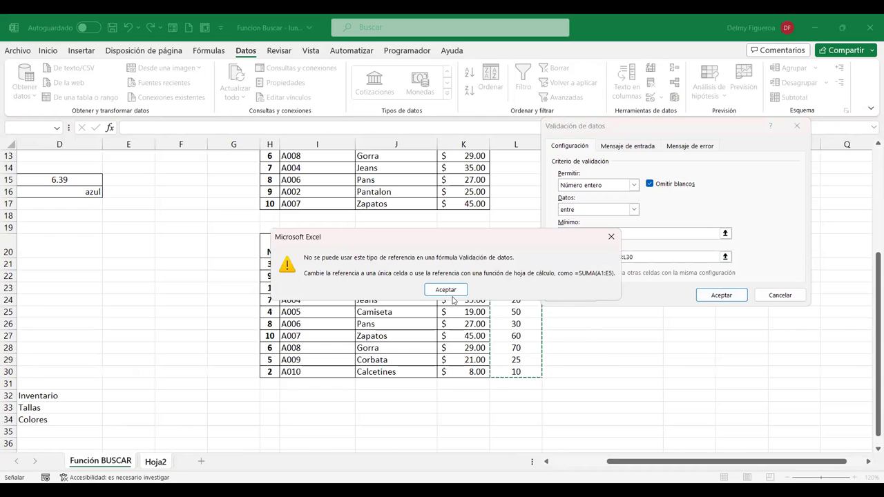
pyautogui.click(457, 290)
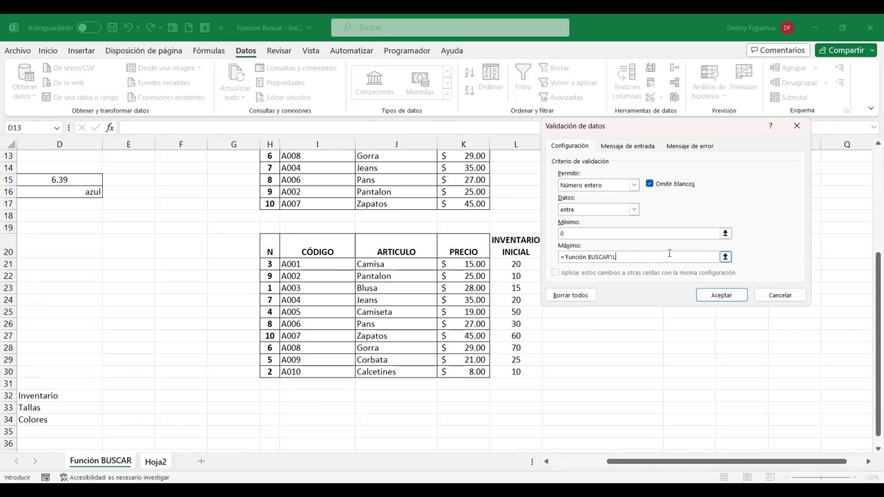
pyautogui.click(516, 287)
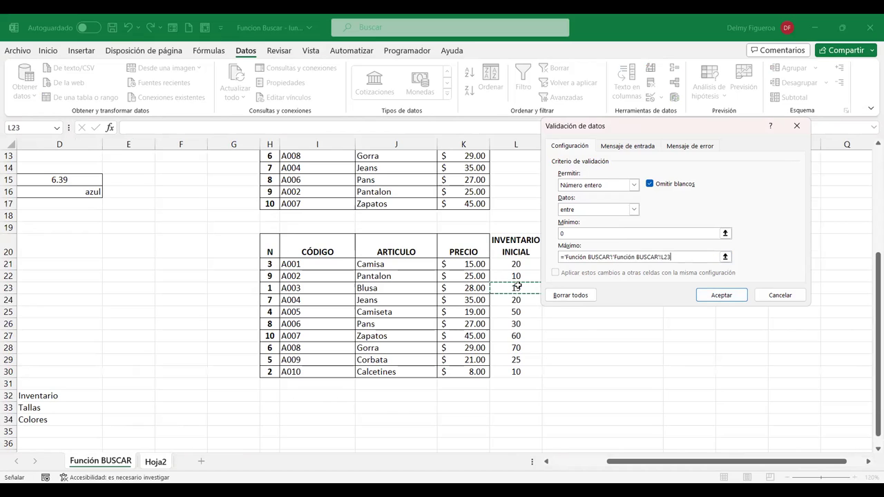
pyautogui.click(705, 294)
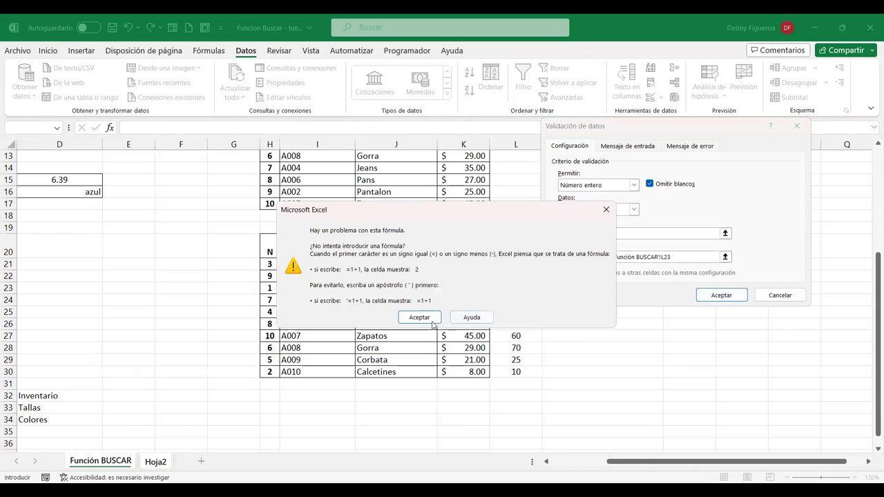
pyautogui.click(429, 315)
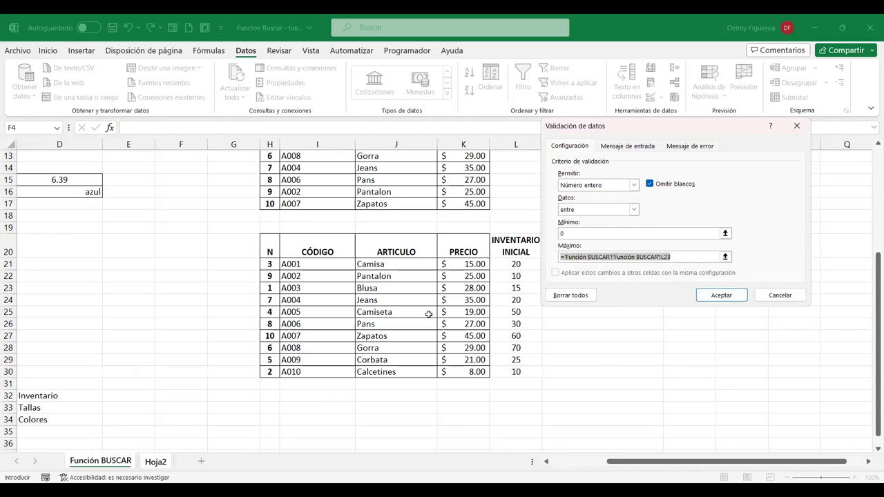
pyautogui.press('BackSpace')
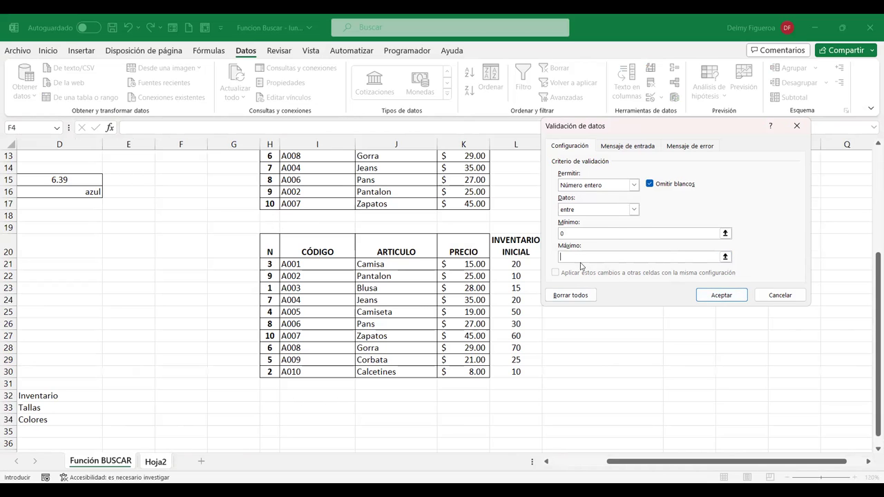
pyautogui.click(520, 287)
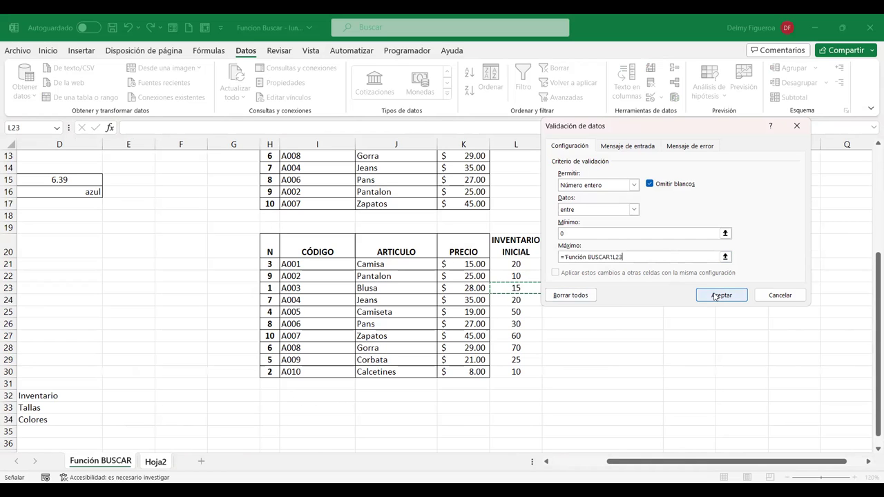
pyautogui.click(718, 295)
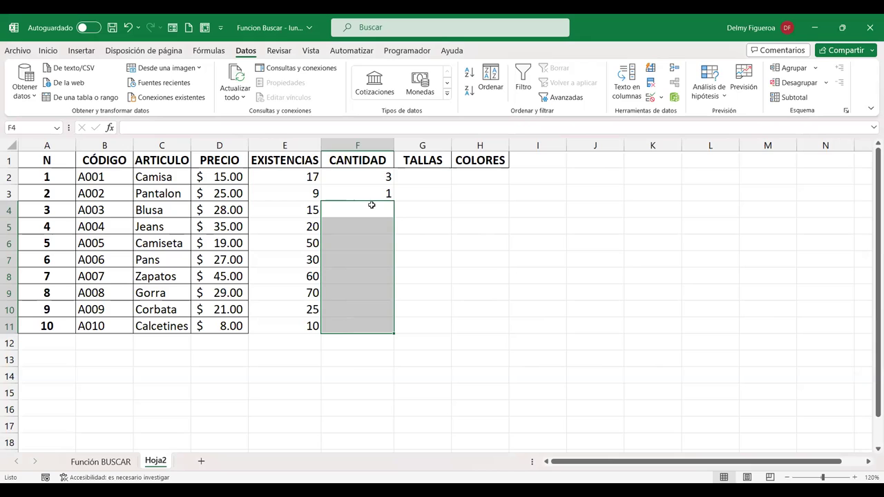
# Test the CANTIDAD limit in F4 and F5 with 16, 21 and 15, resetting to 0
pyautogui.click(369, 209)
pyautogui.click(333, 224)
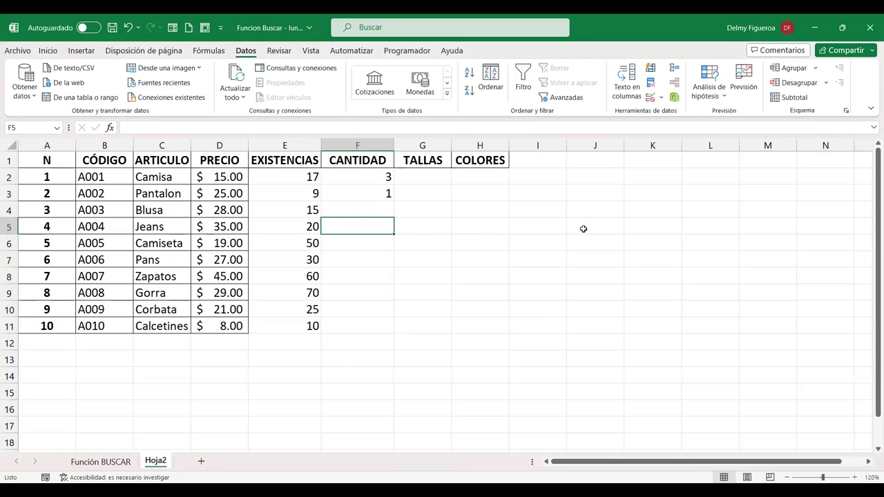
pyautogui.write('16')
pyautogui.press('Return')
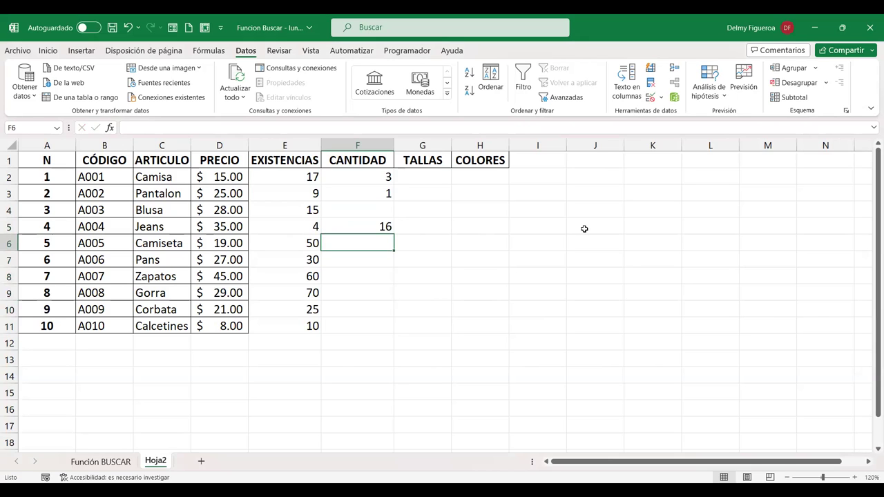
pyautogui.press('Up')
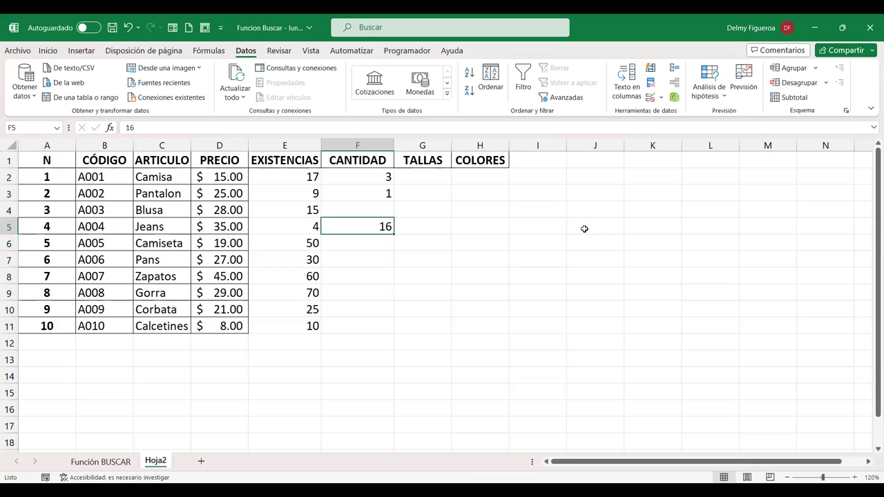
pyautogui.write('21')
pyautogui.press('Return')
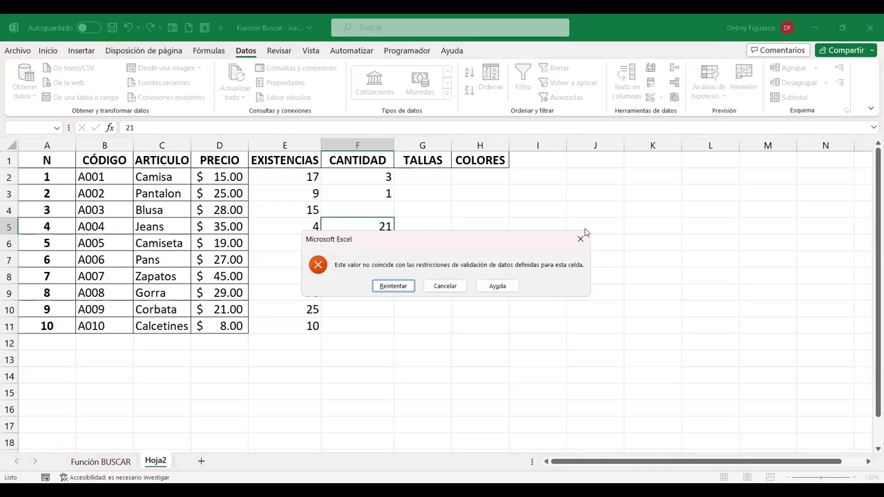
pyautogui.press('Escape')
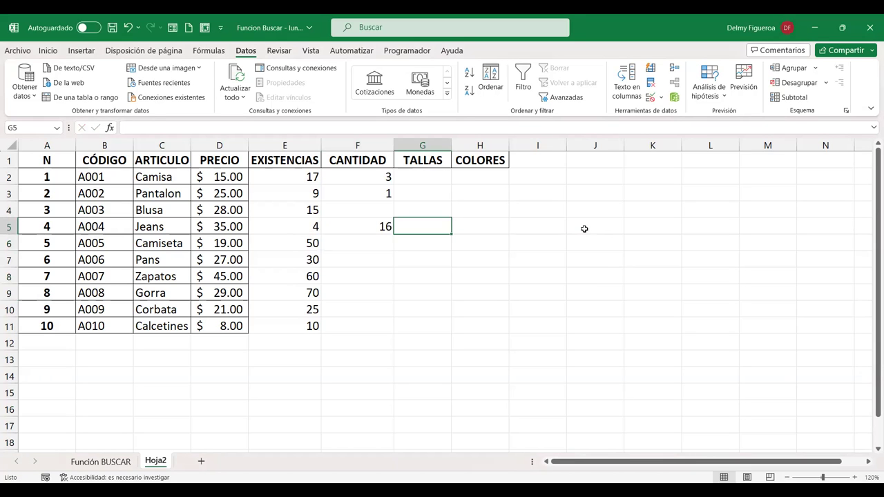
pyautogui.press('Left')
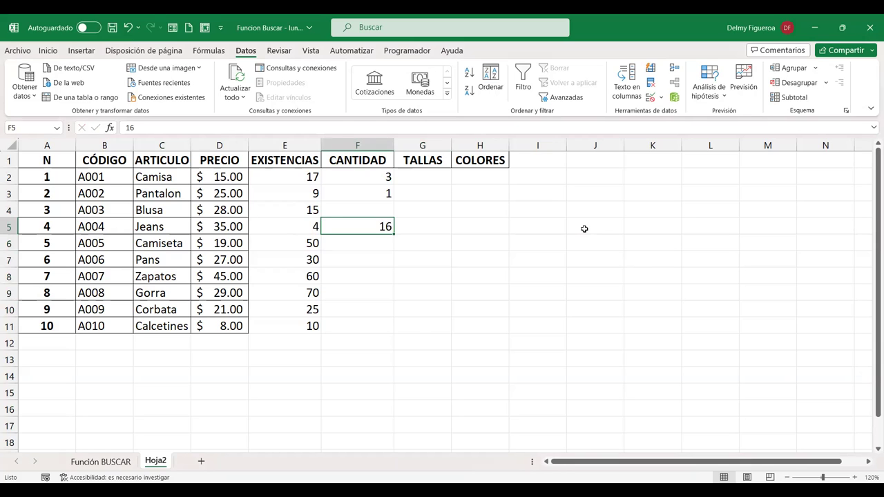
pyautogui.write('0')
pyautogui.press('Return')
pyautogui.press('Left')
pyautogui.press('Up')
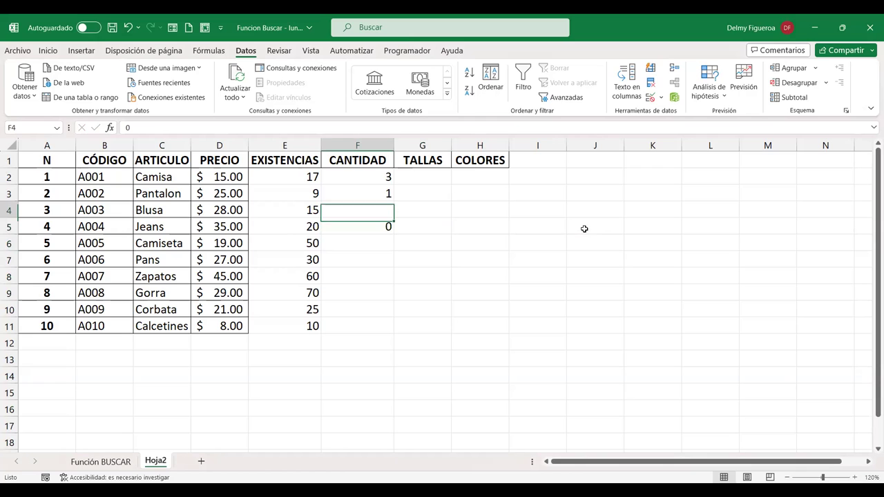
pyautogui.write('0')
pyautogui.press('Return')
pyautogui.press('Left')
pyautogui.write('16')
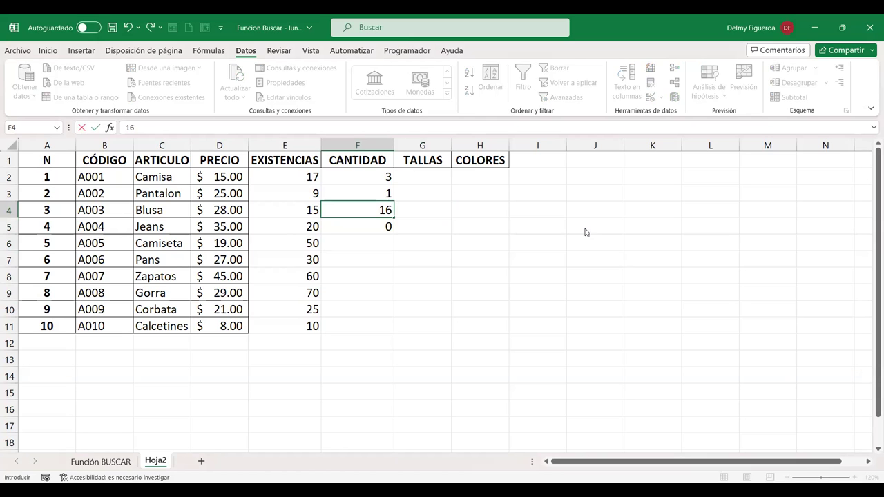
pyautogui.press('Return')
pyautogui.click(582, 235)
pyautogui.write('15')
pyautogui.press('Return')
pyautogui.press('Left')
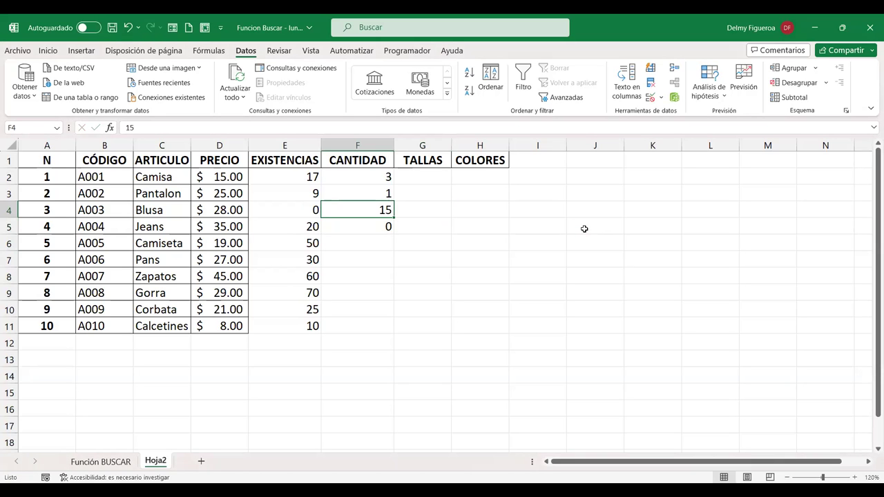
pyautogui.write('0')
pyautogui.press('Return')
pyautogui.press('Return')
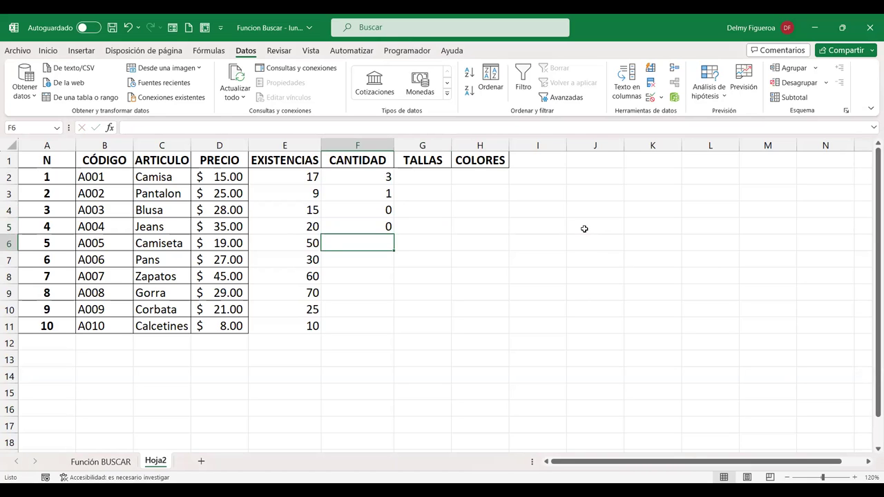
# Test the limits in F6 to F9 with 50, 51, 31, 61 and 71, discarding rejected values
pyautogui.write('50')
pyautogui.press('Tab')
pyautogui.press('Left')
pyautogui.write('51')
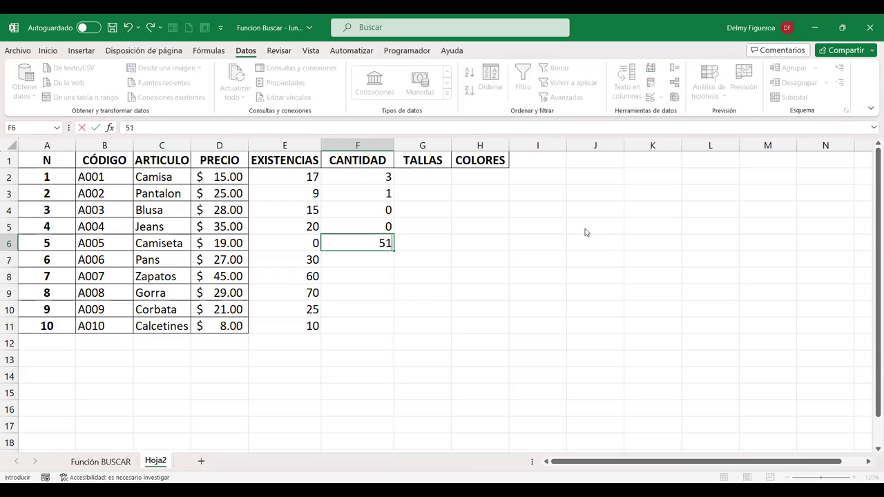
pyautogui.press('Return')
pyautogui.press('Escape')
pyautogui.press('Left')
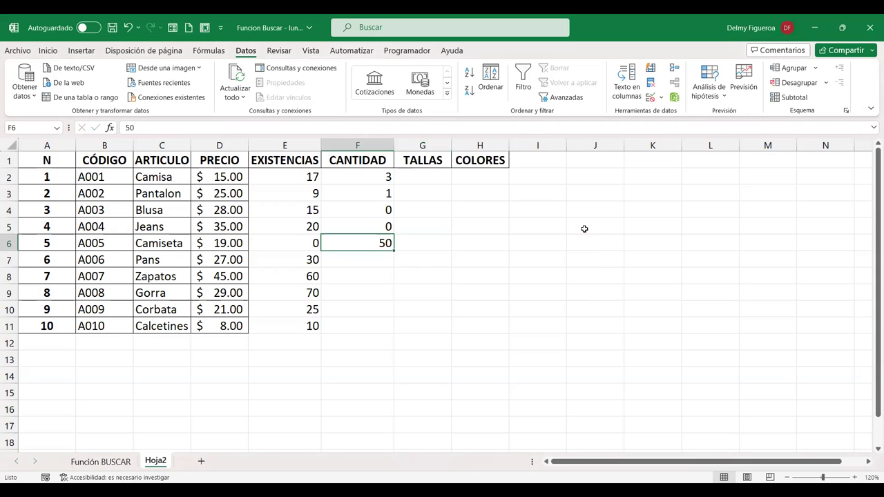
pyautogui.press('Down')
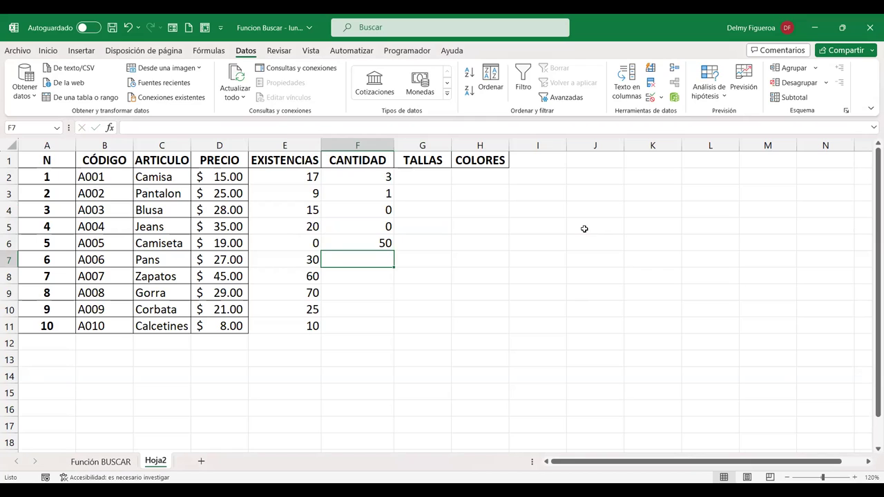
pyautogui.hotkey('ctrl', 'z')
pyautogui.hotkey('ctrl', 'z')
pyautogui.write('31')
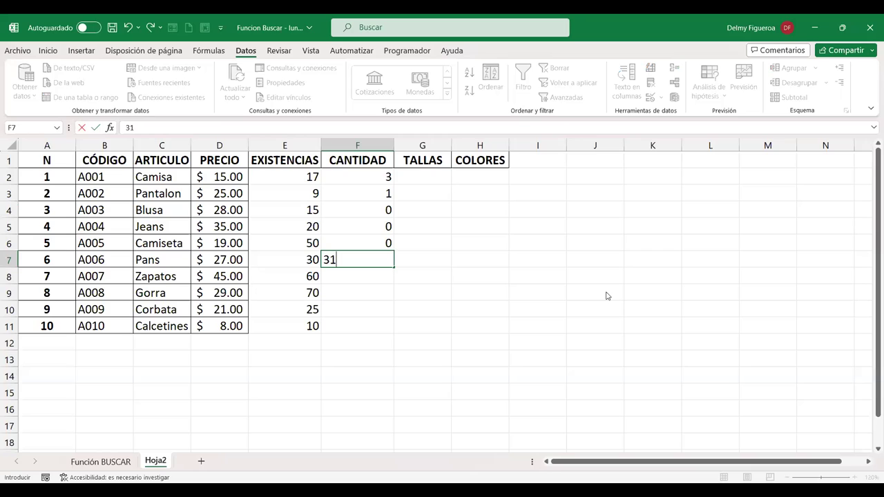
pyautogui.press('Return')
pyautogui.press('Escape')
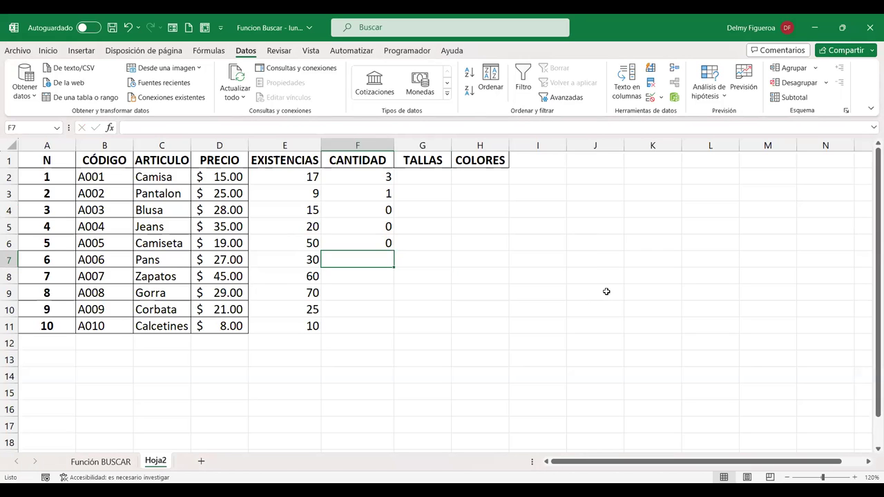
pyautogui.press('Down')
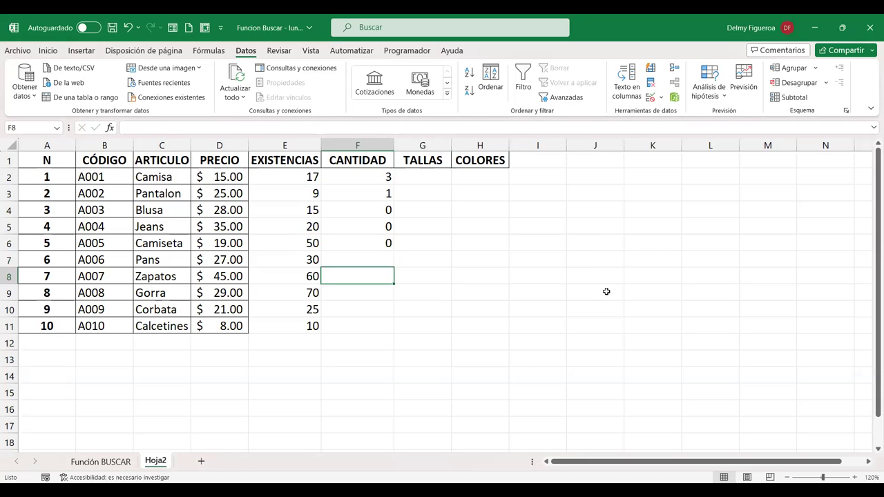
pyautogui.write('61')
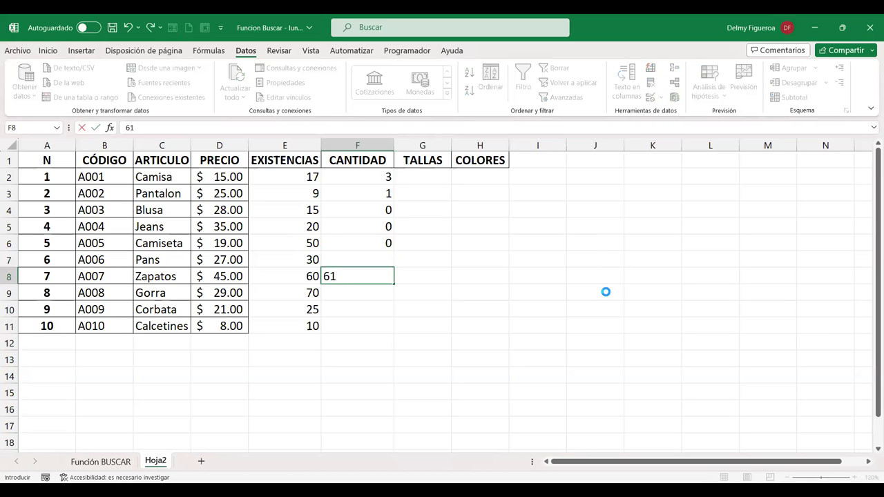
pyautogui.press('Return')
pyautogui.press('Escape')
pyautogui.press('Left')
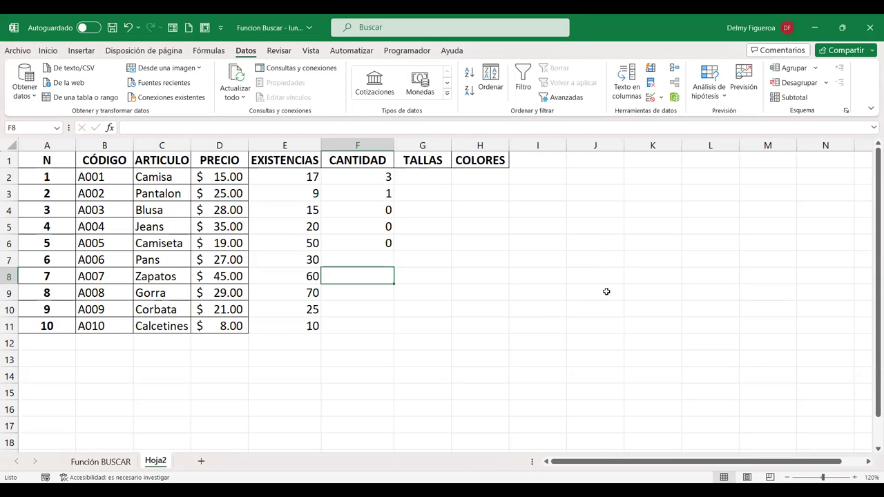
pyautogui.press('Down')
pyautogui.write('71')
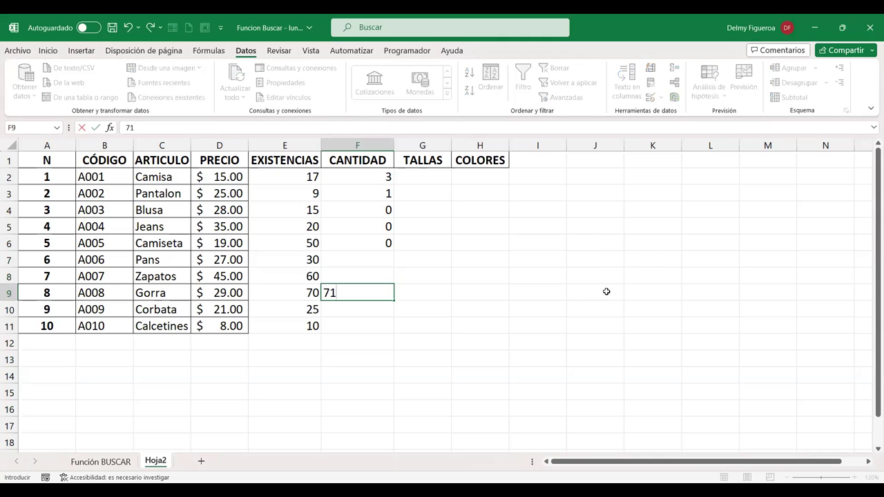
pyautogui.press('Escape')
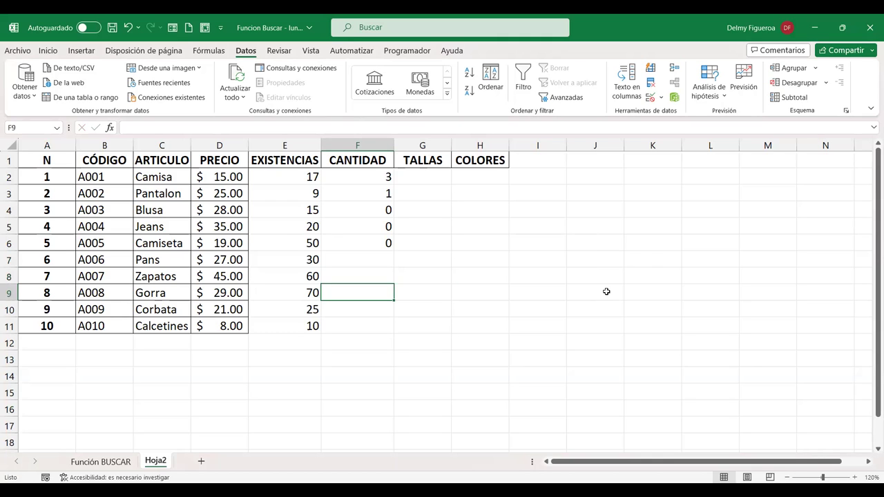
# Test F10 with 26 and 25 and F11 with 10 and 11, ending at 0
pyautogui.press('Down')
pyautogui.write('26')
pyautogui.press('Escape')
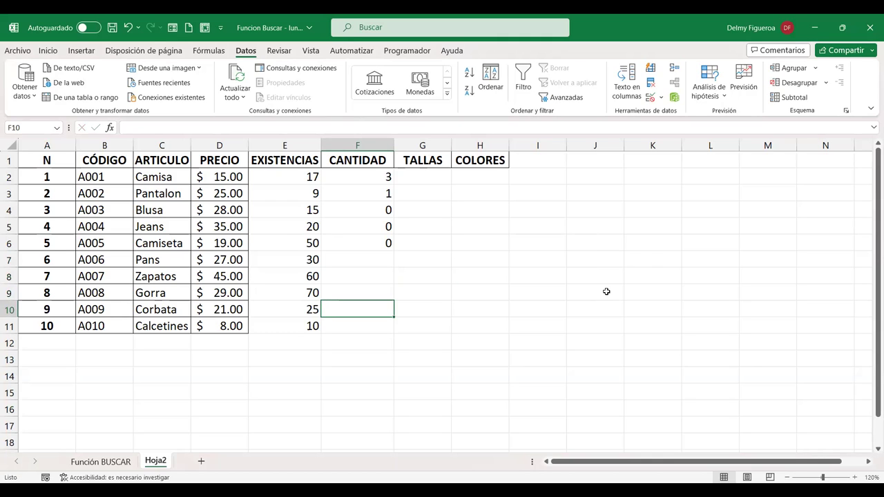
pyautogui.write('26')
pyautogui.press('Return')
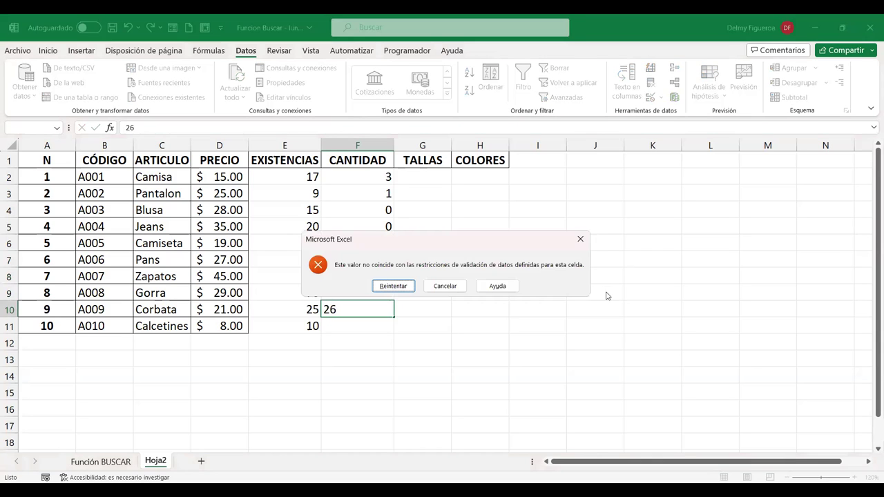
pyautogui.press('Escape')
pyautogui.write('25')
pyautogui.press('Tab')
pyautogui.press('Left')
pyautogui.press('Return')
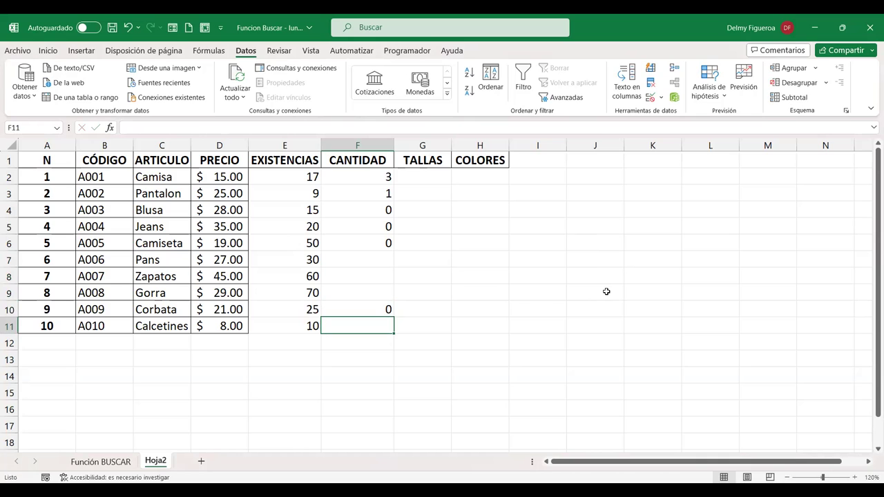
pyautogui.write('10')
pyautogui.press('Tab')
pyautogui.press('Left')
pyautogui.write('11')
pyautogui.press('Escape')
pyautogui.press('Right')
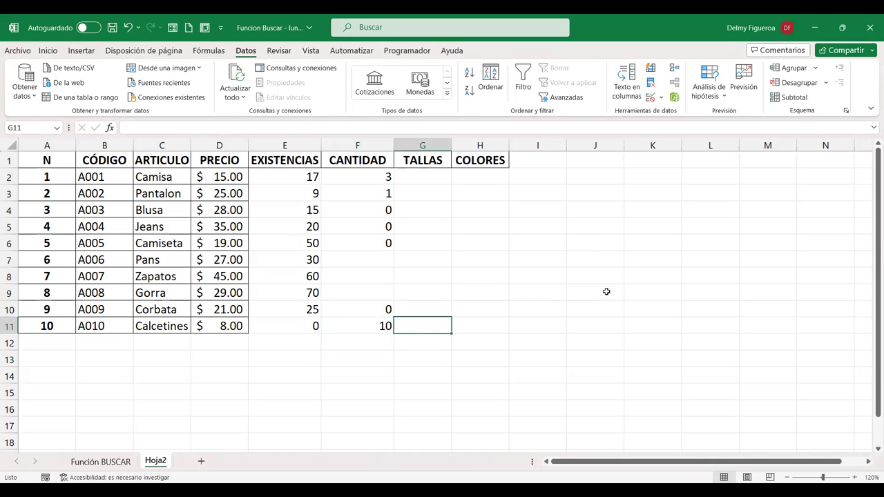
pyautogui.press('Left')
pyautogui.write('0')
pyautogui.press('Tab')
pyautogui.press('Left')
# Clear all CANTIDAD values in F2:F11 so EXISTENCIAS shows full stock again
pyautogui.press('Up')
pyautogui.press('Down')
pyautogui.press('Down')
pyautogui.press('Up')
pyautogui.hotkey('shift', 'Up')
pyautogui.hotkey('shift', 'Up')
pyautogui.hotkey('shift', 'Up')
pyautogui.hotkey('shift', 'Up')
pyautogui.hotkey('shift', 'Up')
pyautogui.hotkey('shift', 'Up')
pyautogui.hotkey('shift', 'Up')
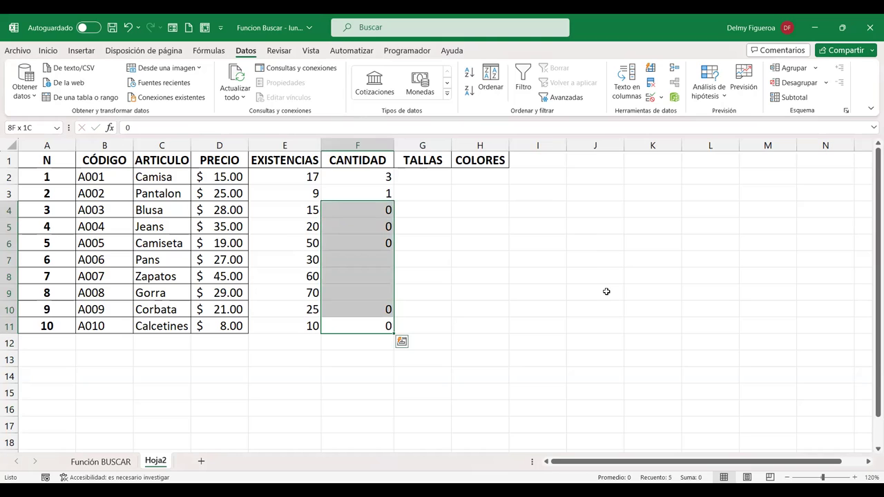
pyautogui.hotkey('shift', 'Up')
pyautogui.hotkey('shift', 'Up')
pyautogui.press('Delete')
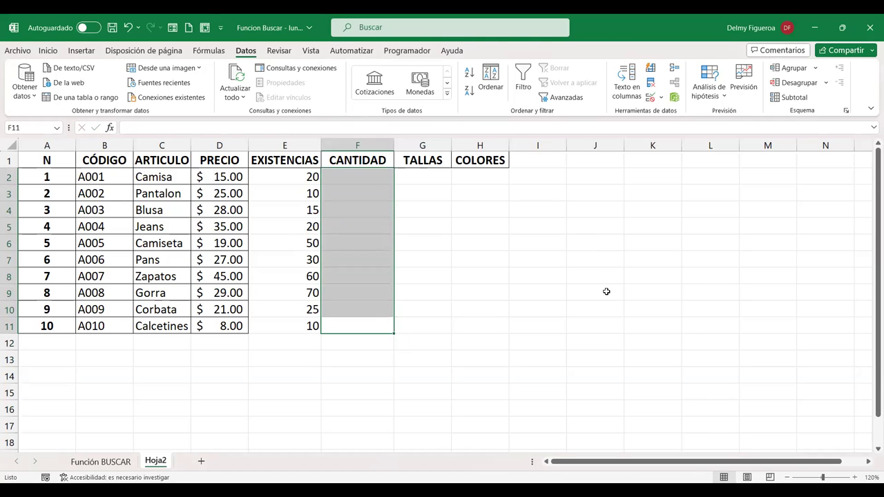
# Enter S, M, L in G2:G4 under TALLAS and fill the pattern down to G11
pyautogui.click(356, 174)
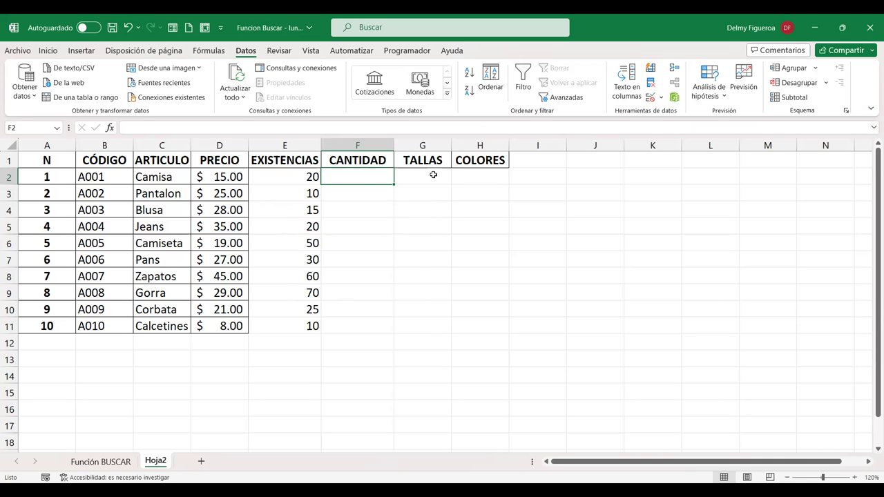
pyautogui.click(433, 175)
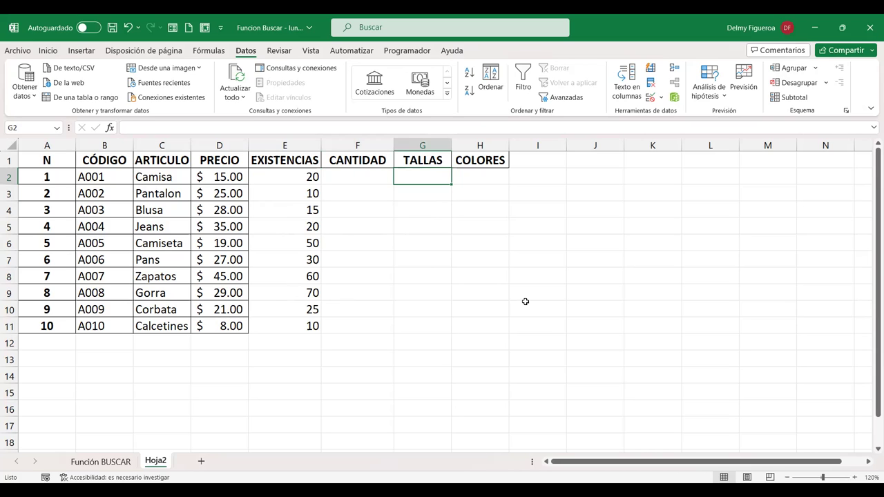
pyautogui.write('S')
pyautogui.press('Return')
pyautogui.write('M')
pyautogui.press('Return')
pyautogui.write('L')
pyautogui.press('Return')
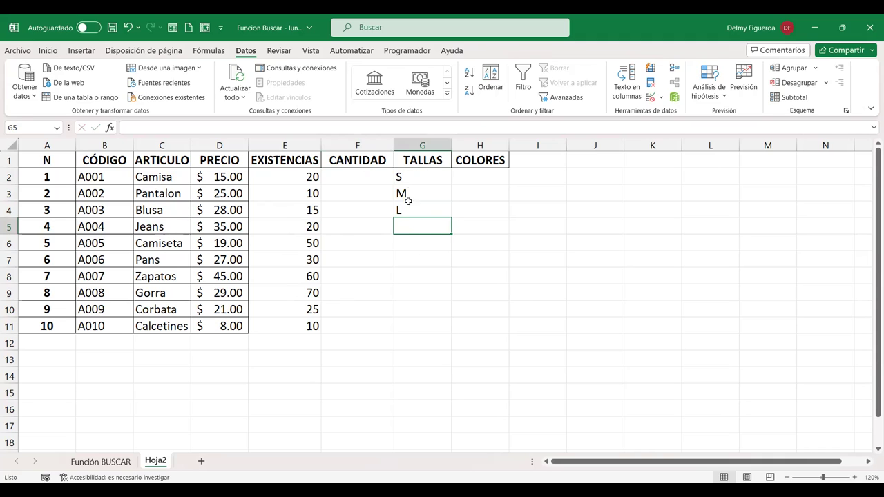
pyautogui.moveTo(408, 182); pyautogui.dragTo(412, 215)
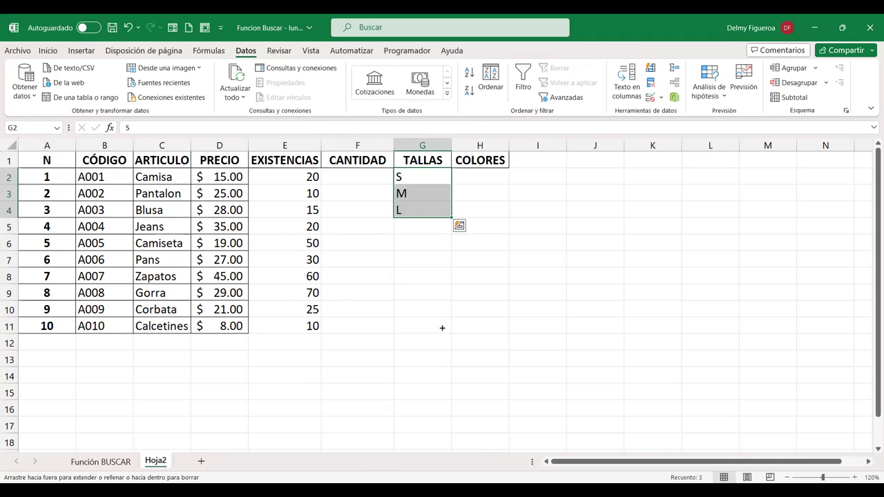
pyautogui.moveTo(442, 320); pyautogui.dragTo(442, 325)
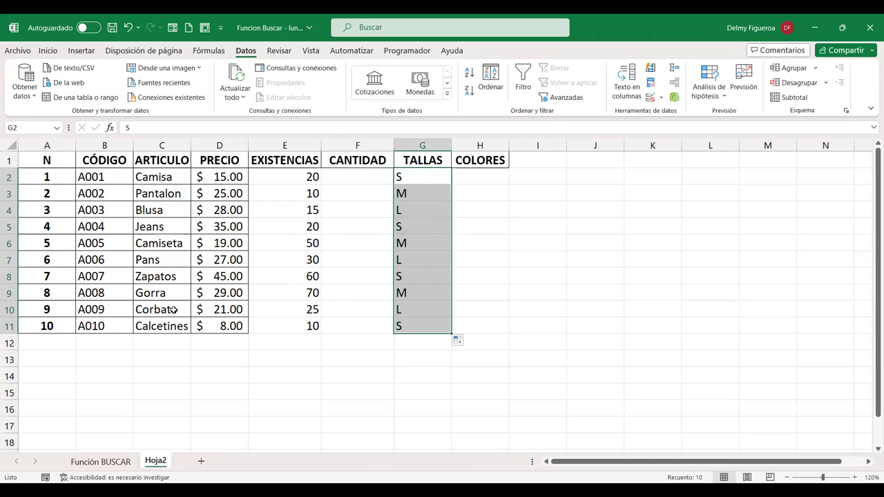
# Enter Rojo in H2 under COLORES
pyautogui.click(495, 175)
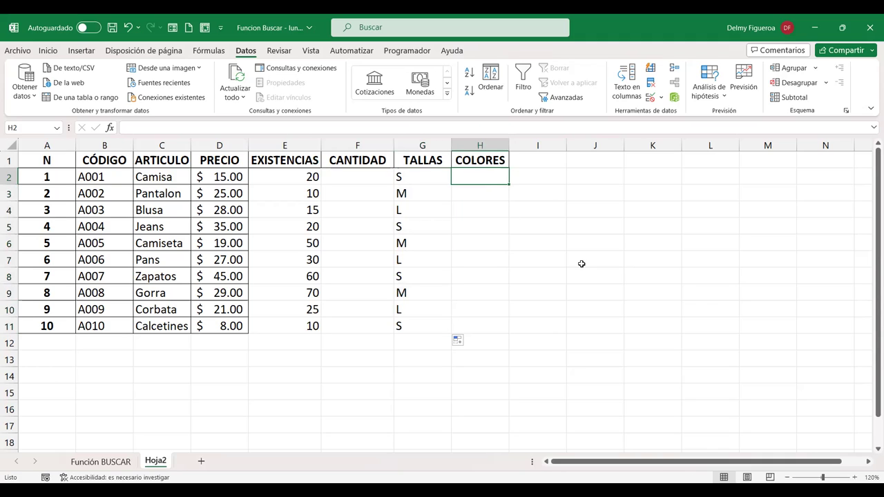
pyautogui.write('Rojo')
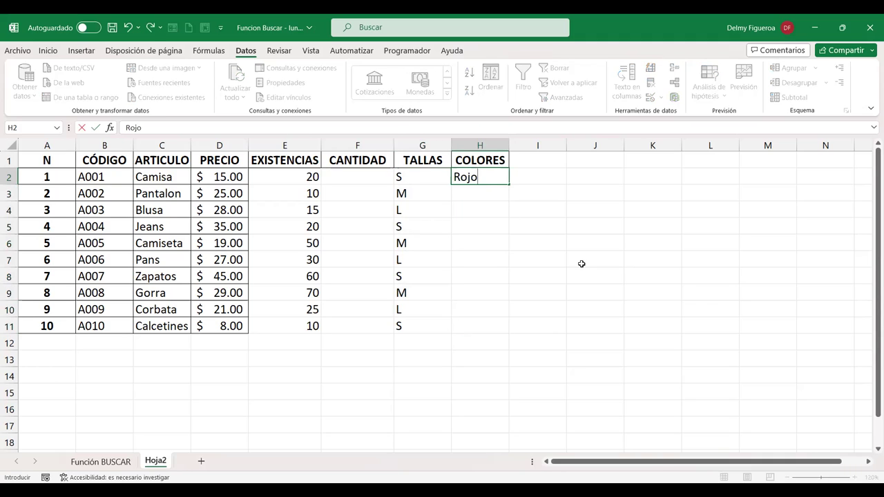
pyautogui.press('Return')
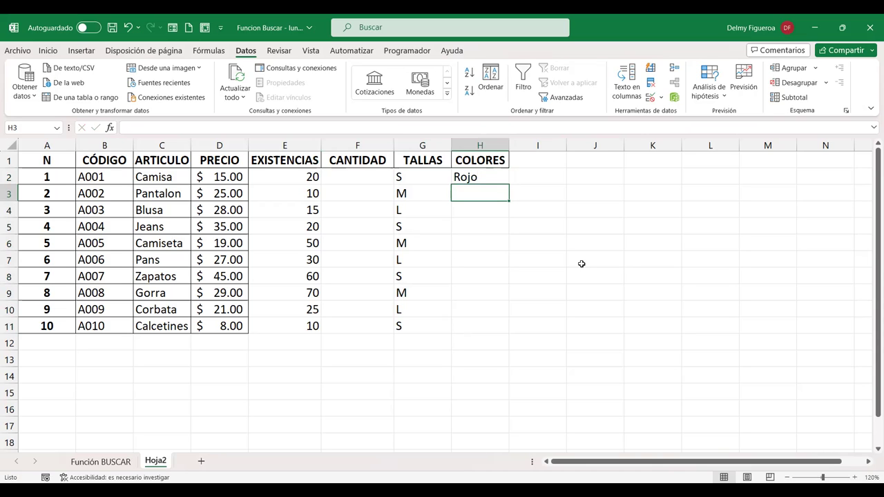
# Delete the Corbata size in G10 and the Zapatos size in G8
pyautogui.click(409, 277)
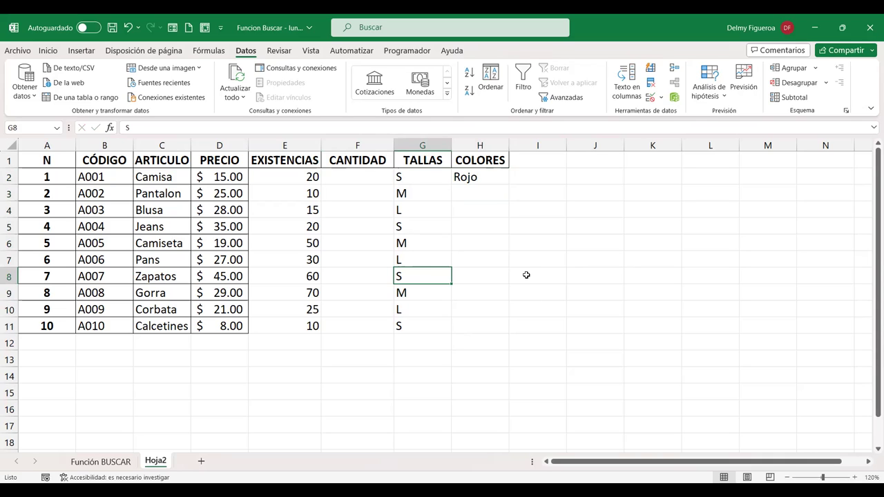
pyautogui.click(410, 292)
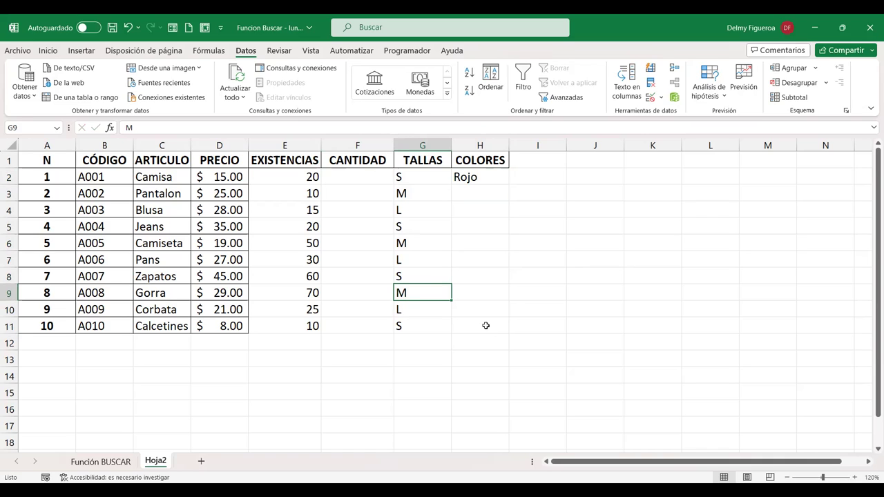
pyautogui.click(431, 321)
pyautogui.click(428, 311)
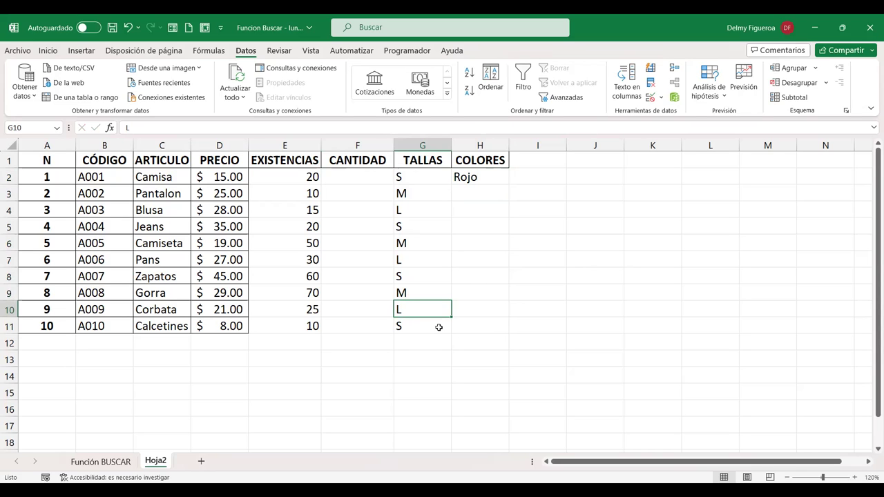
pyautogui.press('Delete')
pyautogui.click(412, 275)
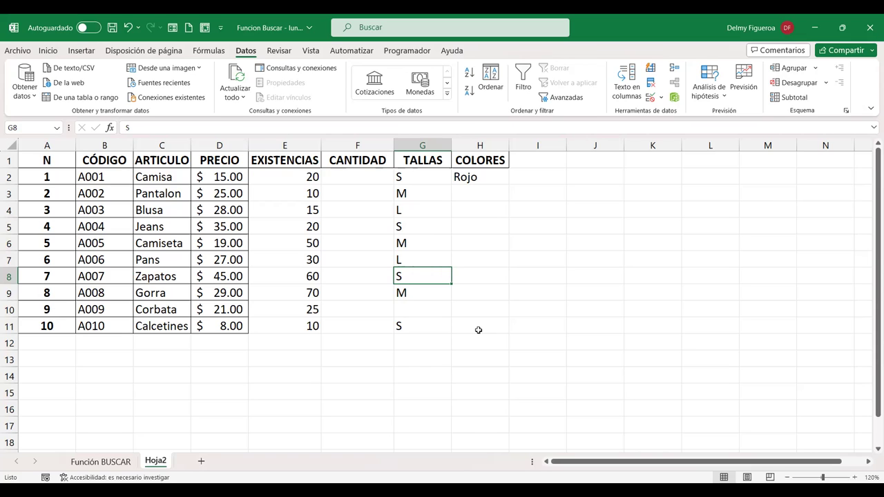
pyautogui.press('Delete')
# Copy Rojo from H2 into H3 for Pantalon
pyautogui.click(467, 193)
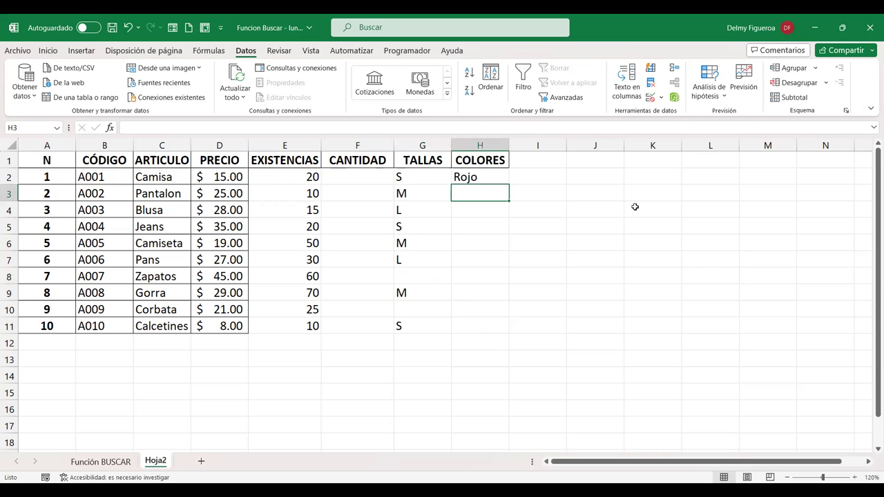
pyautogui.press('Up')
pyautogui.hotkey('ctrl', 'c')
pyautogui.press('Down')
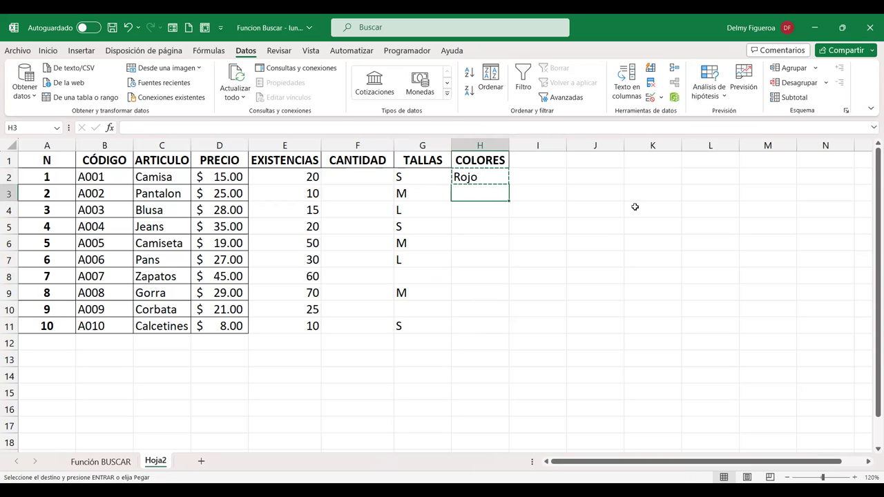
pyautogui.press('Return')
# Enter Verde, Azul, Verde, Blanco, Celeste, Amarillo and Naranja down H4:H10
pyautogui.press('Down')
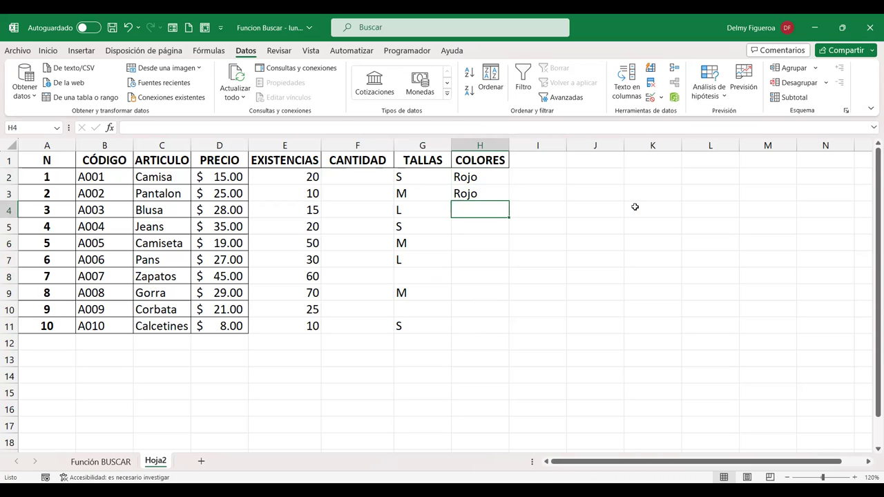
pyautogui.write('Verde')
pyautogui.press('Return')
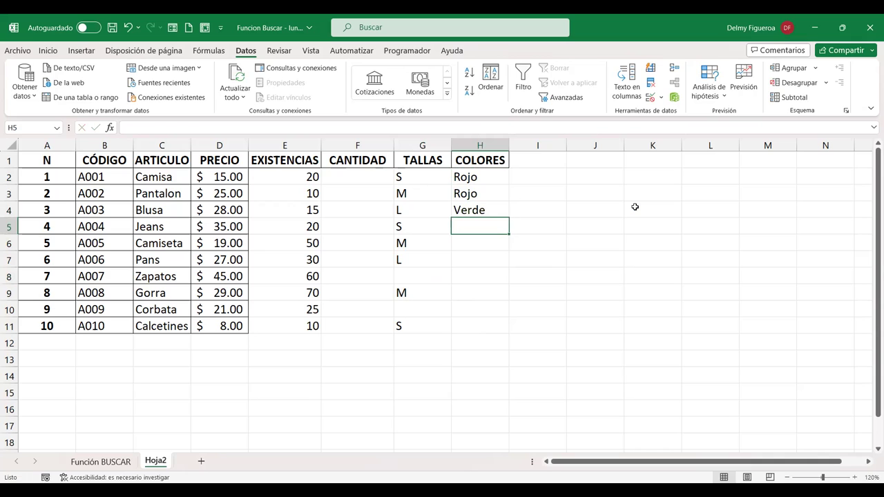
pyautogui.write('Azul')
pyautogui.press('Return')
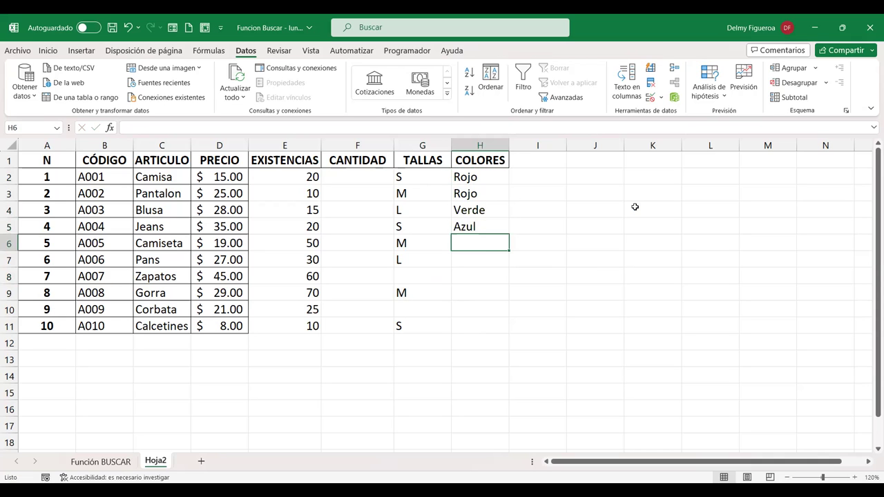
pyautogui.write('Verde')
pyautogui.press('Return')
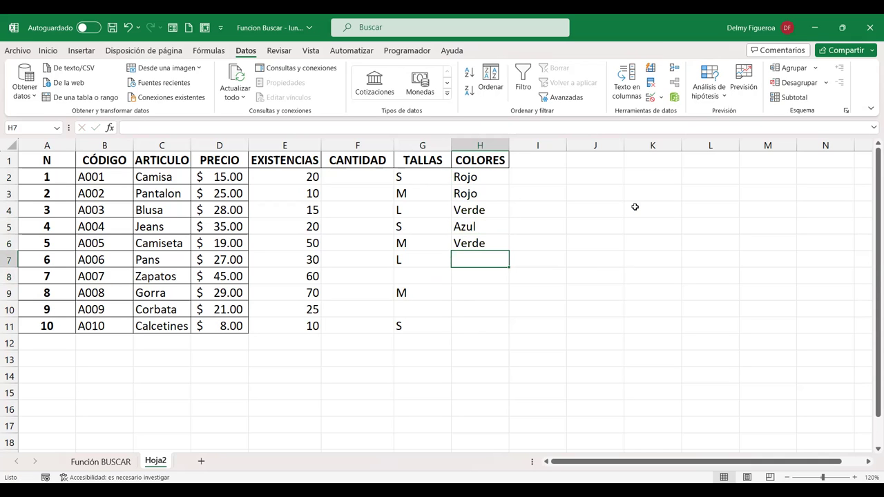
pyautogui.write('Blanco')
pyautogui.press('Return')
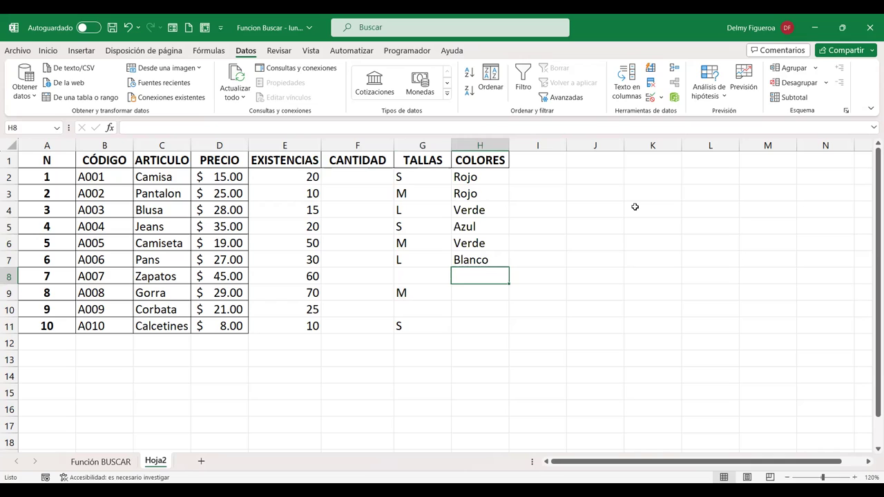
pyautogui.write('Celeste')
pyautogui.press('Return')
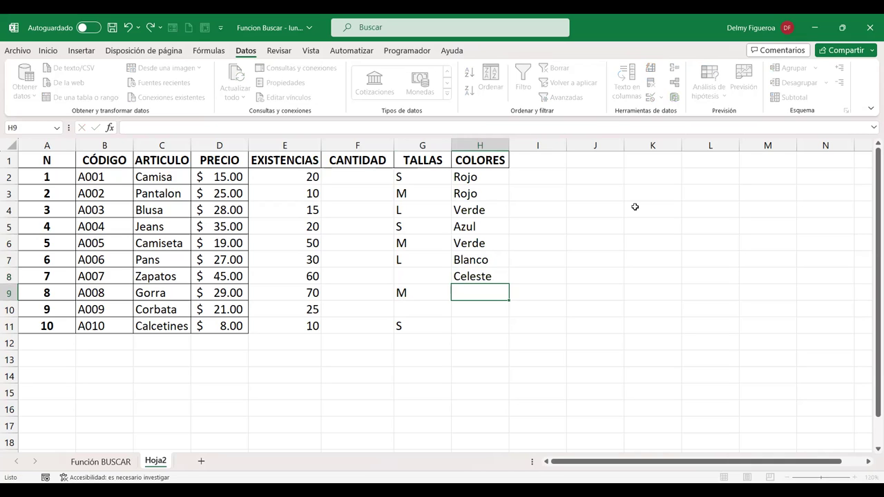
pyautogui.write('Amarillo')
pyautogui.press('Return')
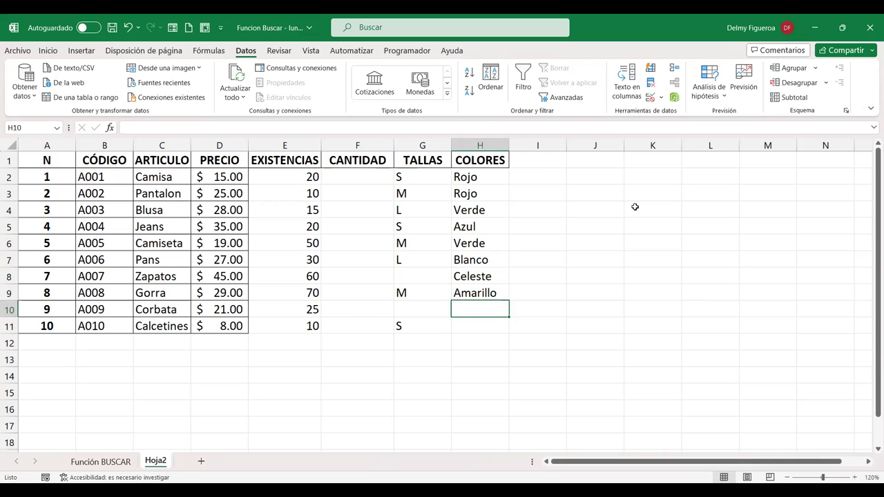
pyautogui.write('Naranja')
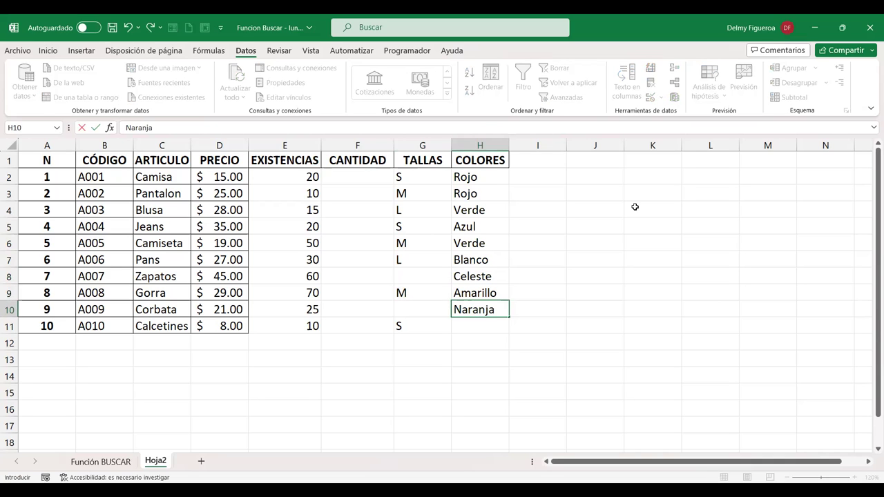
pyautogui.press('Return')
# Enter N/A in G8 for Zapatos and paste it into G10 for Corbata
pyautogui.press('Up')
pyautogui.press('Up')
pyautogui.press('Up')
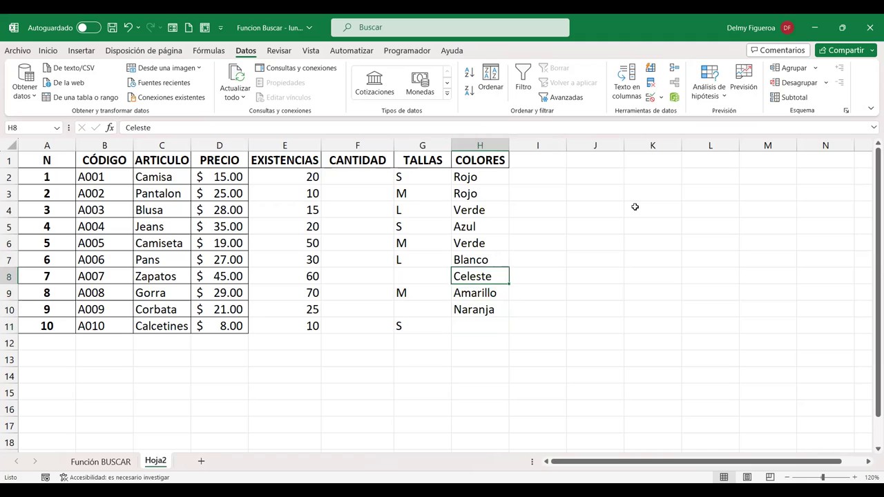
pyautogui.press('Left')
pyautogui.write('NA')
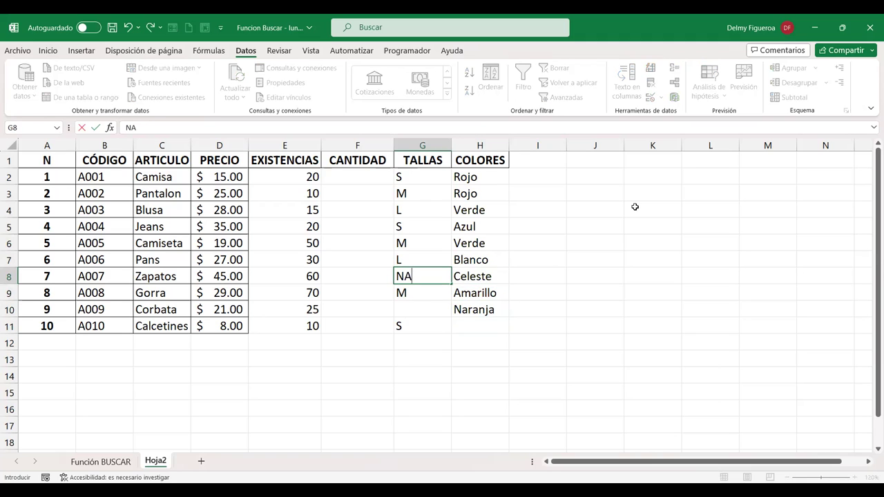
pyautogui.press('BackSpace')
pyautogui.write('/A')
pyautogui.press('Return')
pyautogui.press('Up')
pyautogui.hotkey('ctrl', 'c')
pyautogui.press('Down')
pyautogui.press('Down')
pyautogui.press('Down')
pyautogui.press('Up')
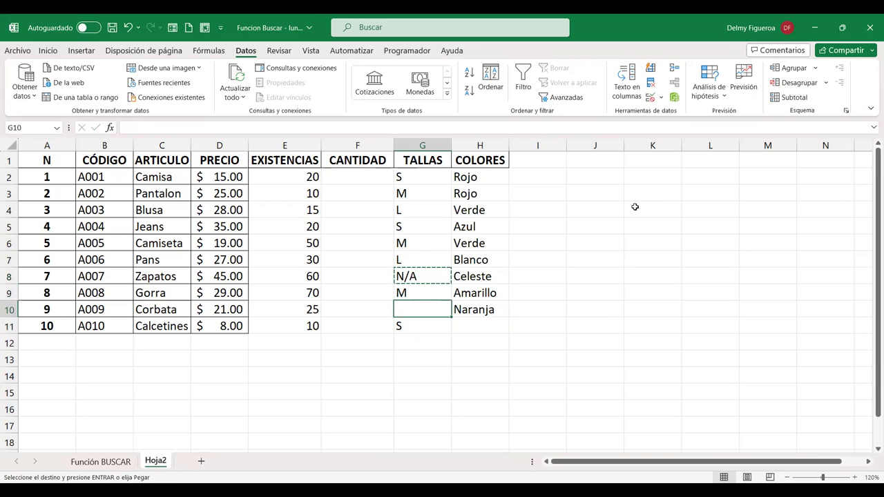
pyautogui.press('Return')
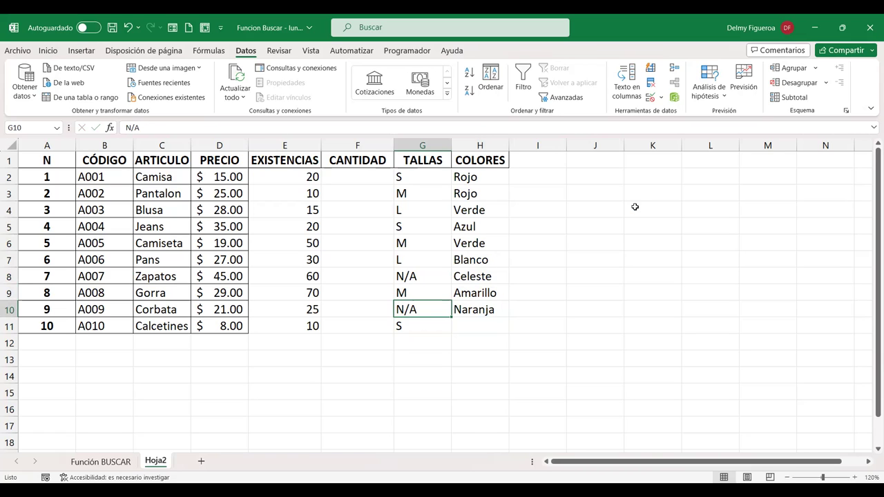
# Enter Rojo as the colour for Calcetines in cell H11
pyautogui.click(494, 321)
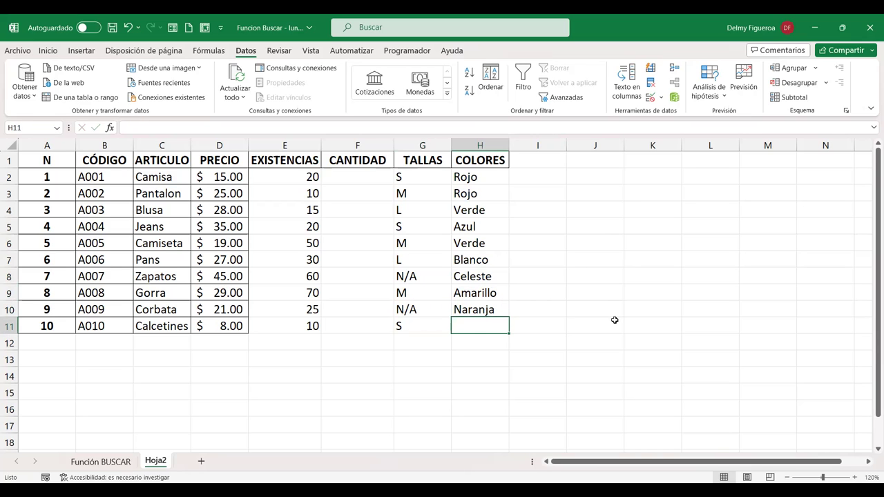
pyautogui.write('Rojo')
pyautogui.press('Return')
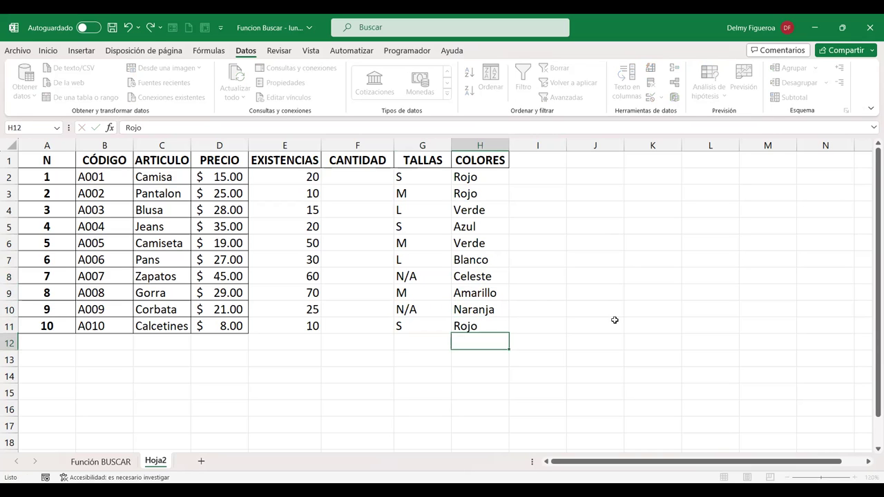
# Apply All Borders to the whole table from EXISTENCIAS through COLORES
pyautogui.moveTo(290, 160)
pyautogui.mouseDown()
pyautogui.moveTo(478, 277)
pyautogui.moveTo(487, 325)
pyautogui.mouseUp()
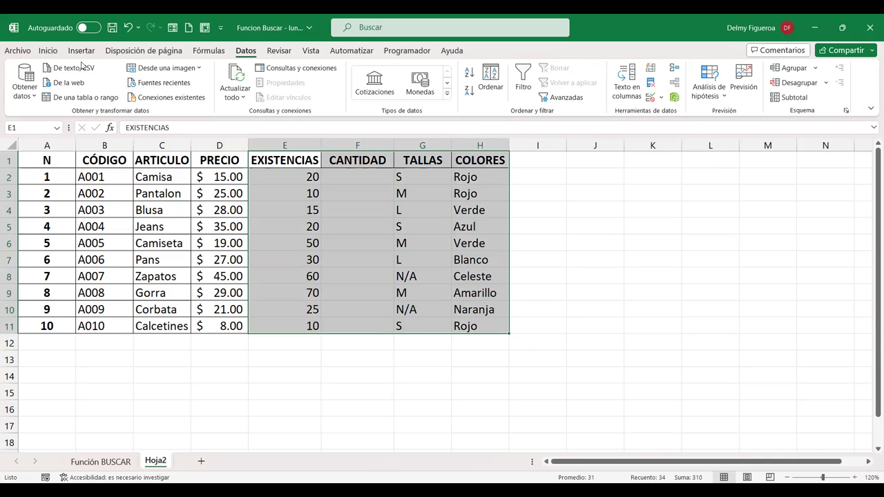
pyautogui.click(49, 51)
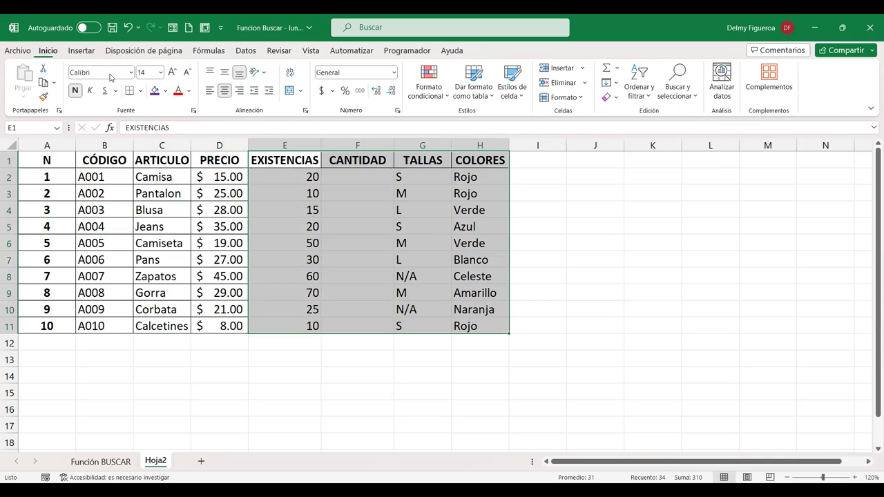
pyautogui.click(141, 91)
pyautogui.click(164, 209)
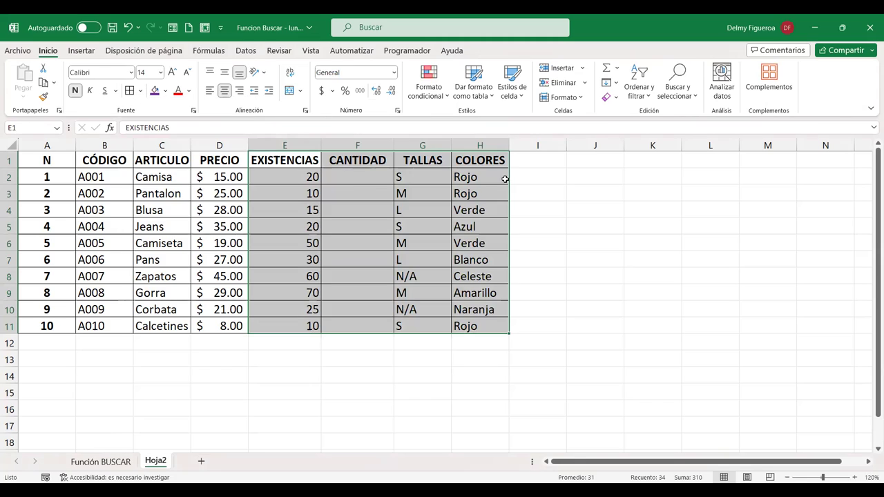
pyautogui.click(598, 171)
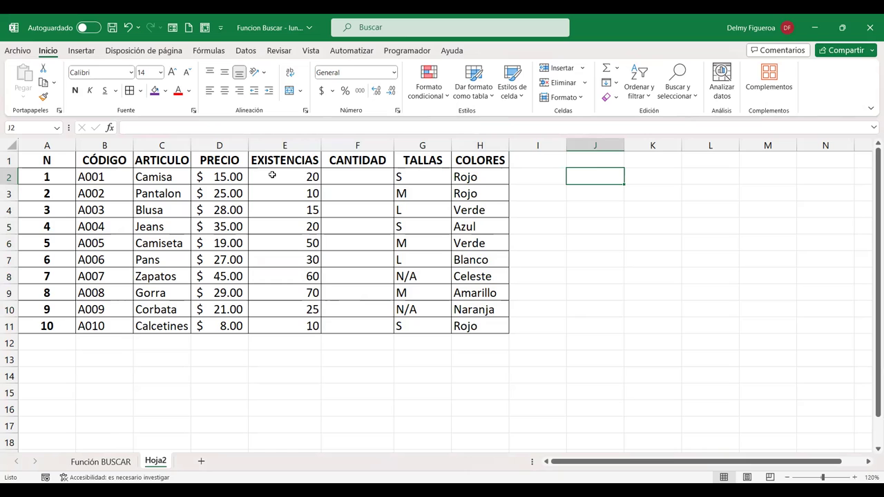
# Centre the values from EXISTENCIAS to COLORES horizontally
pyautogui.moveTo(273, 174); pyautogui.dragTo(471, 325)
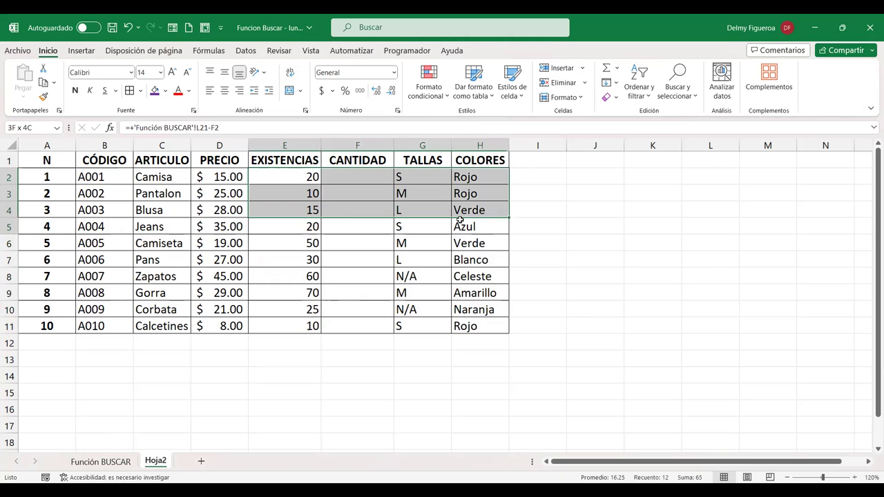
pyautogui.click(224, 90)
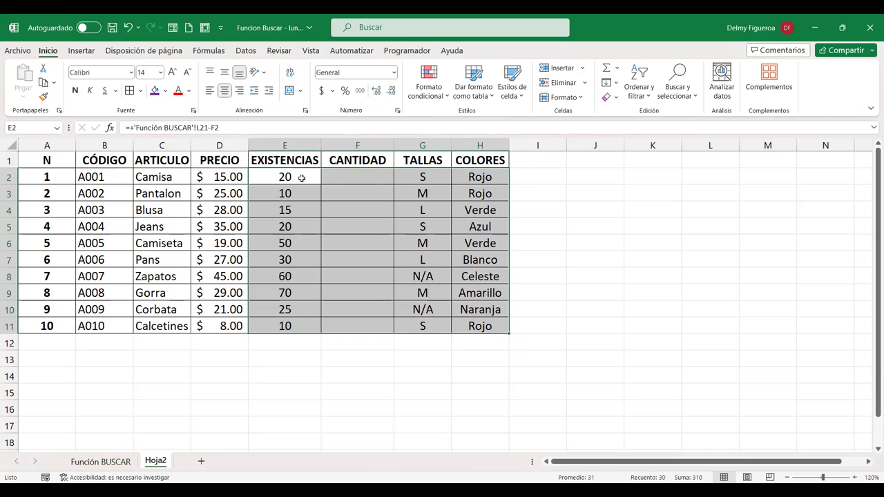
pyautogui.click(602, 177)
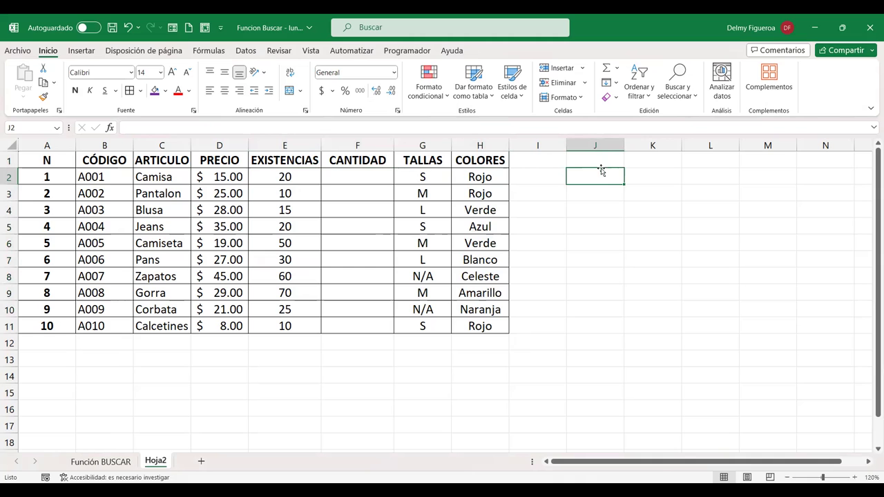
# After glancing at the Función BUSCAR sheet, enter BÚSQUEDA in Hoja2 cell J1 and widen column J
pyautogui.click(125, 464)
pyautogui.scroll(4, 594, 346)
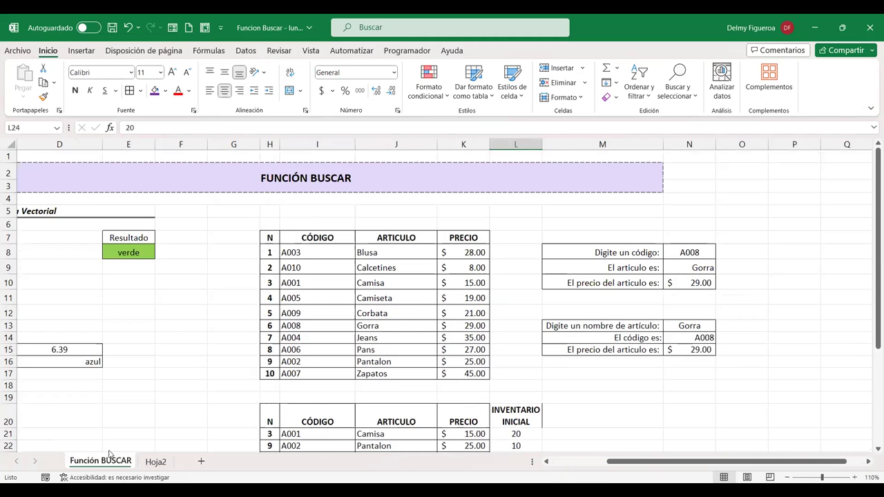
pyautogui.click(156, 461)
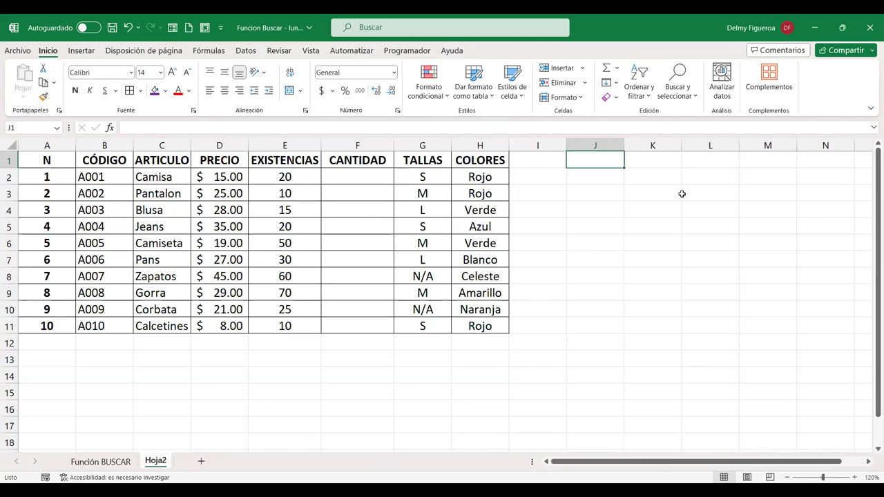
pyautogui.write('BÚSQUEDA')
pyautogui.press('Return')
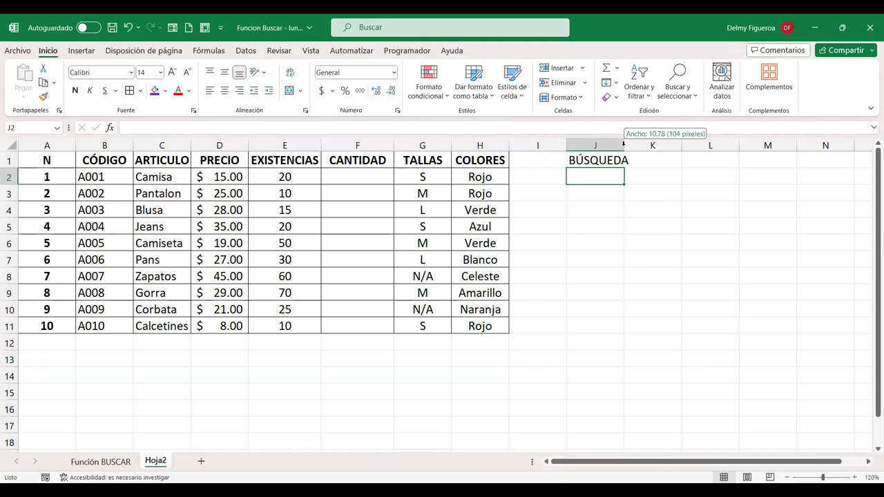
pyautogui.moveTo(624, 145); pyautogui.dragTo(632, 145)
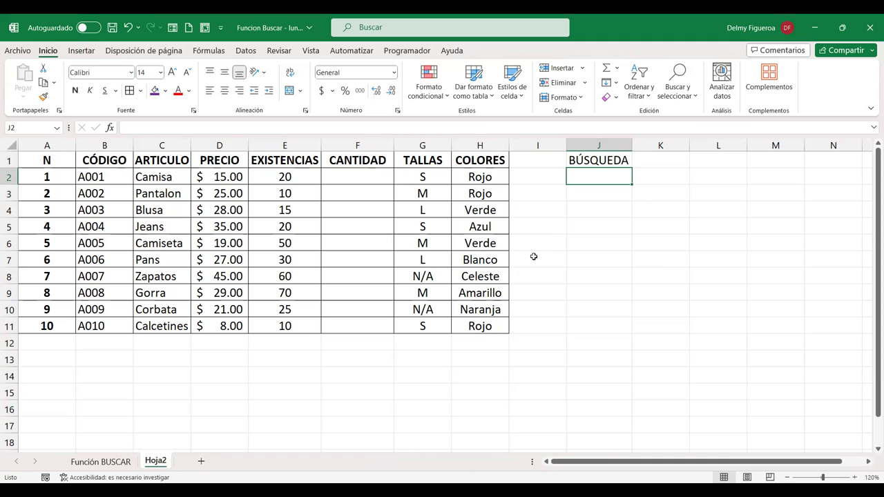
# Enter the search prompt in J2, autofit column J, add 'Talla:', and end the prompt with a colon
pyautogui.write('D')
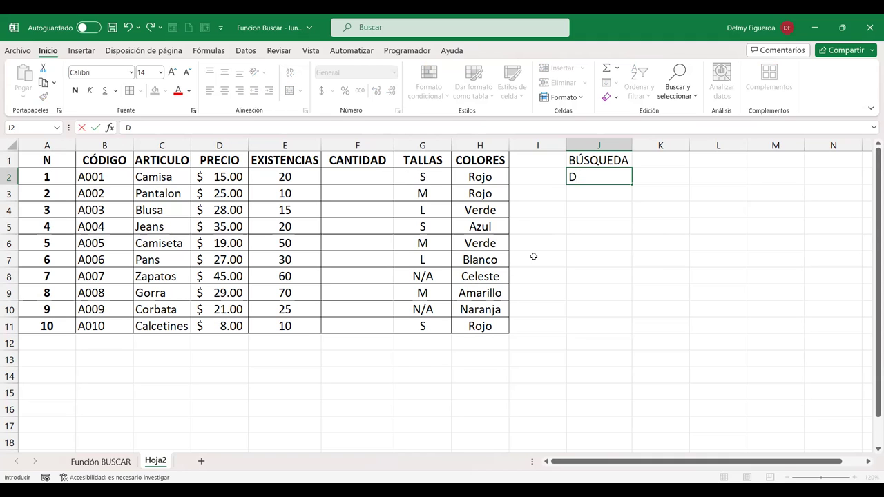
pyautogui.write('igite artículo que busca')
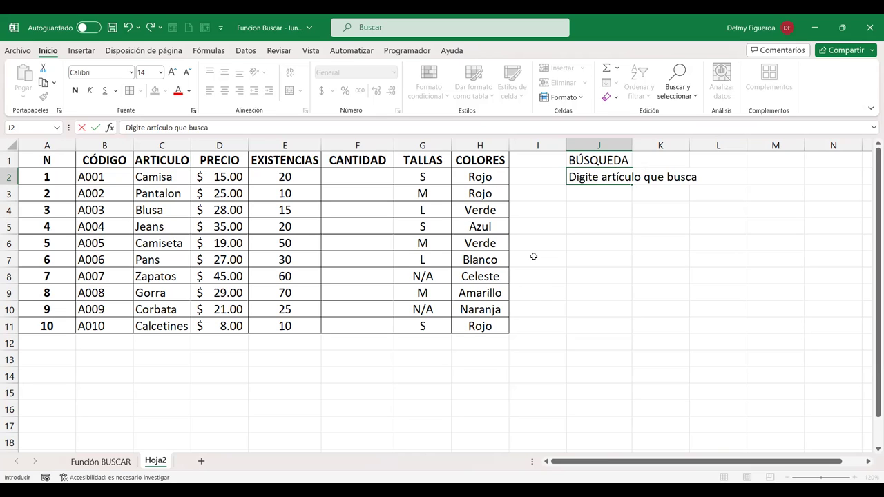
pyautogui.press('Return')
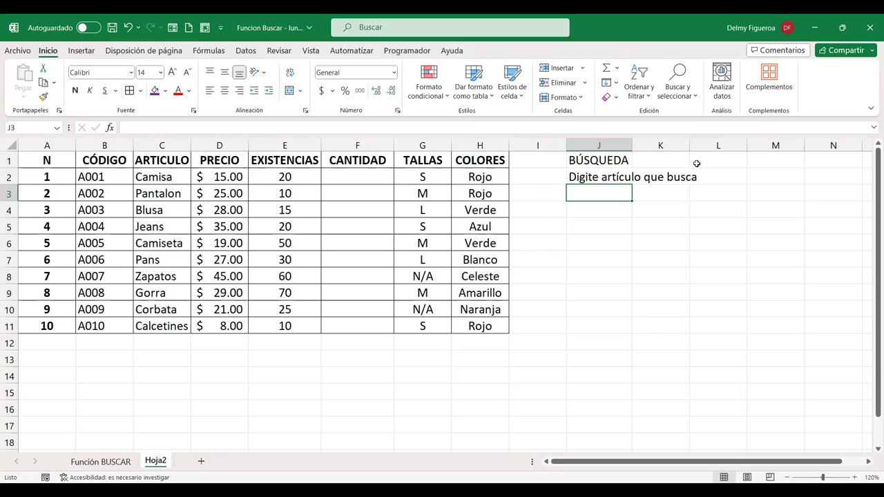
pyautogui.doubleClick(632, 145)
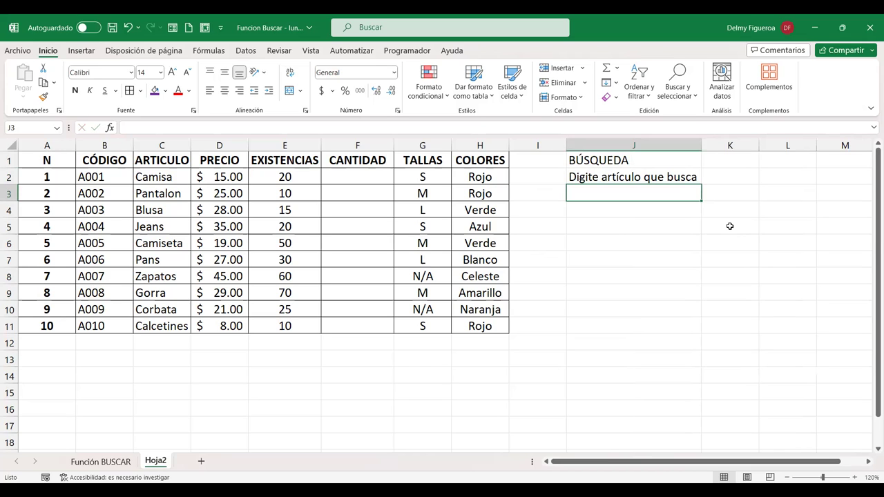
pyautogui.write('Talla:')
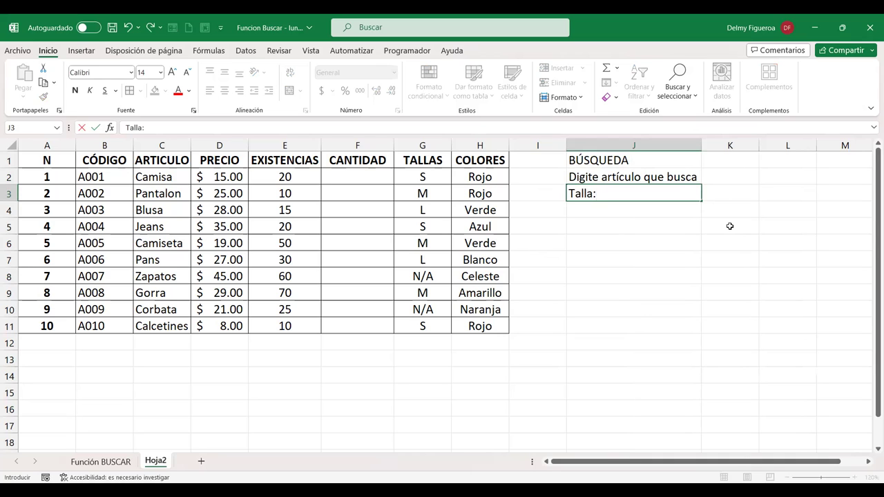
pyautogui.press('Return')
pyautogui.click(661, 177)
pyautogui.doubleClick(660, 177)
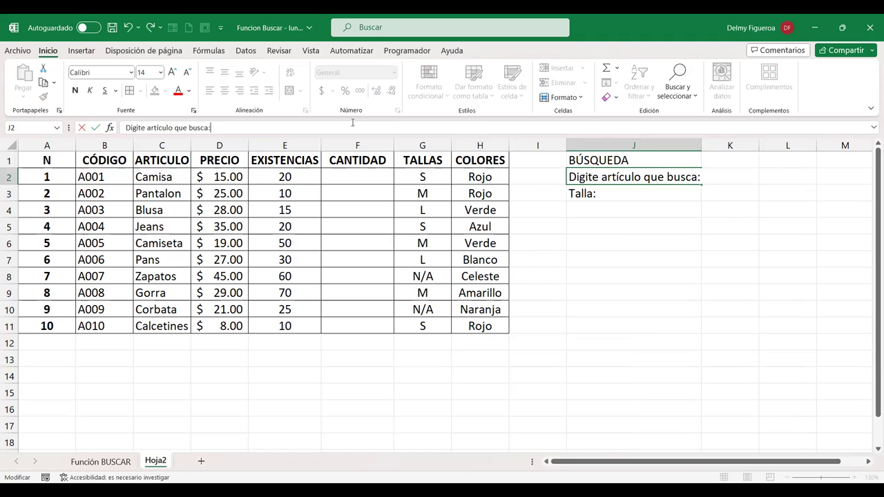
pyautogui.press('Return')
pyautogui.press('Return')
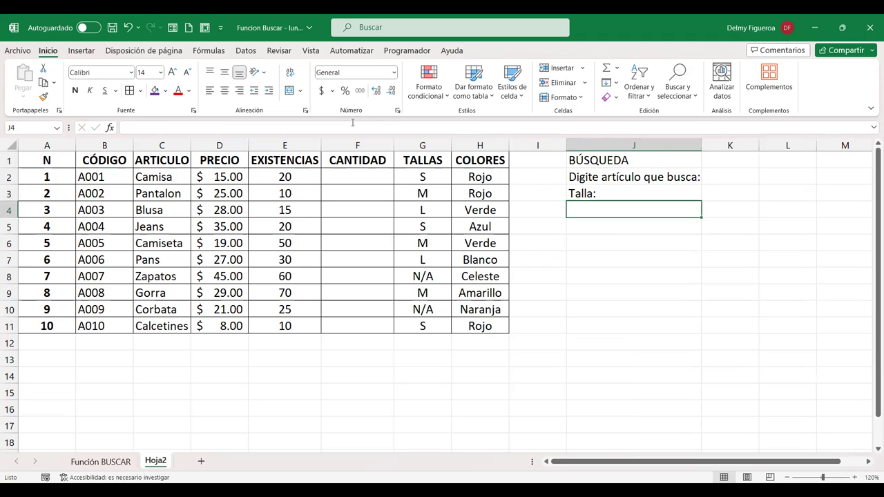
# Add the 'Existencias:', 'Color:' and 'Precio:' labels in J4:J6
pyautogui.write('Digite artículo que busca:')
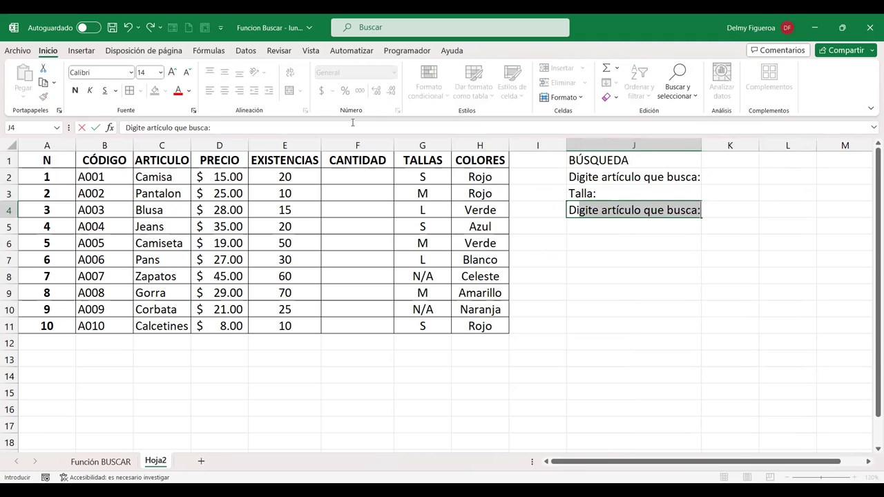
pyautogui.write('isponibilidad')
pyautogui.press('BackSpace')
pyautogui.press('BackSpace')
pyautogui.press('BackSpace')
pyautogui.press('BackSpace')
pyautogui.press('BackSpace')
pyautogui.press('BackSpace')
pyautogui.press('BackSpace')
pyautogui.press('BackSpace')
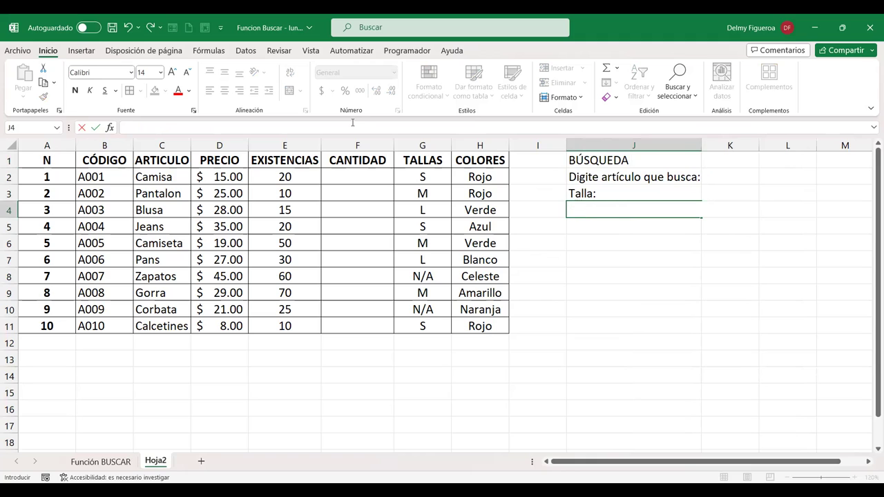
pyautogui.write('Existencias:')
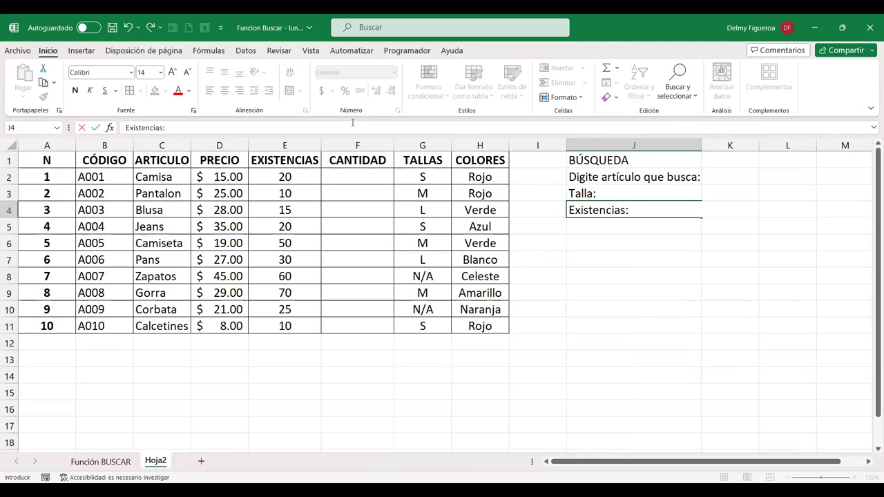
pyautogui.press('Return')
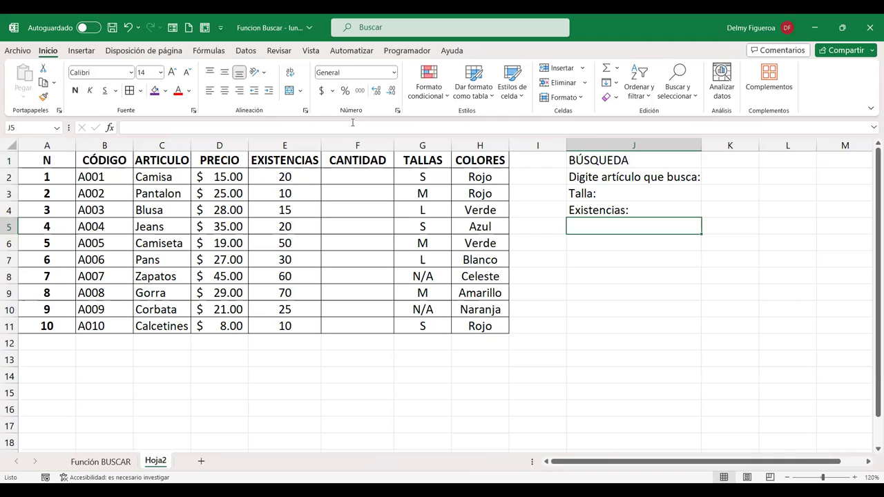
pyautogui.write('C')
pyautogui.write('olor:')
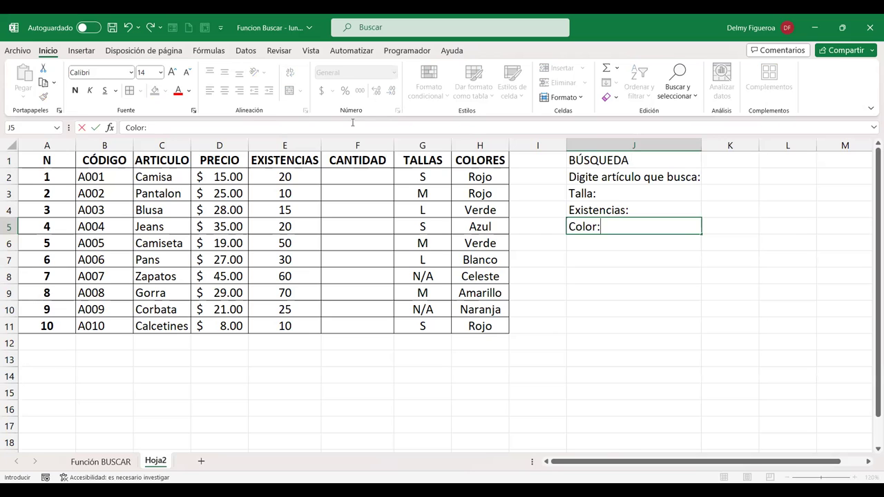
pyautogui.press('Return')
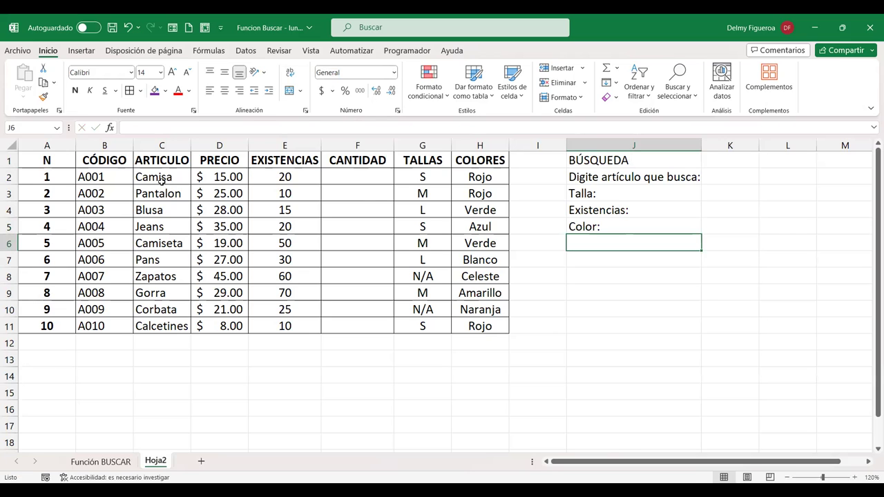
pyautogui.moveTo(160, 179); pyautogui.dragTo(161, 210)
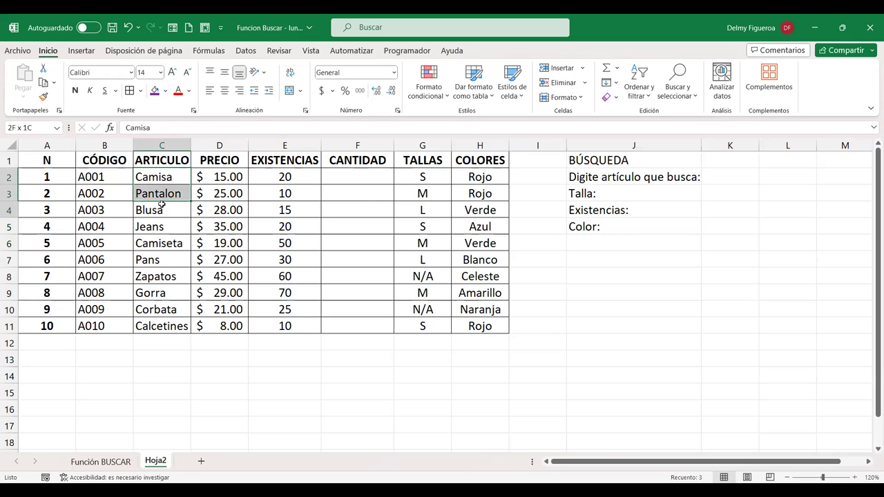
pyautogui.click(634, 241)
pyautogui.write('Precio')
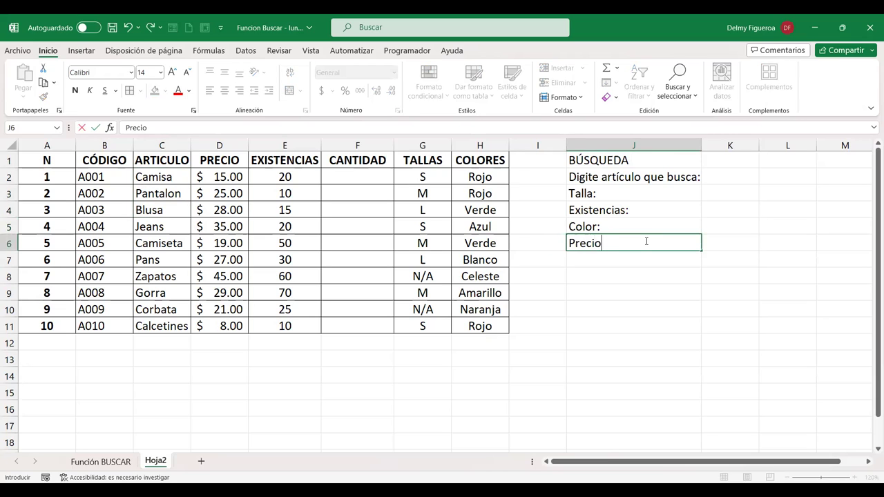
pyautogui.write(':')
pyautogui.press('Return')
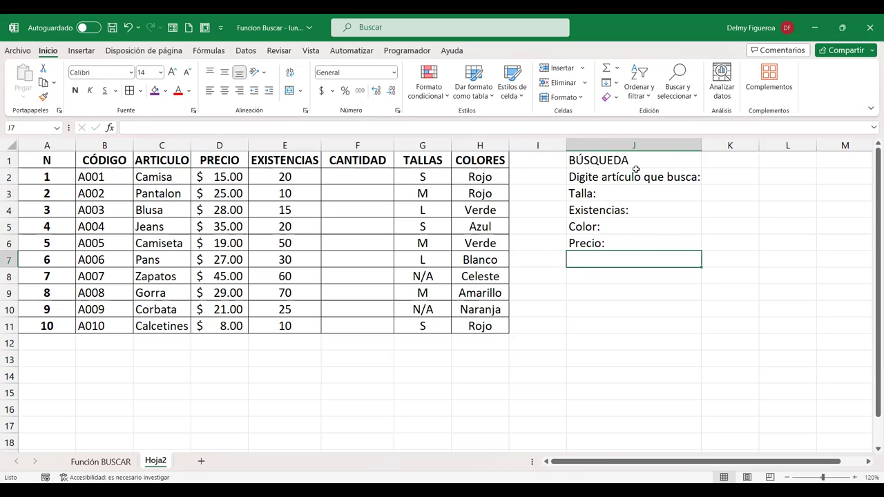
# Reword J2 to 'Digite nombre de artículo que busca:', trying Wrap Text and undoing it
pyautogui.click(635, 171)
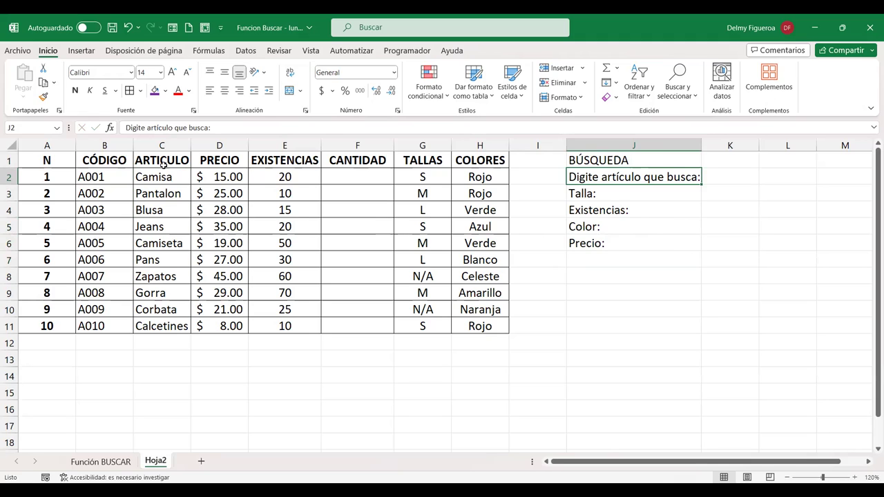
pyautogui.doubleClick(608, 177)
pyautogui.write('nombre de')
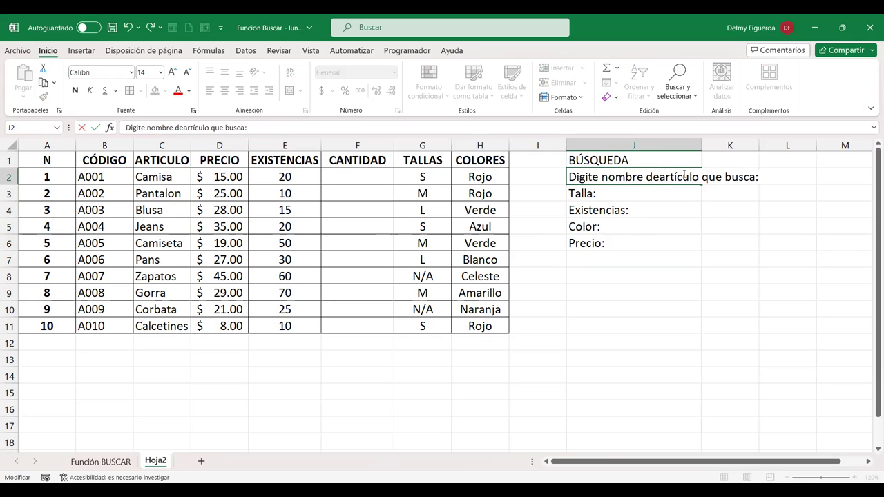
pyautogui.press('Return')
pyautogui.click(683, 177)
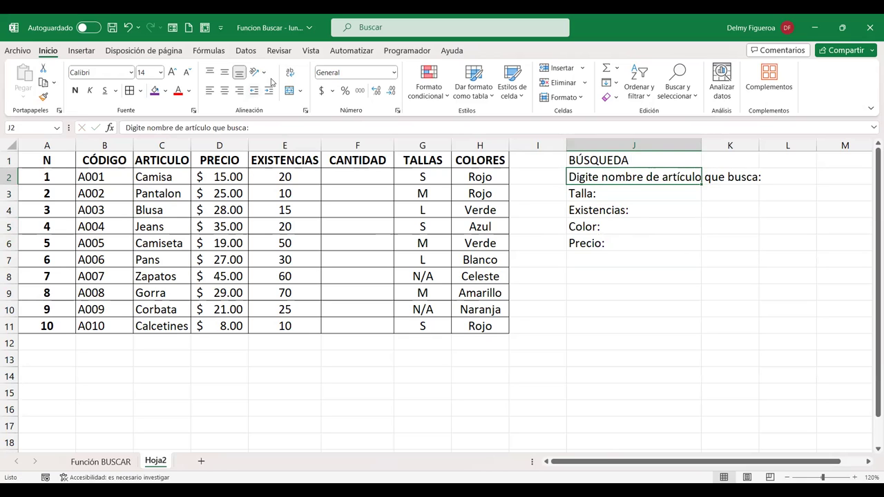
pyautogui.click(290, 72)
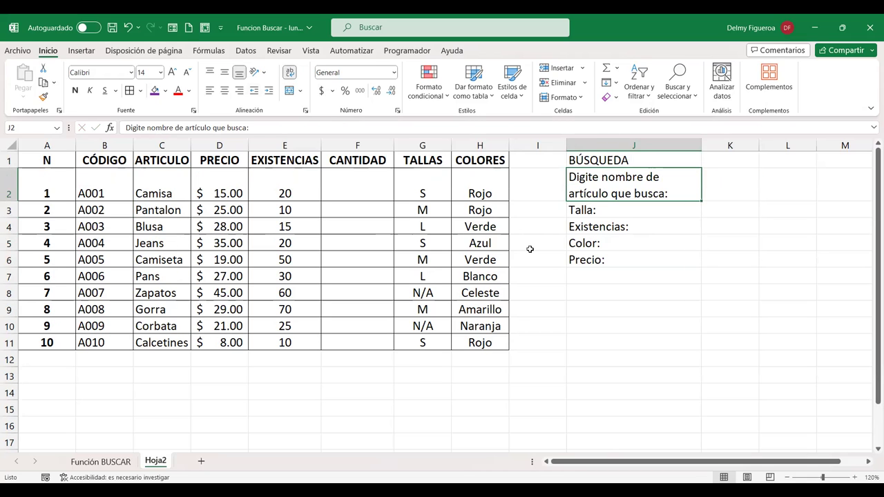
pyautogui.hotkey('ctrl', 'z')
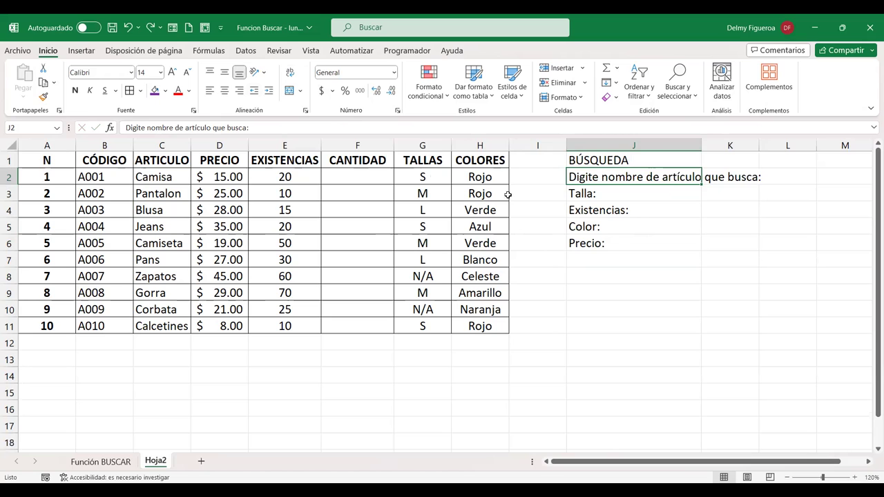
pyautogui.click(10, 160)
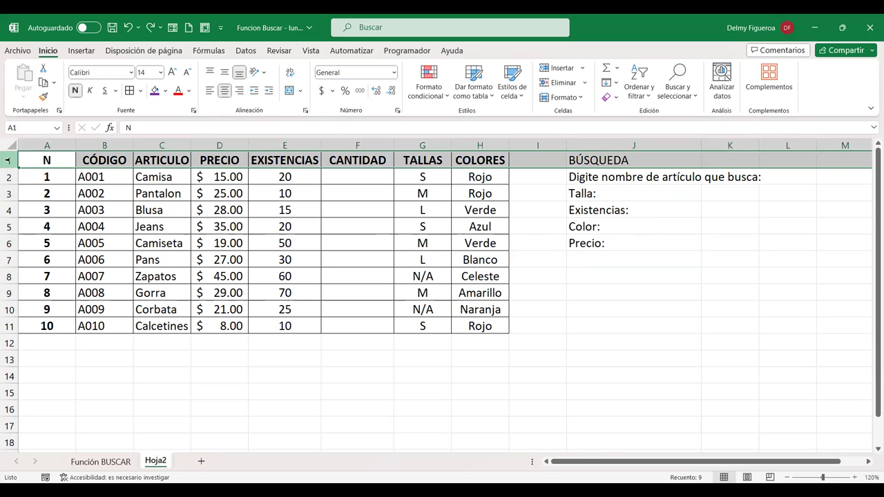
# Insert a blank row above the table and copy the BÚSQUEDA panel J2:J7
pyautogui.rightClick(11, 161)
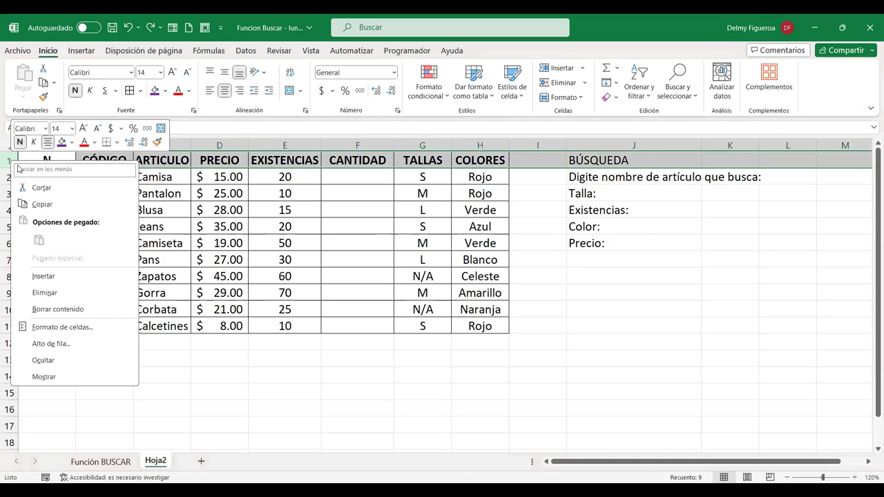
pyautogui.click(44, 276)
pyautogui.click(647, 287)
pyautogui.click(624, 177)
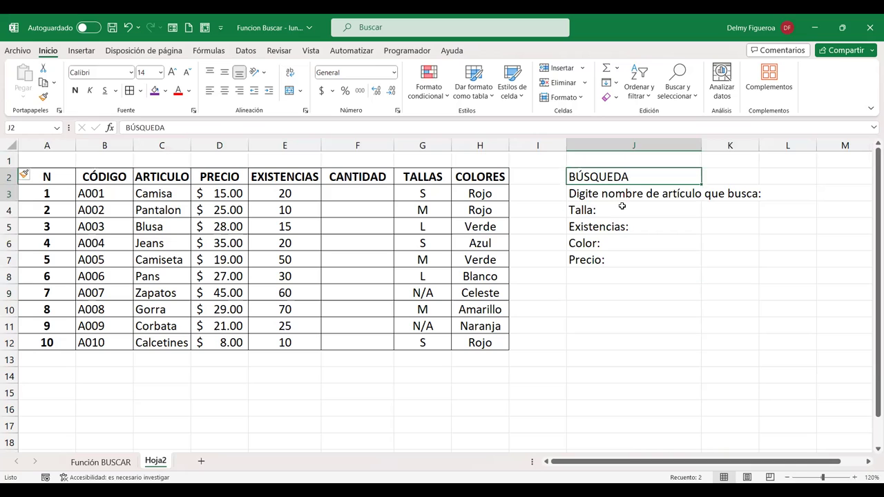
pyautogui.moveTo(622, 207); pyautogui.dragTo(618, 257)
pyautogui.hotkey('ctrl', 'c')
pyautogui.click(599, 389)
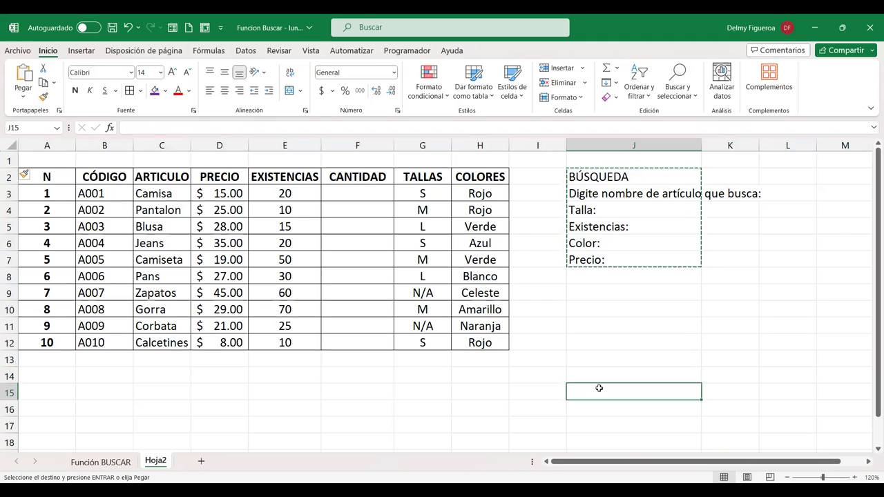
# Insert another row above row 1 and repeat it with F4 for four more rows
pyautogui.click(7, 160)
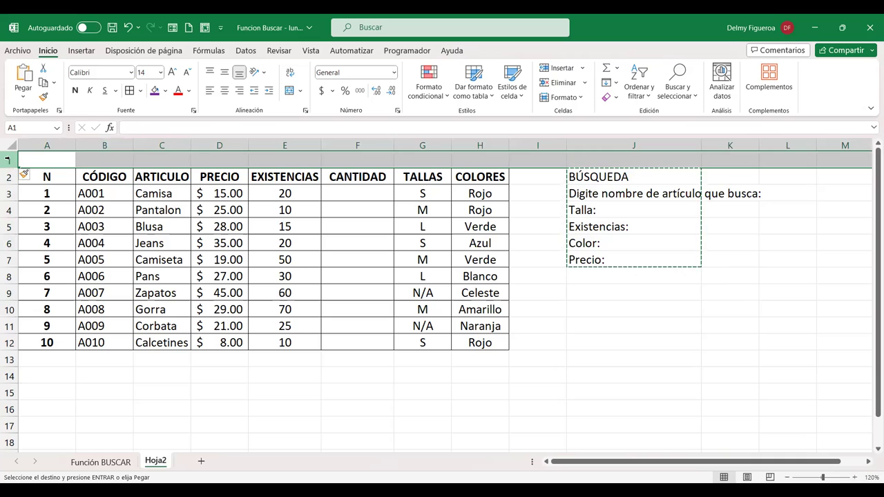
pyautogui.hotkey('shift', 'F10')
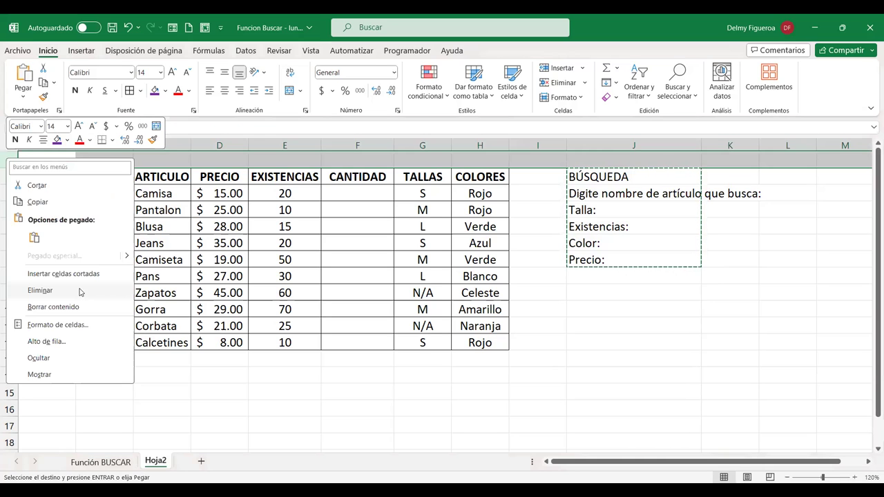
pyautogui.press('Escape')
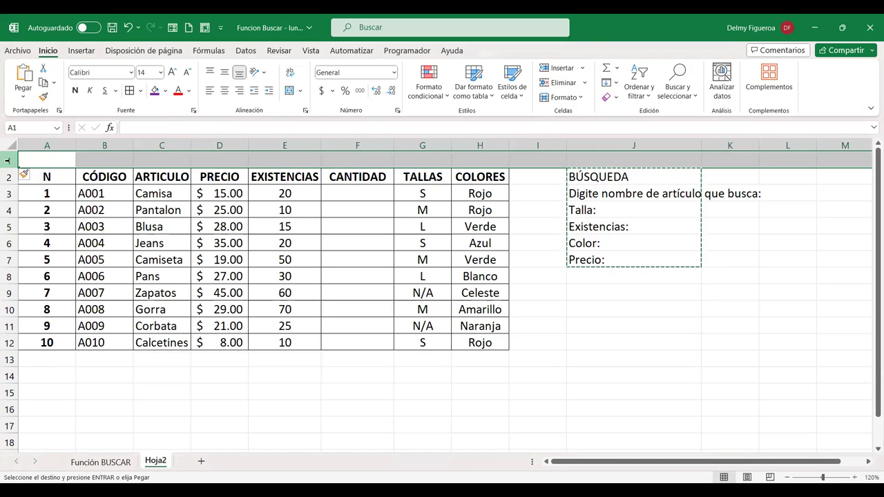
pyautogui.rightClick(9, 161)
pyautogui.press('Escape')
pyautogui.press('Escape')
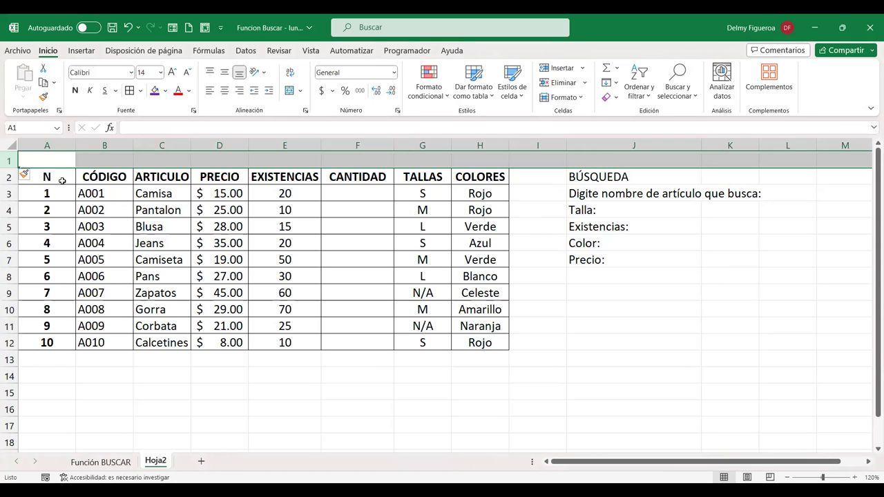
pyautogui.rightClick(10, 160)
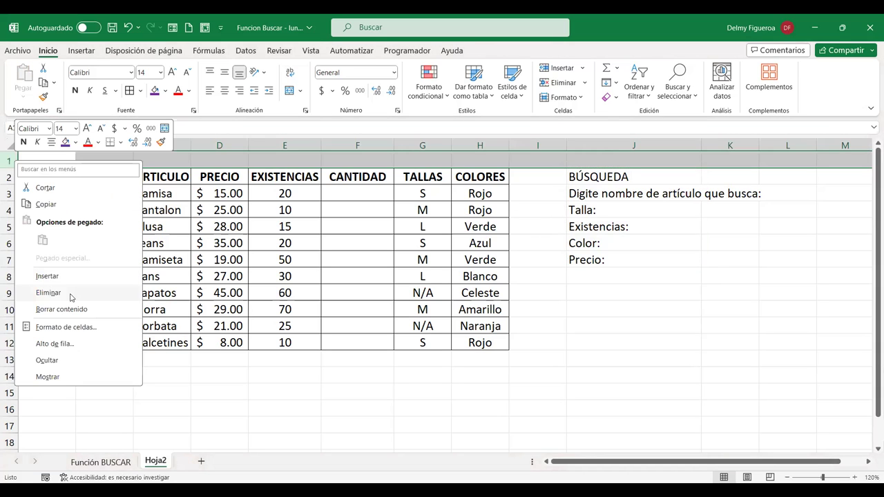
pyautogui.click(70, 280)
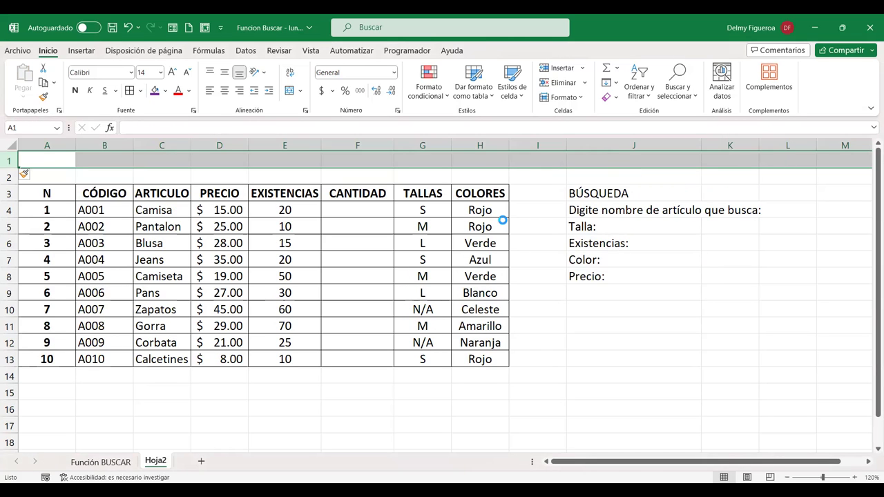
pyautogui.press('F4')
pyautogui.press('F4')
pyautogui.press('F4')
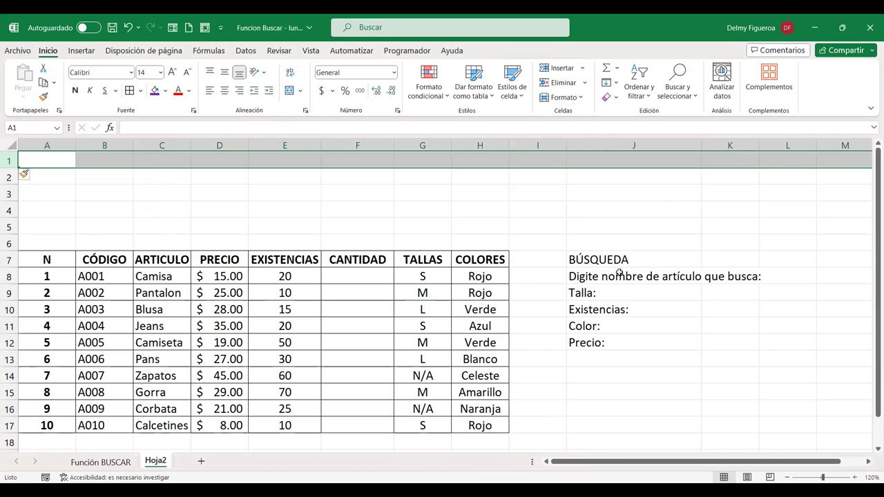
# Move the BÚSQUEDA block from J7:J12 to J1:J6 and wrap the J2 prompt
pyautogui.moveTo(589, 260); pyautogui.dragTo(589, 343)
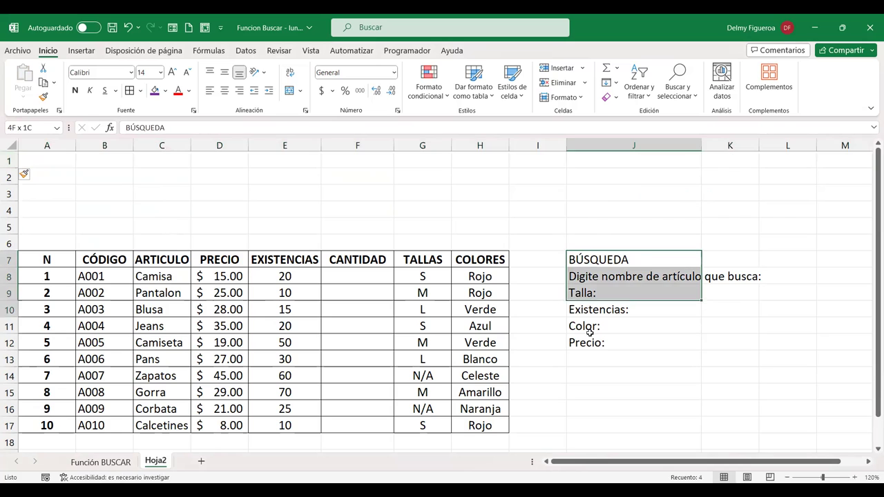
pyautogui.hotkey('ctrl', 'c')
pyautogui.click(594, 158)
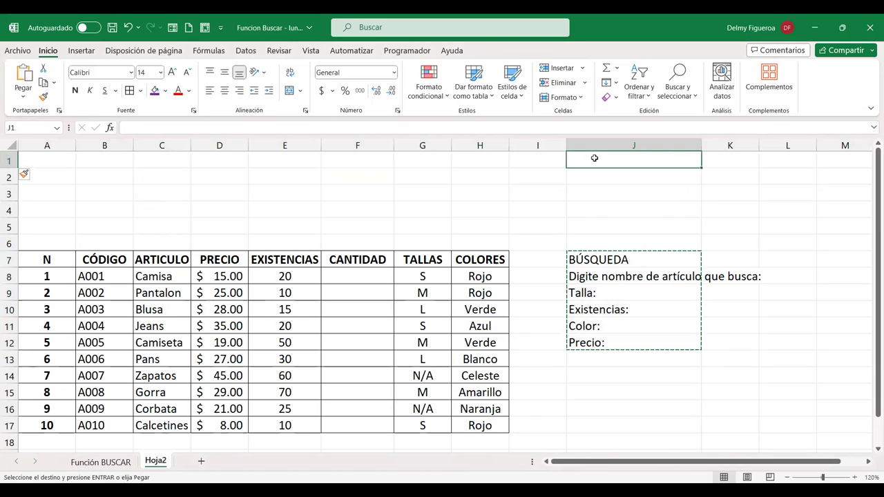
pyautogui.hotkey('ctrl', 'v')
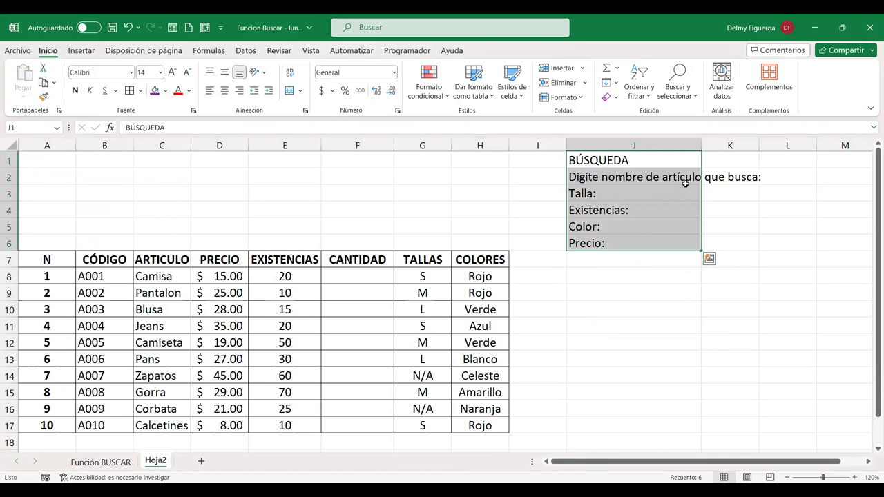
pyautogui.click(682, 180)
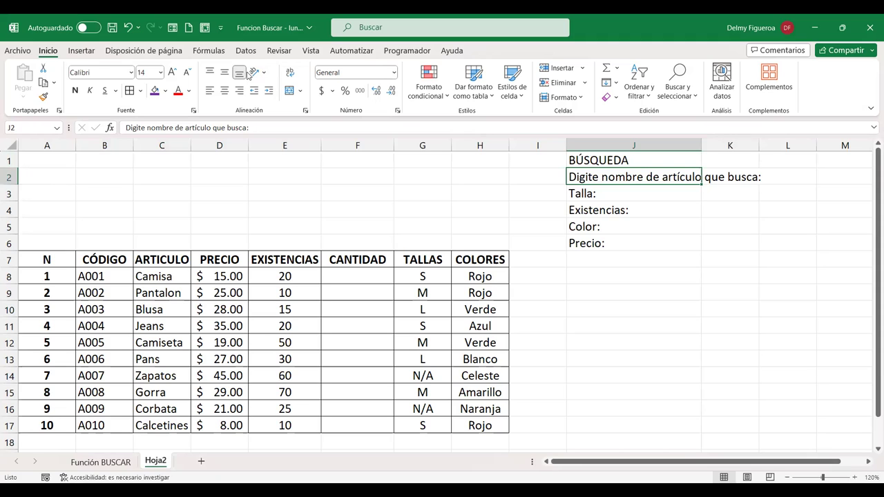
pyautogui.click(290, 72)
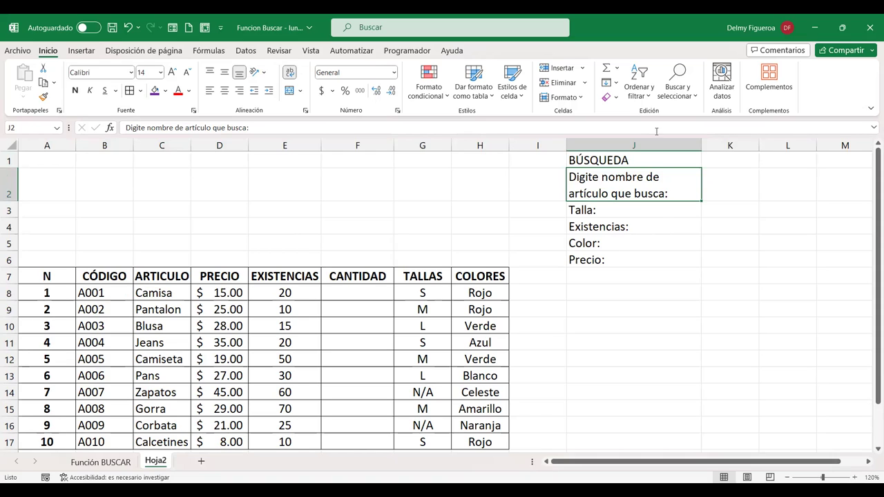
# Give J1:K6 all borders and make the BÚSQUEDA title bold
pyautogui.moveTo(654, 160)
pyautogui.mouseDown()
pyautogui.moveTo(705, 264)
pyautogui.moveTo(732, 263)
pyautogui.mouseUp()
pyautogui.click(130, 90)
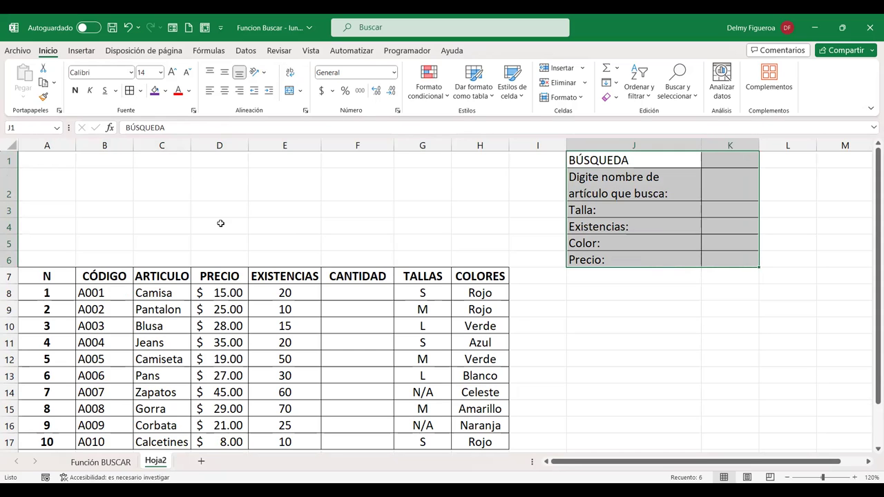
pyautogui.click(609, 276)
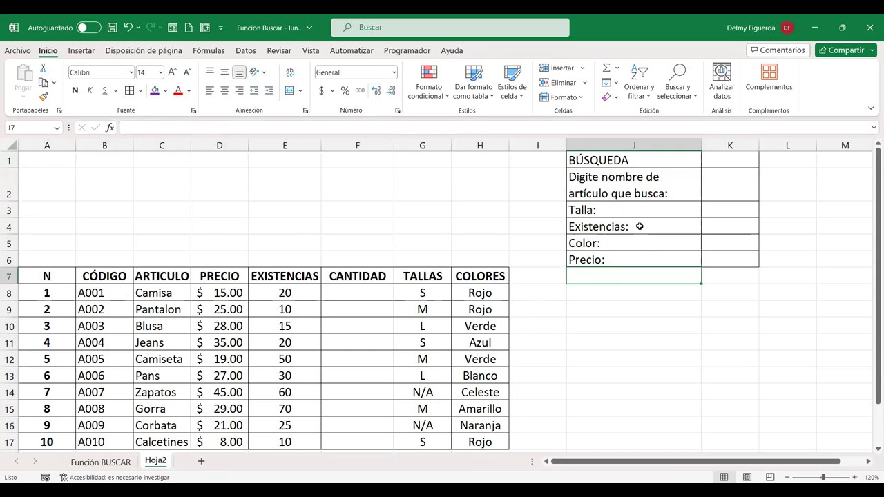
pyautogui.click(732, 160)
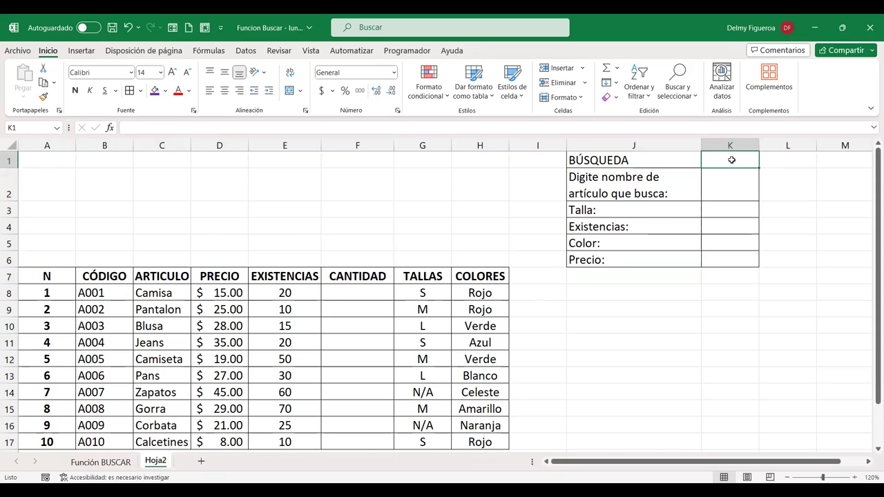
pyautogui.click(667, 159)
pyautogui.click(75, 91)
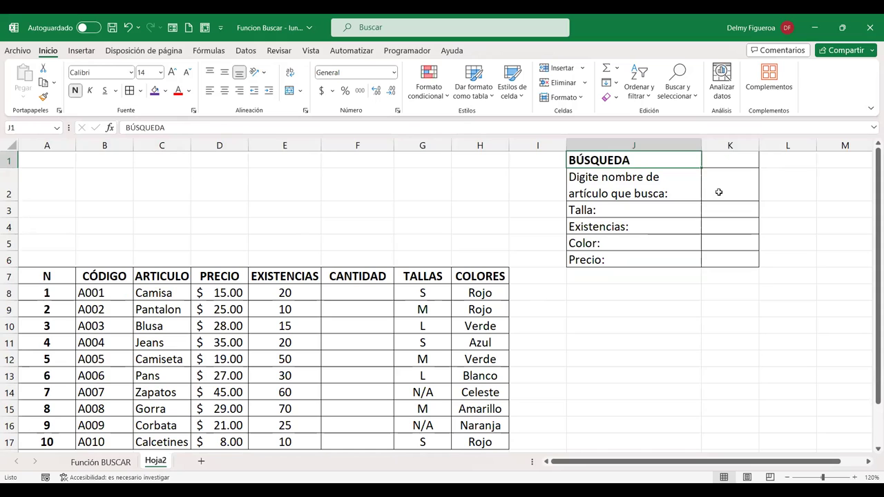
# Enter Camisa as the search article in K2, then begin typing +bus in K3
pyautogui.click(703, 194)
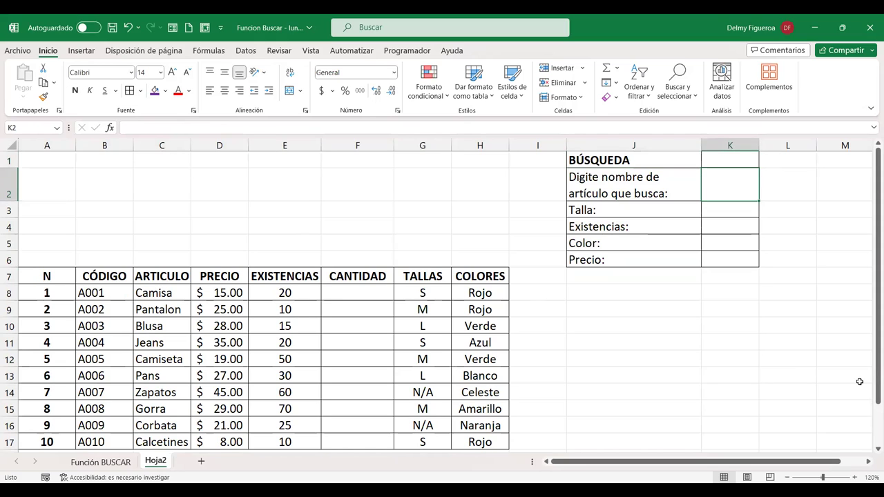
pyautogui.write('Camisa')
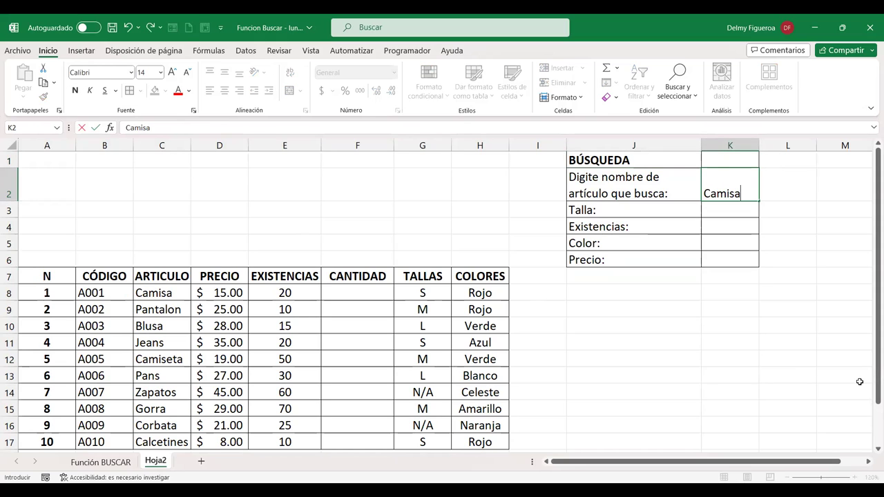
pyautogui.press('Return')
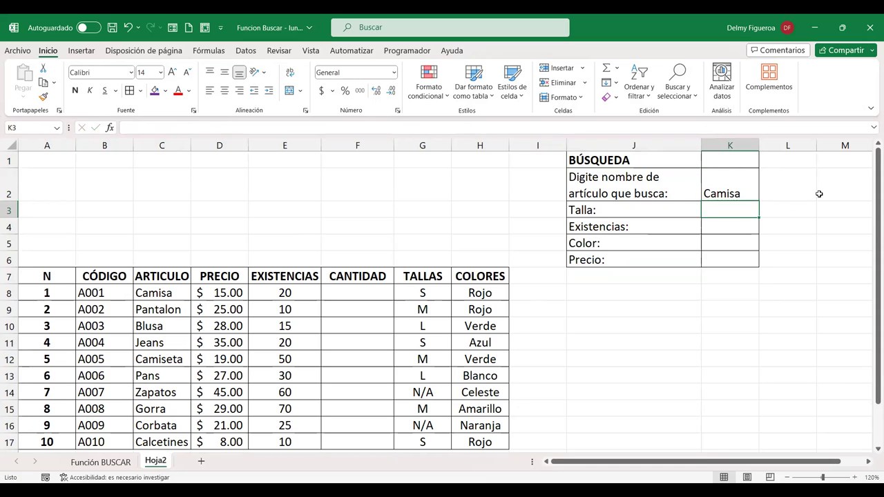
pyautogui.write('+')
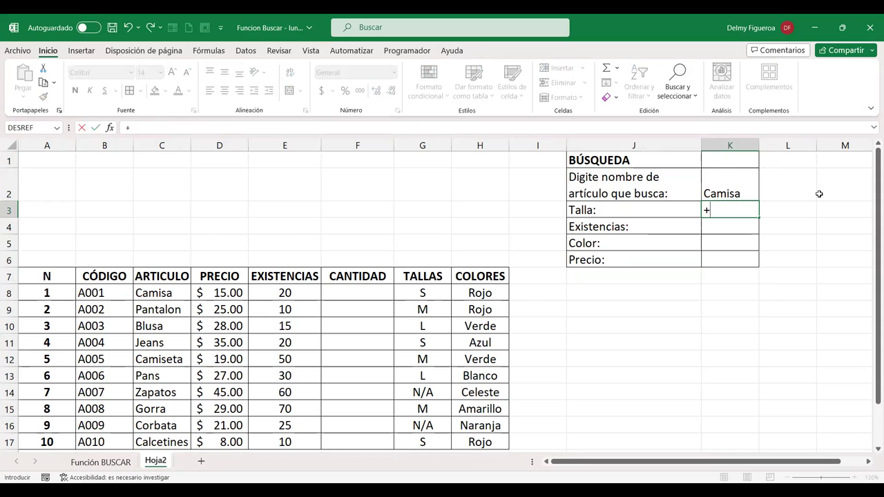
pyautogui.write('bus')
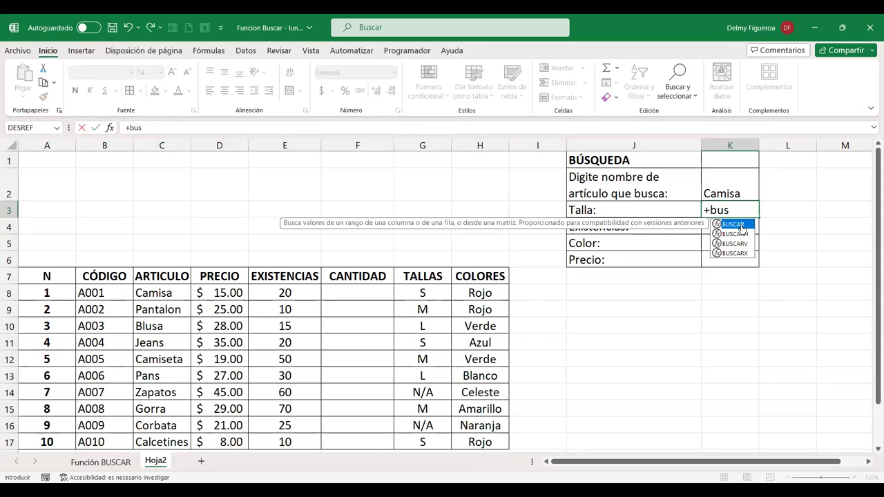
pyautogui.doubleClick(733, 224)
pyautogui.click(730, 185)
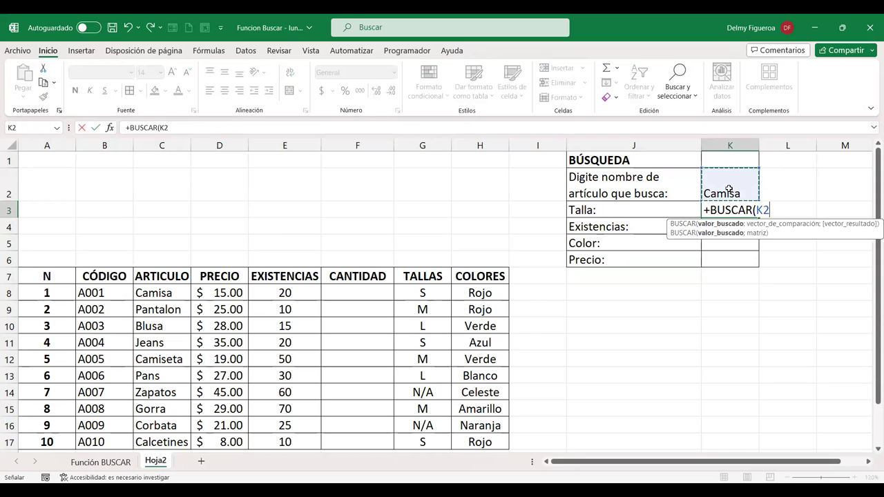
pyautogui.write(';')
pyautogui.scroll(-1, 320, 290)
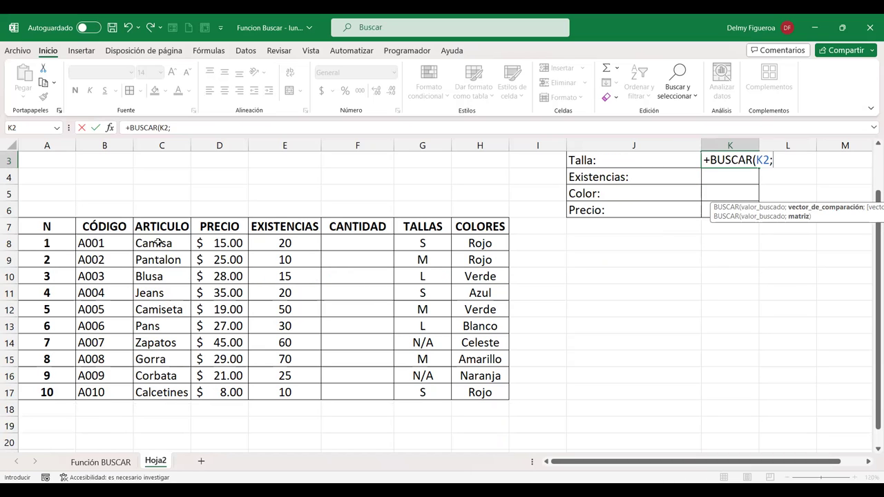
pyautogui.press('Escape')
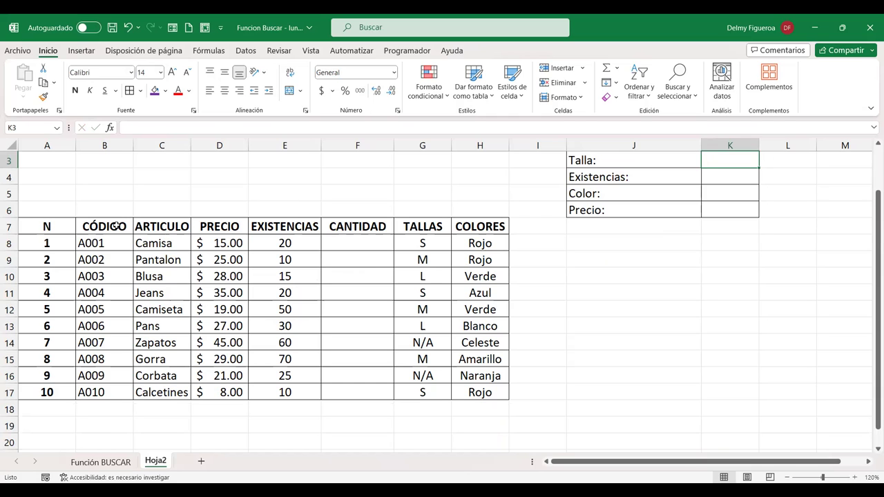
# Create names for the columns of B7:H17 from the top row only, with Columna izquierda unchecked
pyautogui.moveTo(117, 226)
pyautogui.mouseDown()
pyautogui.moveTo(481, 378)
pyautogui.moveTo(480, 392)
pyautogui.mouseUp()
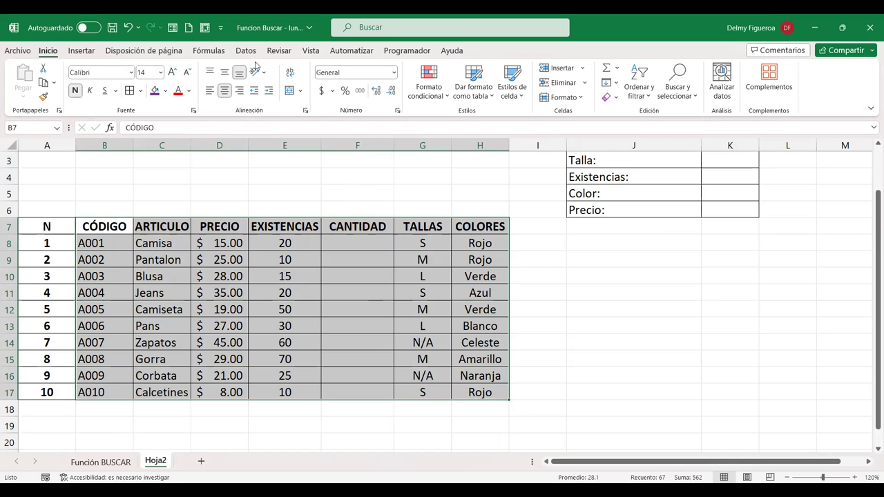
pyautogui.click(211, 51)
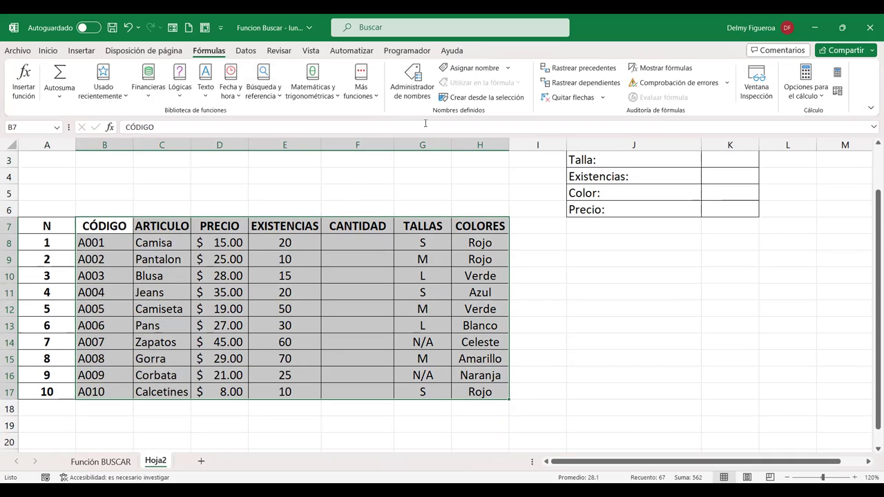
pyautogui.click(507, 101)
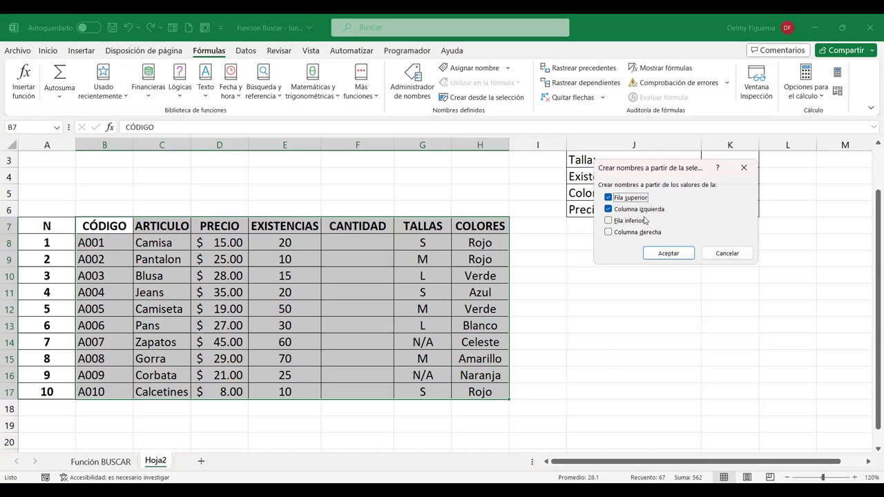
pyautogui.click(609, 209)
pyautogui.click(669, 257)
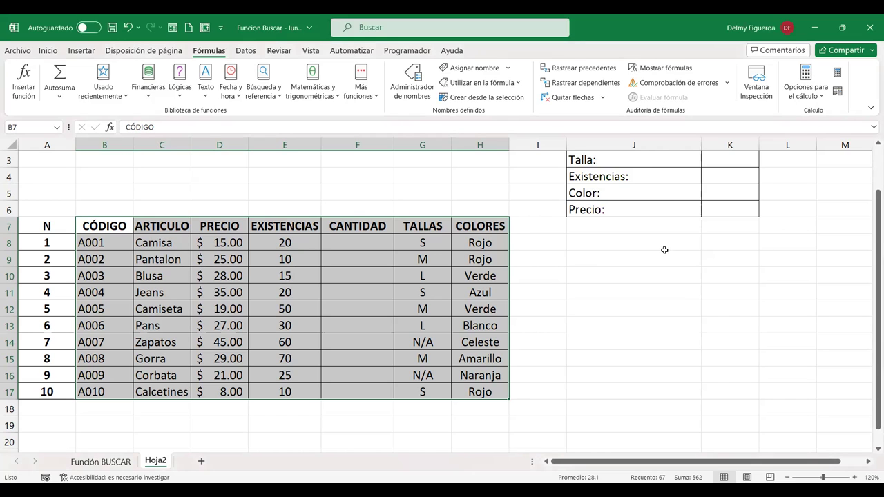
pyautogui.scroll(1, 676, 202)
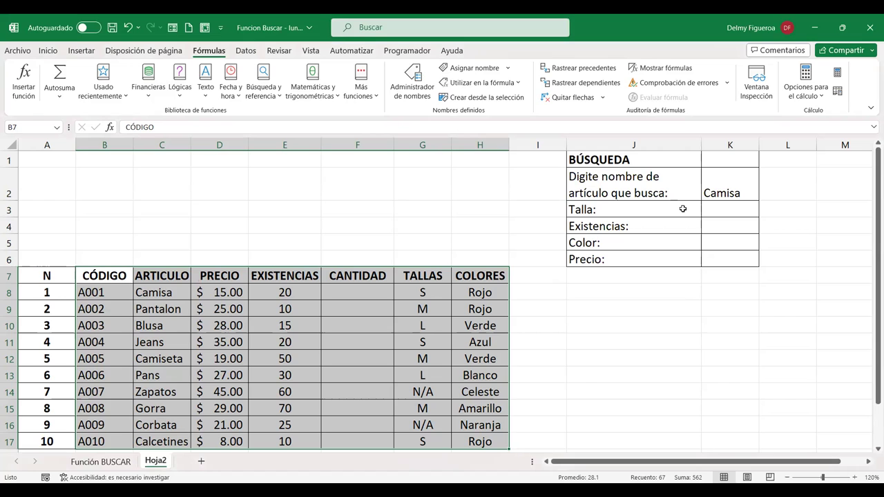
# Enter =+BUSCAR(K2;ARTICULO;TALLAS) in K3 so it returns size S for Camisa
pyautogui.click(728, 208)
pyautogui.write('+')
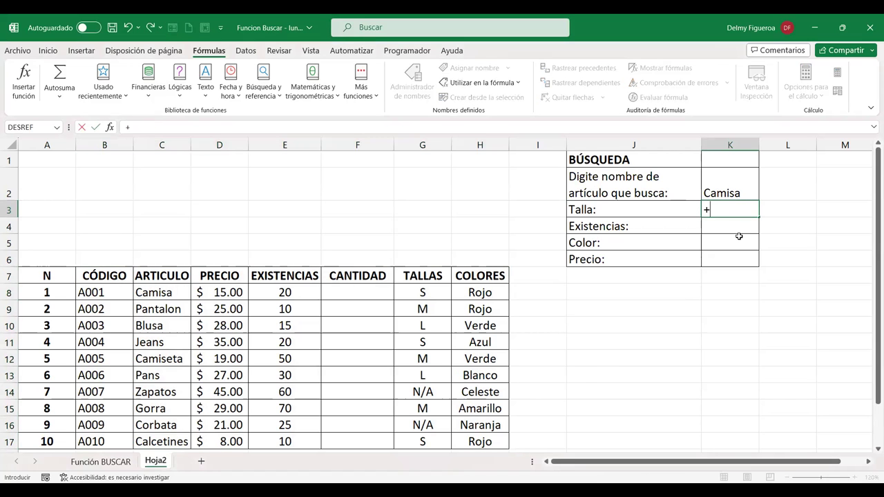
pyautogui.write('bus')
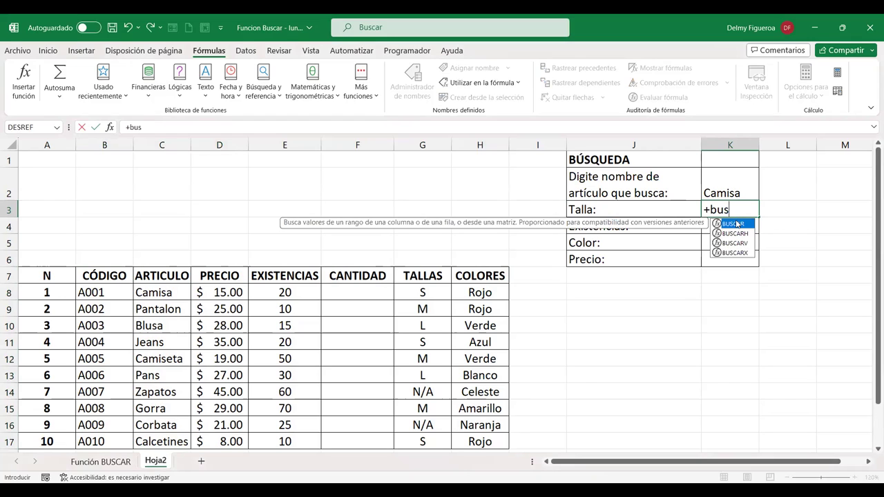
pyautogui.press('Tab')
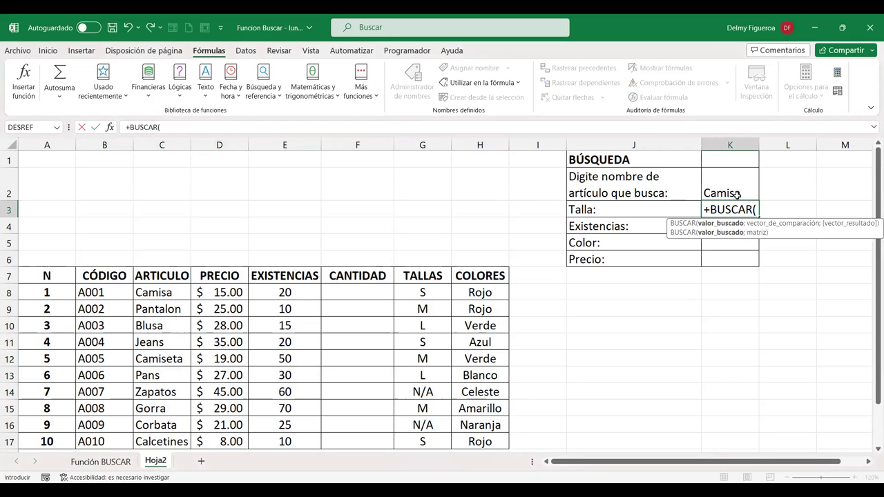
pyautogui.click(736, 190)
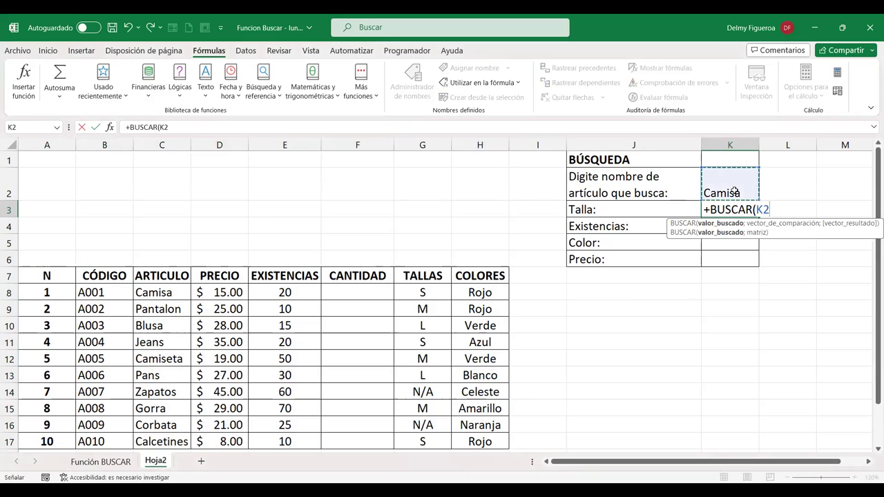
pyautogui.write(';')
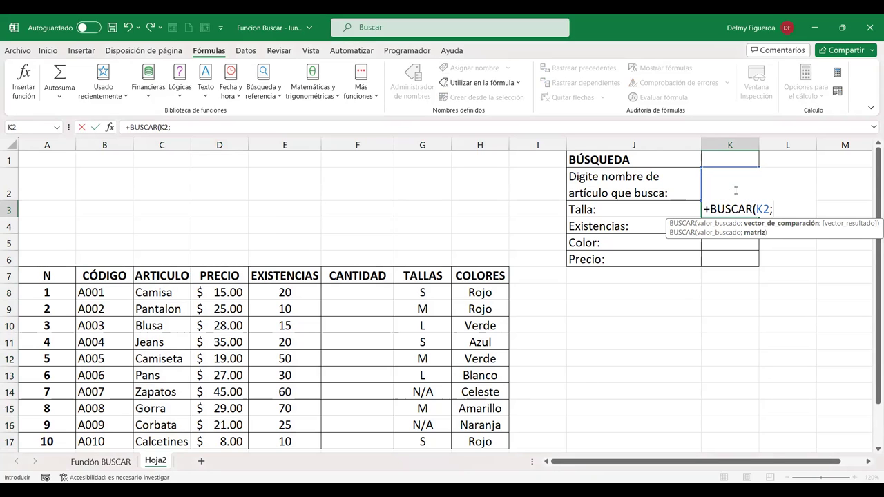
pyautogui.write('ar')
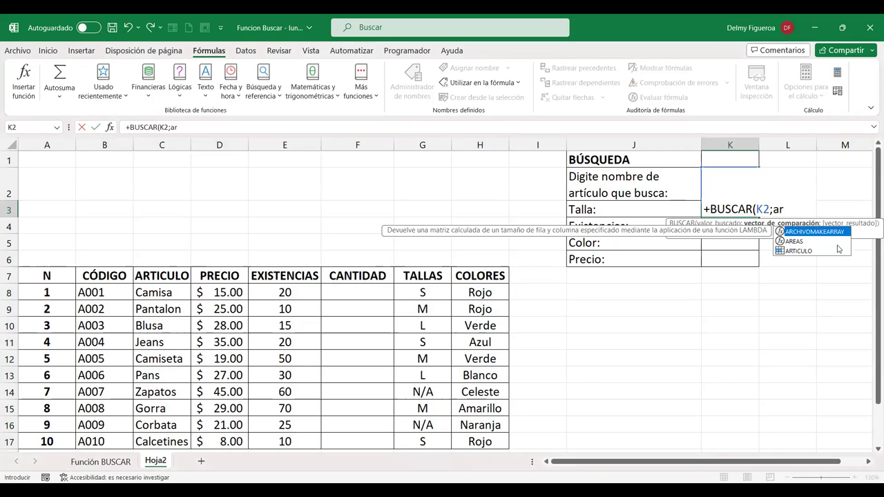
pyautogui.doubleClick(800, 252)
pyautogui.write(';')
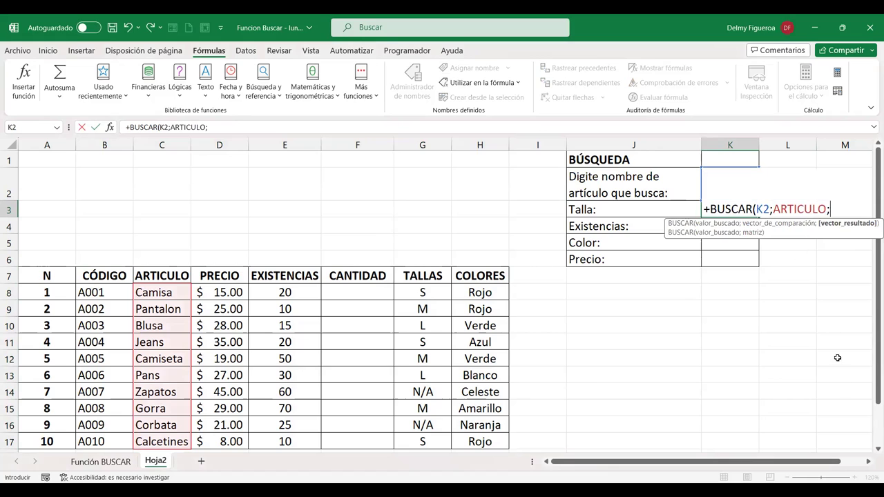
pyautogui.click(867, 462)
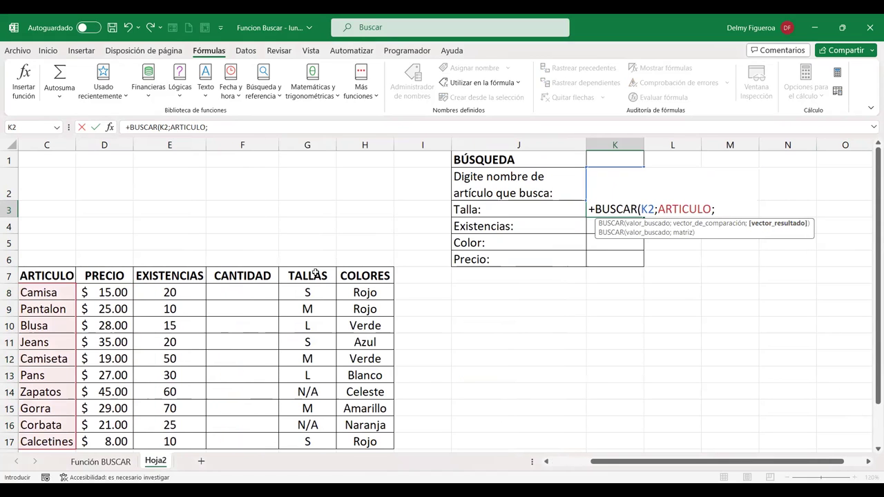
pyautogui.write('tall')
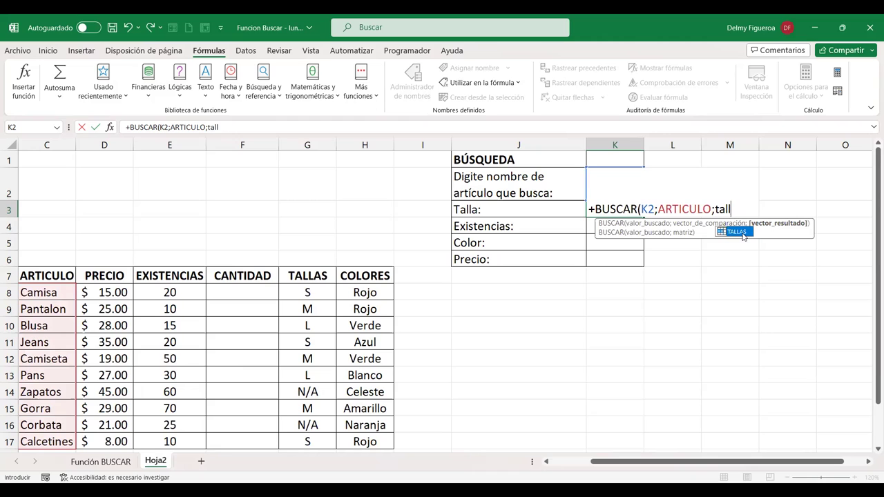
pyautogui.doubleClick(740, 233)
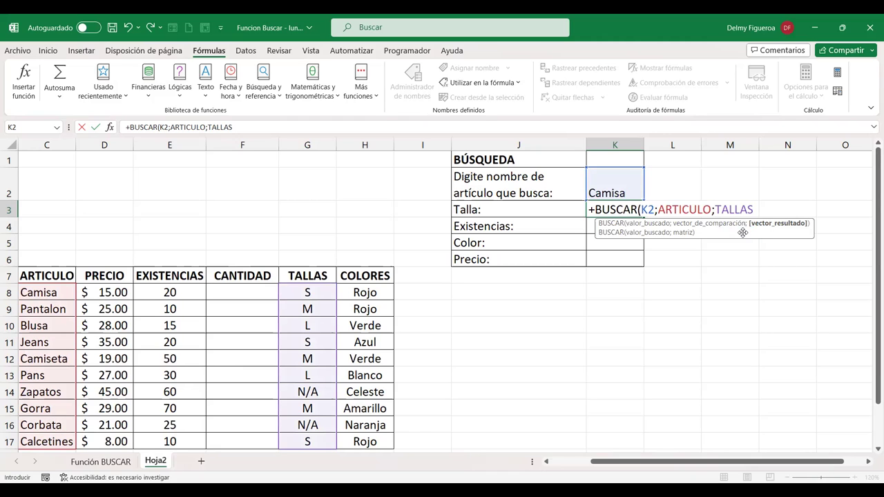
pyautogui.press('Return')
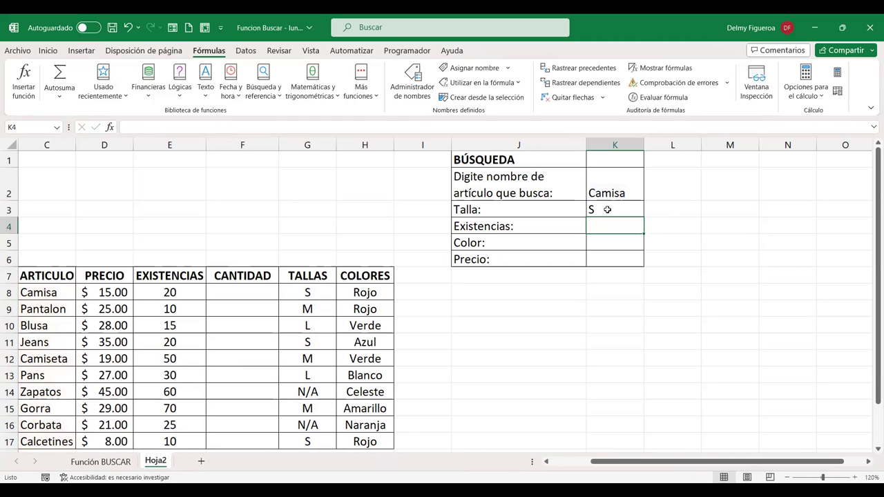
pyautogui.click(607, 210)
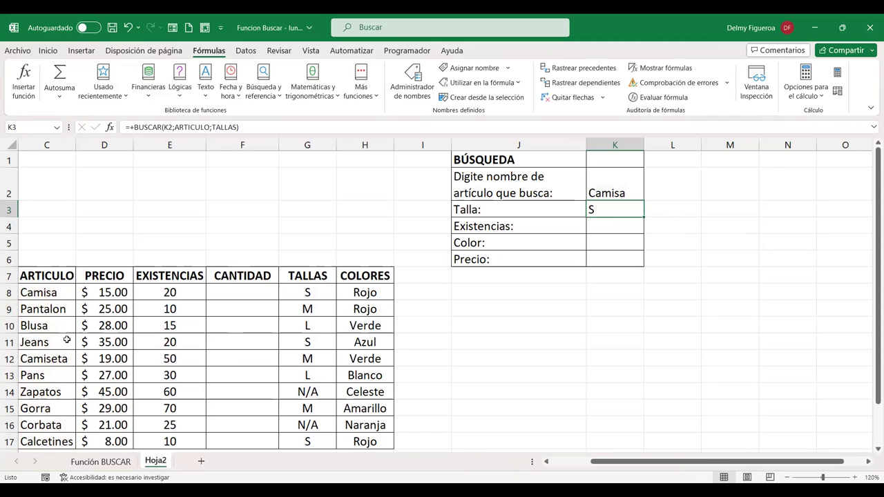
pyautogui.scroll(-1, 66, 339)
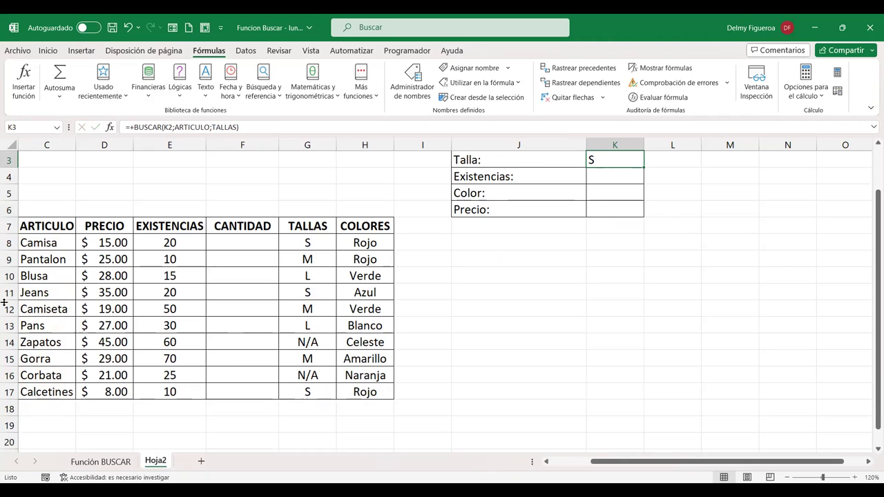
pyautogui.scroll(1, 578, 331)
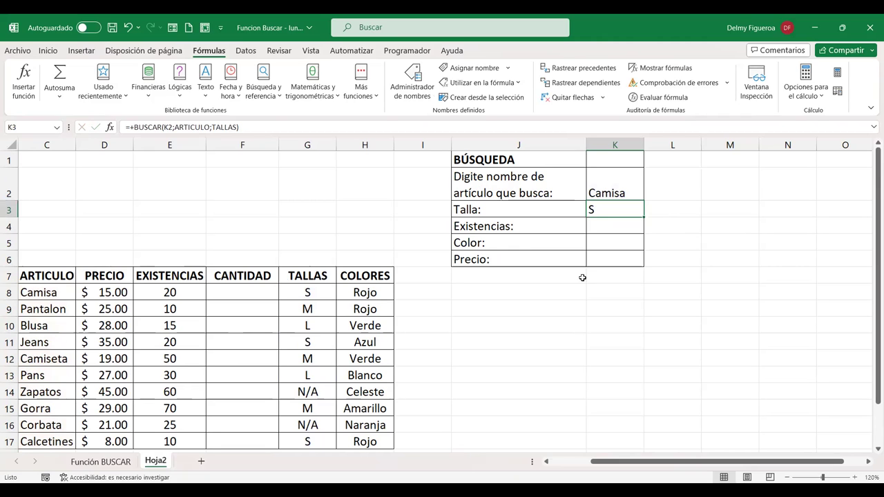
pyautogui.doubleClick(612, 210)
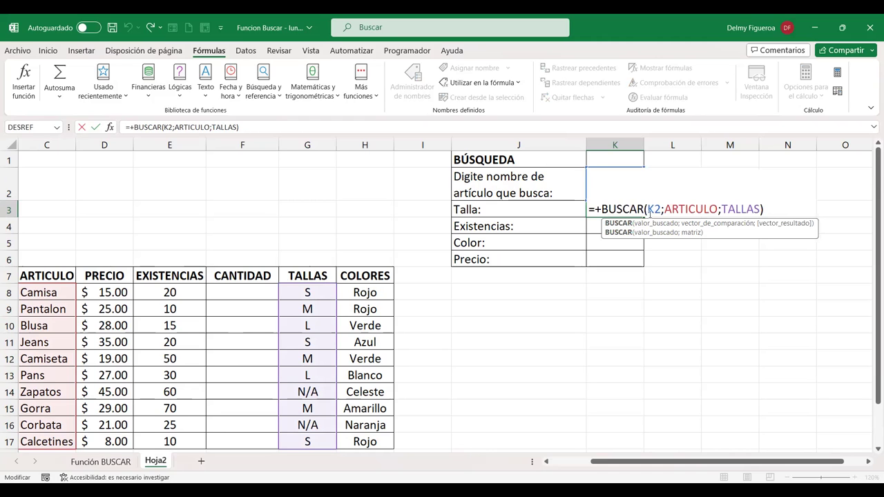
pyautogui.press('Return')
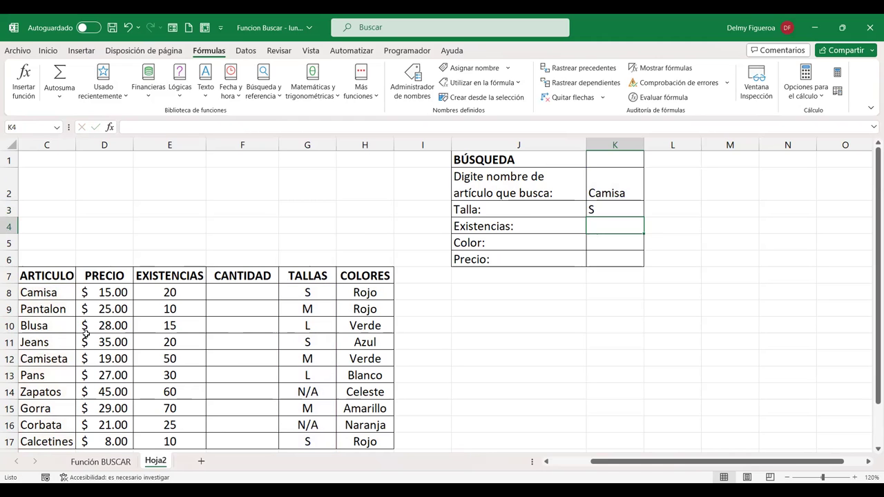
pyautogui.scroll(-1, 88, 337)
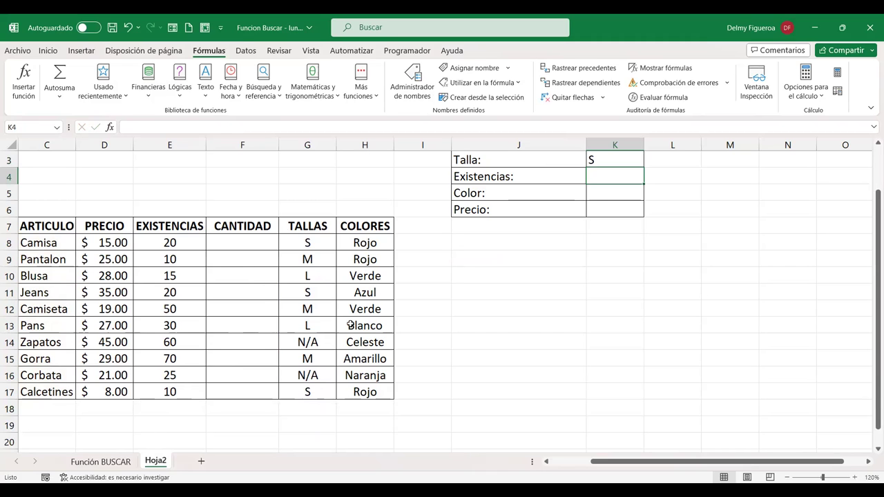
pyautogui.scroll(1, 99, 263)
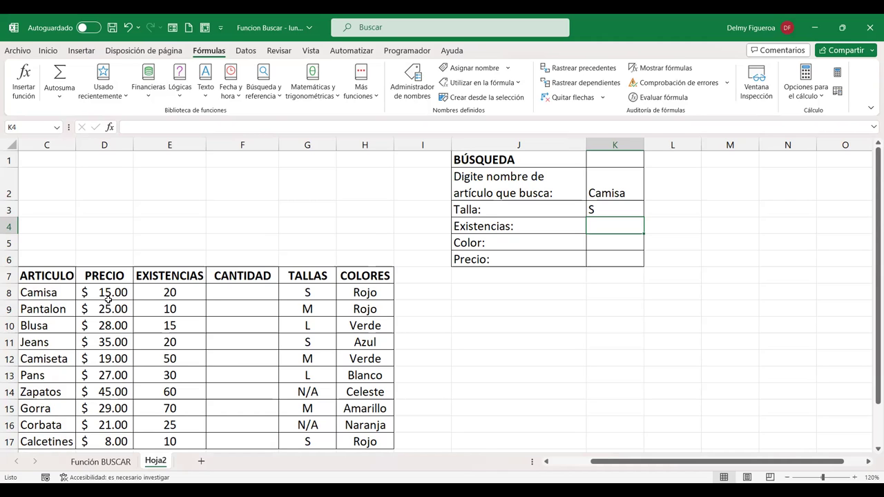
pyautogui.scroll(-2, 108, 300)
pyautogui.scroll(2, 107, 301)
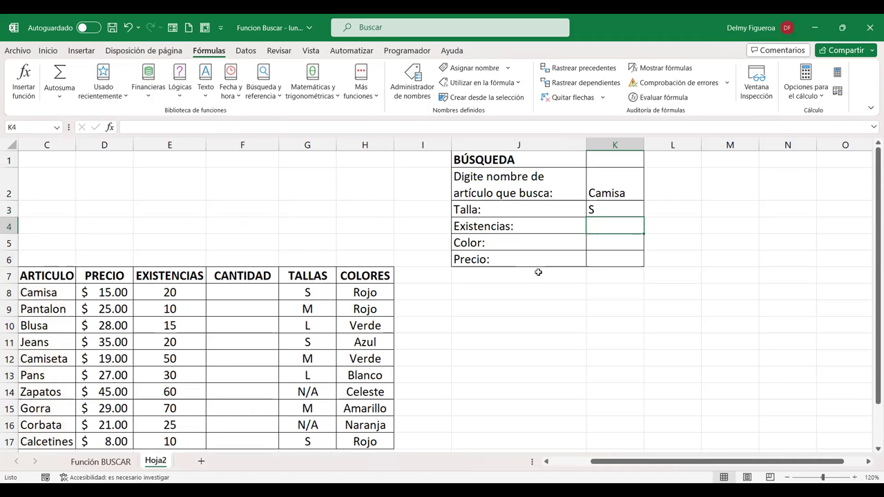
# Enter =+BUSCAR(K2;ARTICULO;EXISTENCIAS) in K4, returning stock 20 for Camisa
pyautogui.write('+')
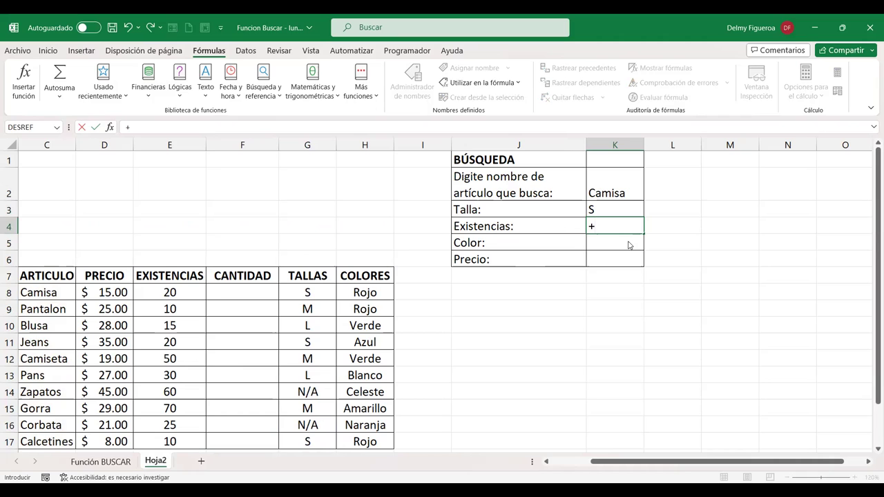
pyautogui.write('bus')
pyautogui.doubleClick(618, 241)
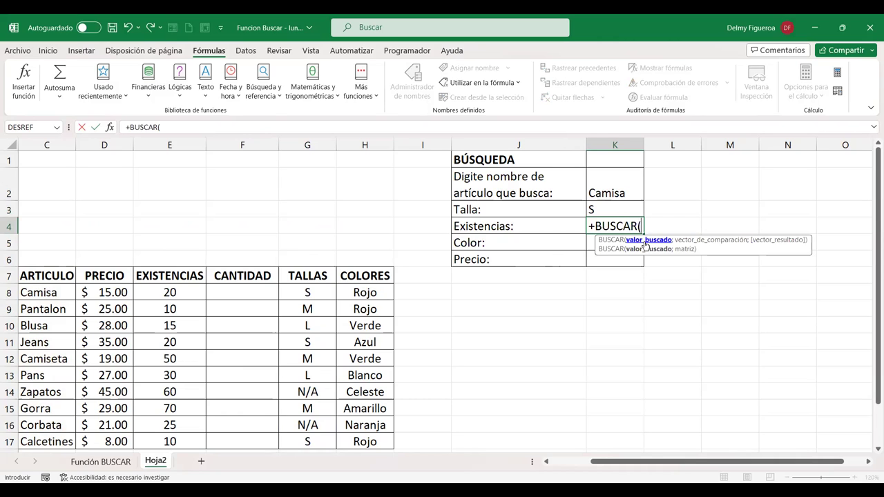
pyautogui.click(612, 195)
pyautogui.click(613, 194)
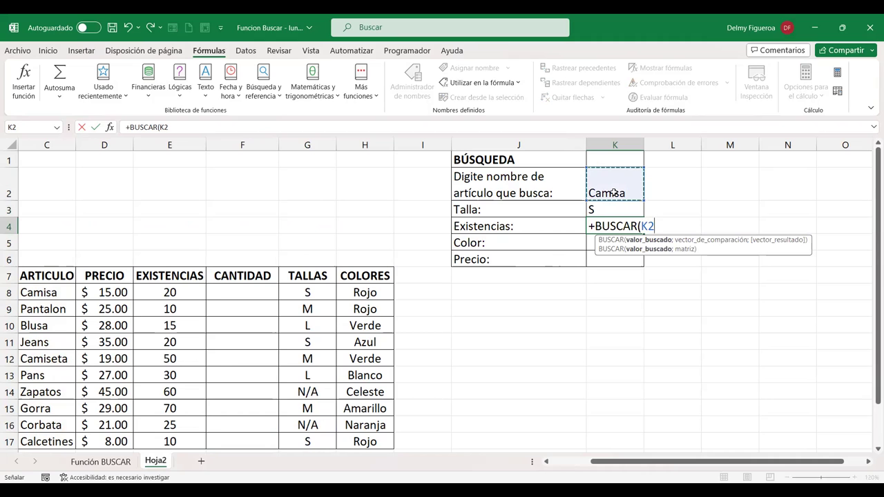
pyautogui.write(';')
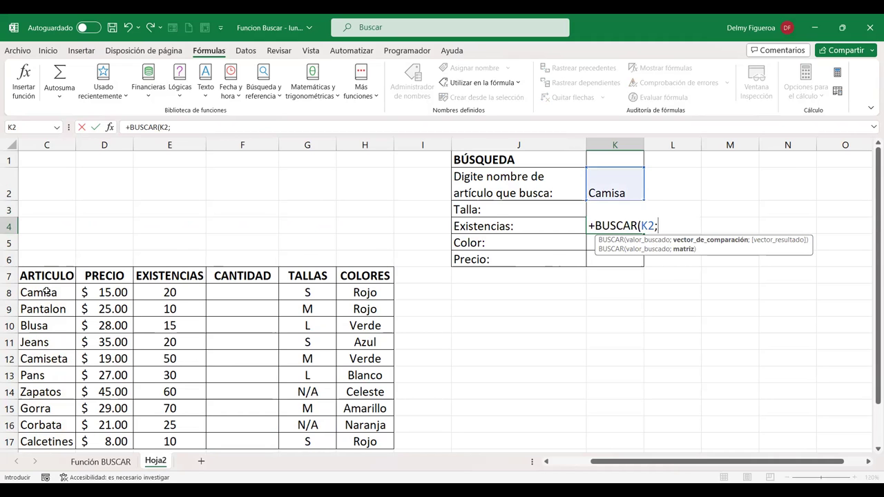
pyautogui.scroll(-2, 45, 292)
pyautogui.click(46, 194)
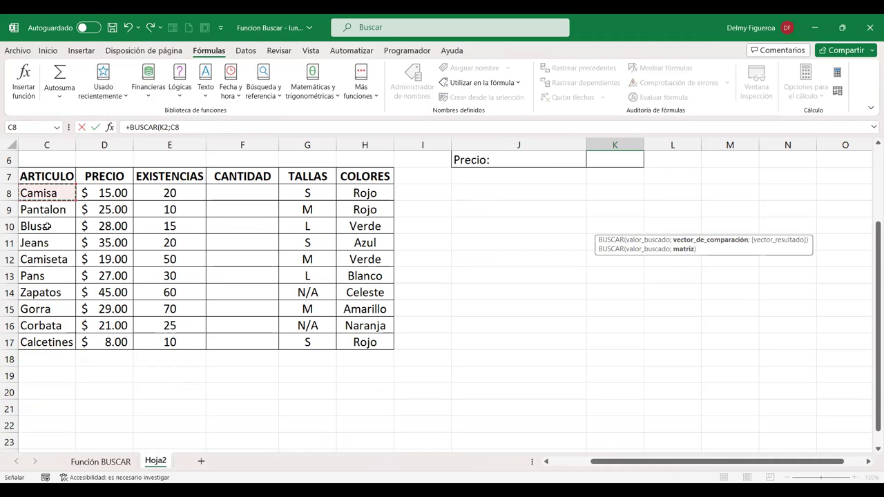
pyautogui.keyDown('shift'); pyautogui.click(47, 345); pyautogui.keyUp('shift')
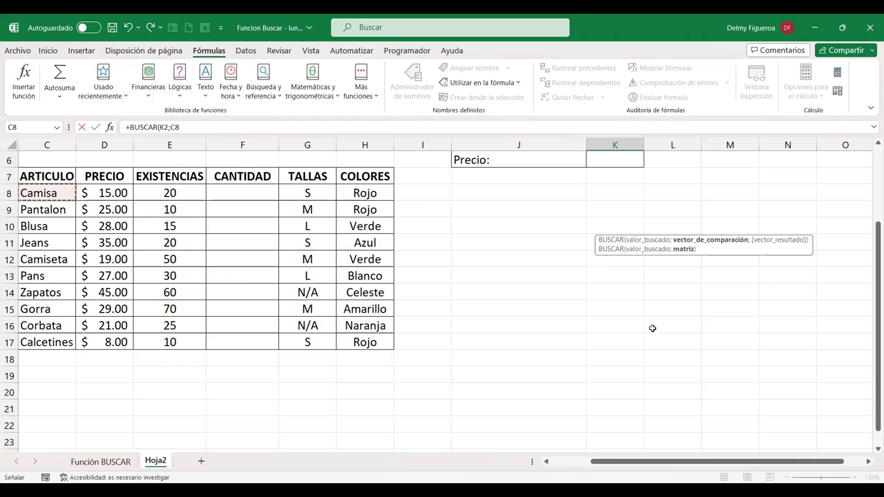
pyautogui.scroll(2, 686, 305)
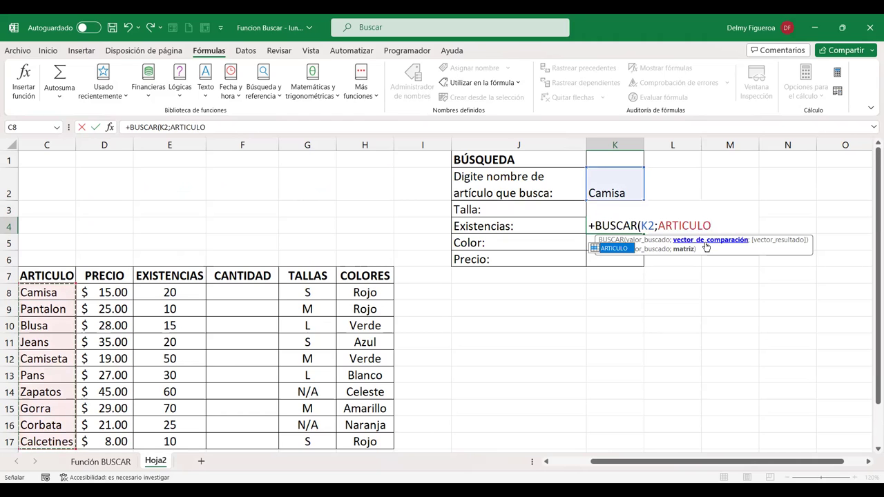
pyautogui.write(';')
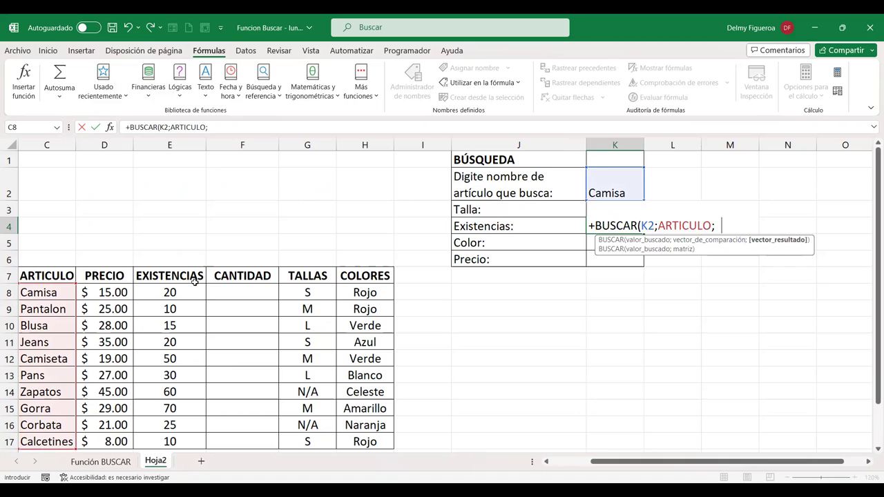
pyautogui.write('exis')
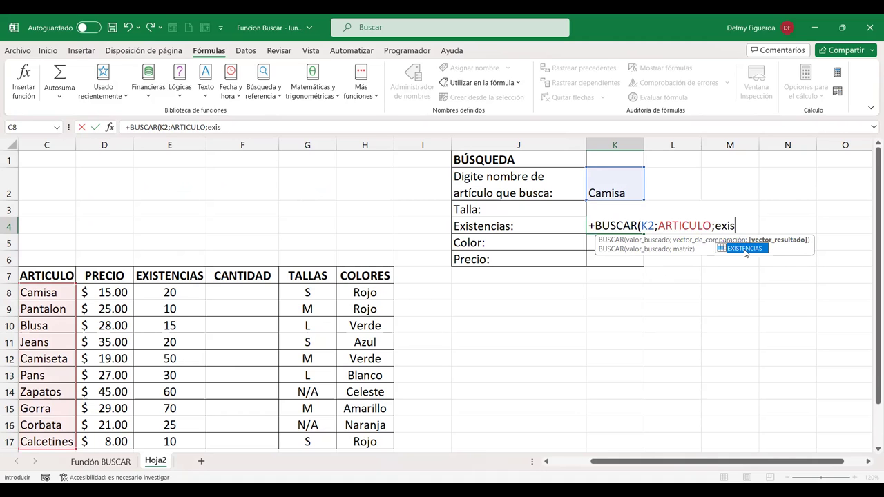
pyautogui.doubleClick(743, 249)
pyautogui.press('Return')
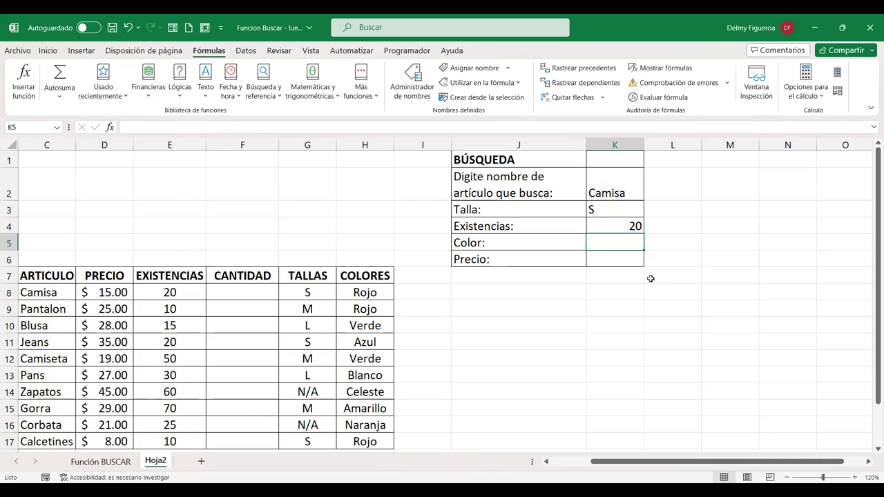
# Enter =+BUSCAR(K2;ARTICULO;COLORES) in K5, returning Rojo for Camisa
pyautogui.write('+')
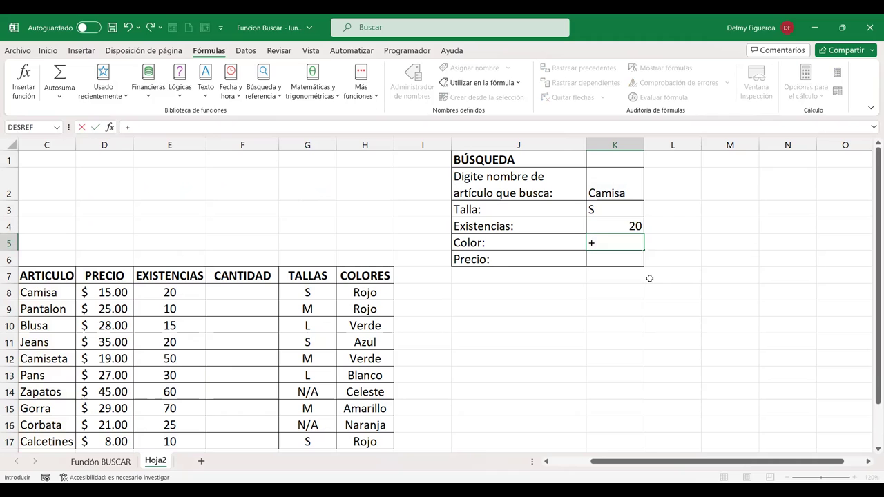
pyautogui.write('bus')
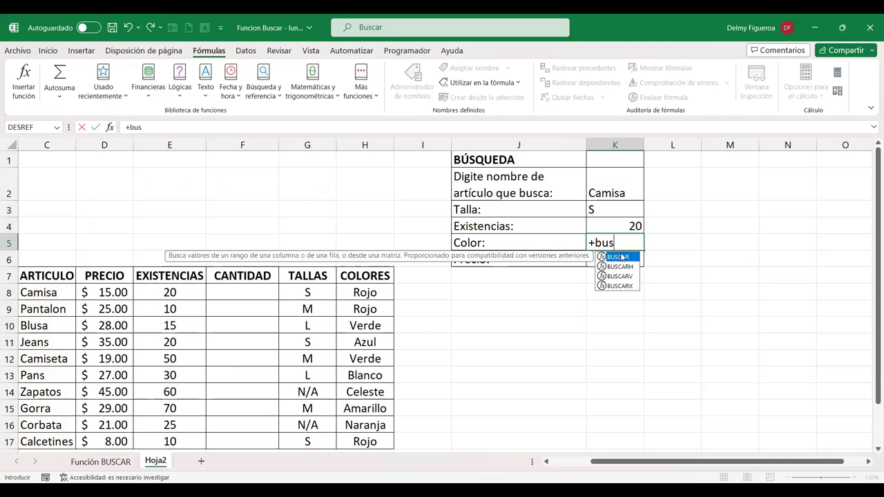
pyautogui.doubleClick(620, 256)
pyautogui.click(617, 180)
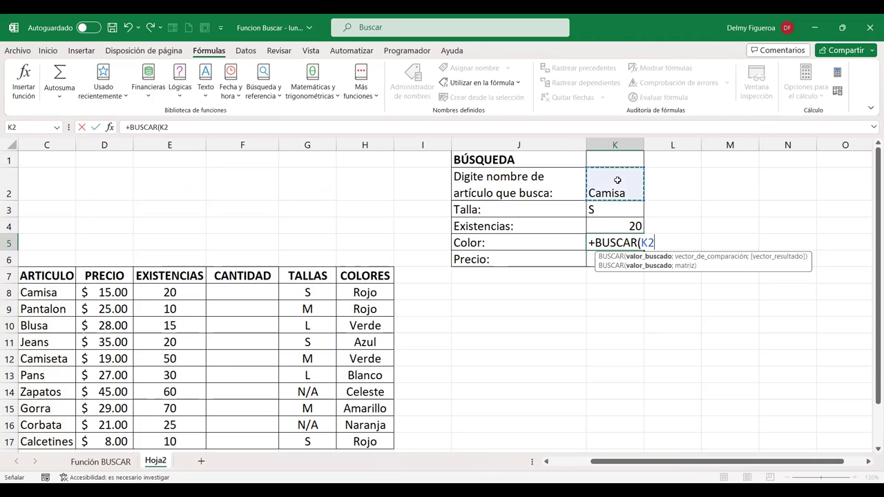
pyautogui.write(';')
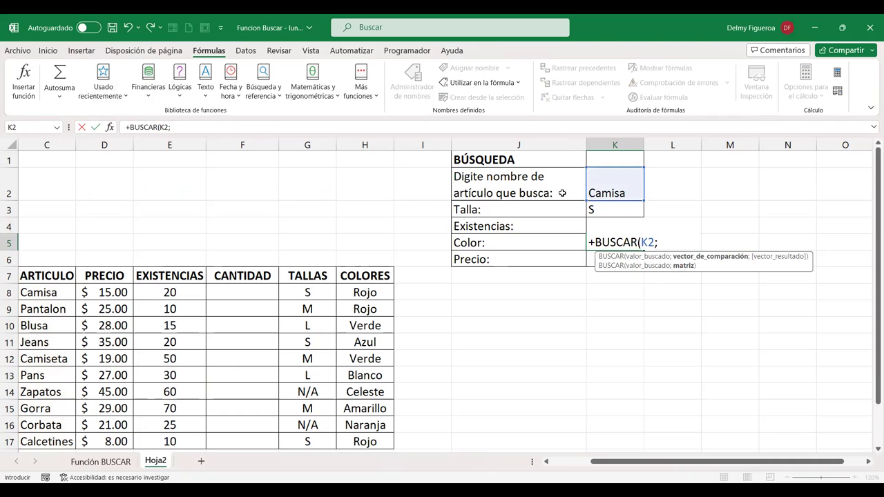
pyautogui.write('art')
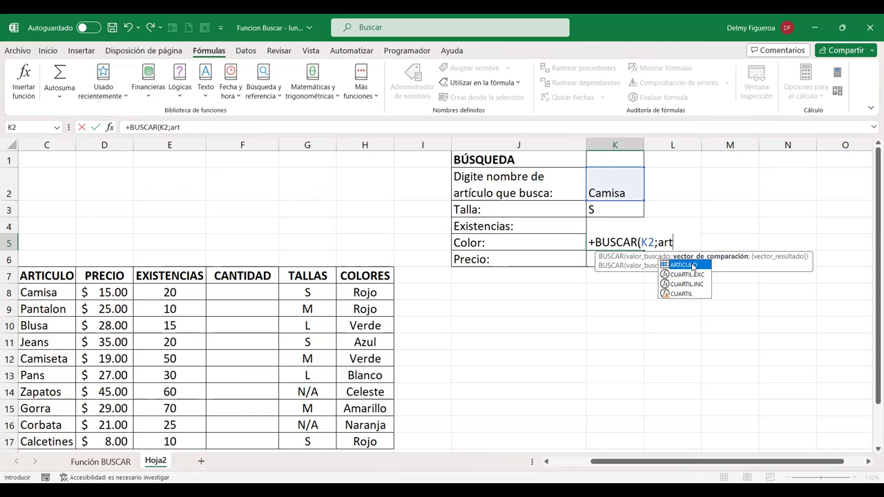
pyautogui.doubleClick(693, 266)
pyautogui.write(';')
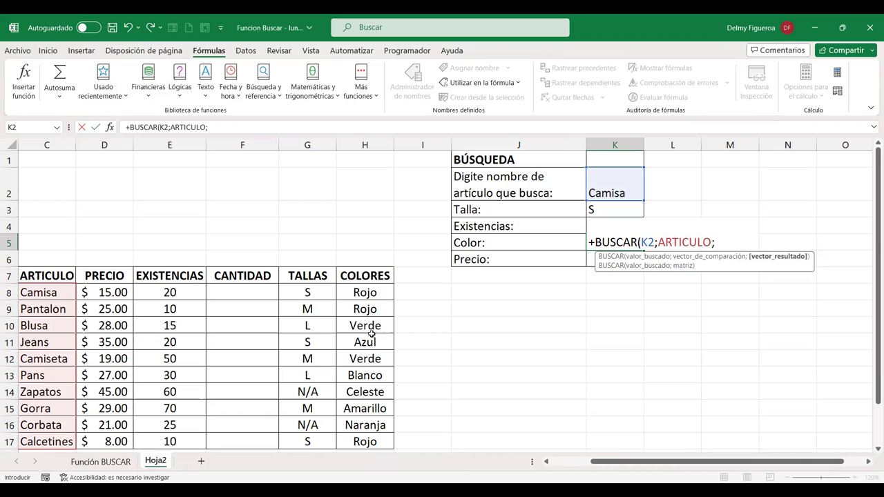
pyautogui.write('co')
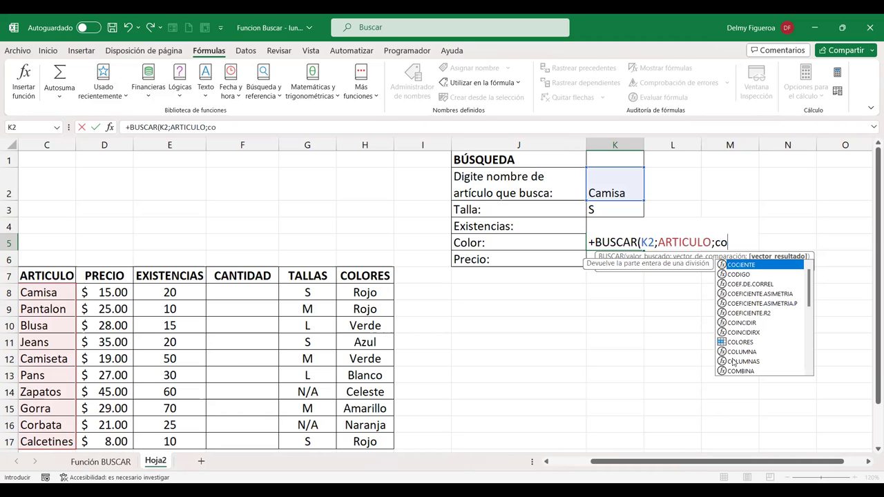
pyautogui.click(741, 342)
pyautogui.doubleClick(740, 342)
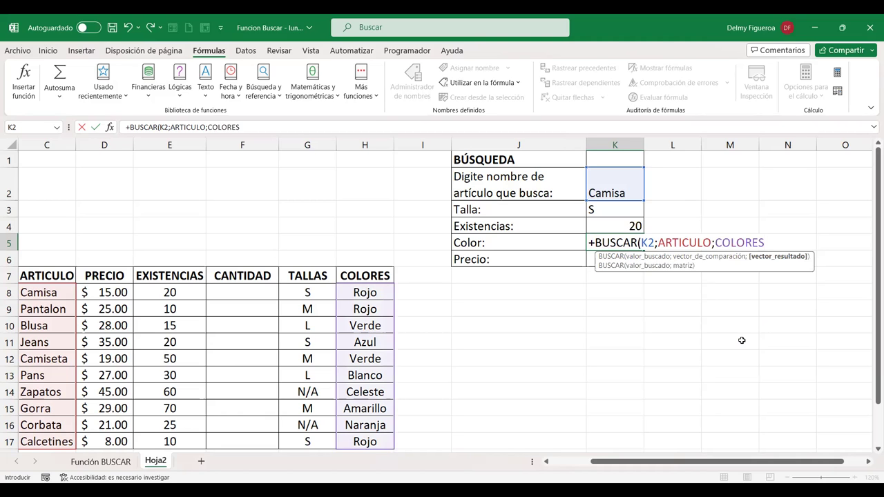
pyautogui.press('Return')
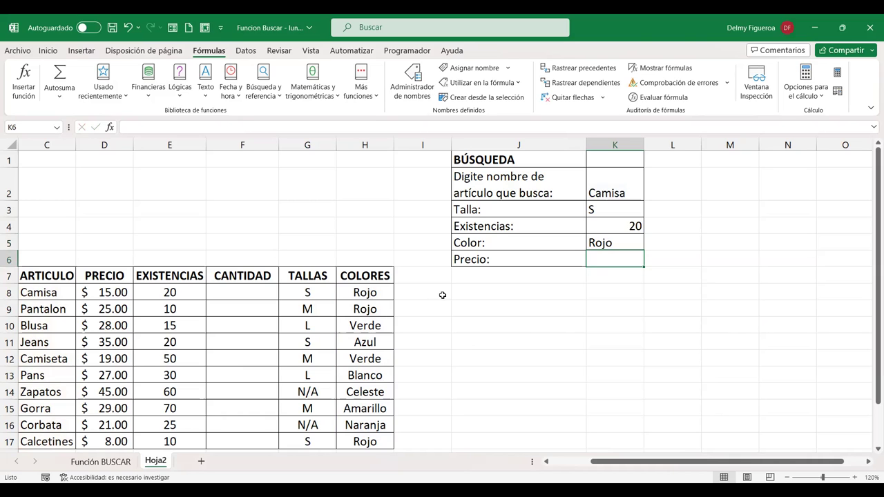
# Enter =+BUSCAR(K2;ARTICULO;PRECIO) in K6, returning price 15 for Camisa
pyautogui.write('+bus')
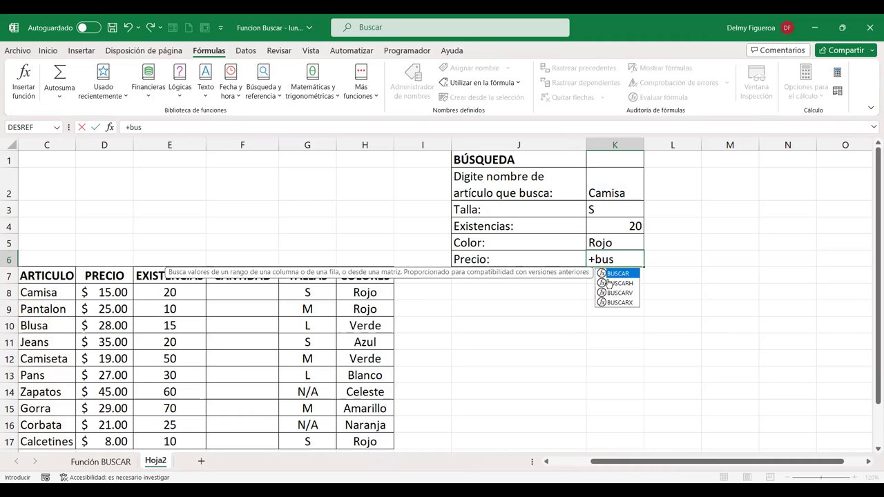
pyautogui.press('Tab')
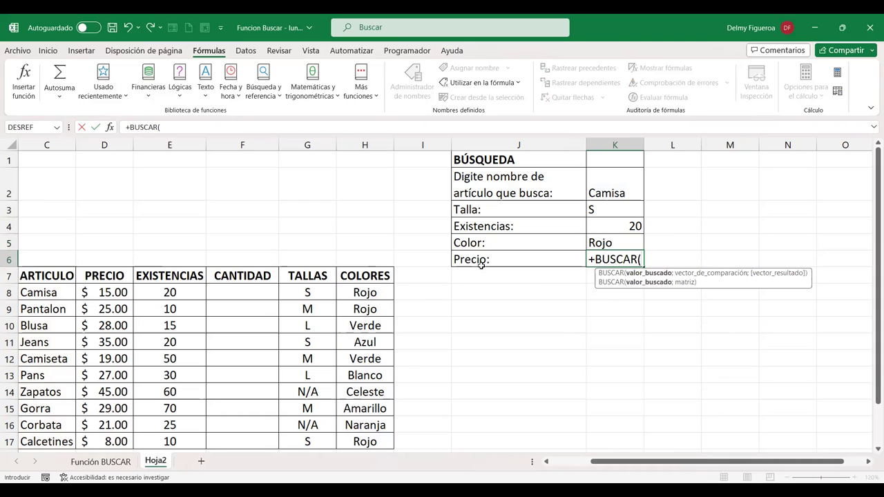
pyautogui.click(621, 187)
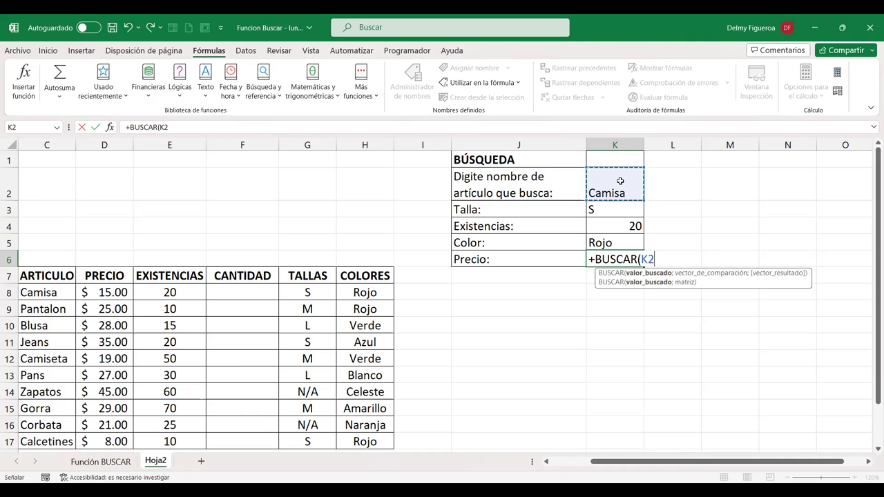
pyautogui.write(';')
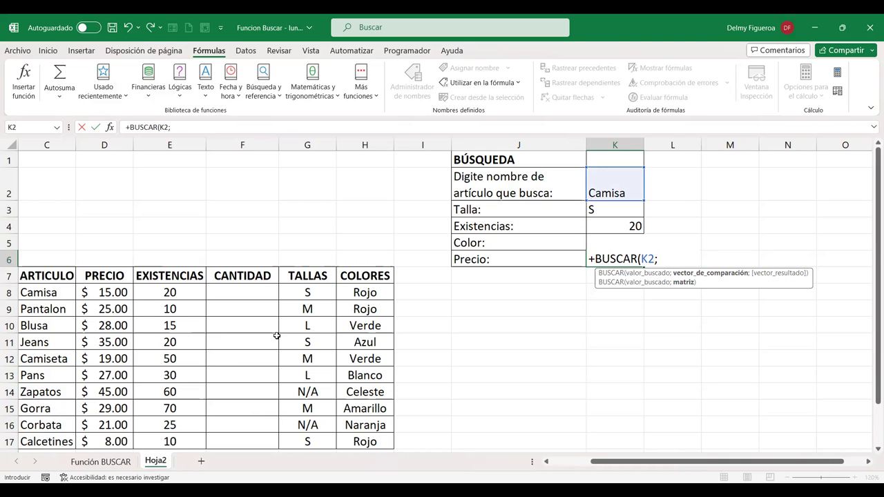
pyautogui.write('arti')
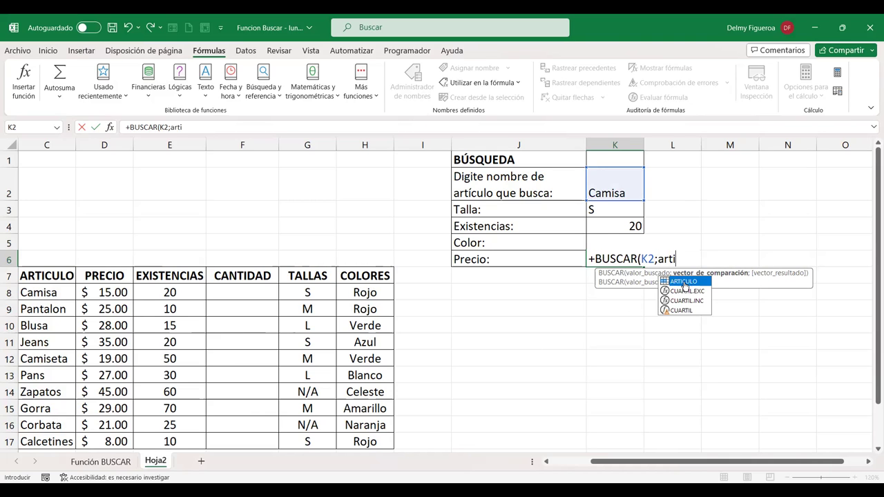
pyautogui.doubleClick(684, 283)
pyautogui.write(';')
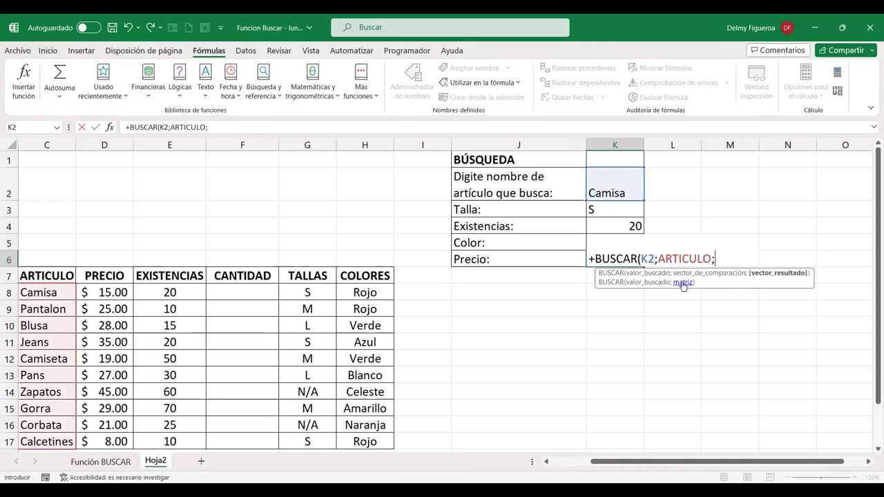
pyautogui.write('precio')
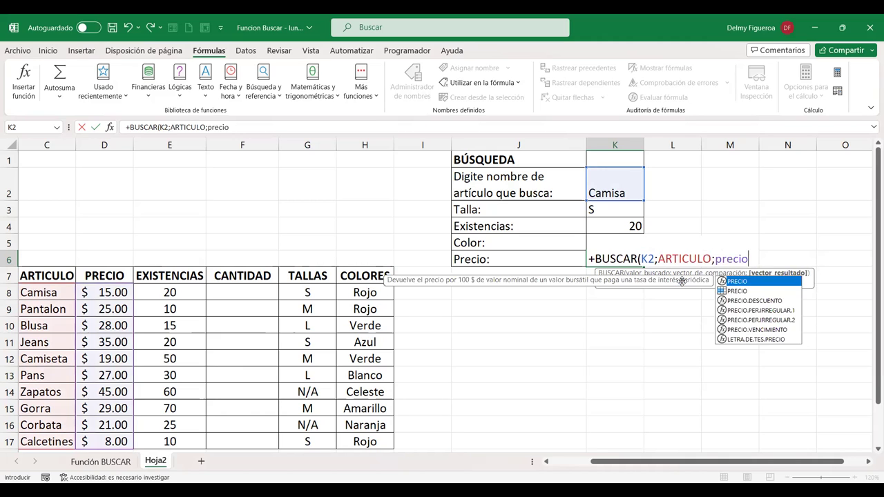
pyautogui.press('Return')
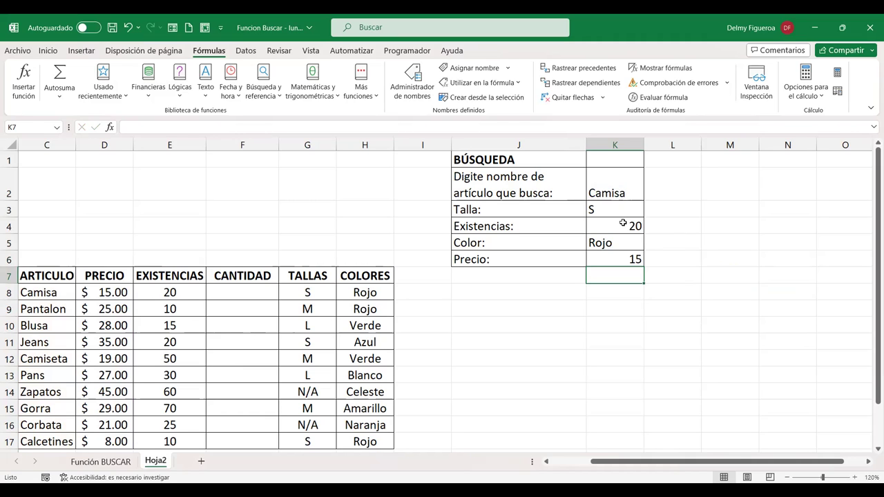
# Center the looked-up values in K3:K6
pyautogui.moveTo(612, 210); pyautogui.dragTo(617, 262)
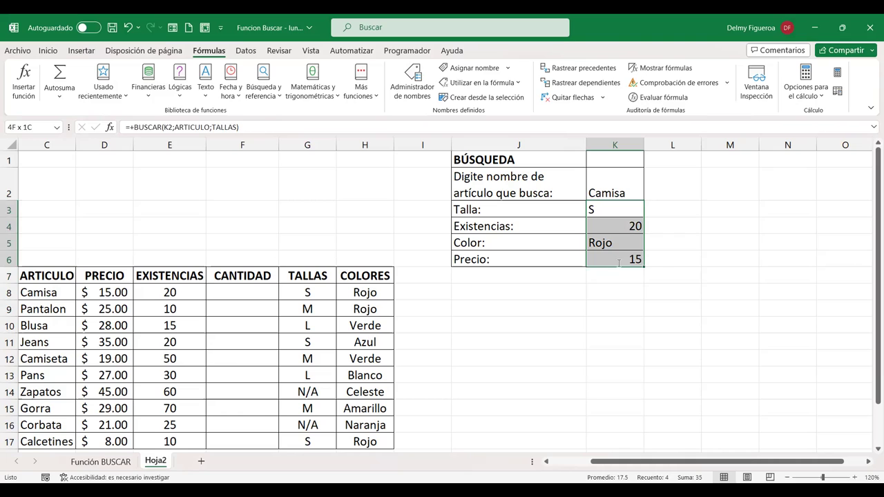
pyautogui.click(629, 226)
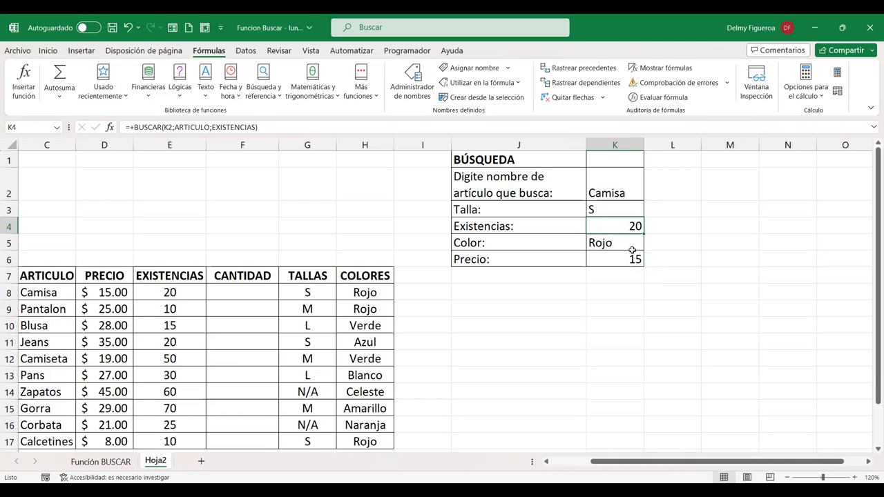
pyautogui.moveTo(618, 207); pyautogui.dragTo(620, 259)
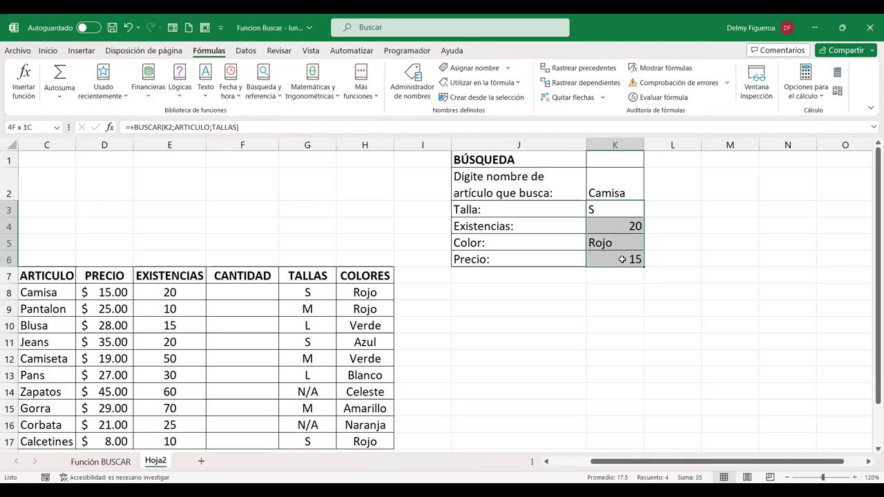
pyautogui.click(49, 51)
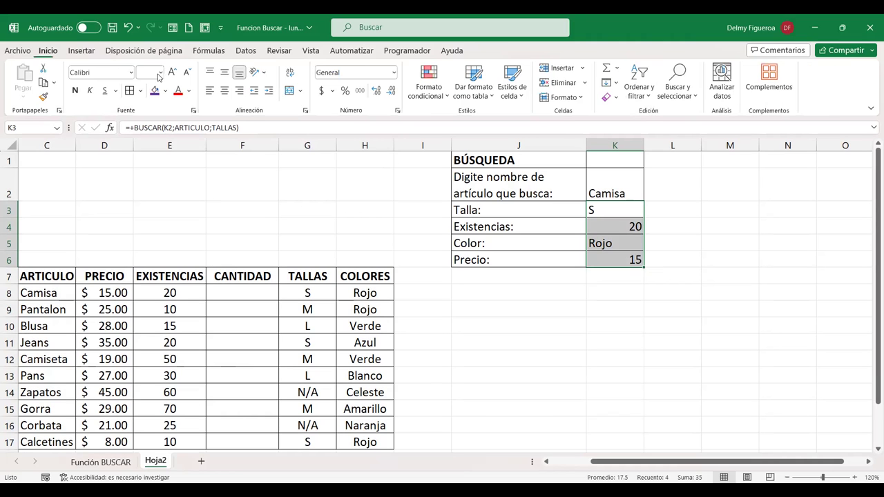
pyautogui.click(225, 90)
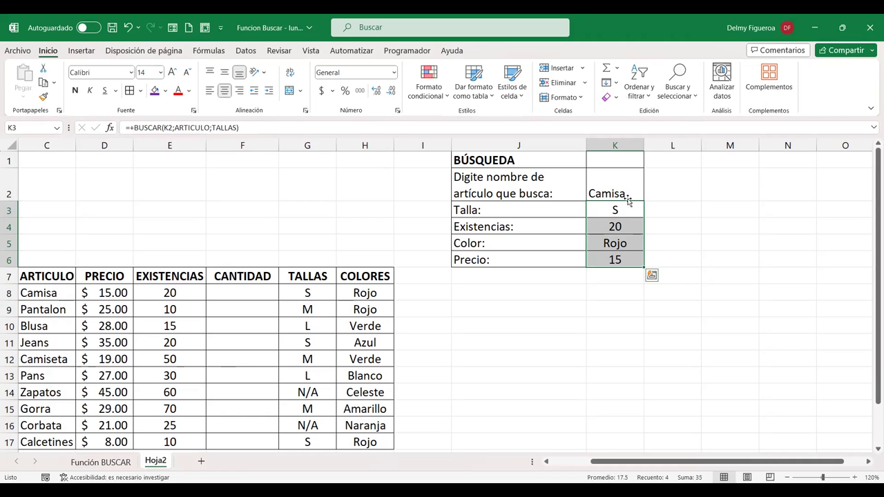
# Fill K2:K6 with light gold and check the K3 size formula
pyautogui.moveTo(621, 190)
pyautogui.mouseDown()
pyautogui.moveTo(616, 242)
pyautogui.moveTo(623, 265)
pyautogui.mouseUp()
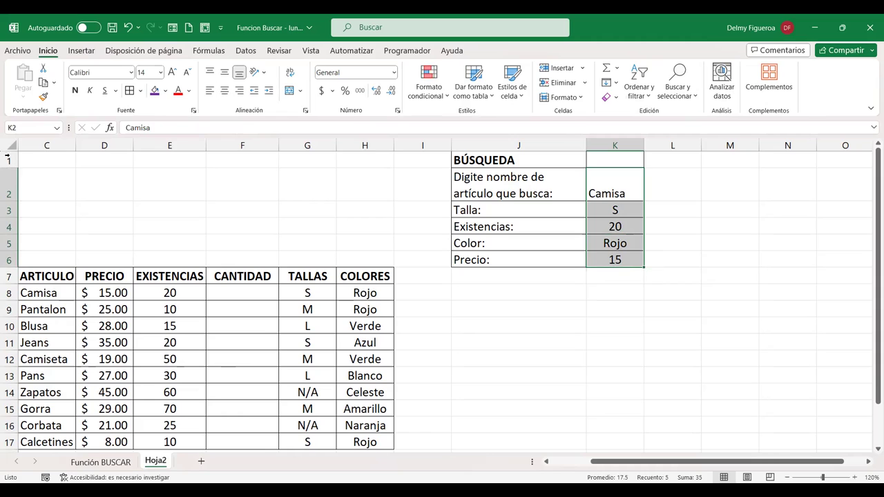
pyautogui.click(165, 91)
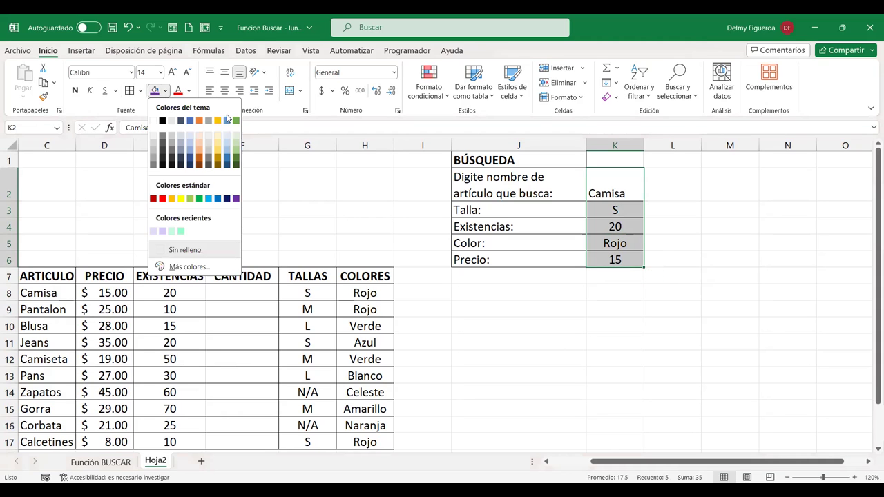
pyautogui.click(217, 136)
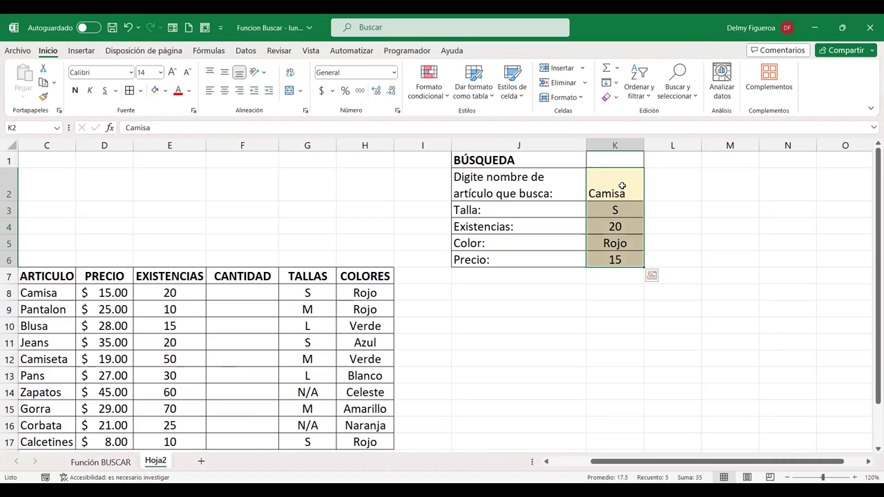
pyautogui.moveTo(622, 187); pyautogui.dragTo(615, 259)
pyautogui.click(618, 208)
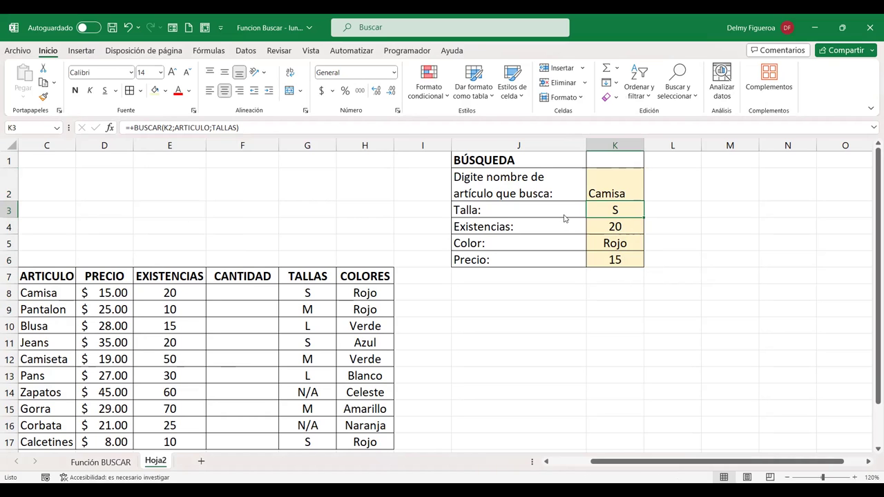
# Review the stock and price lookup formulas in K4 and K6
pyautogui.click(615, 227)
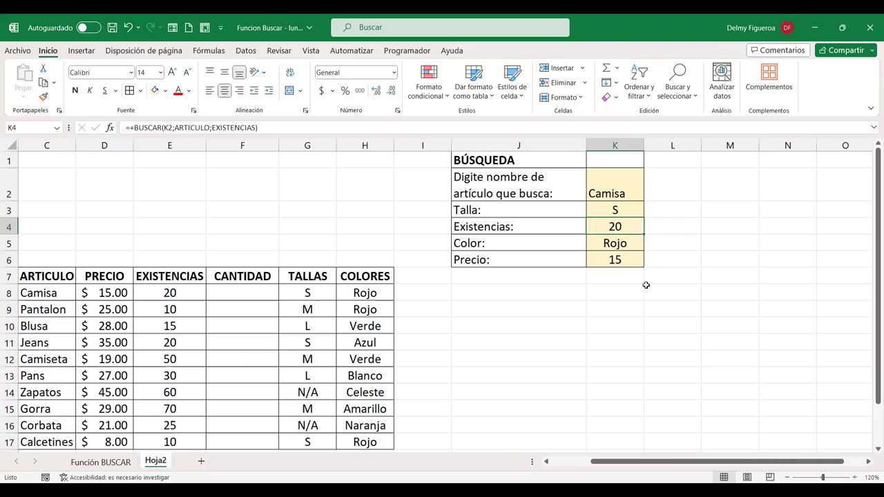
pyautogui.click(615, 243)
pyautogui.click(615, 260)
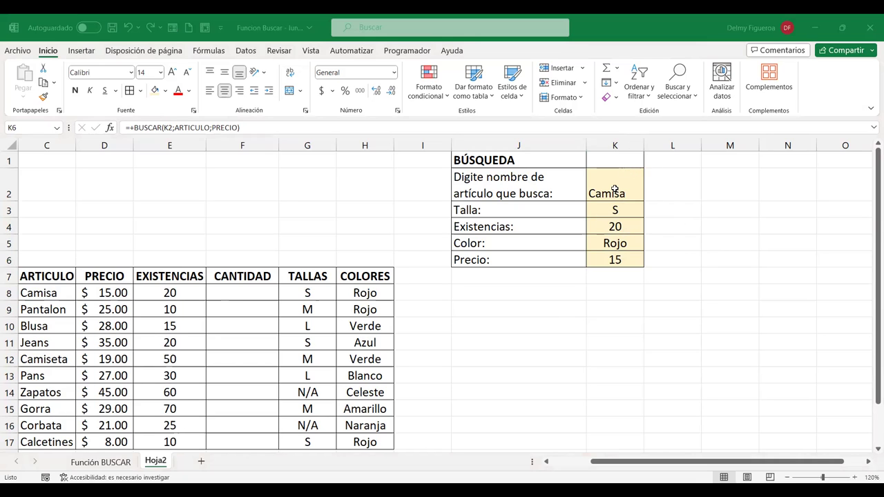
# Enter Pantalón in K2, returning size S, stock 10, colour Rojo and price 8
pyautogui.click(615, 189)
pyautogui.write('P')
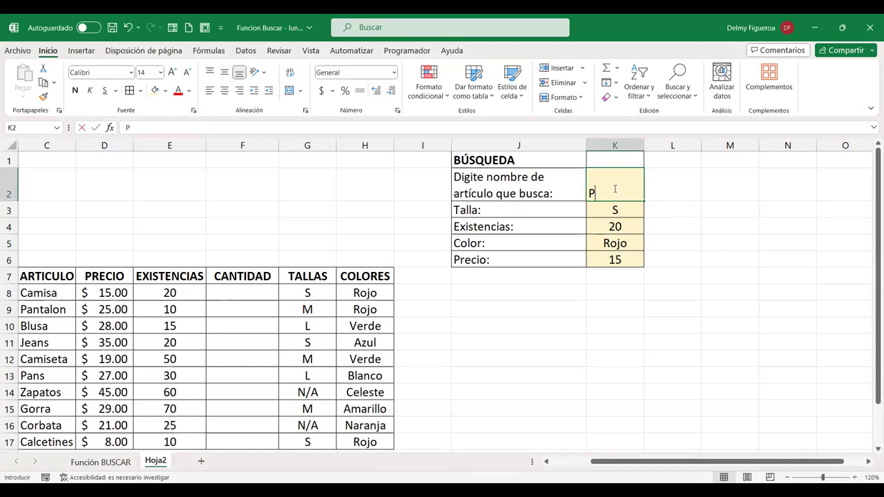
pyautogui.write('antaló')
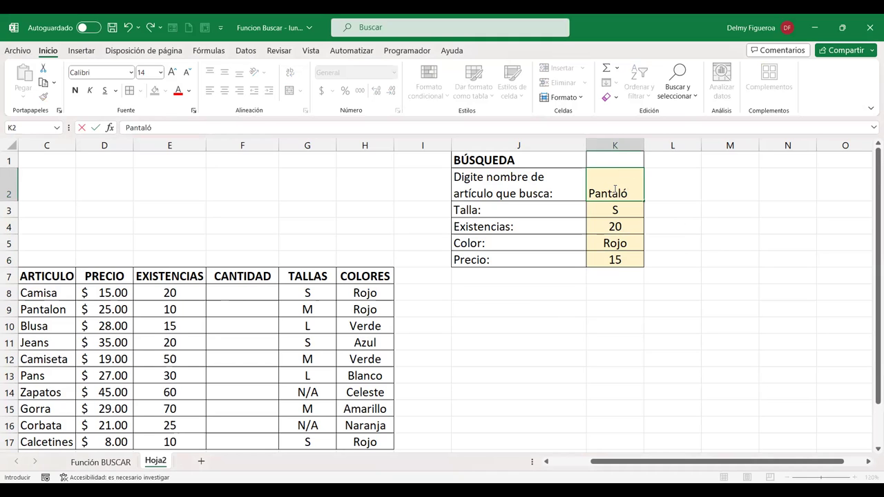
pyautogui.write('n')
pyautogui.press('Return')
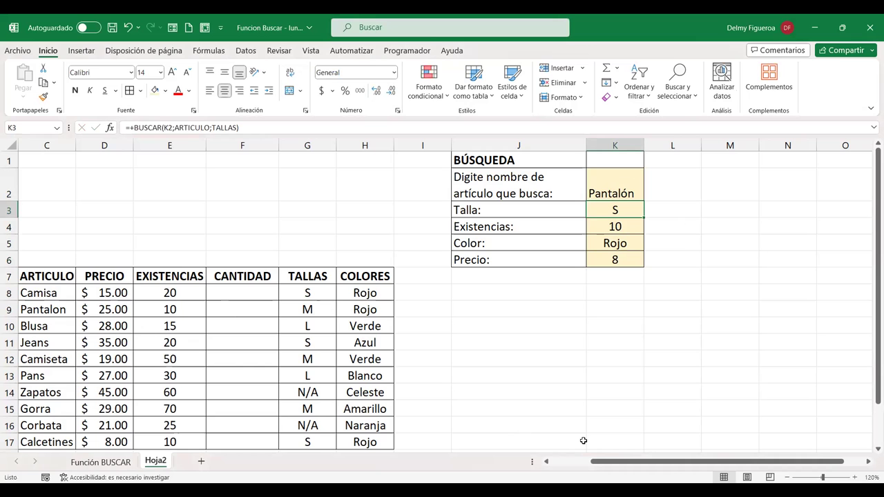
pyautogui.moveTo(672, 465); pyautogui.dragTo(624, 469)
# Custom-sort the table B7:H17 A to Z by ARTICULO, so Pantalón returns M, 10, Rojo, 25
pyautogui.scroll(-1, 573, 406)
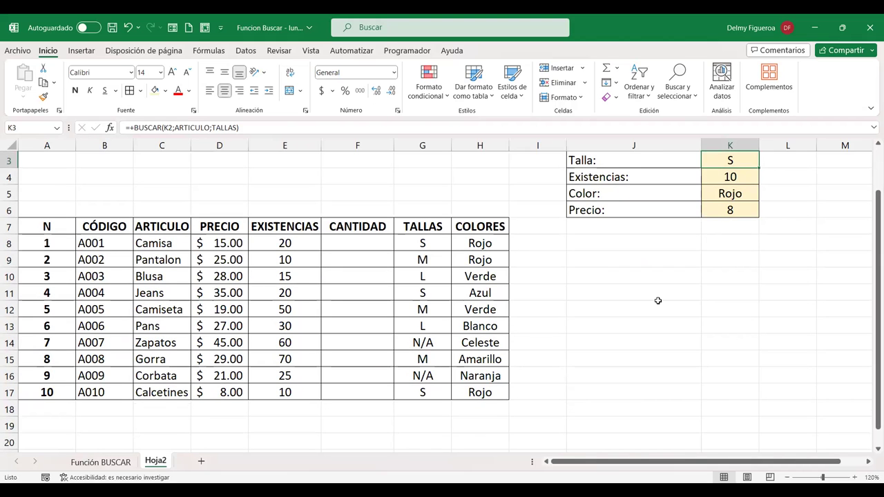
pyautogui.scroll(1, 658, 300)
pyautogui.click(729, 193)
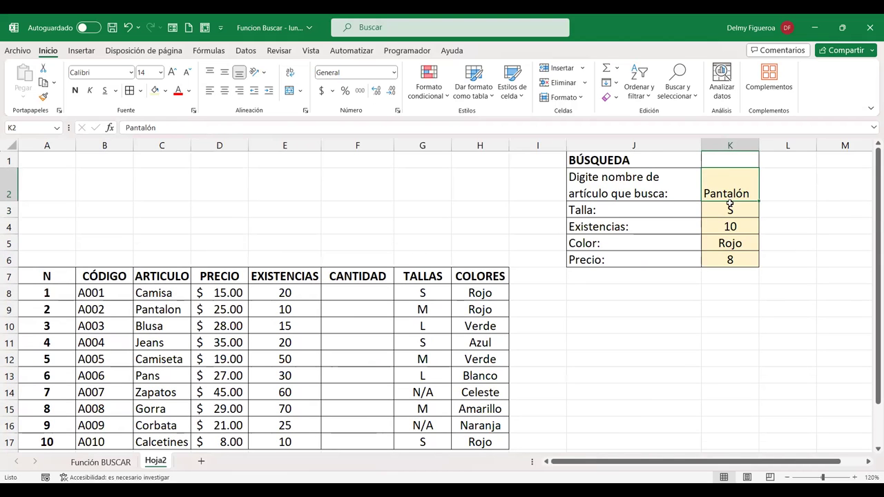
pyautogui.scroll(-1, 65, 263)
pyautogui.moveTo(107, 241)
pyautogui.mouseDown()
pyautogui.moveTo(469, 293)
pyautogui.moveTo(480, 393)
pyautogui.mouseUp()
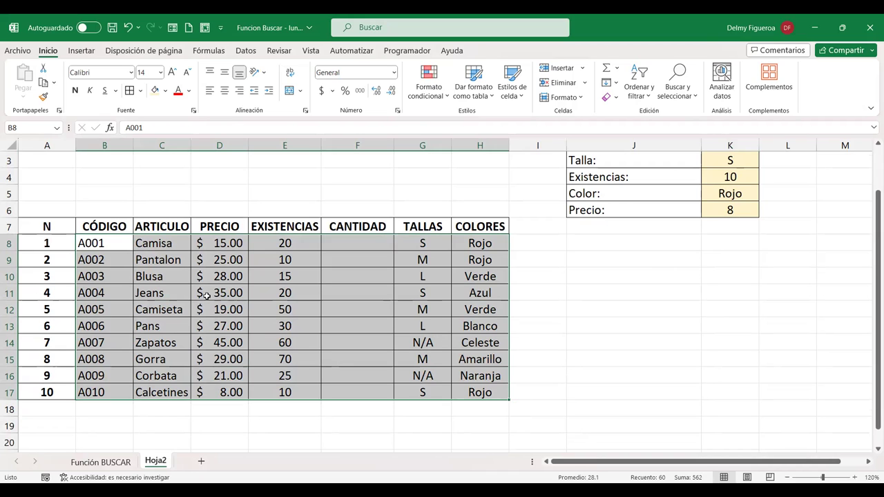
pyautogui.moveTo(104, 226)
pyautogui.mouseDown()
pyautogui.moveTo(471, 354)
pyautogui.moveTo(476, 393)
pyautogui.mouseUp()
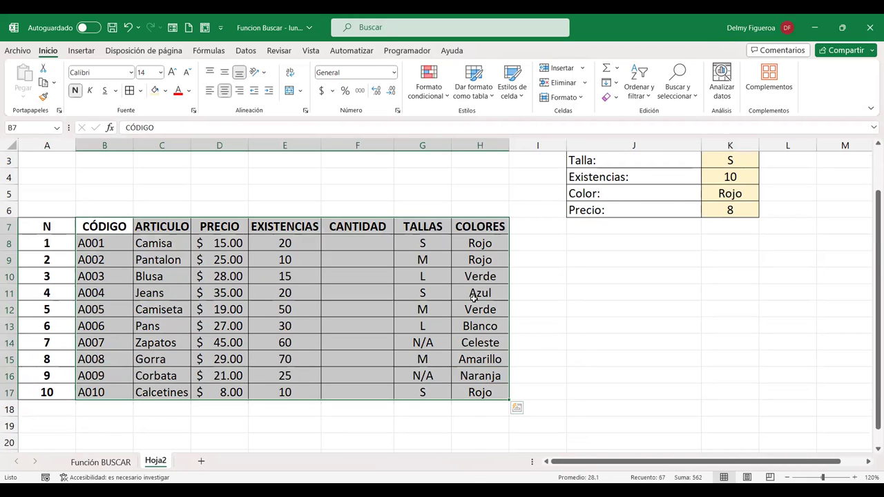
pyautogui.rightClick(474, 297)
pyautogui.moveTo(593, 335)
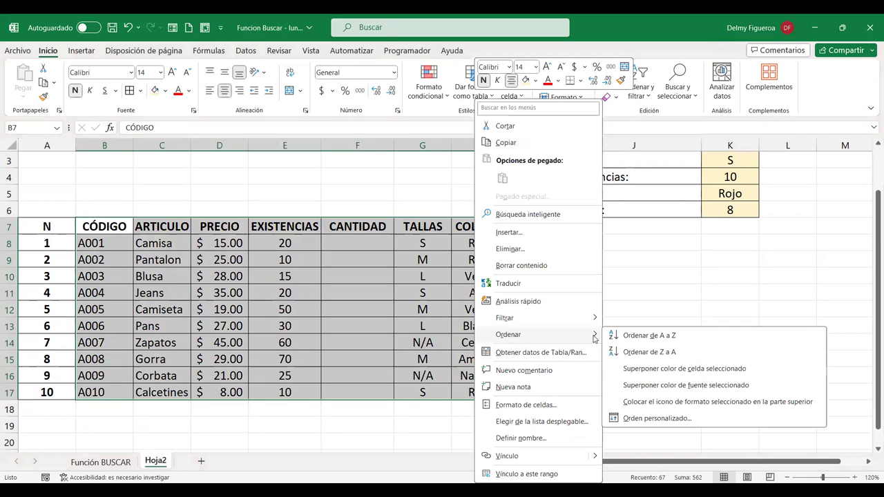
pyautogui.click(665, 417)
pyautogui.click(610, 198)
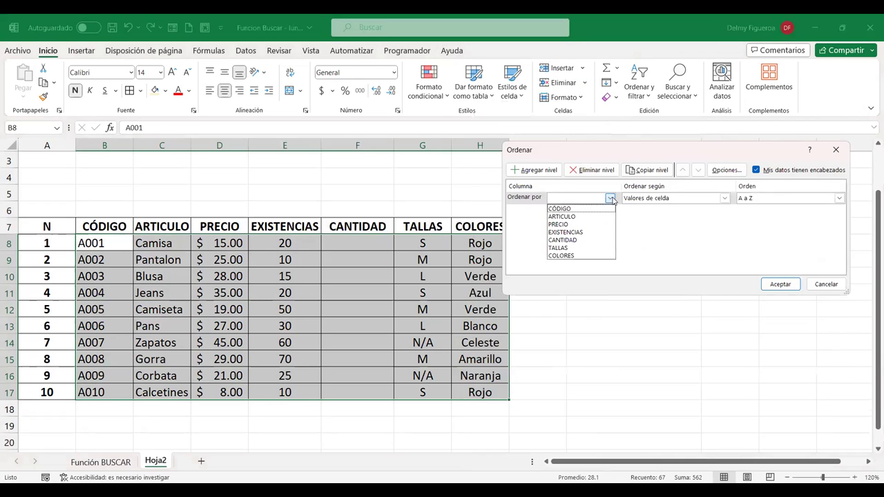
pyautogui.click(574, 218)
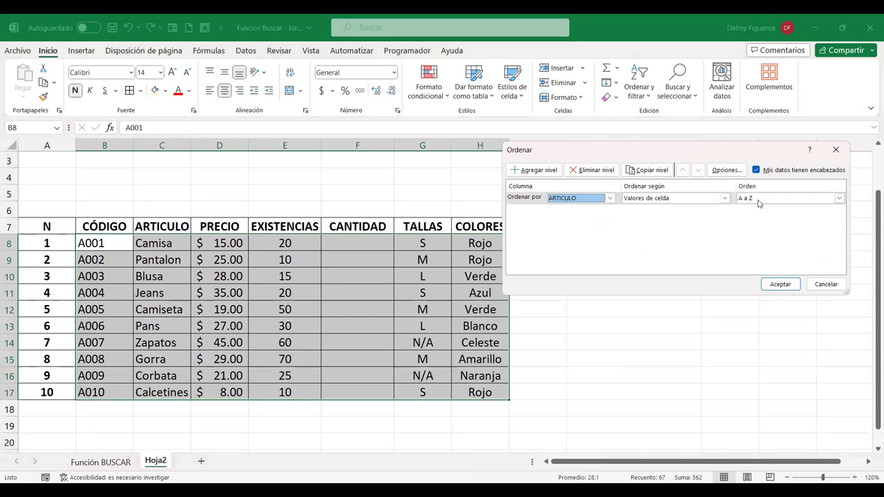
pyautogui.click(779, 284)
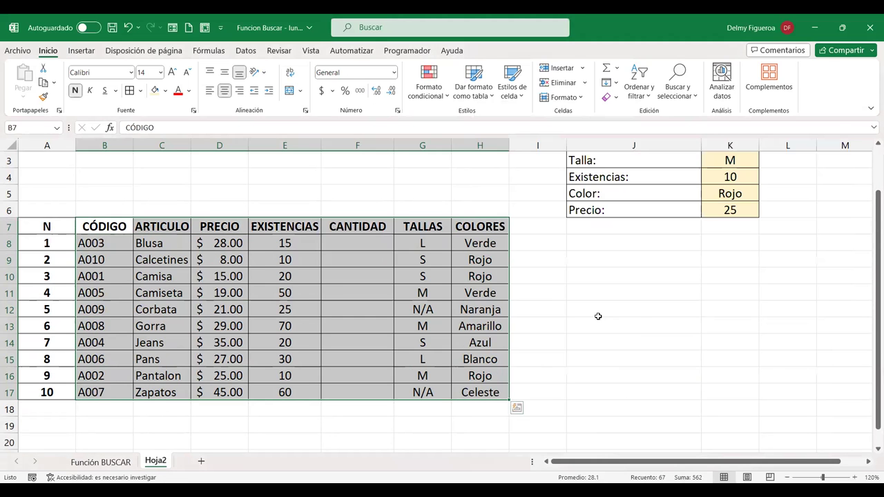
pyautogui.moveTo(870, 215); pyautogui.dragTo(871, 181)
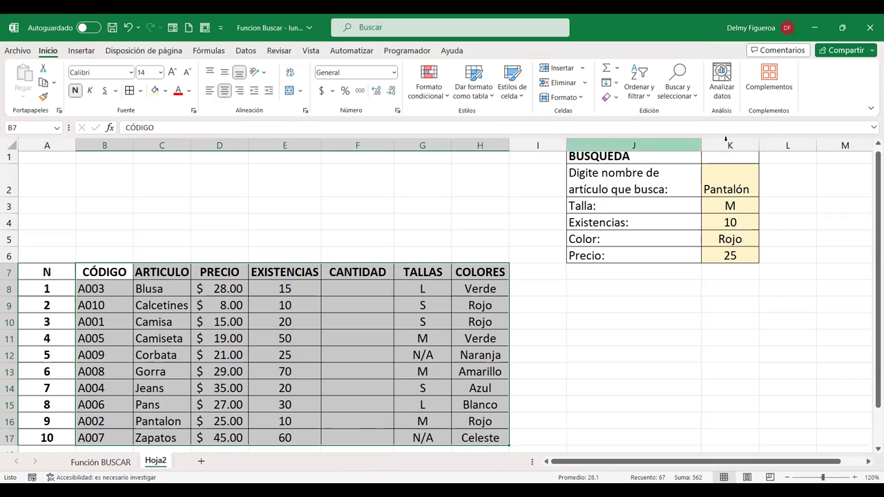
pyautogui.click(736, 169)
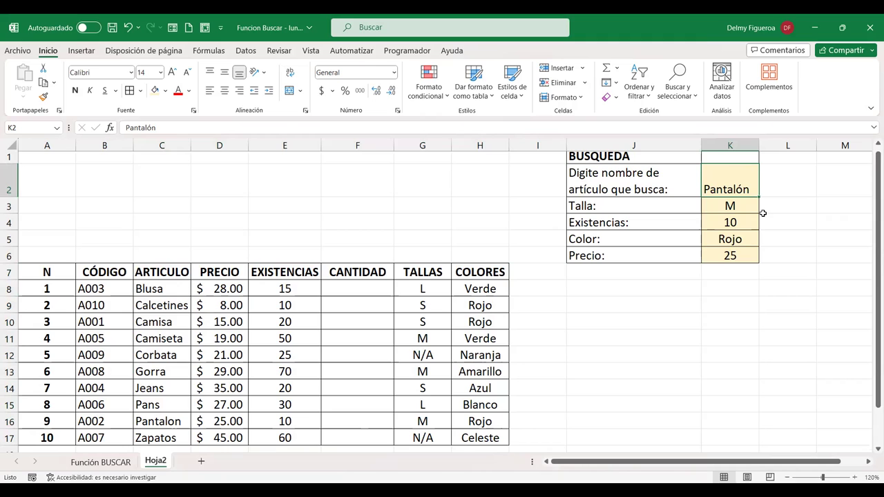
# Enter Blusa, then Camiseta, in K2; Camiseta returns M, 50, Verde and 19
pyautogui.write('Blusa')
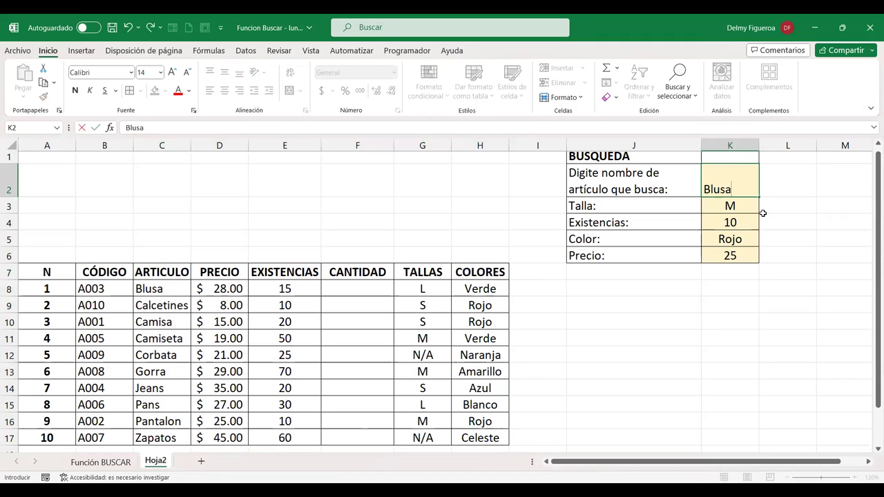
pyautogui.press('Return')
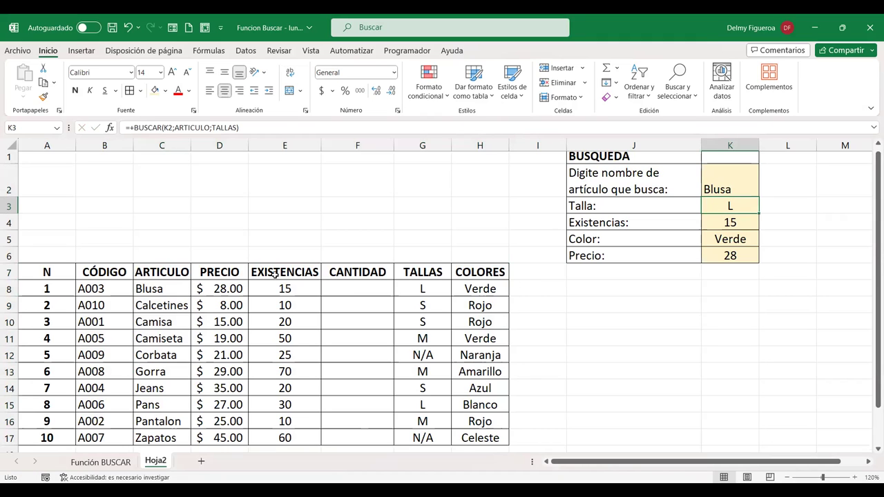
pyautogui.click(734, 179)
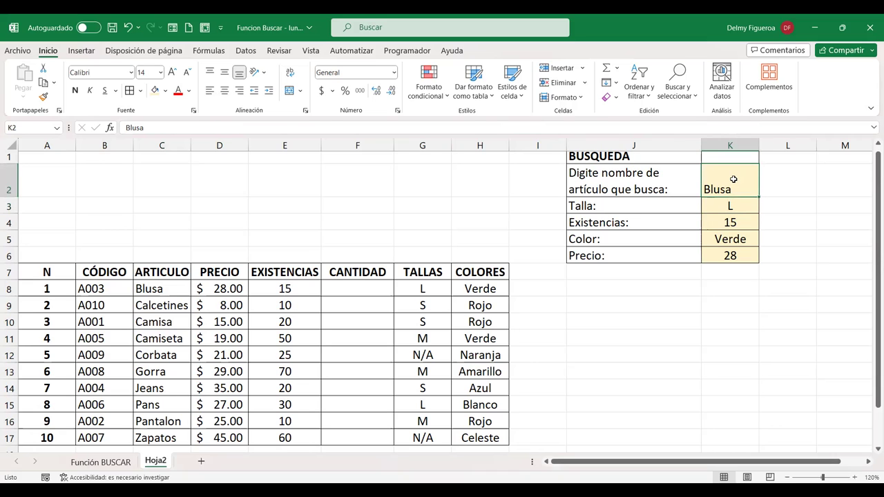
pyautogui.write('Camiseta')
pyautogui.press('Return')
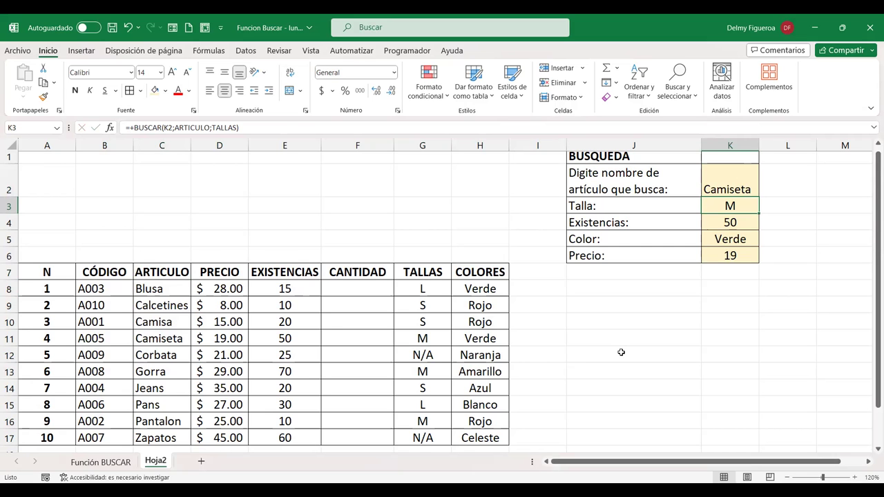
# Select empty cells J8, M2 and J10 to leave the lookup panel unselected
pyautogui.scroll(-2, 621, 350)
pyautogui.scroll(2, 622, 345)
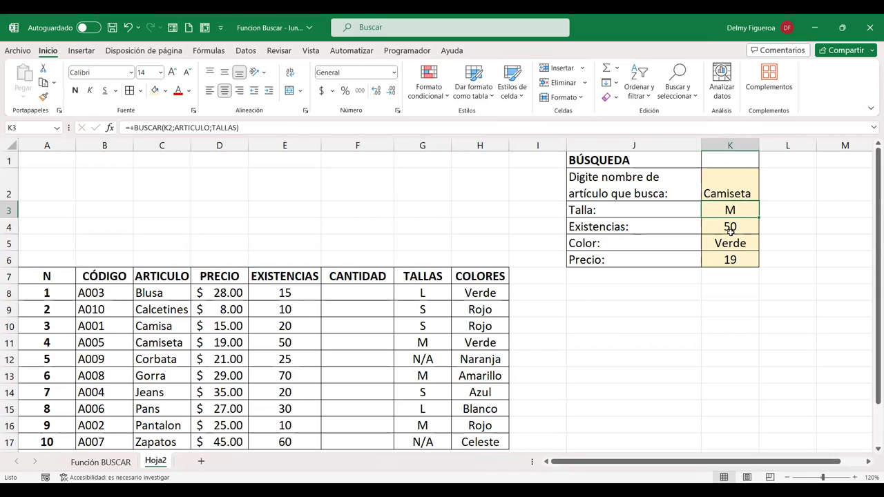
pyautogui.click(633, 290)
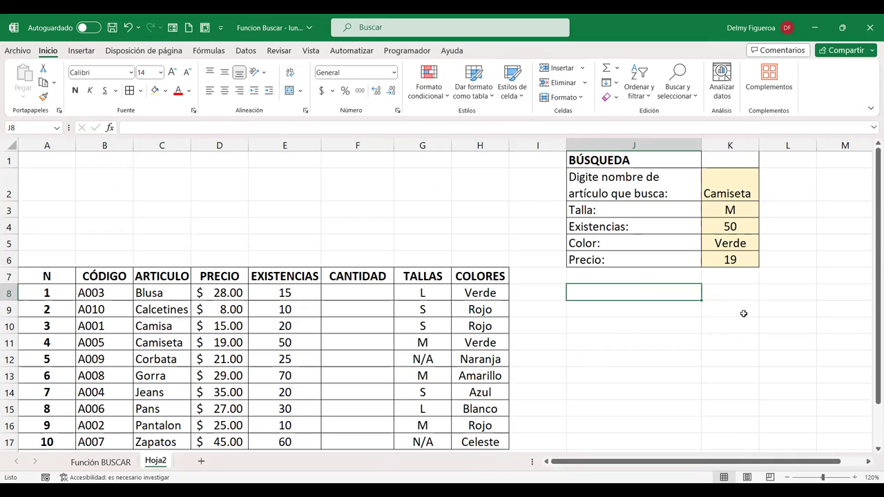
pyautogui.click(829, 179)
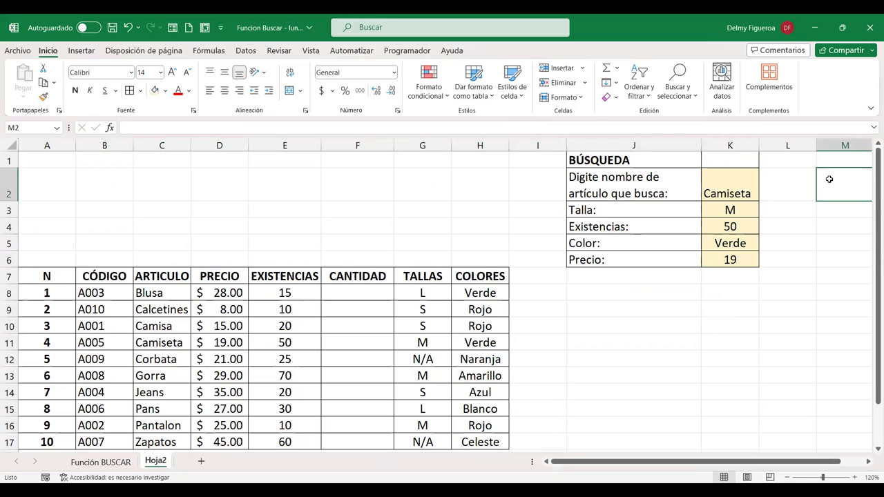
pyautogui.click(664, 326)
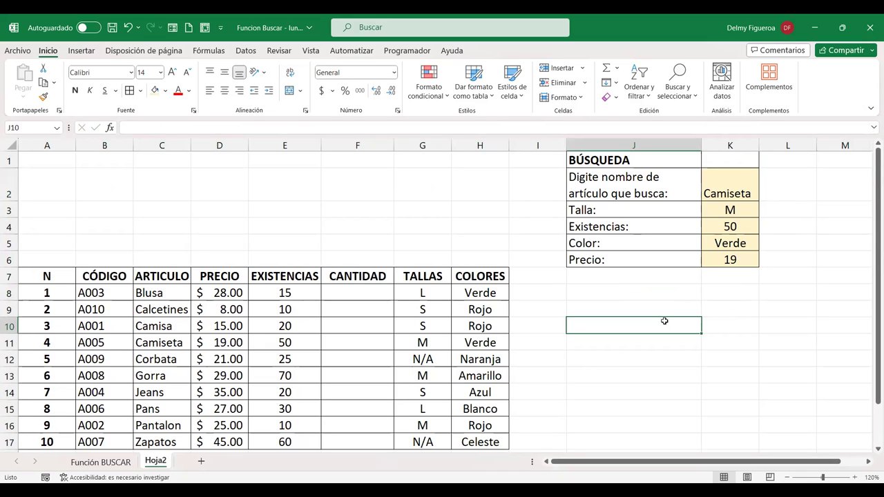